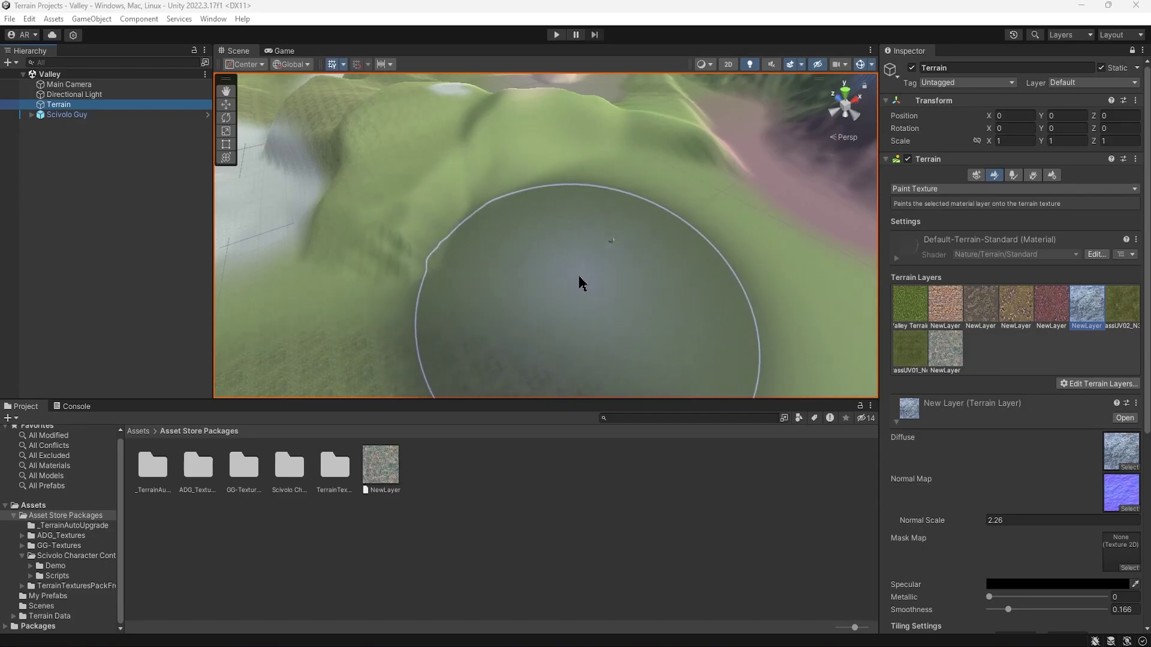
Step: Move the NewLayer terrain layer asset from the root Assets folder into the Terrain Data folder
right_click_drag(500, 230, 564, 253, "alt")
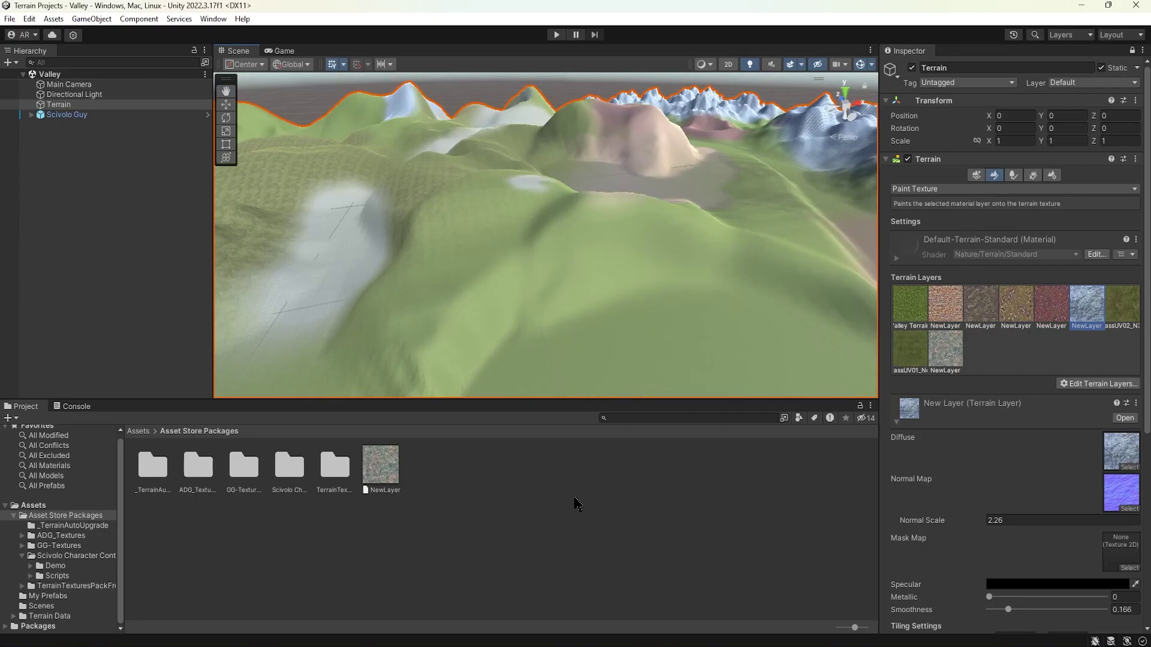
left_click(58, 507)
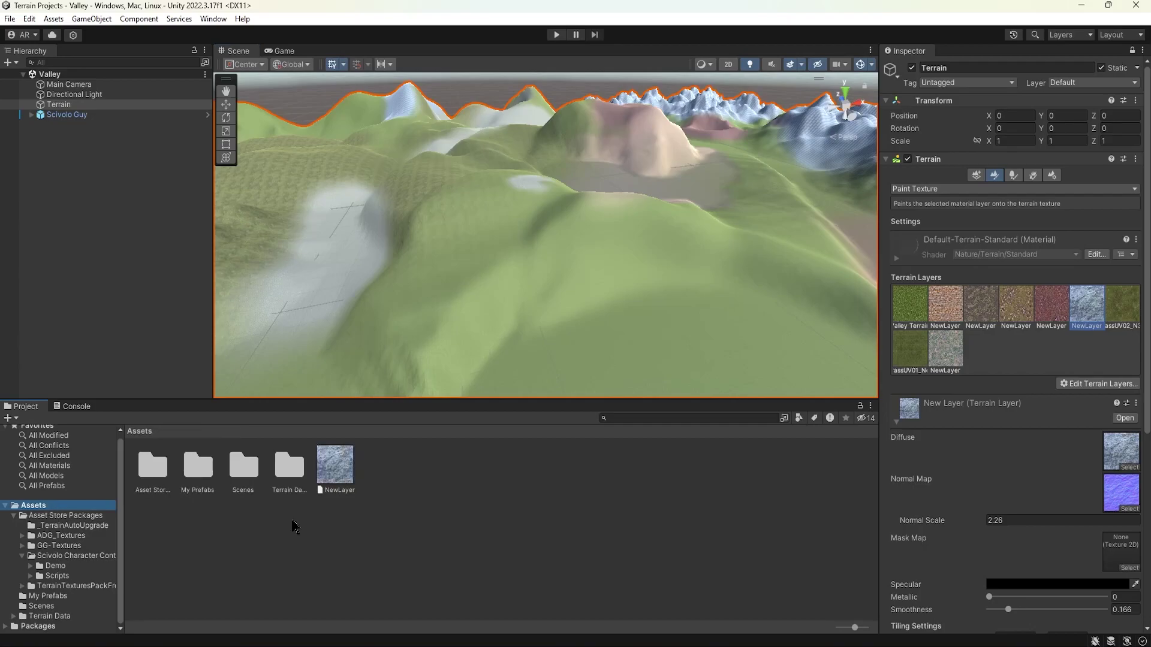
left_click_drag(333, 469, 290, 468)
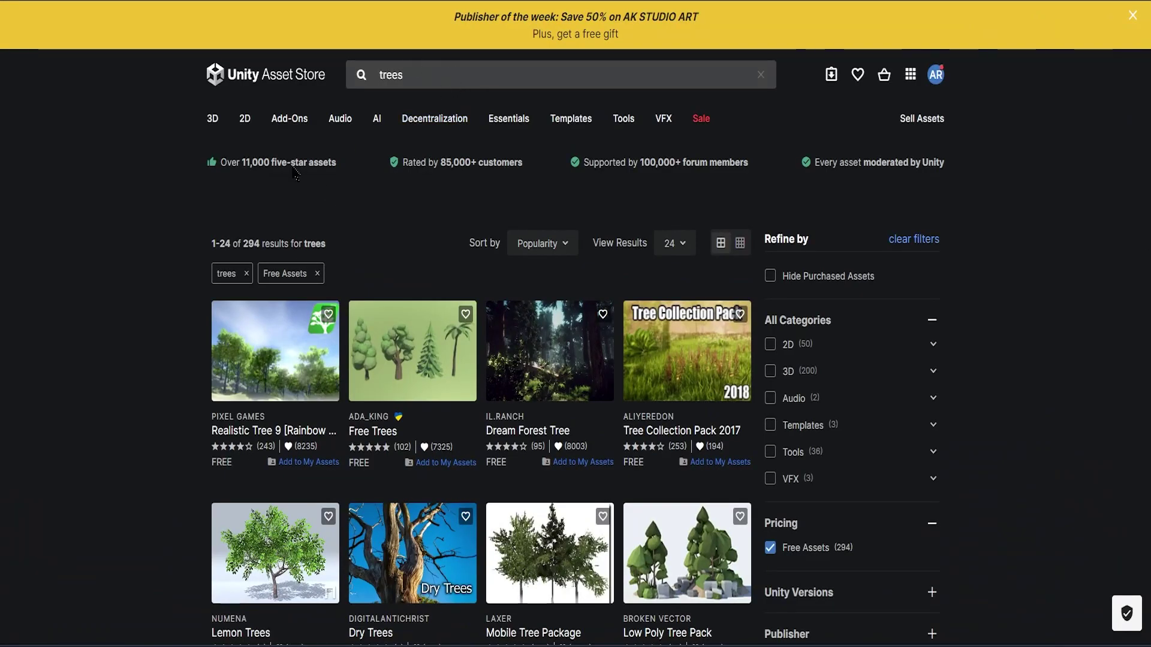
Step: Switch to the Unity Asset Store, browse the free tree results and open Tree Collection Pack 2017
scroll(788, 426, "down", 3)
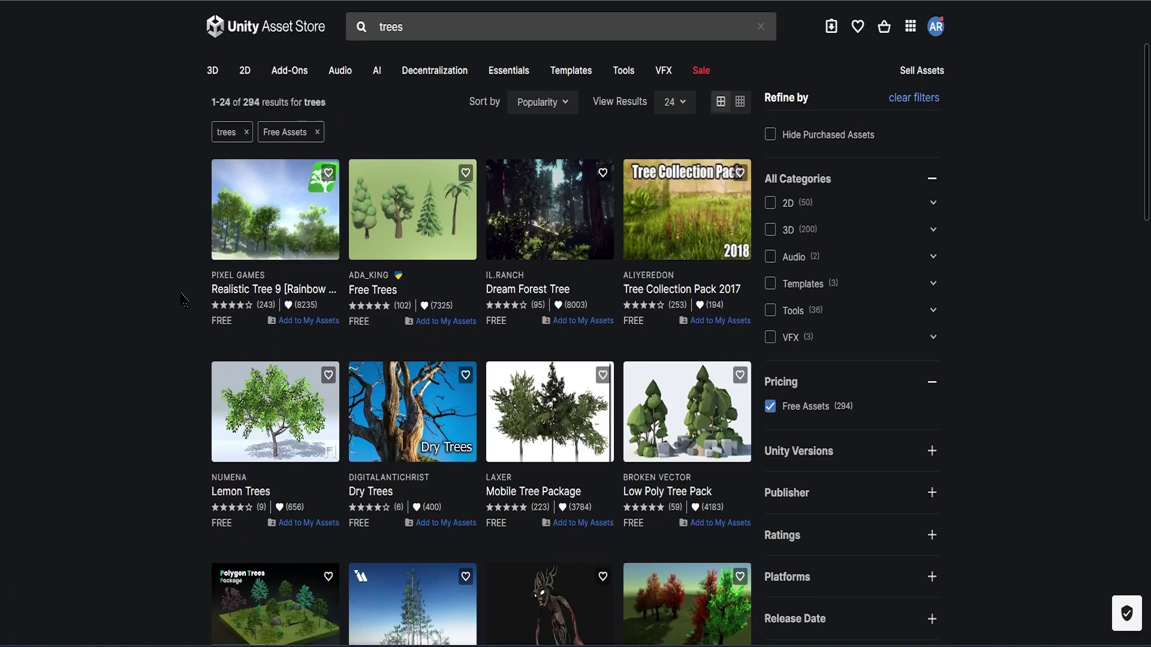
scroll(184, 299, "down", 1)
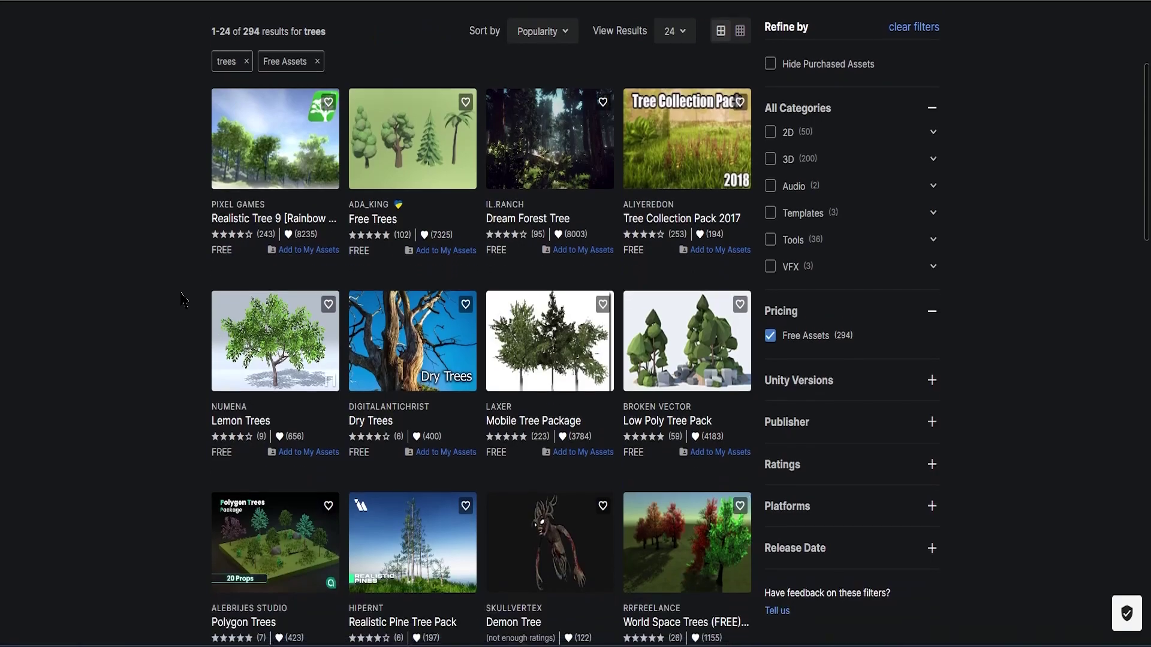
scroll(184, 299, "down", 4)
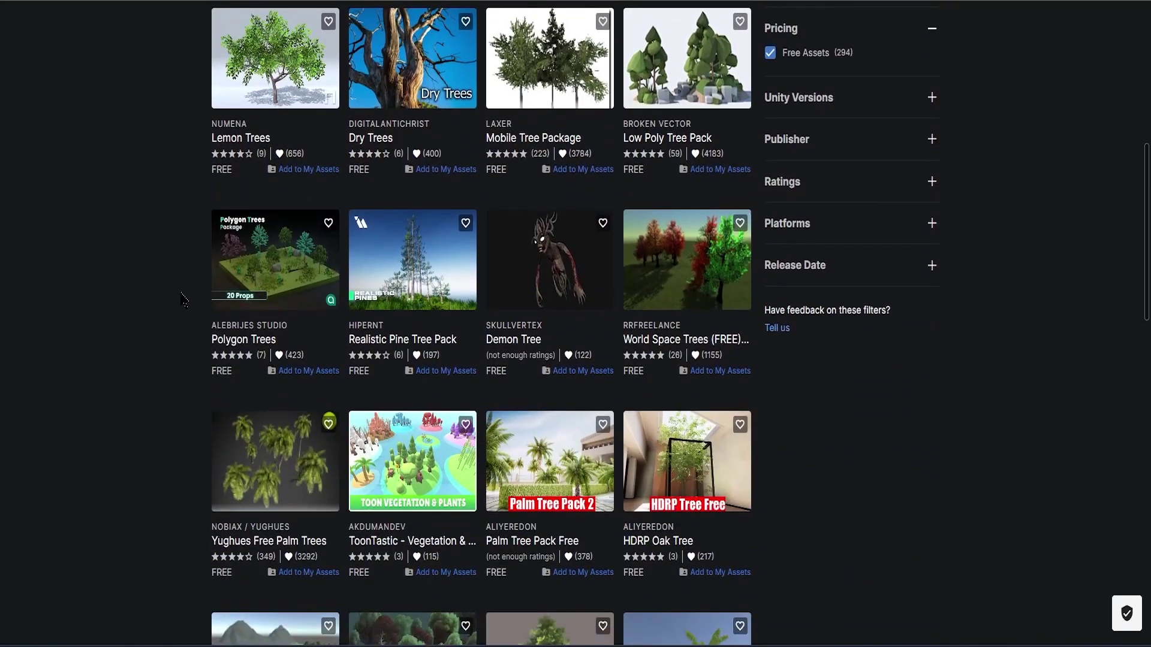
scroll(184, 300, "down", 2)
scroll(184, 299, "down", 3)
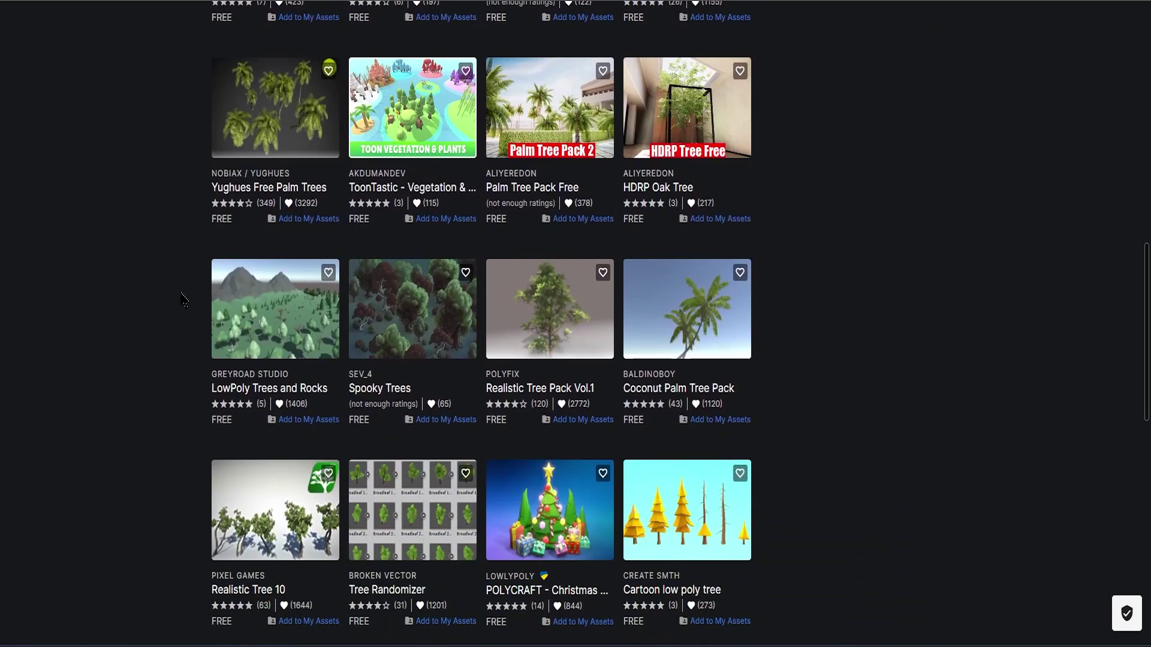
scroll(184, 300, "up", 8)
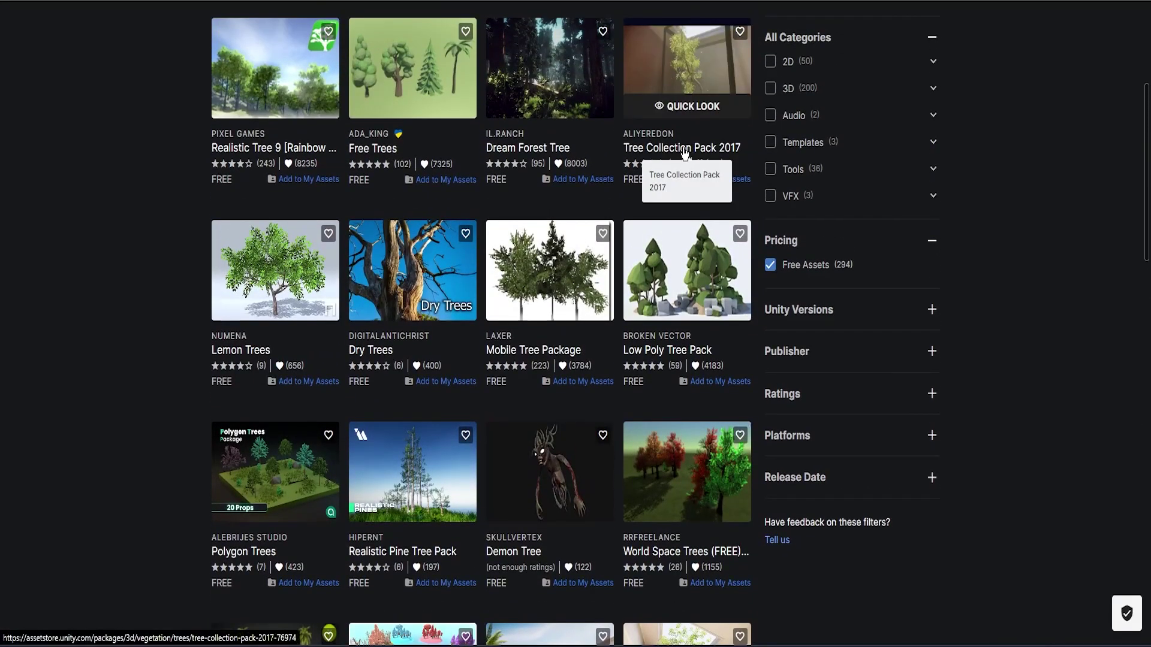
left_click(687, 154)
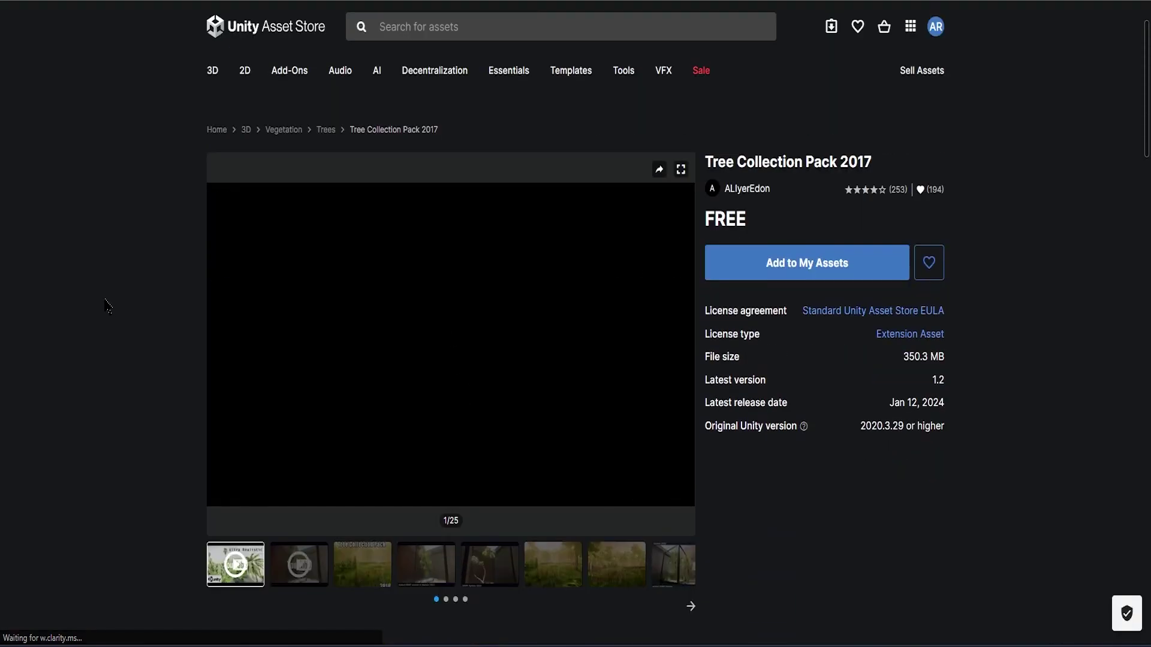
Step: Preview the Tree Collection Pack 2017 video at several points and view its gallery images
scroll(122, 296, "down", 3)
left_click(328, 365)
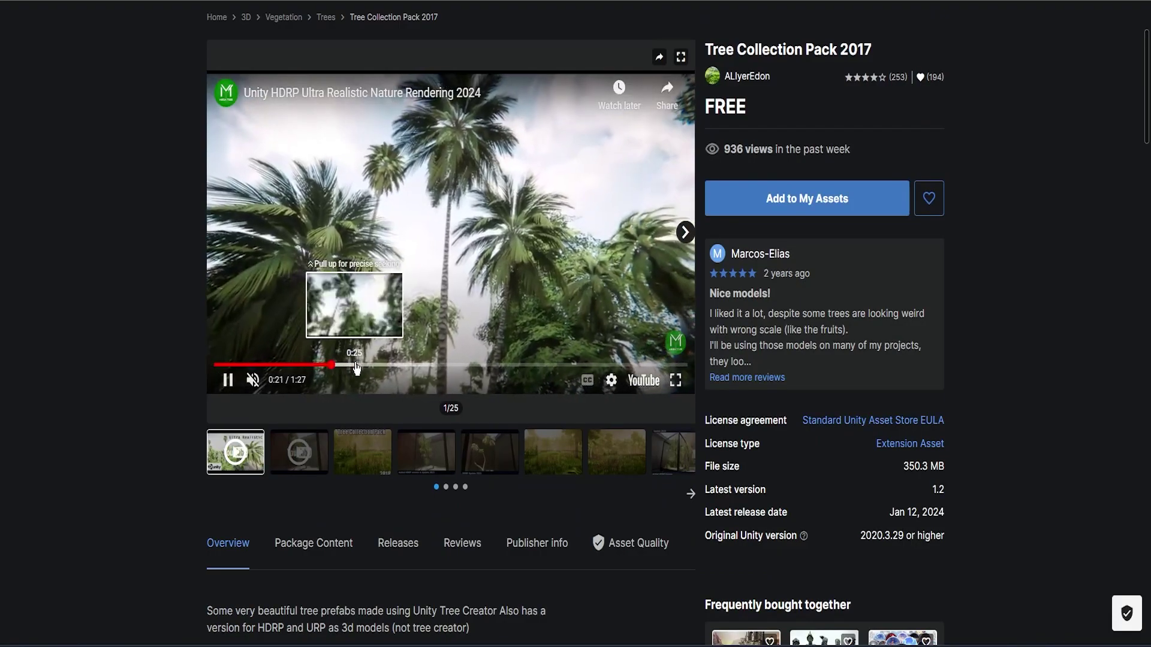
left_click_drag(356, 367, 588, 372)
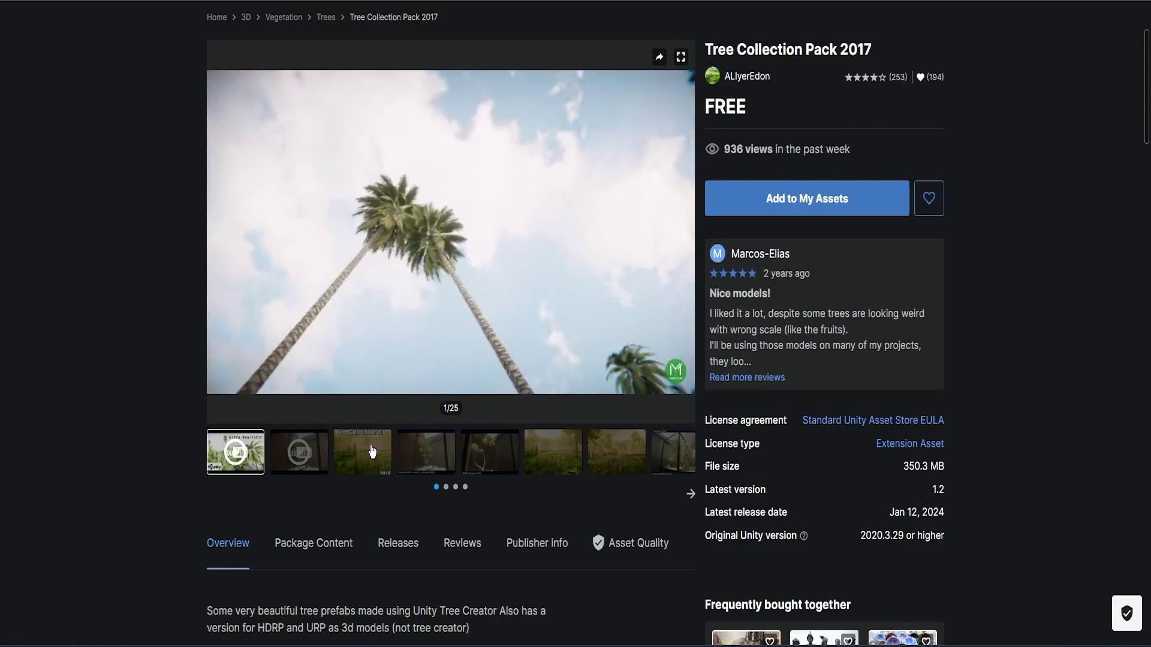
left_click(387, 451)
left_click(442, 454)
left_click(492, 445)
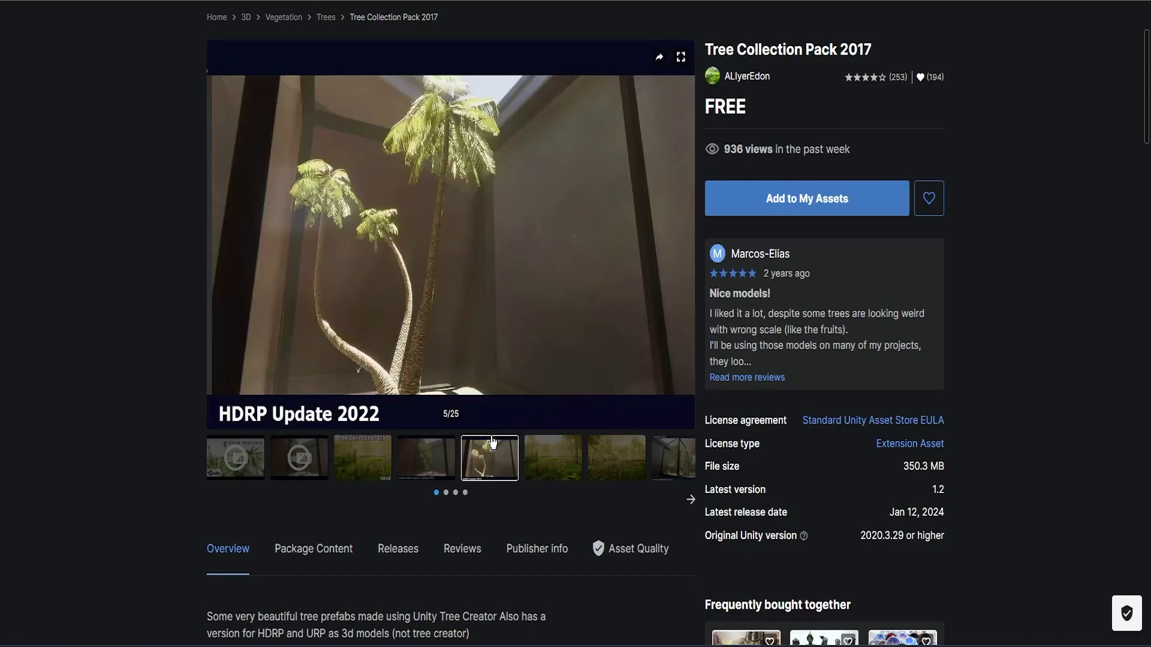
left_click(552, 453)
left_click(623, 460)
Step: Read the pack's render pipeline compatibility and description
scroll(624, 460, "down", 7)
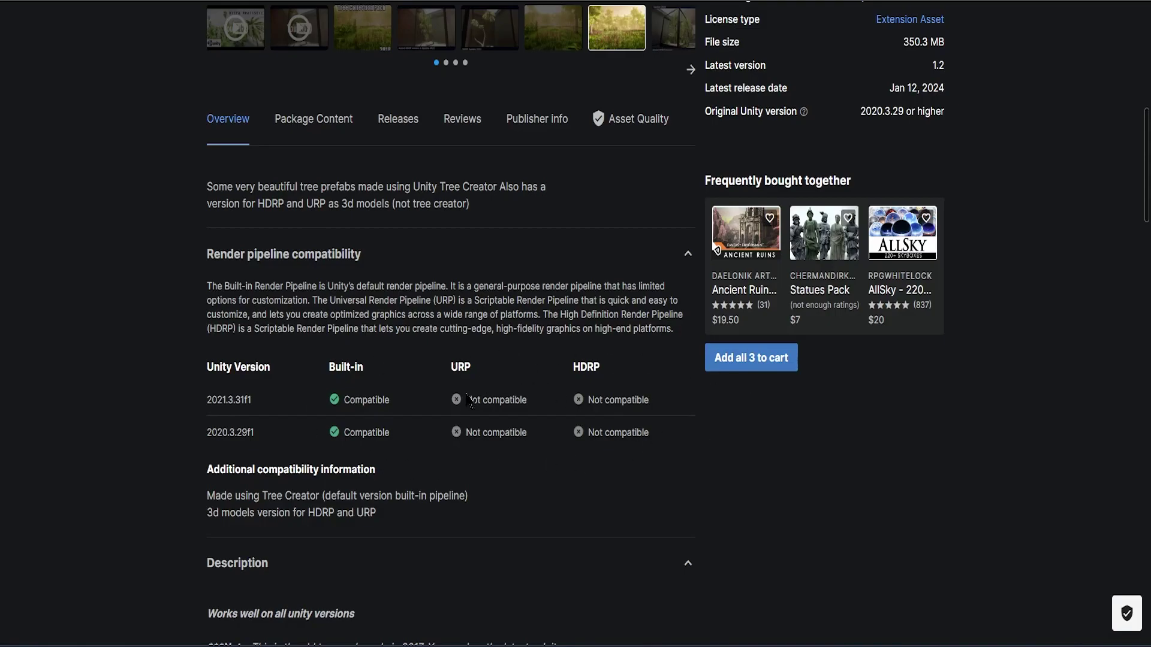
scroll(465, 383, "down", 6)
scroll(386, 178, "up", 3)
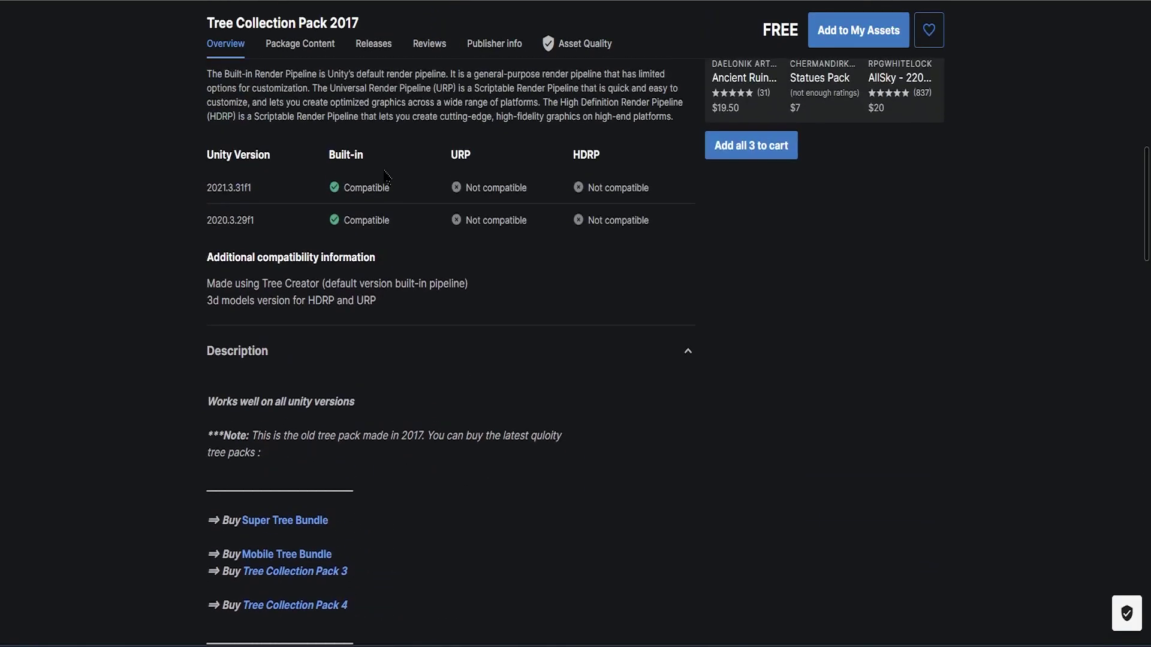
scroll(469, 462, "down", 4)
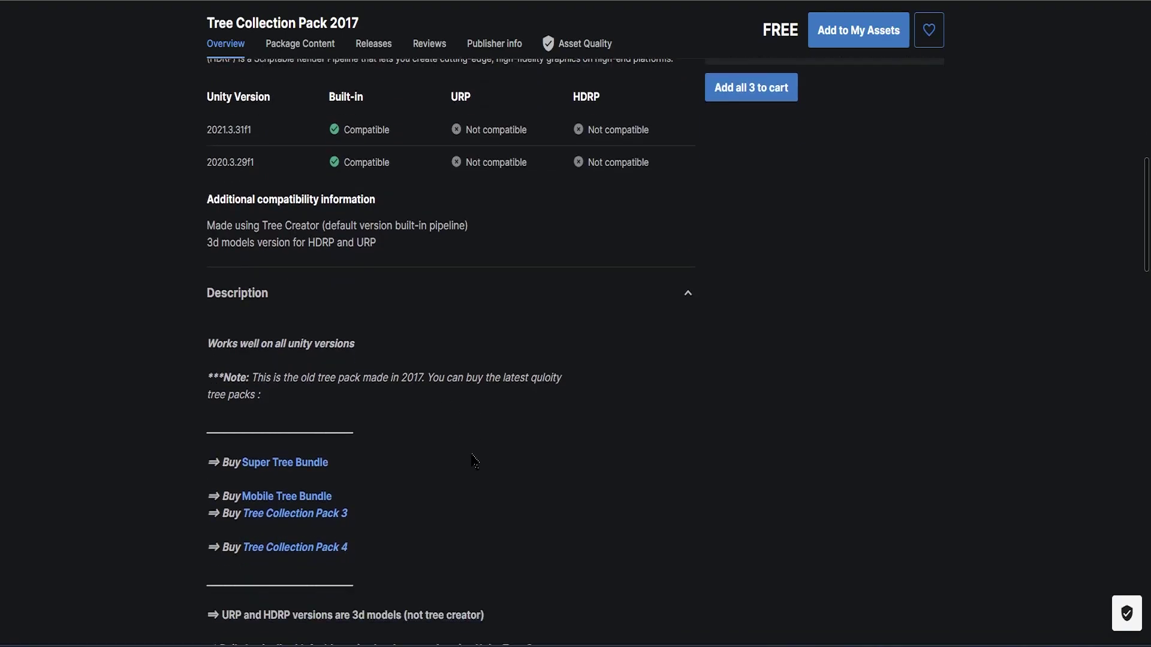
scroll(467, 446, "down", 8)
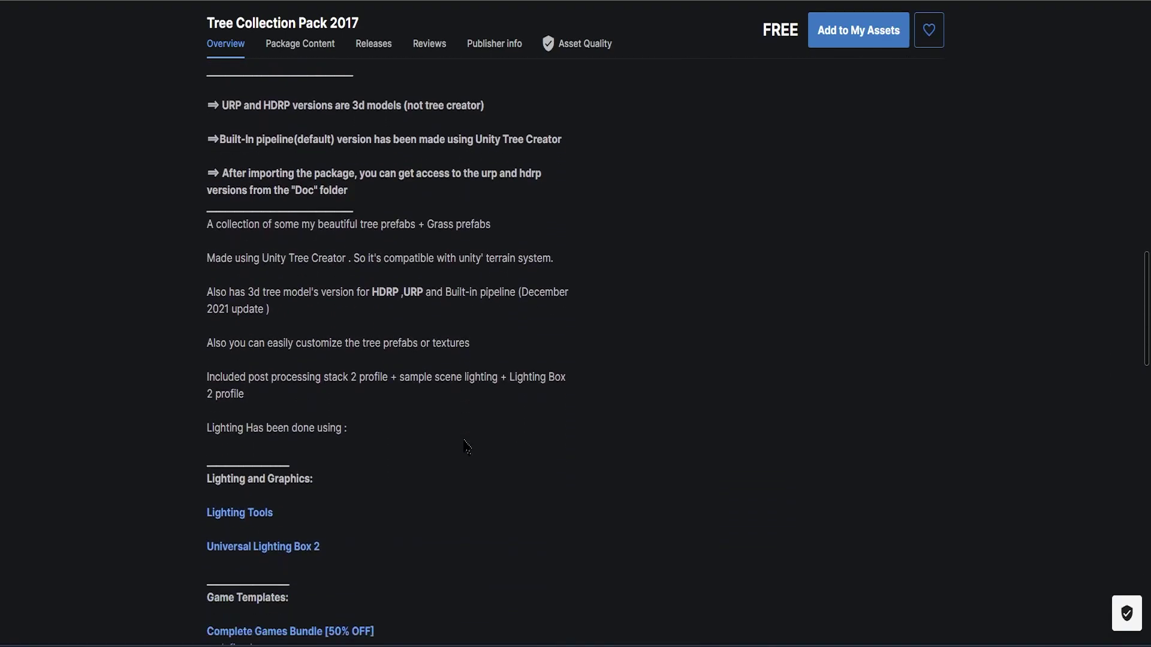
scroll(466, 447, "up", 12)
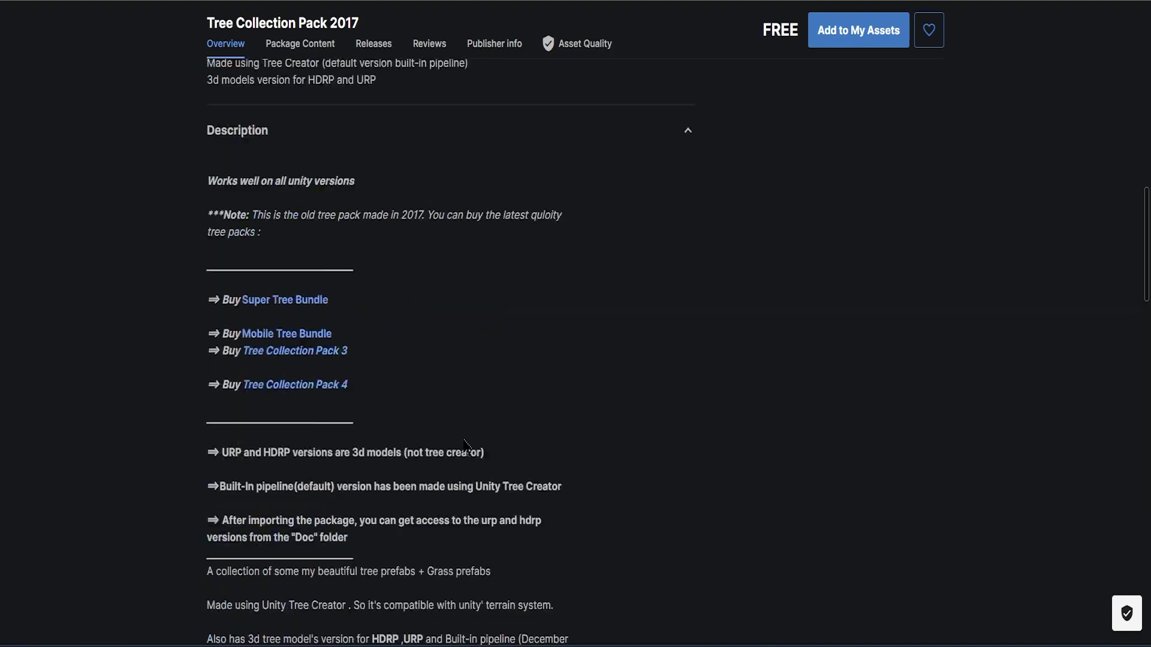
Step: Examine the package content by checking the Doc, Materials, Prefabs, Sample and Textures folders
left_click(294, 270)
scroll(155, 344, "down", 1)
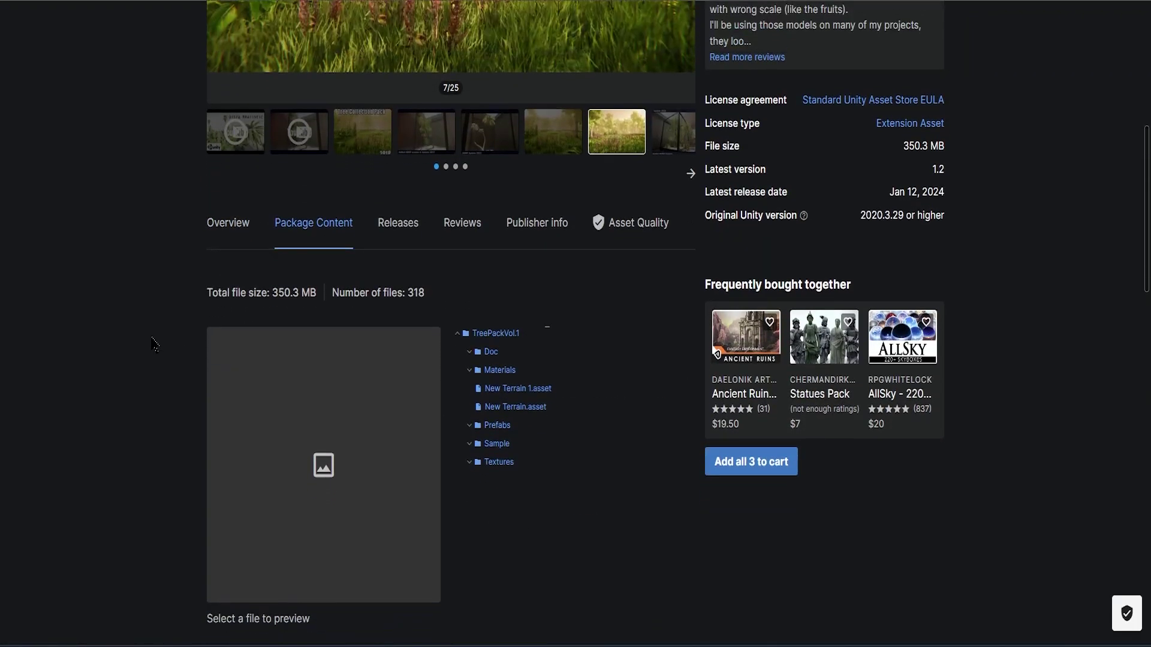
left_click(470, 319)
left_click(471, 319)
left_click(471, 338)
left_click(471, 339)
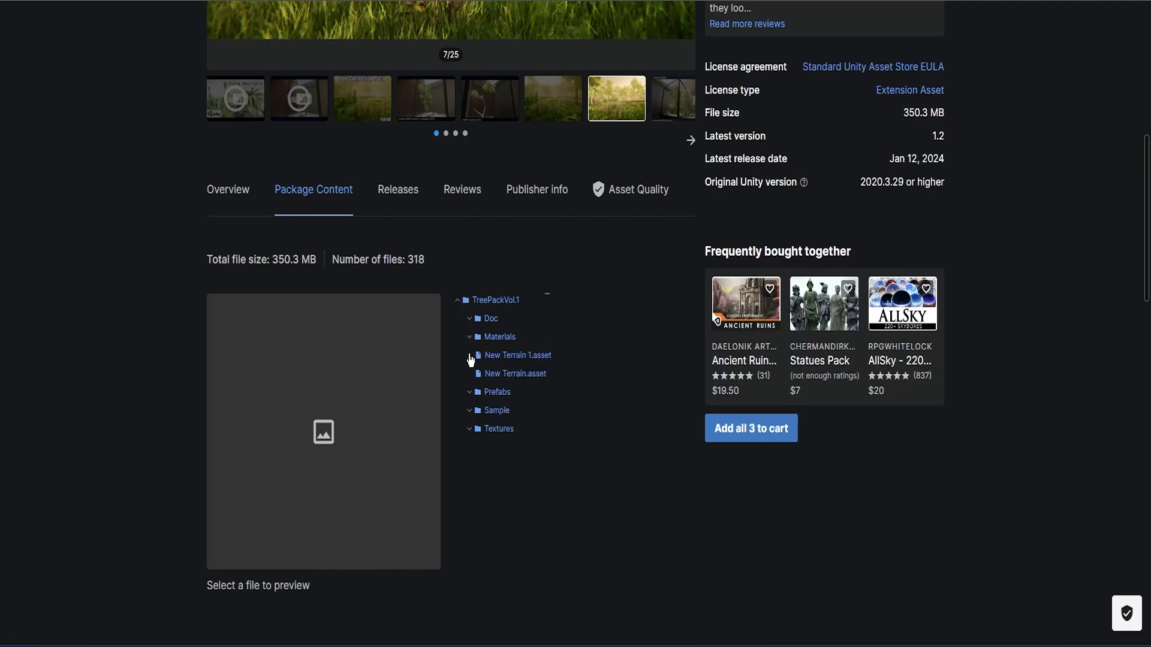
left_click(472, 395)
left_click(472, 396)
left_click(471, 412)
left_click(471, 412)
left_click(471, 431)
left_click(472, 433)
Step: Add Tree Collection Pack 2017 to My Assets and accept the terms of service
scroll(474, 437, "up", 5)
left_click(827, 138)
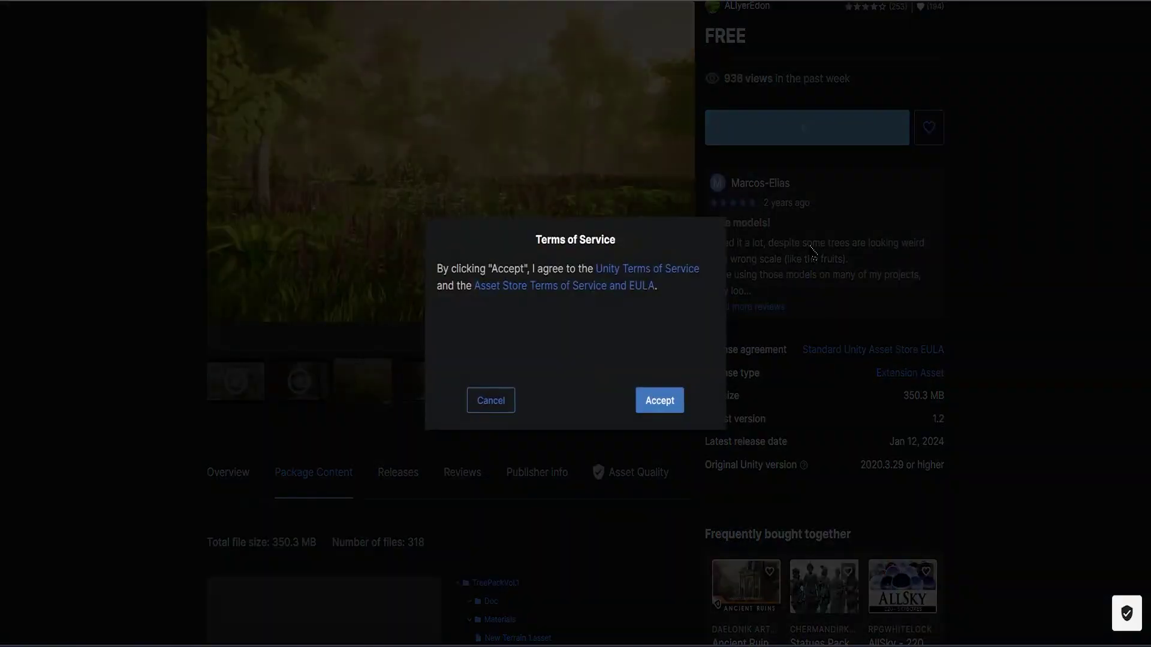
left_click(676, 407)
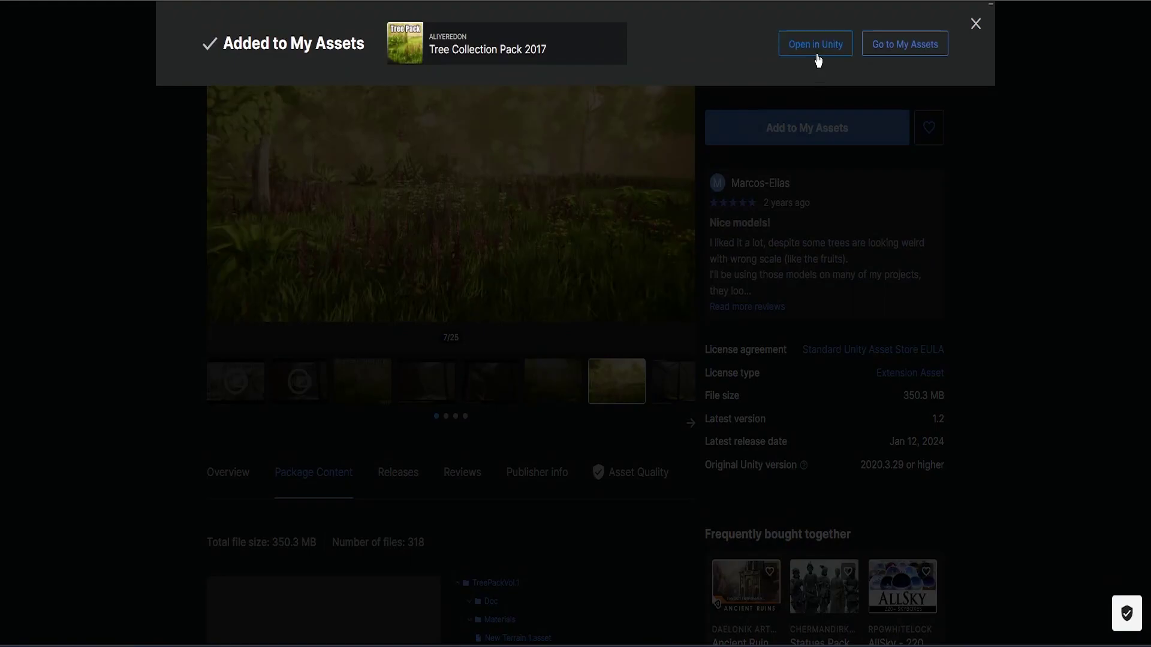
Step: Switch to Unity and download and import Tree Collection Pack 2017 through the Package Manager
left_click(815, 48)
left_click(685, 251)
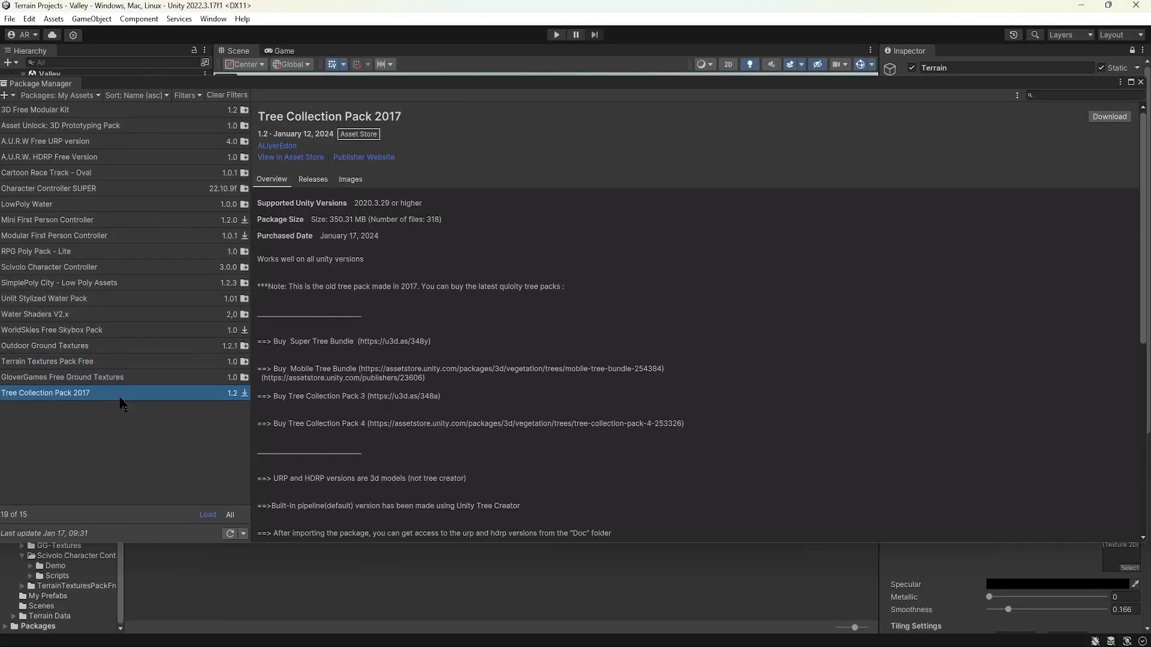
left_click(1110, 116)
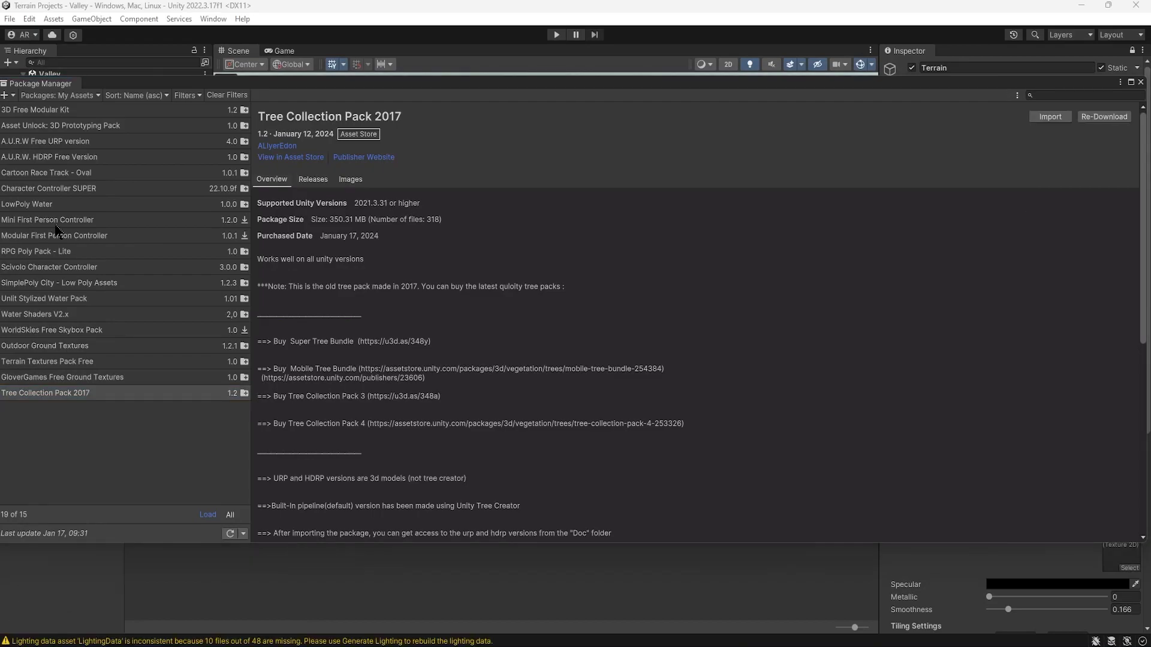
left_click(1140, 81)
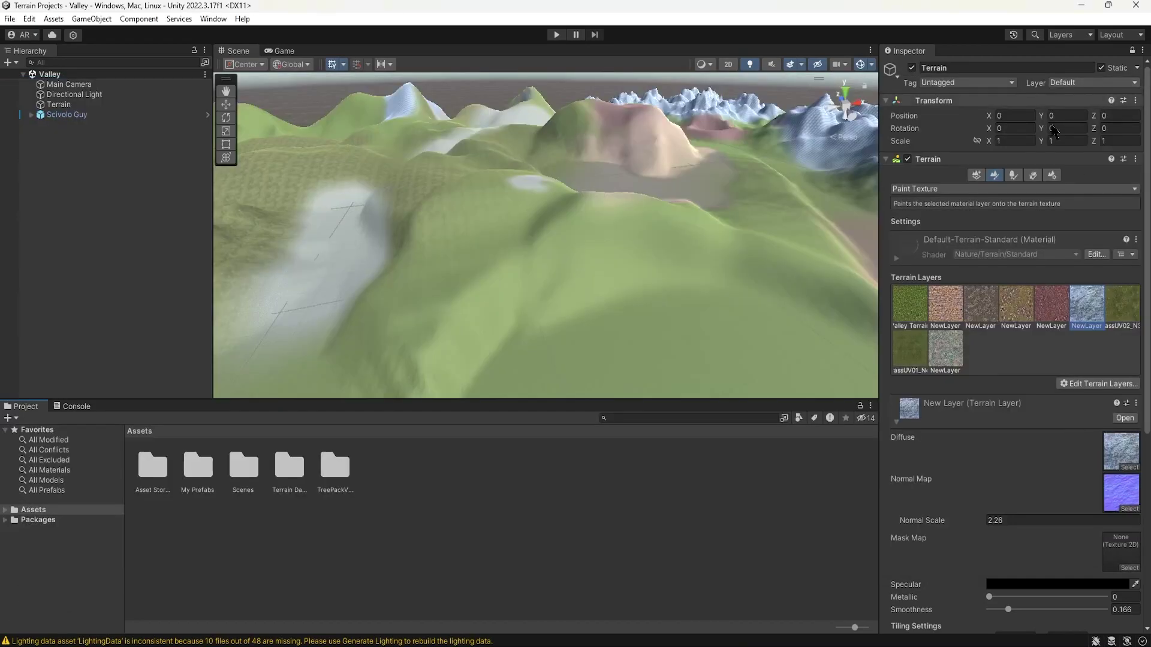
Step: Move the imported TreePackVol.1 folder into the Asset Store Packages folder
left_click(338, 484)
left_click_drag(343, 472, 306, 506)
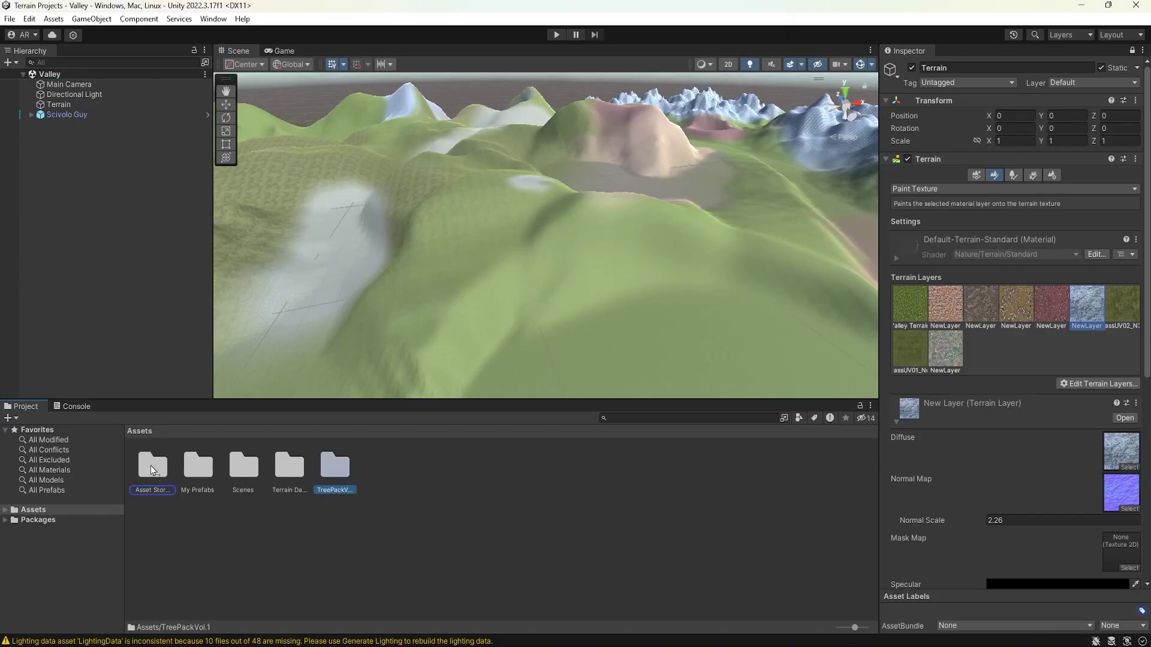
left_click_drag(157, 483, 156, 482)
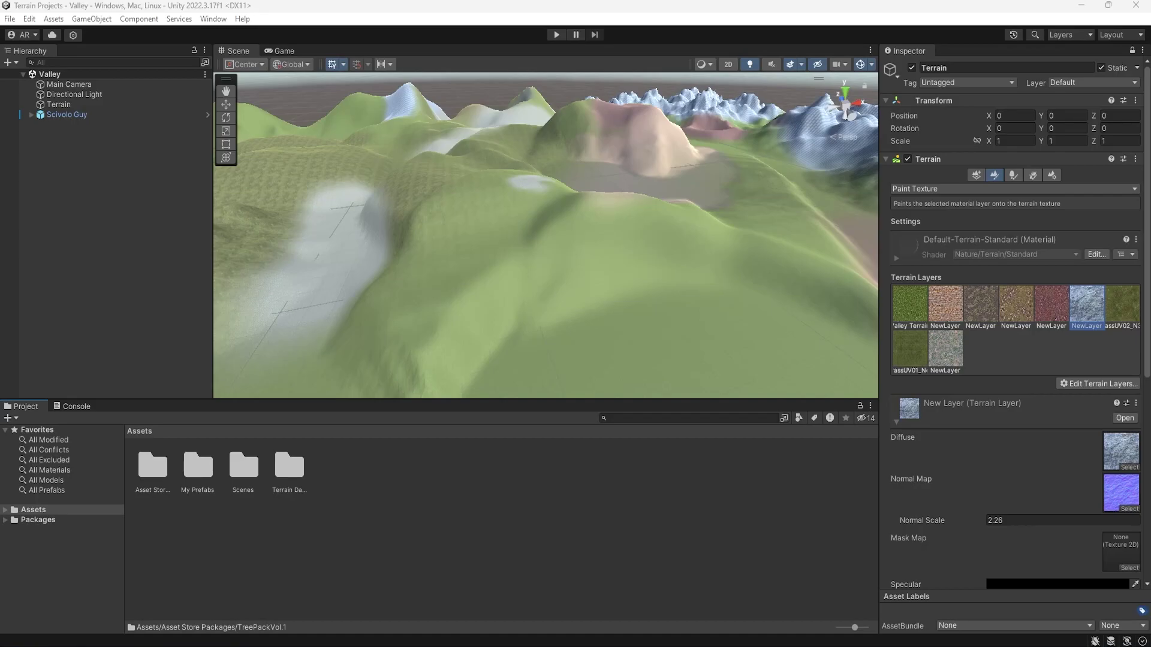
Step: Open the folder Asset Store Packages > TreePackVol.1 > Prefabs > 0
double_click(172, 468)
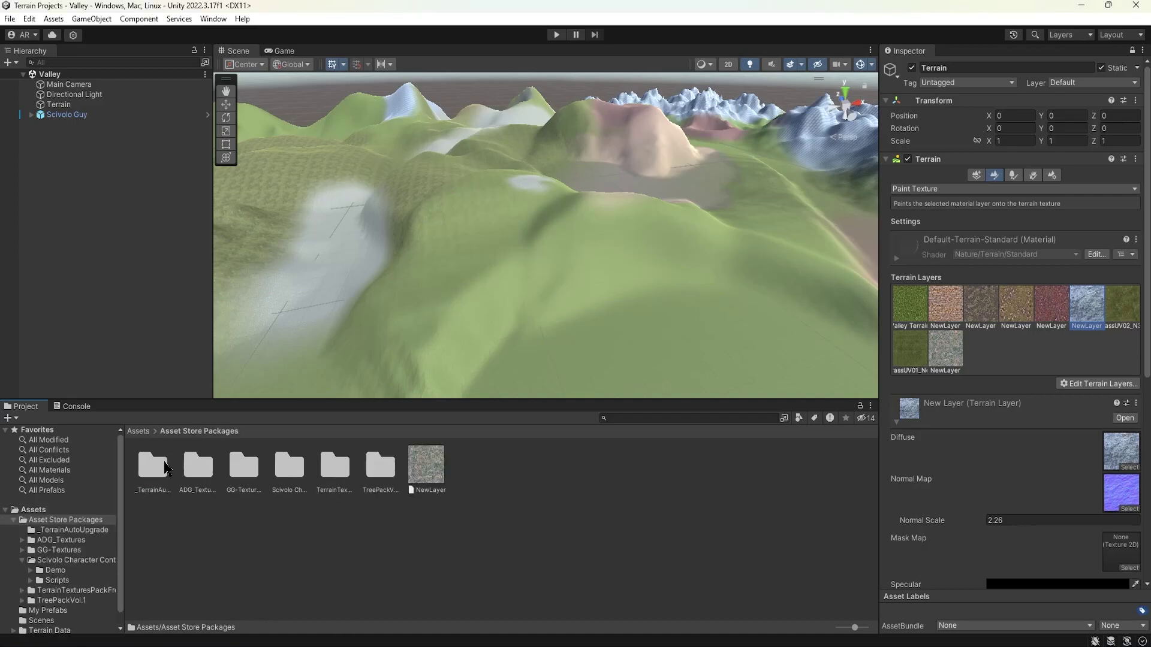
double_click(378, 473)
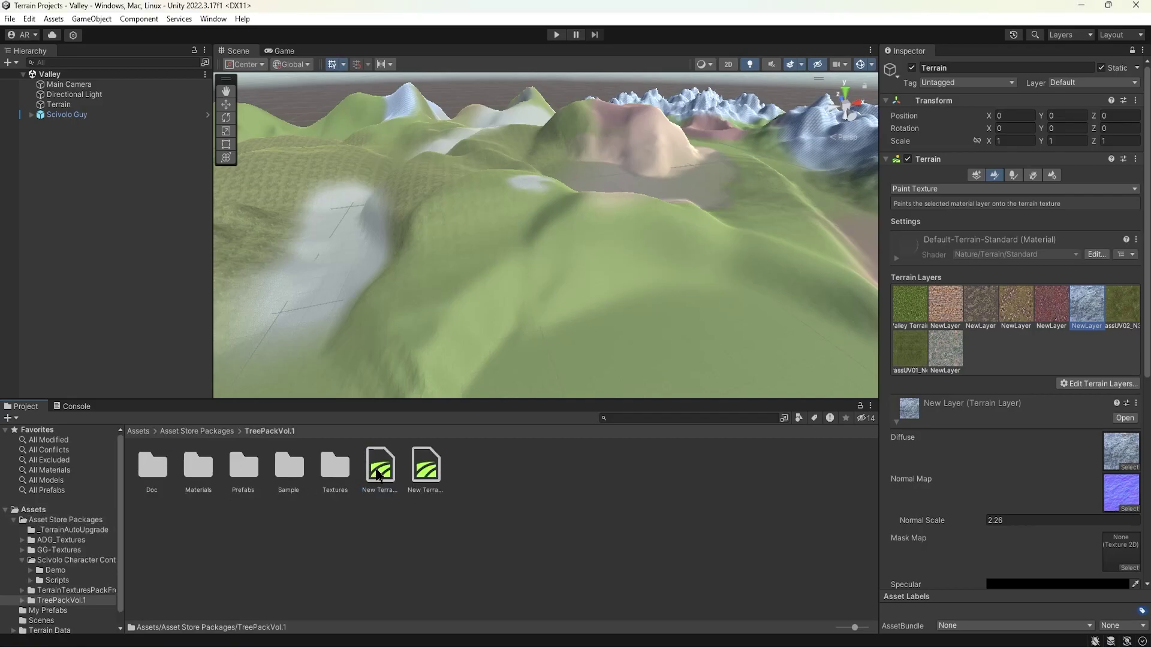
double_click(252, 463)
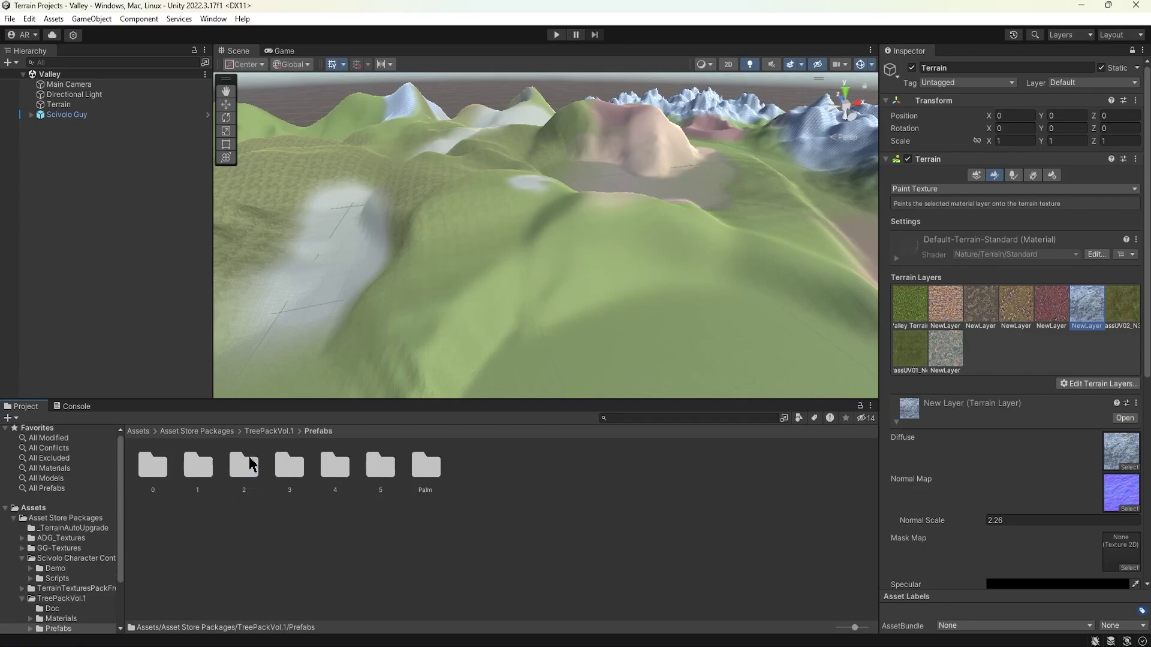
double_click(162, 466)
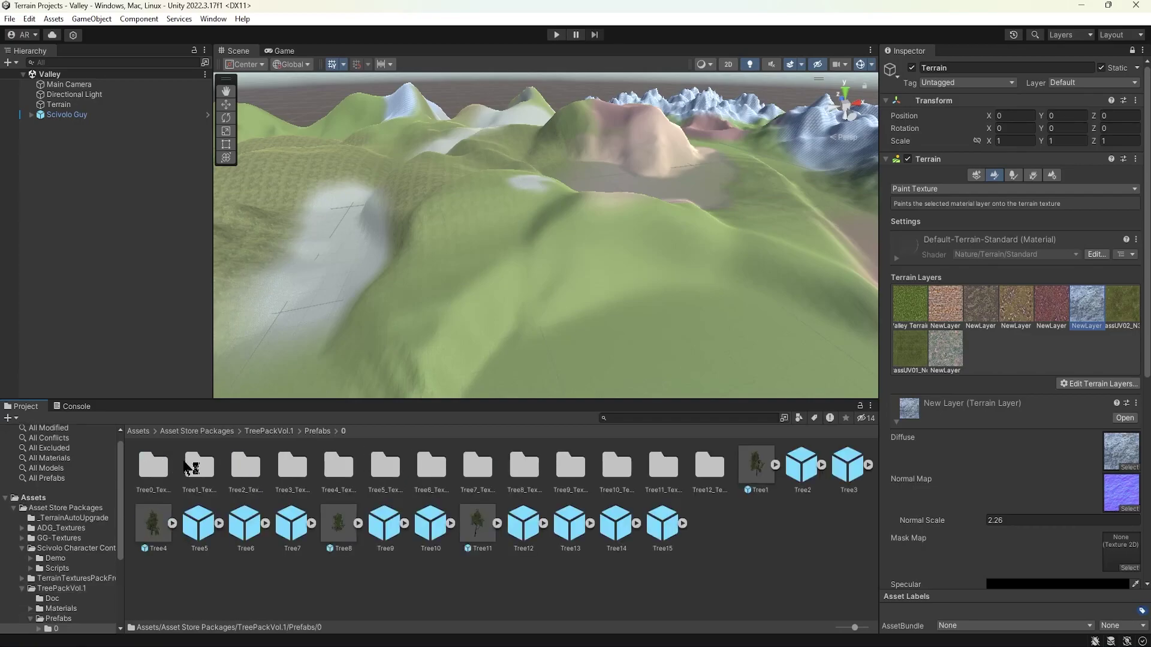
Step: Unlock the Inspector and preview the Tree1, Tree2, Tree3 and Tree14 prefabs in it
left_click(752, 473)
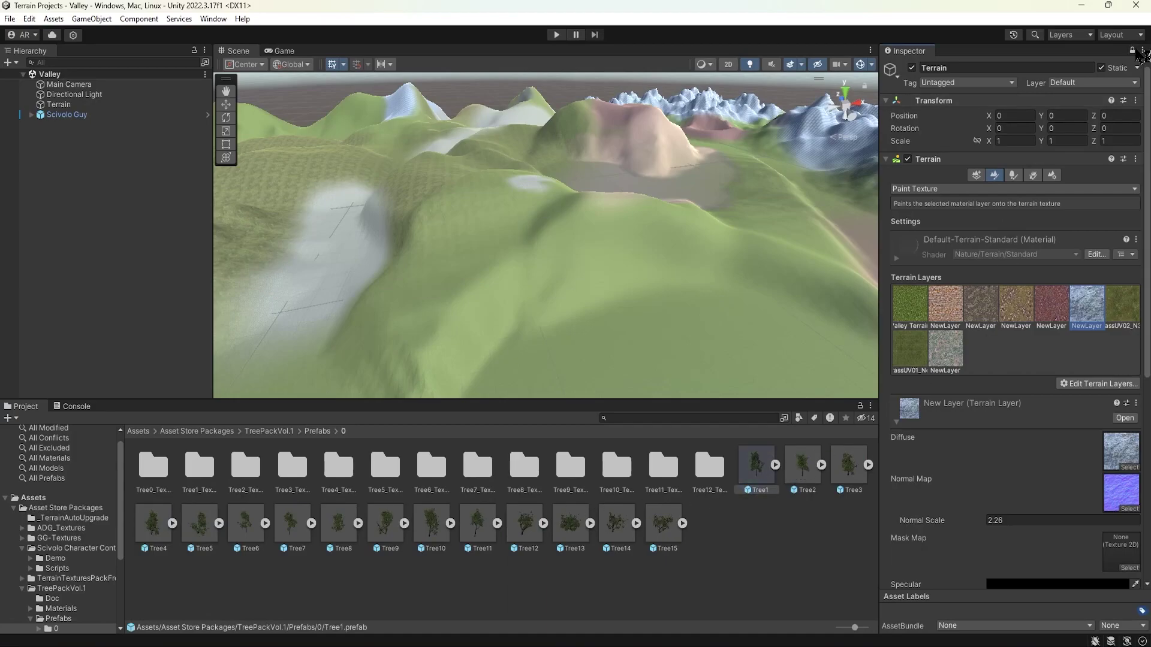
left_click(1131, 51)
left_click_drag(989, 480, 1043, 482)
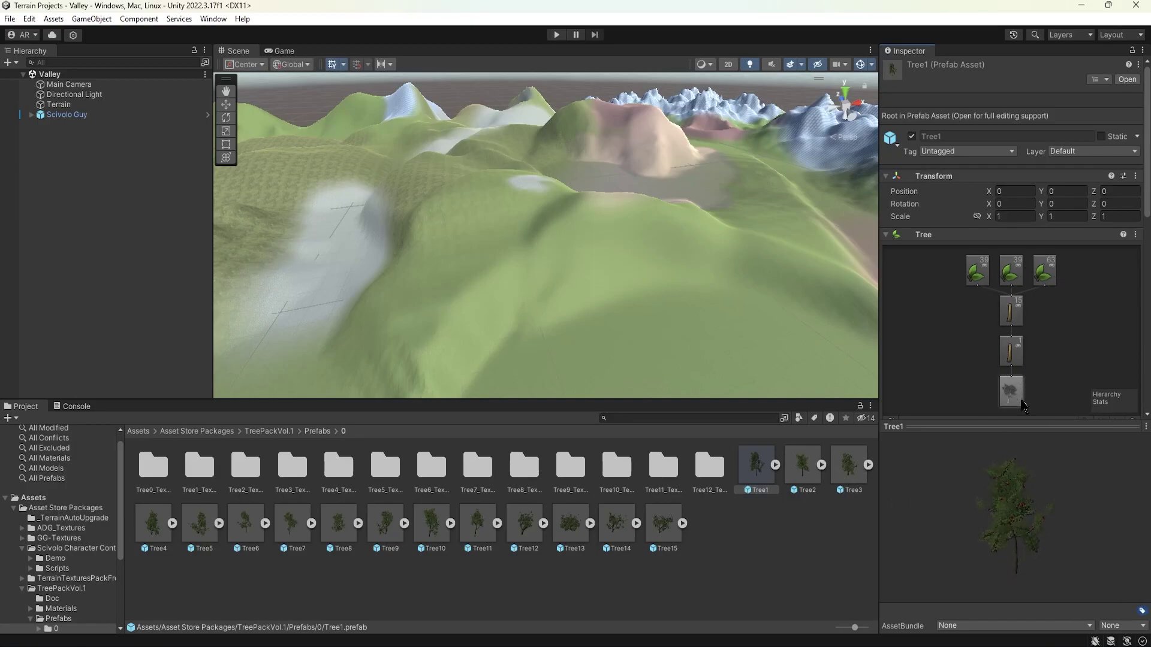
left_click(814, 467)
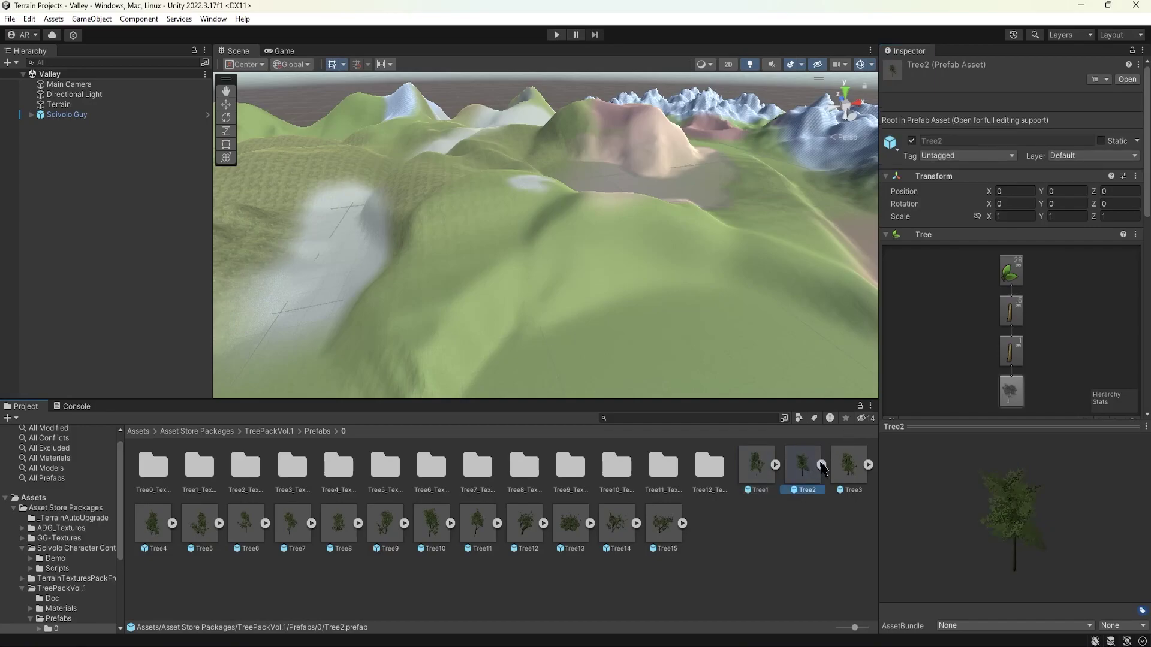
left_click(848, 469)
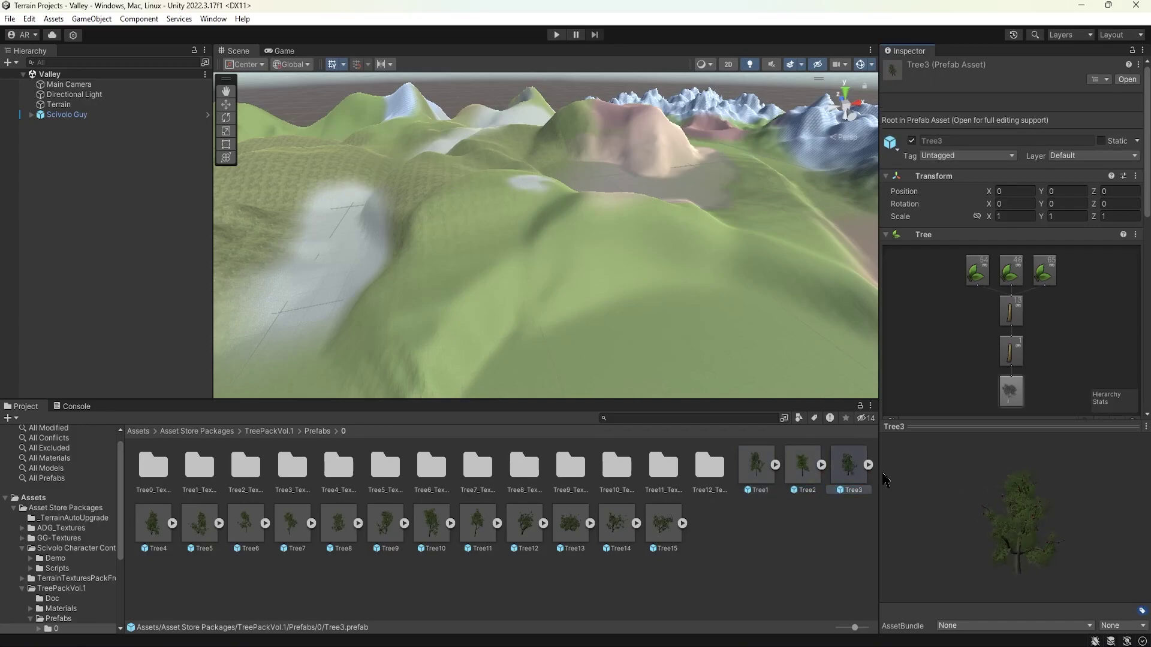
left_click(614, 520)
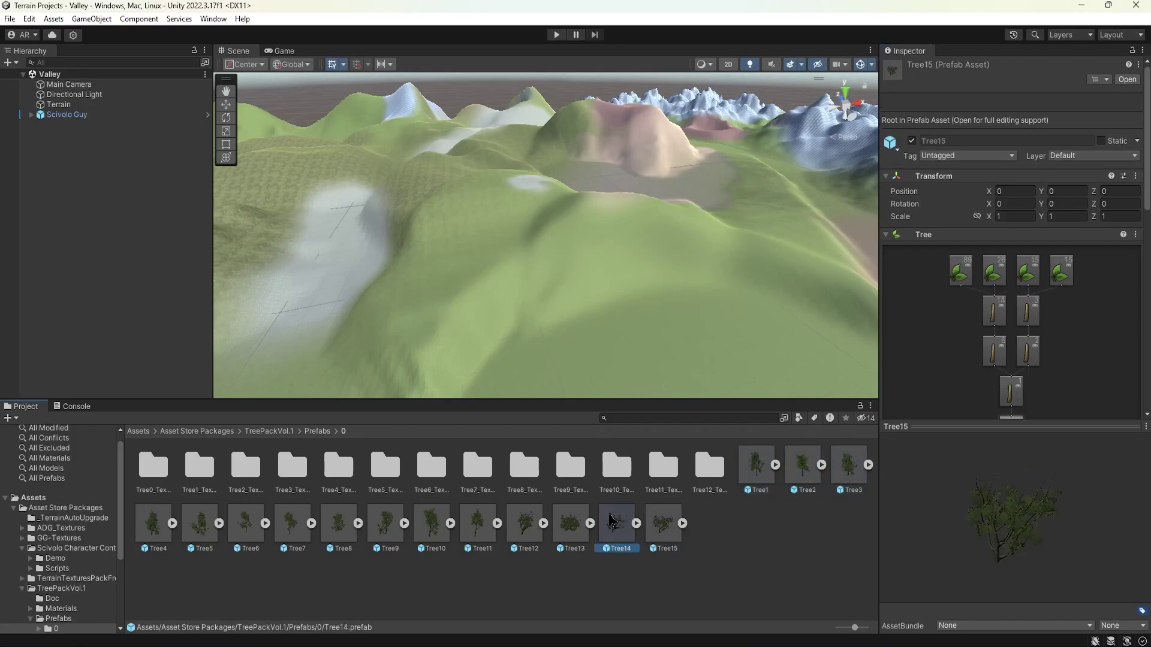
Step: Preview the Tree13, Tree12, Tree11 and Tree10 prefabs and rotate their previews to inspect the models
left_click(577, 527)
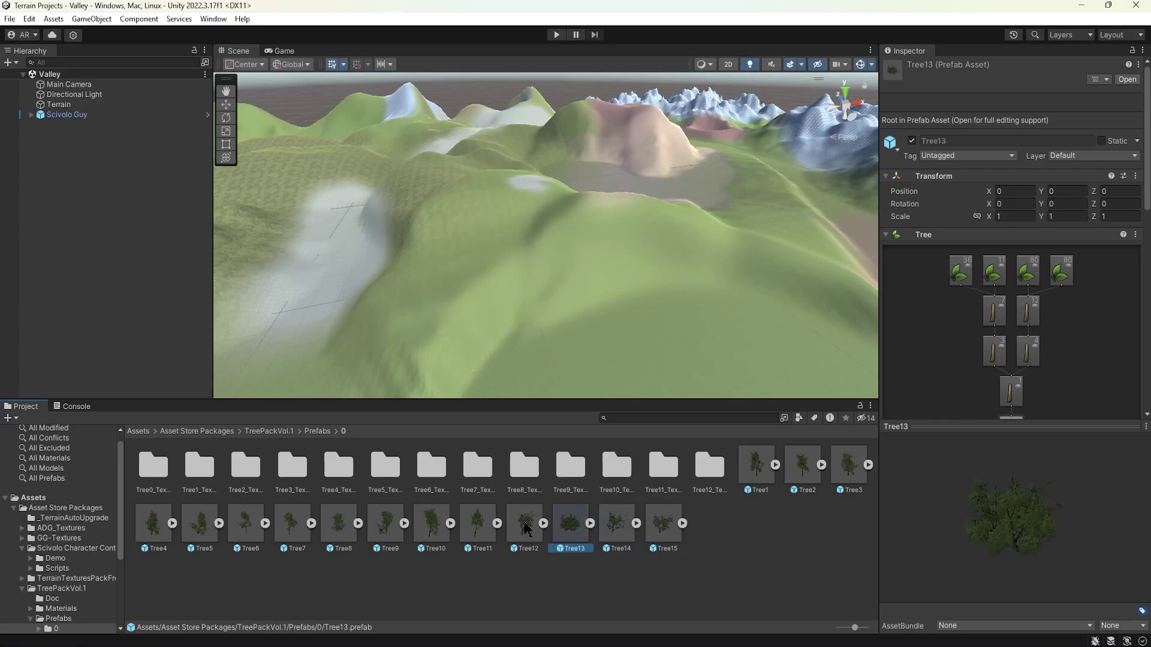
left_click(525, 524)
left_click_drag(990, 542, 1007, 526)
left_click(479, 526)
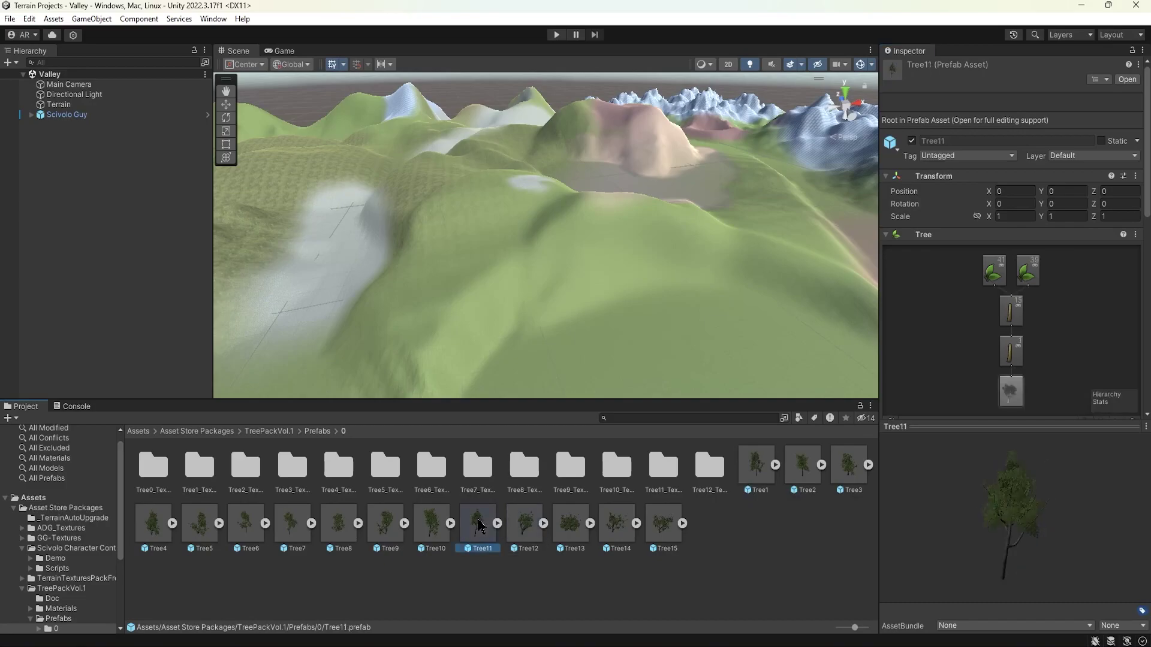
left_click(427, 527)
left_click_drag(946, 531, 815, 524)
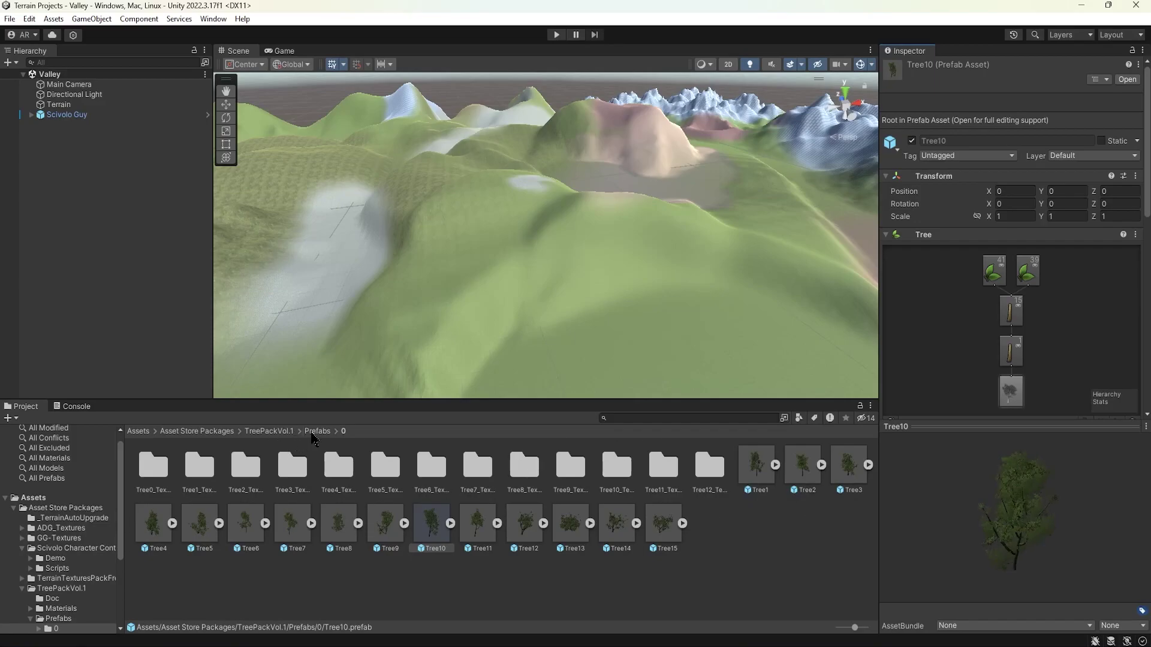
Step: Open the folder Prefabs > 1 and inspect the Tree prefab in the preview
left_click(313, 431)
double_click(216, 472)
left_click(204, 470)
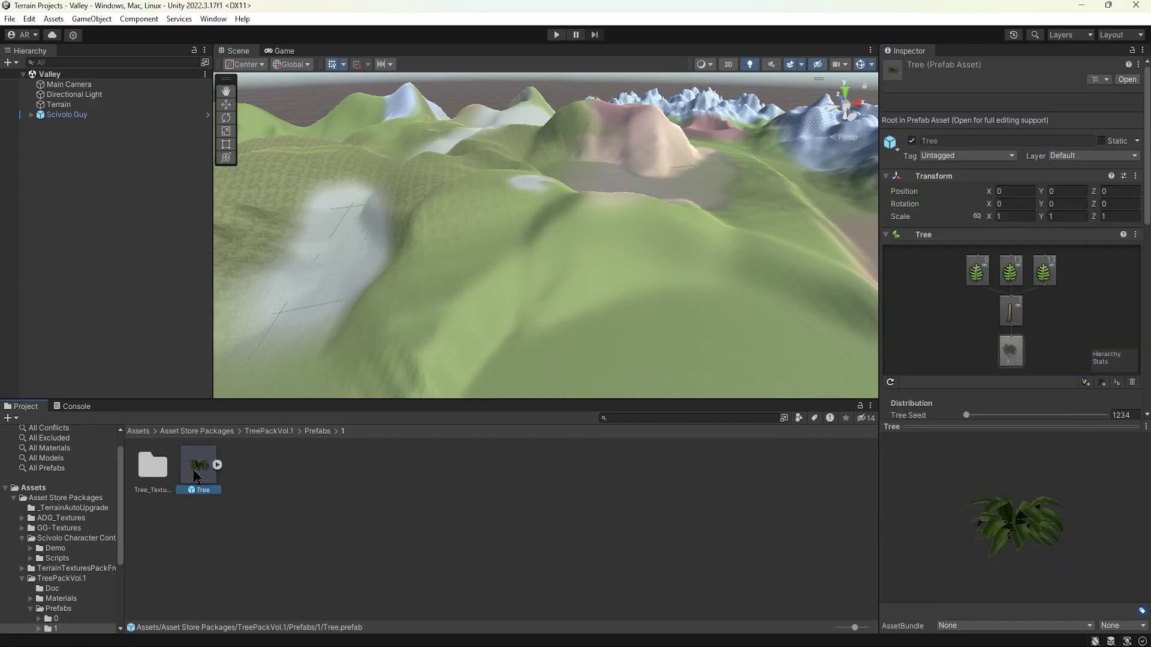
mouse_move(1019, 527)
left_mouse_down()
mouse_move(979, 533)
mouse_move(1030, 519)
left_mouse_up()
Step: Open TreePackVol.1 > Prefabs > 2 and preview the Tree, Tree 1, Tree 2 and Tree 3 prefabs
left_click(287, 433)
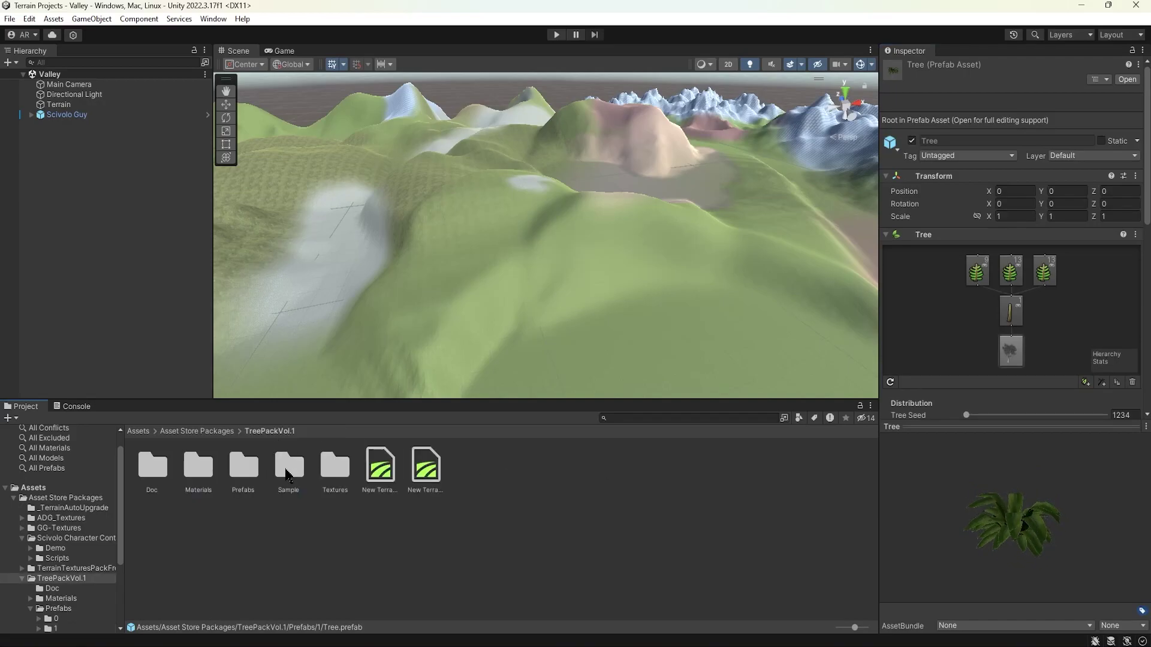
double_click(252, 470)
double_click(252, 472)
left_click(335, 466)
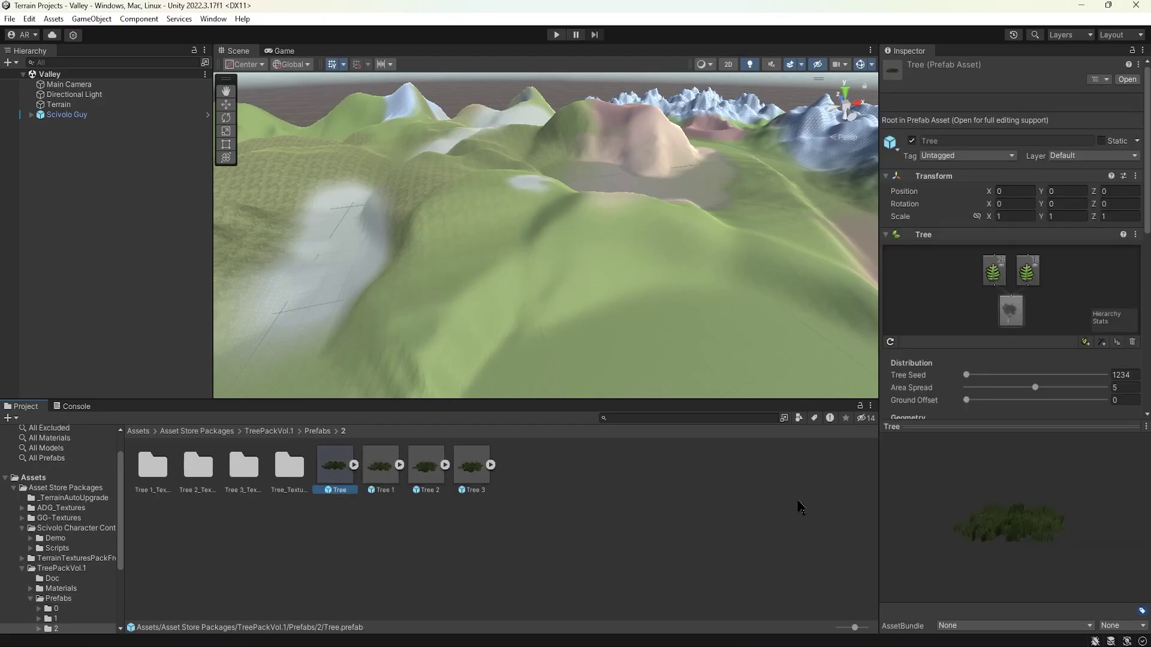
left_click_drag(947, 498, 973, 406)
left_click(392, 476)
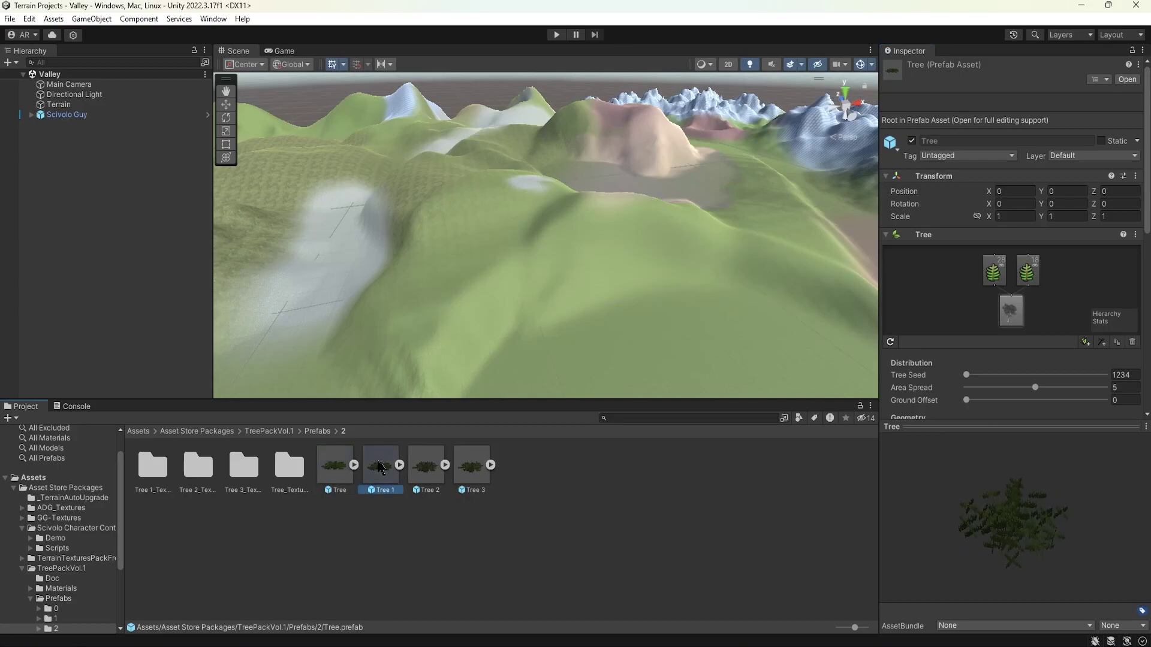
left_click_drag(943, 515, 999, 534)
left_click(428, 474)
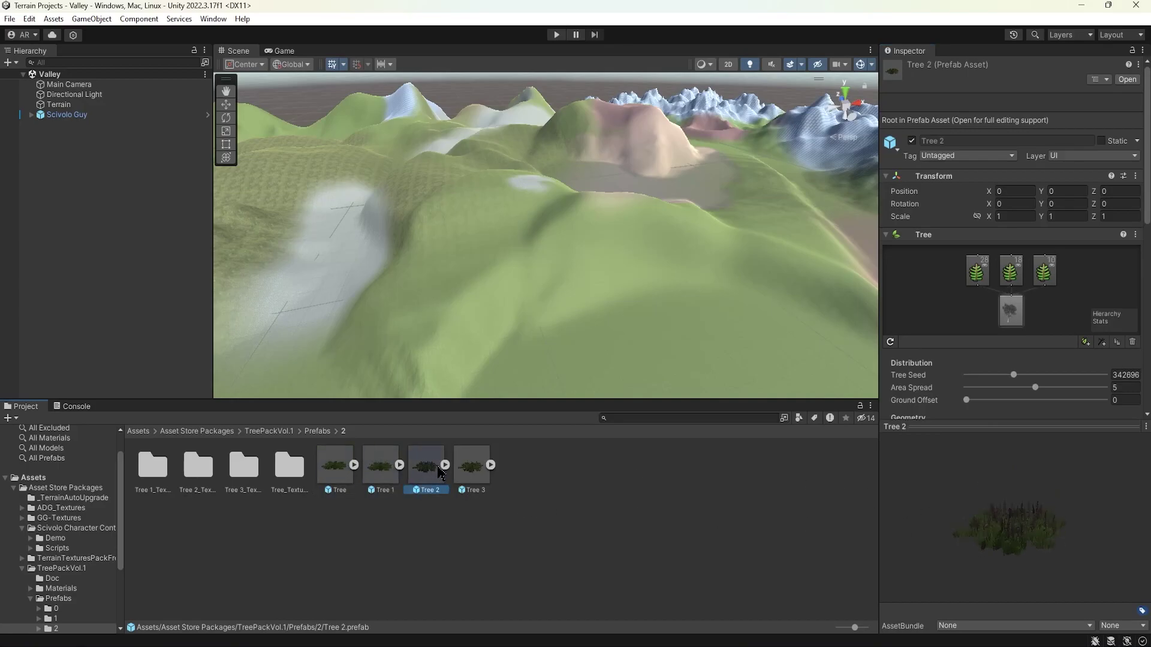
left_click(474, 473)
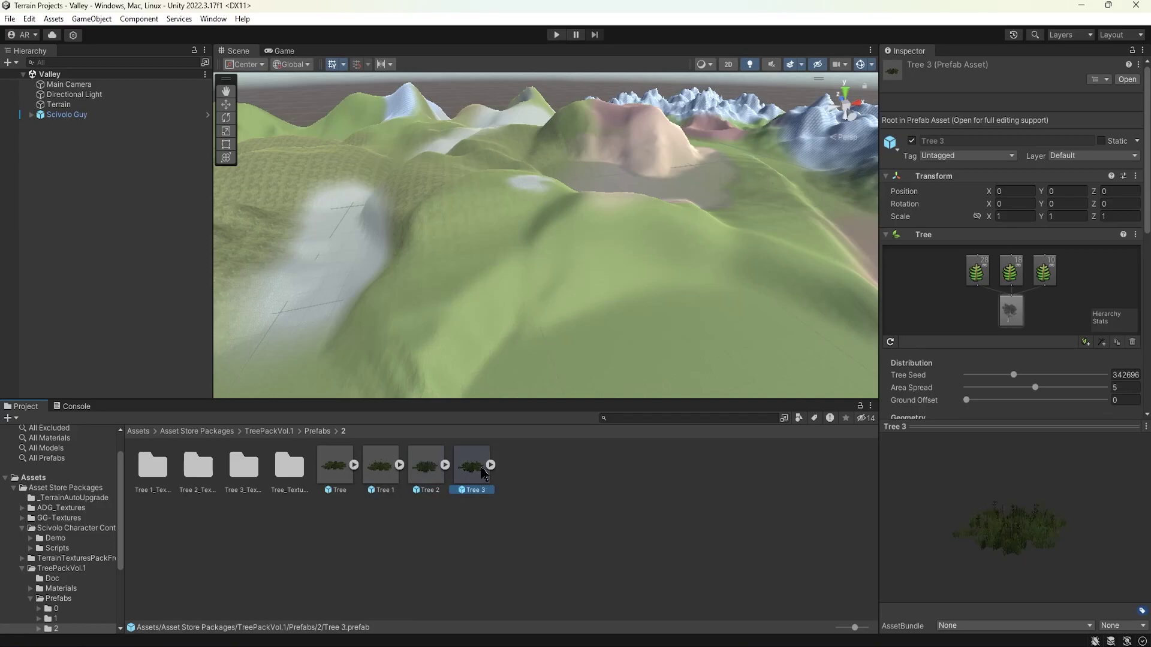
Step: Preview Tree1 and Tree5 in the folder Prefabs > 4 and return to the root Assets folder with nothing selected
left_click(317, 431)
double_click(334, 464)
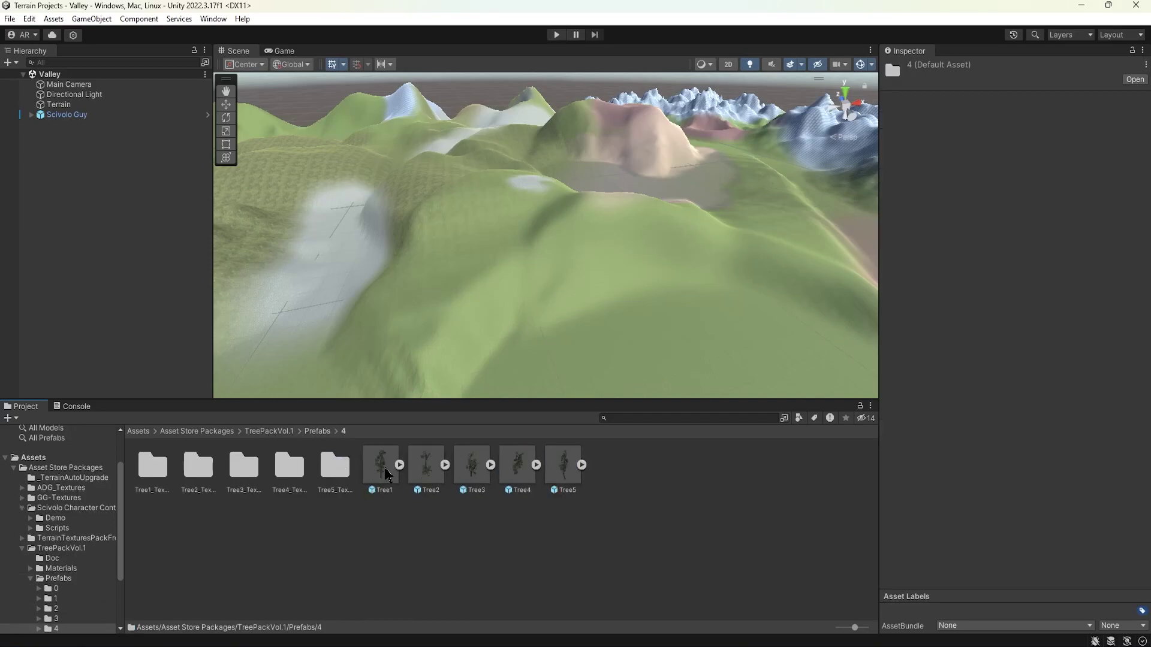
left_click(375, 473)
left_click(572, 470)
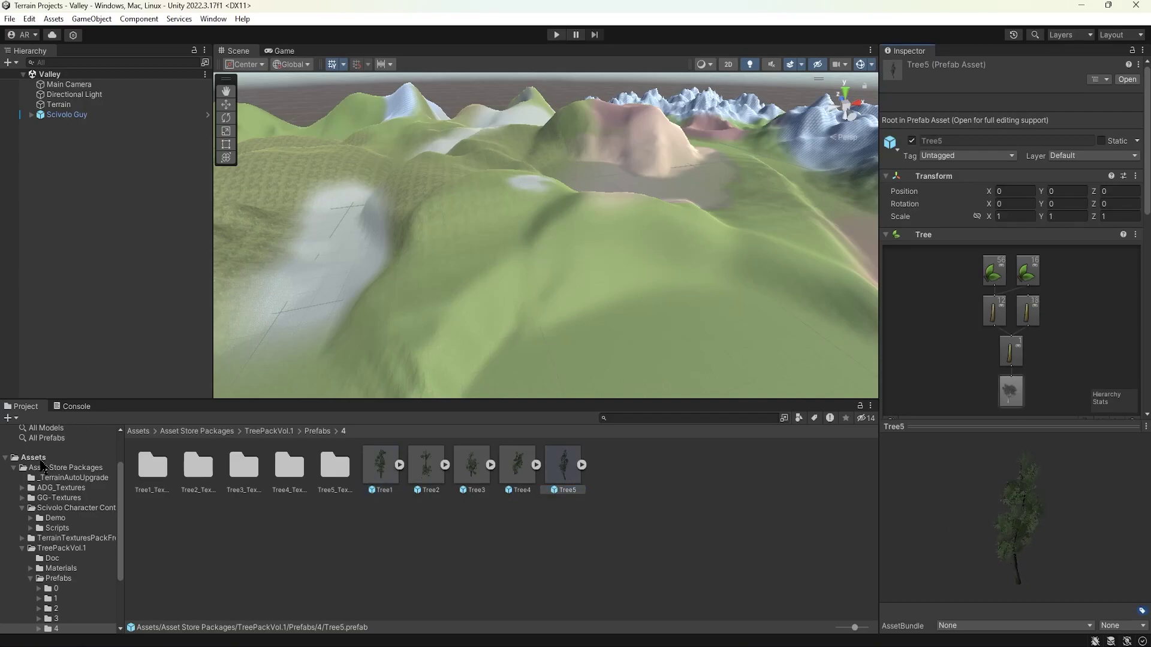
left_click(34, 457)
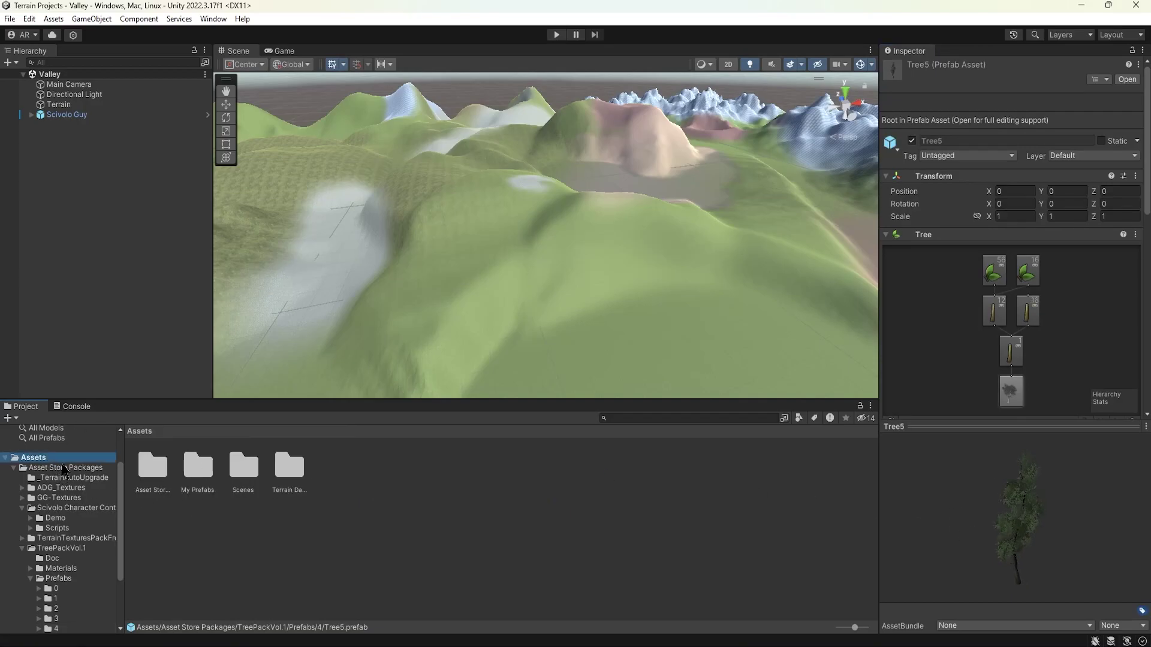
left_click(424, 505)
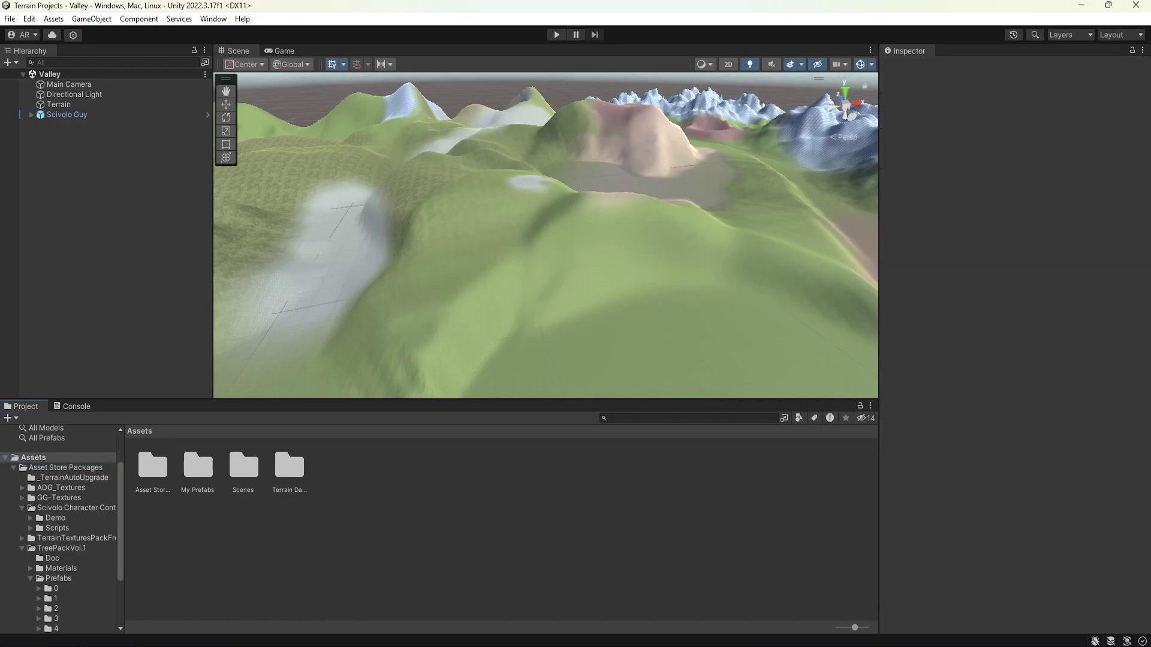
Step: Activate the Paint Trees tool on the Terrain object and open the Add Tree dialog
left_click(48, 105)
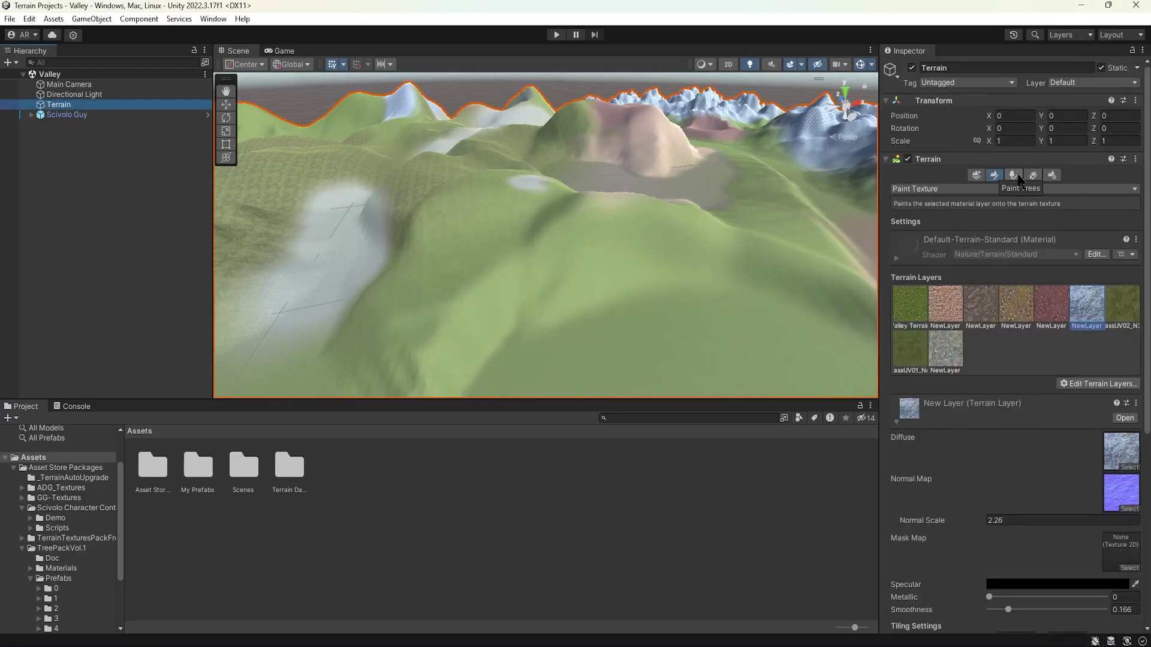
left_click(1013, 176)
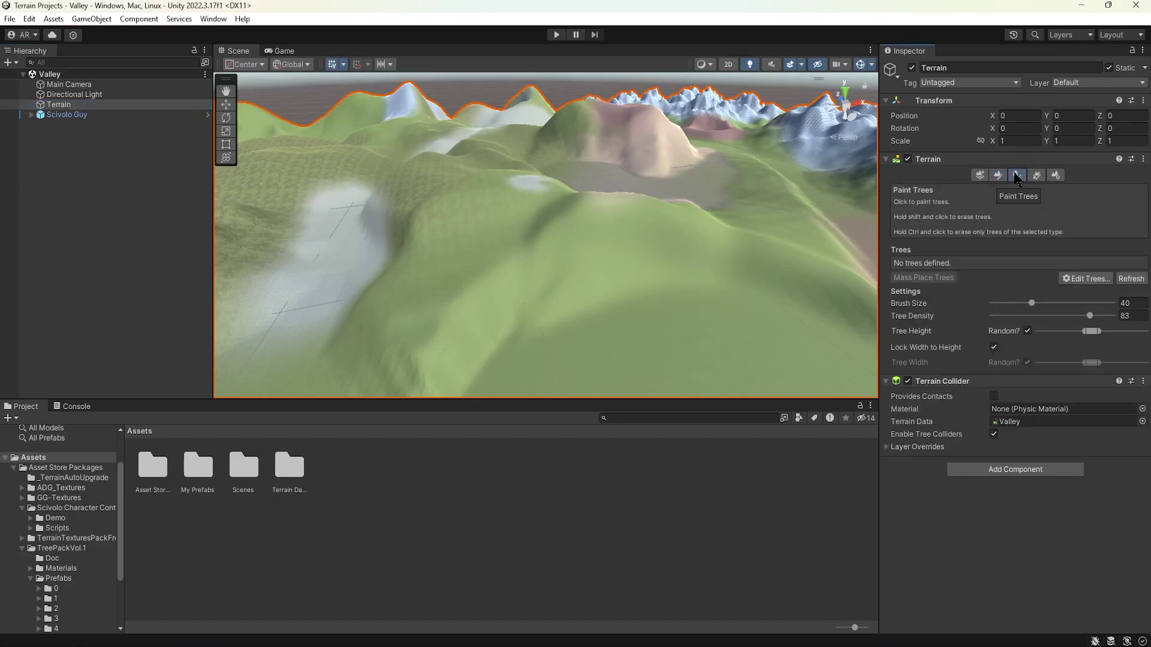
left_click(1092, 280)
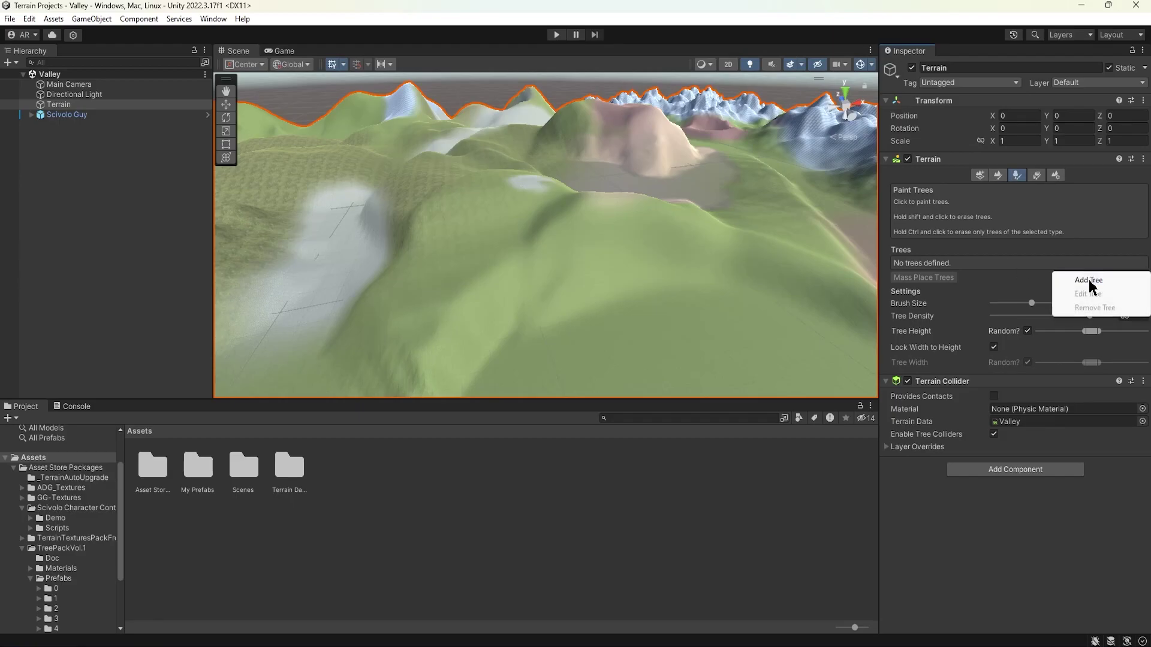
left_click(1104, 283)
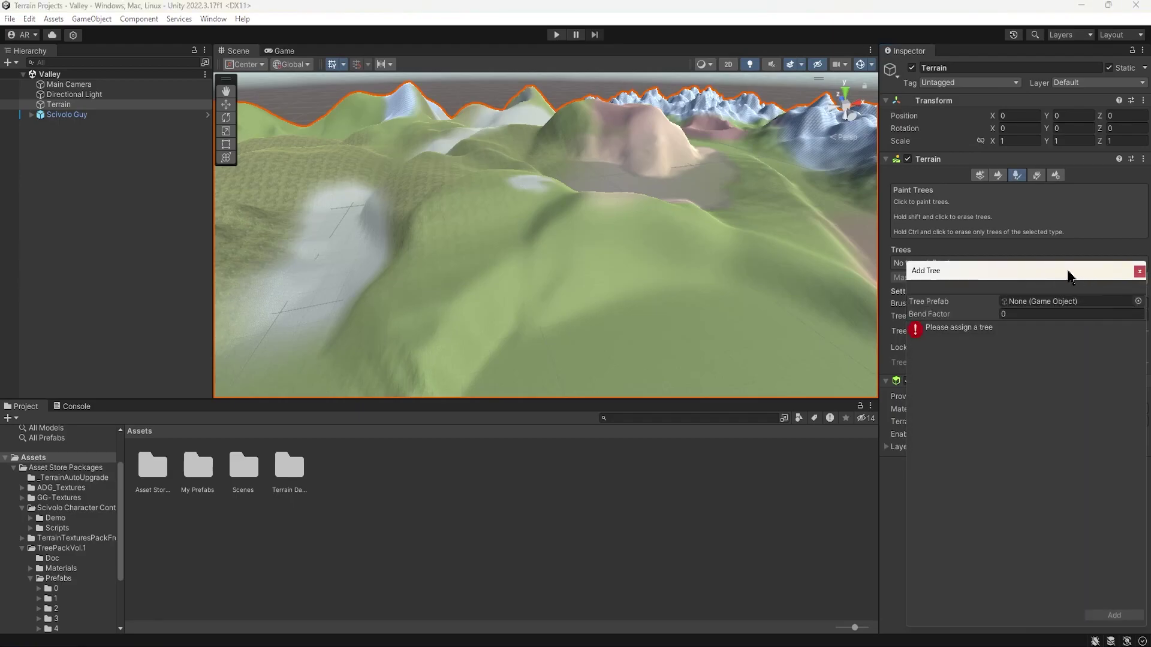
left_click_drag(1071, 278, 1002, 198)
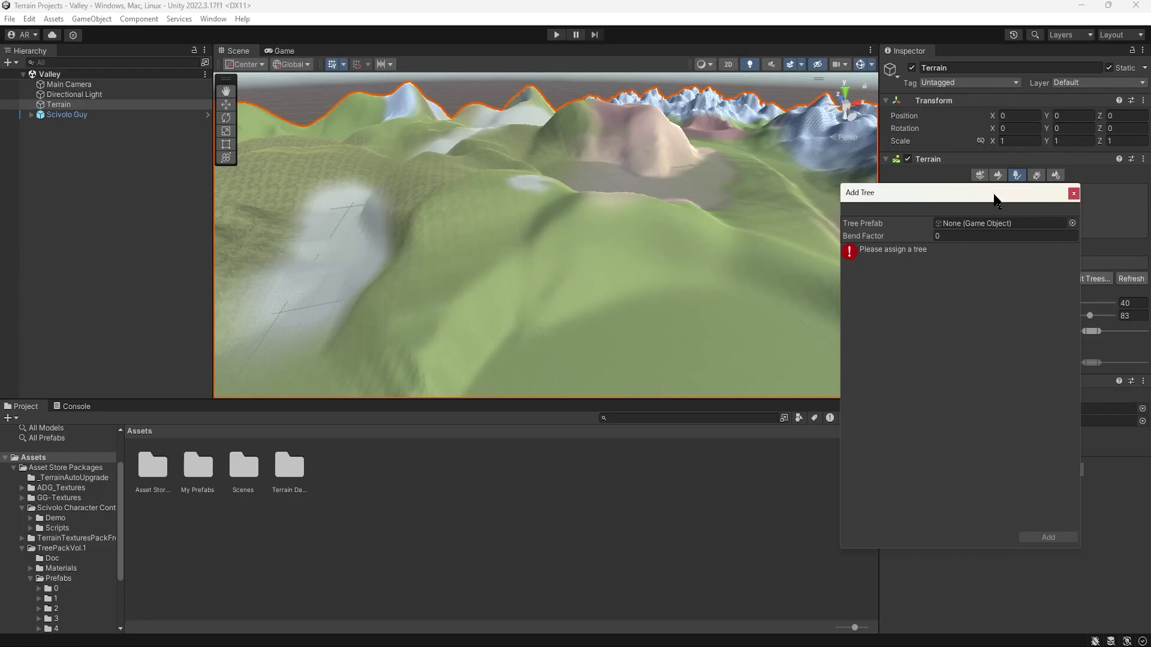
Step: Assign the Tree 6 prefab from TreePackVol.1/Prefabs/3 as the tree prefab and add it to the terrain's trees
left_click(1072, 223)
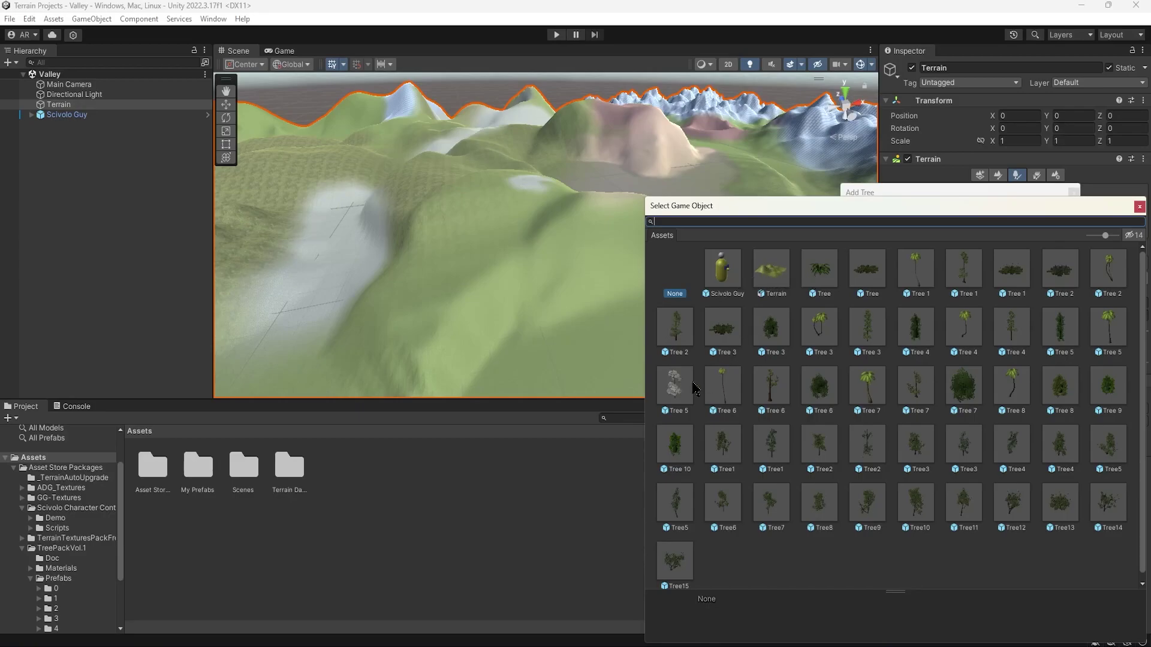
left_click(726, 392)
left_click(768, 387)
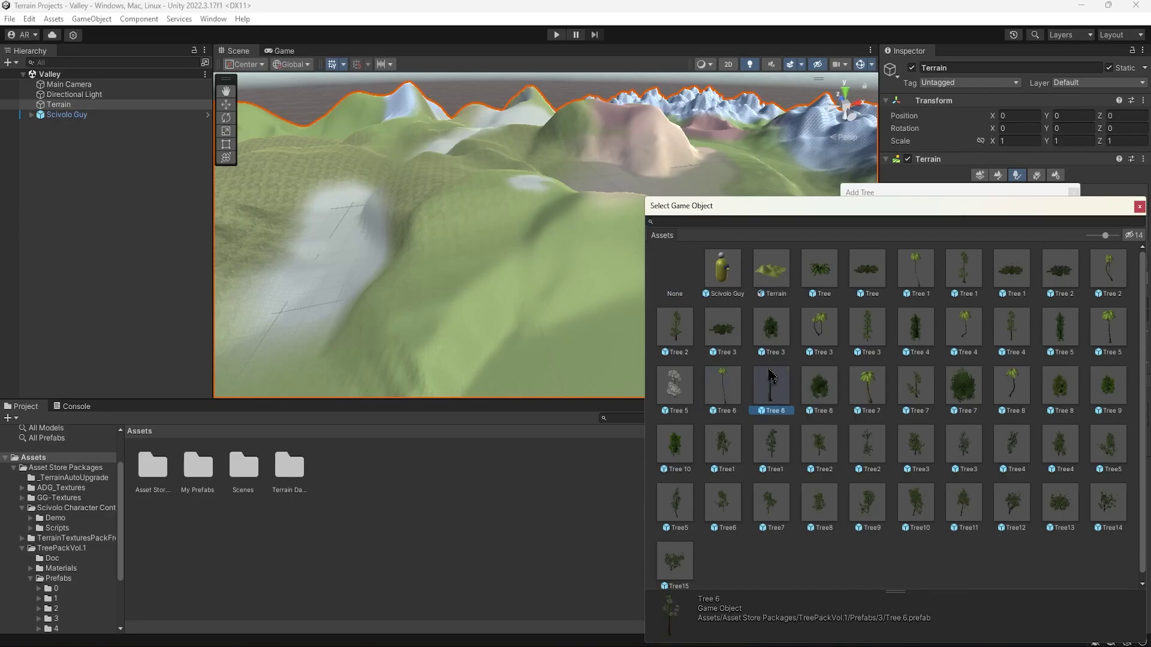
left_click(912, 274)
left_click(950, 275)
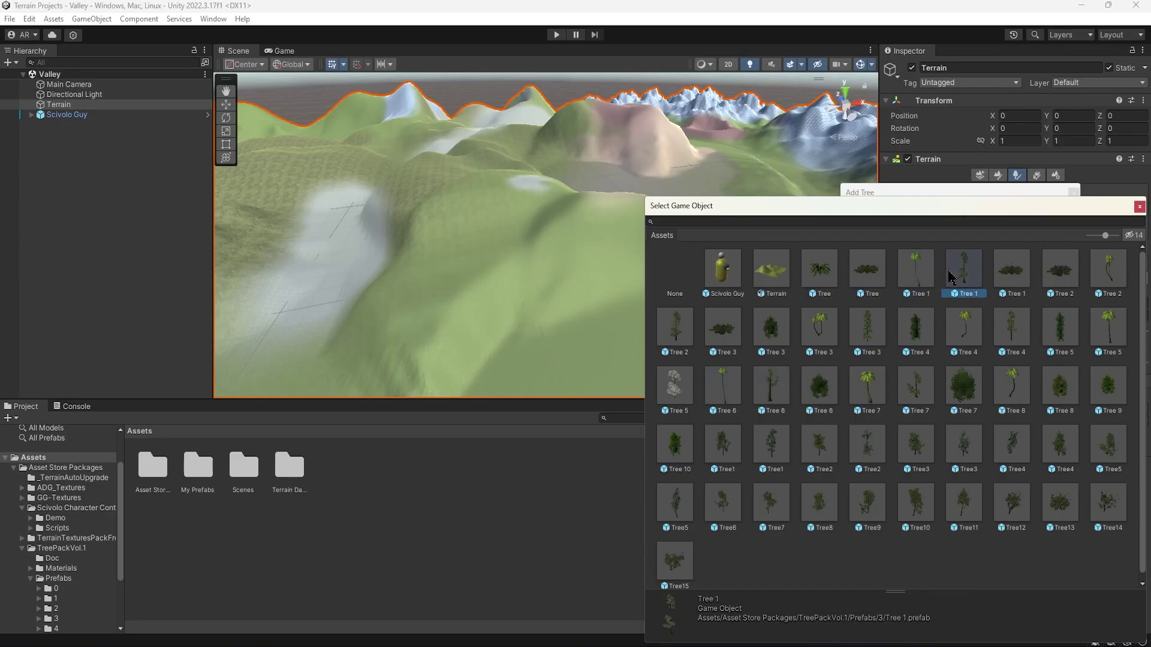
left_click(773, 386)
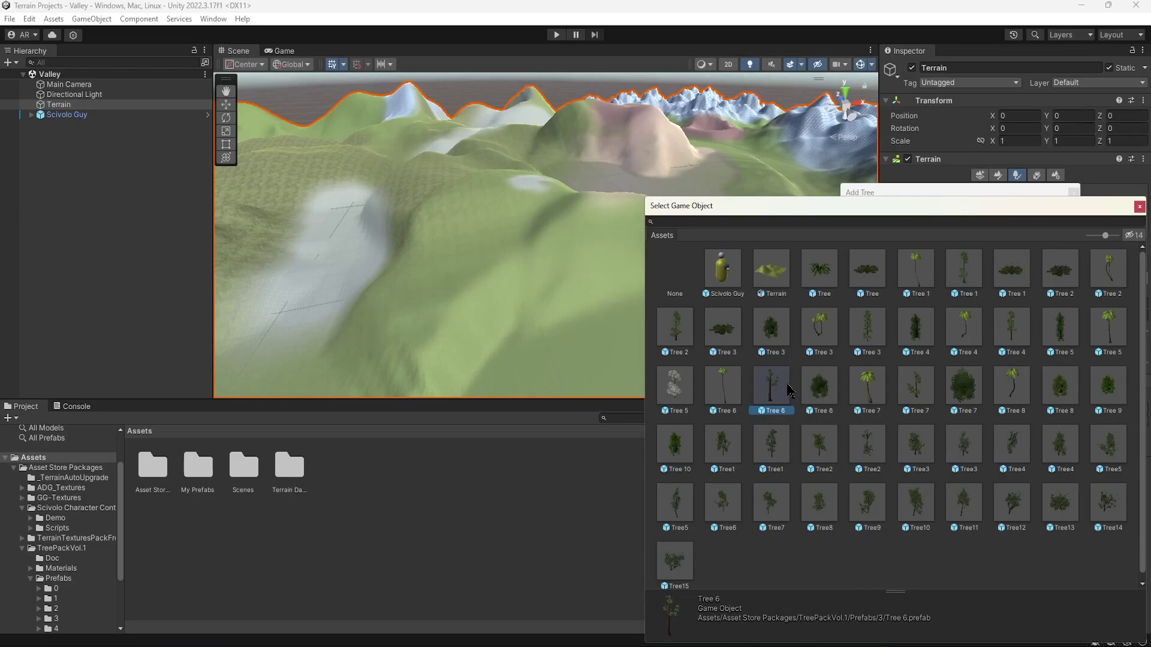
double_click(769, 389)
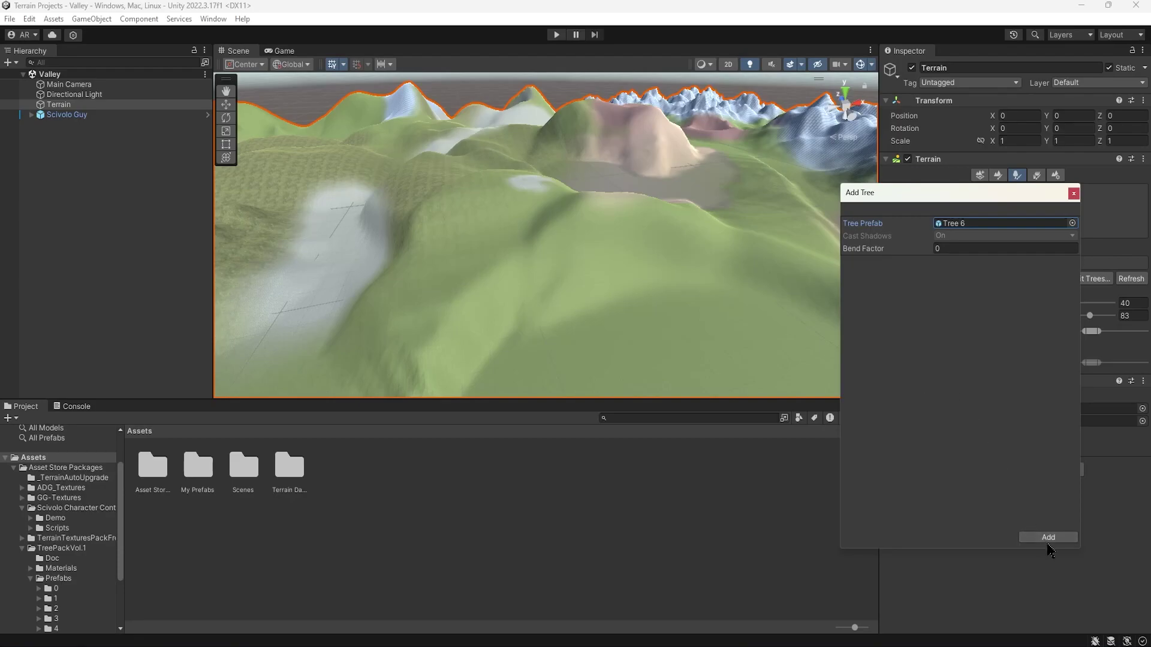
left_click(1048, 537)
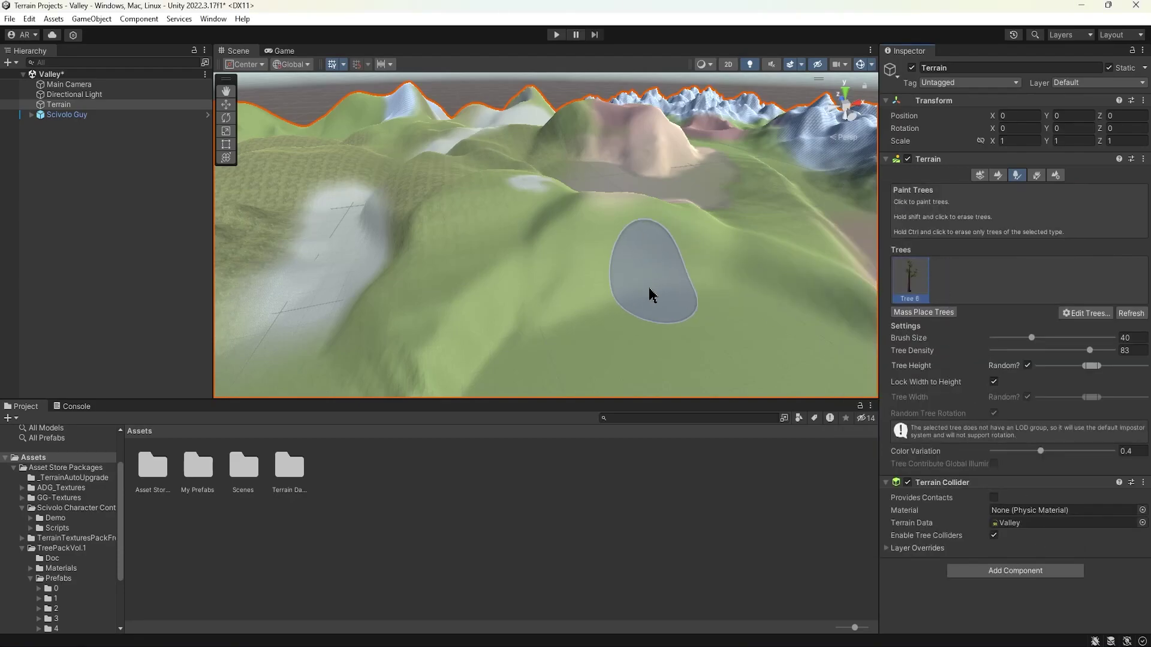
Step: Paint a cluster of Tree 6 trees on the green ground just behind the Scivolo Guy character
scroll(627, 312, "down", 5)
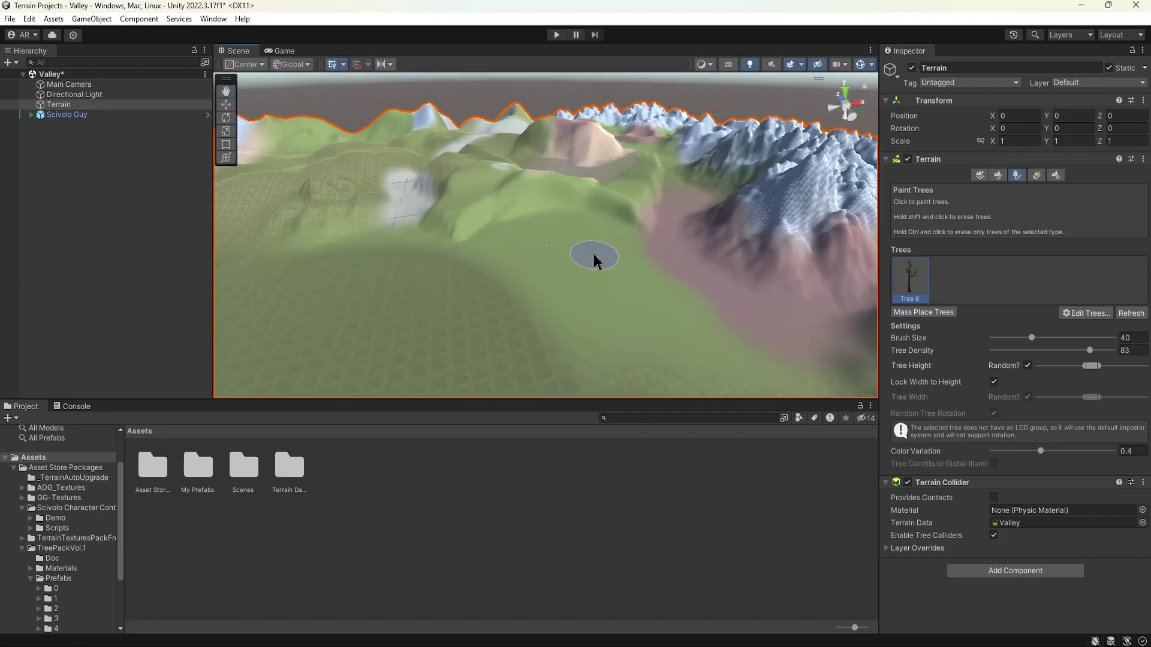
scroll(596, 257, "up", 5)
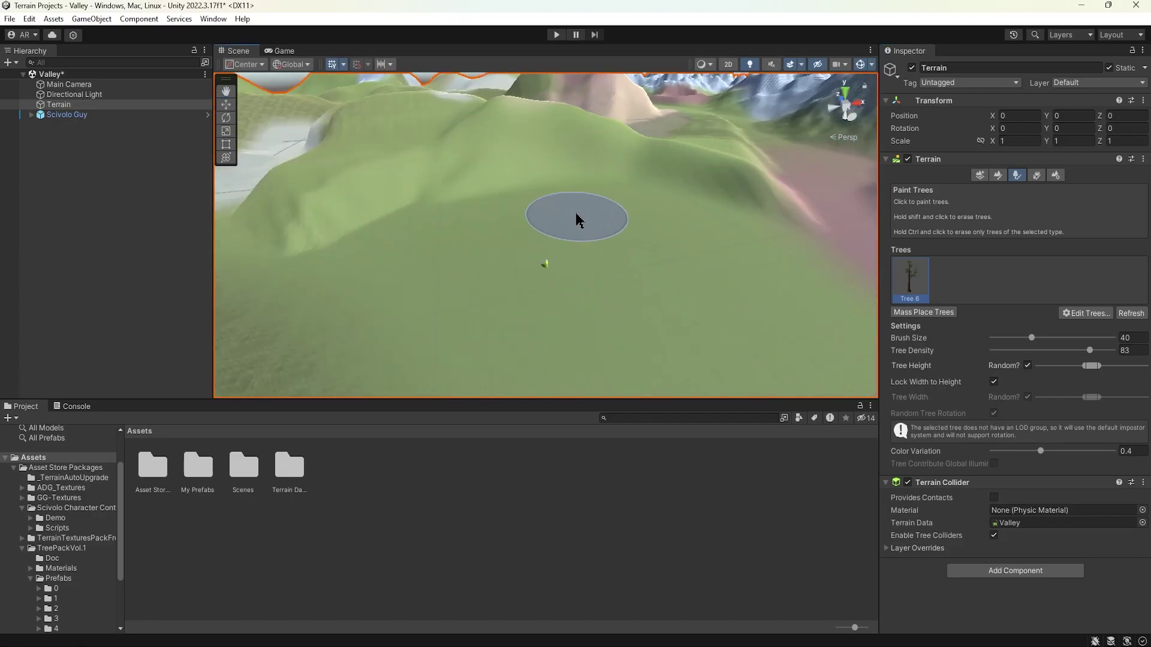
scroll(650, 226, "up", 2)
mouse_move(650, 226)
left_mouse_down("alt")
mouse_move(580, 229)
mouse_move(624, 236)
mouse_move(570, 226)
left_mouse_up("alt")
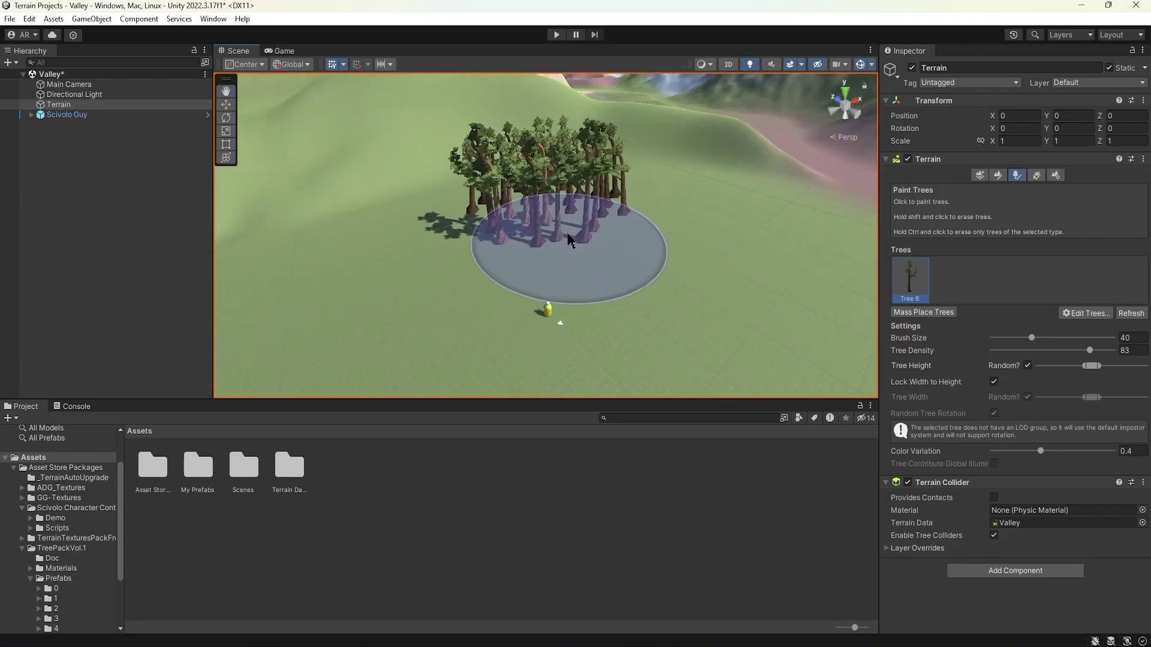
Step: Examine the painted tree cluster from close up and far away, comparing its look and shadows at different distances
scroll(612, 232, "up", 2)
scroll(612, 233, "up", 3)
scroll(587, 238, "down", 6)
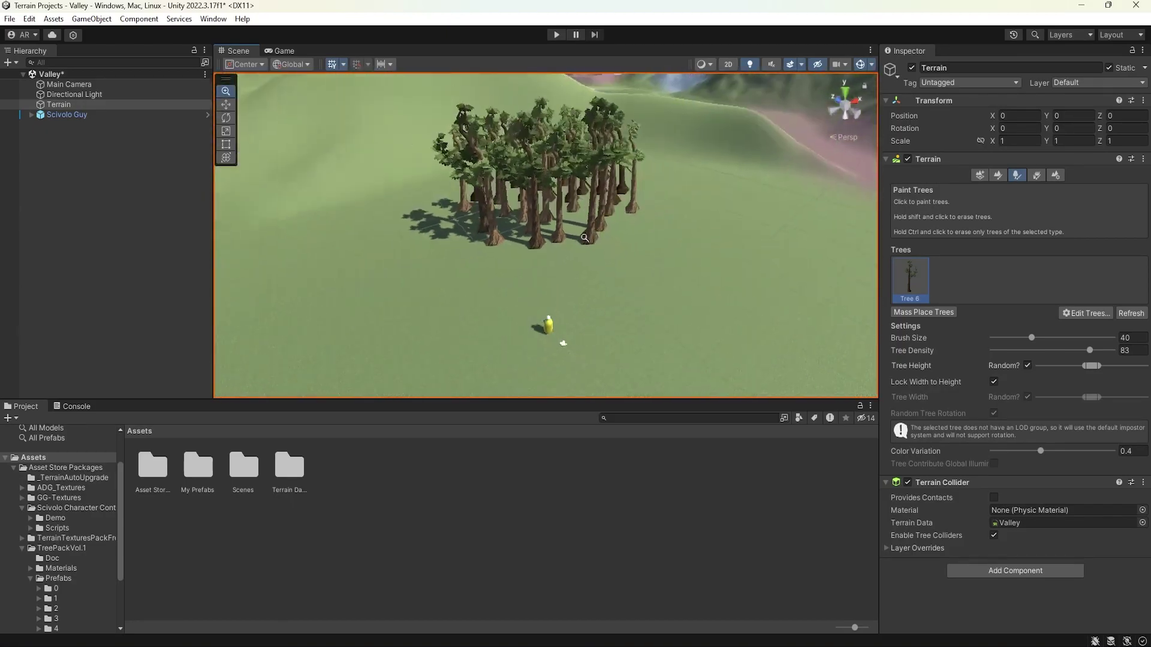
mouse_move(556, 235)
middle_mouse_down()
mouse_move(575, 218)
mouse_move(556, 236)
middle_mouse_up()
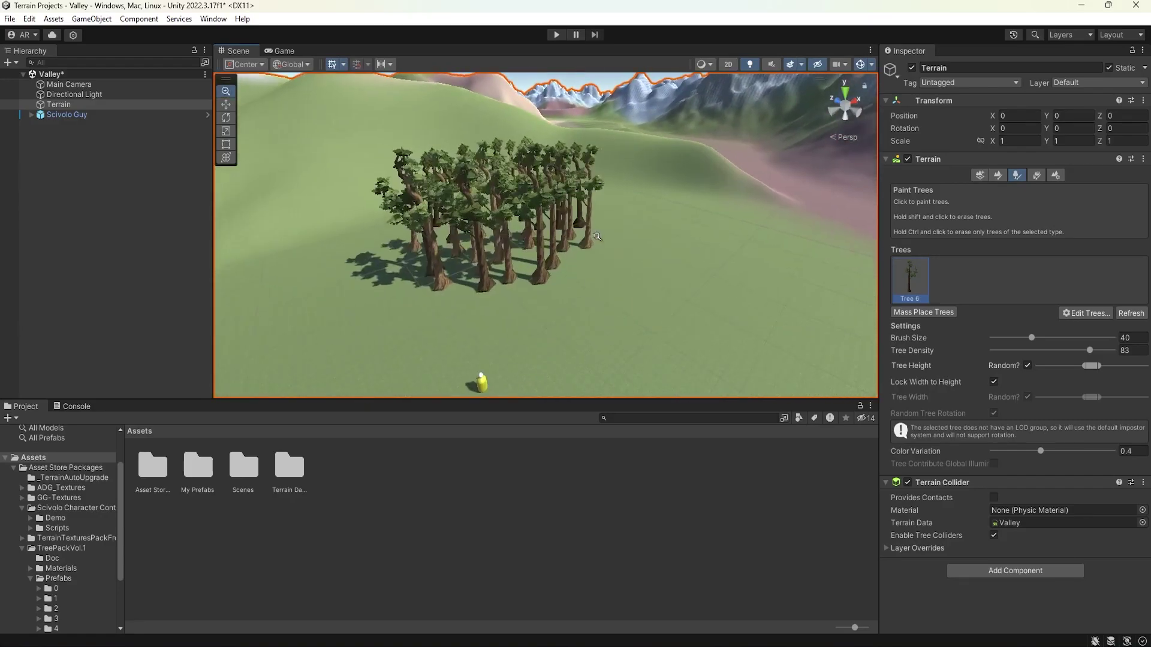
scroll(597, 237, "up", 3)
scroll(598, 235, "down", 3)
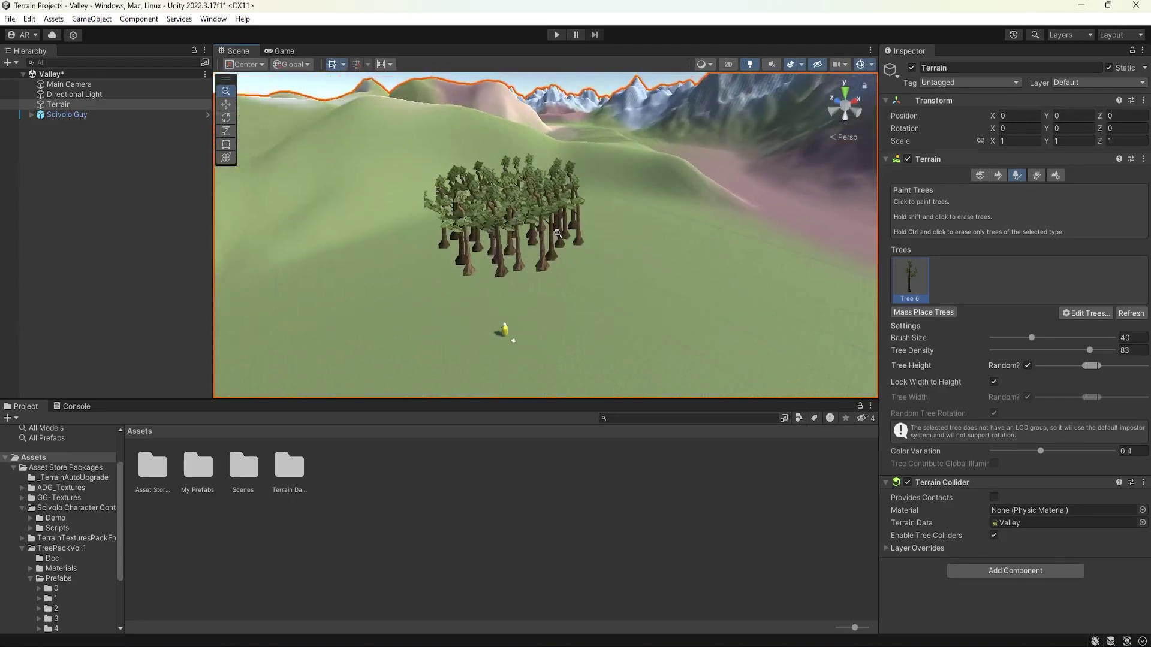
scroll(559, 233, "down", 10)
scroll(481, 205, "up", 5)
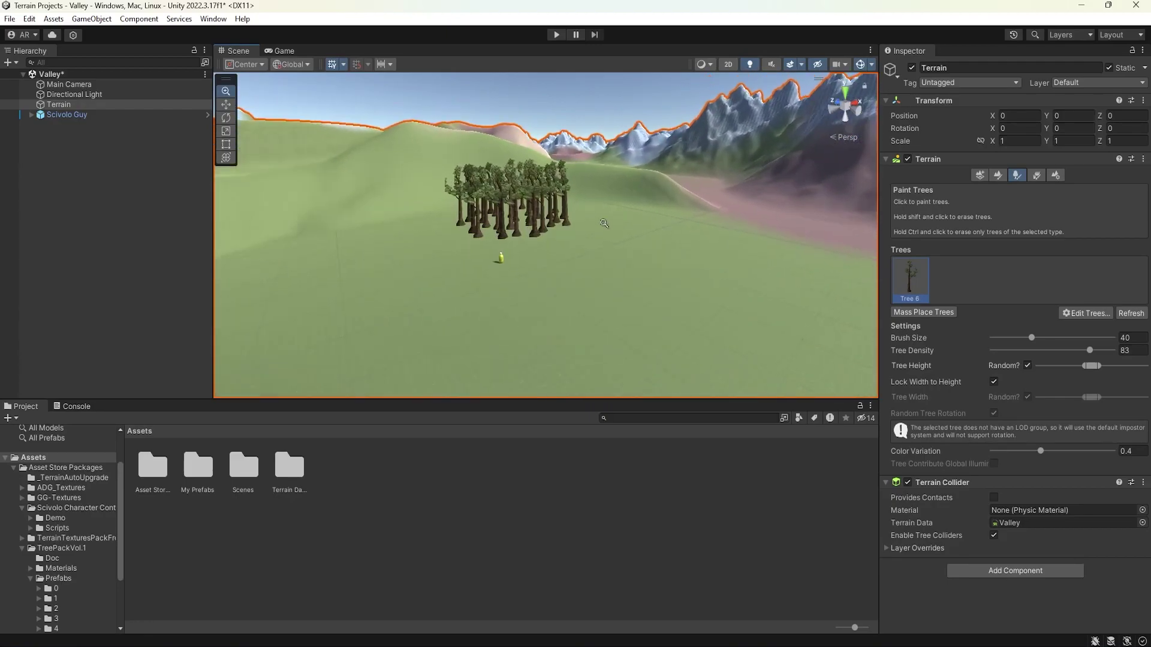
scroll(602, 223, "up", 8)
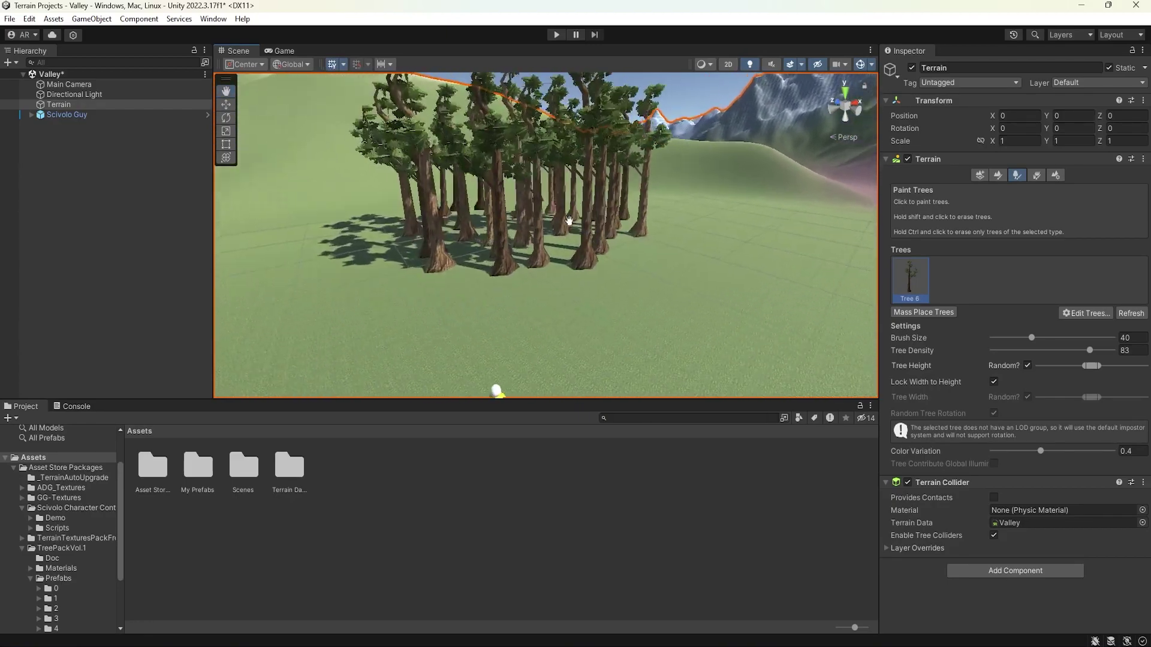
scroll(568, 221, "up", 5)
scroll(567, 229, "down", 4)
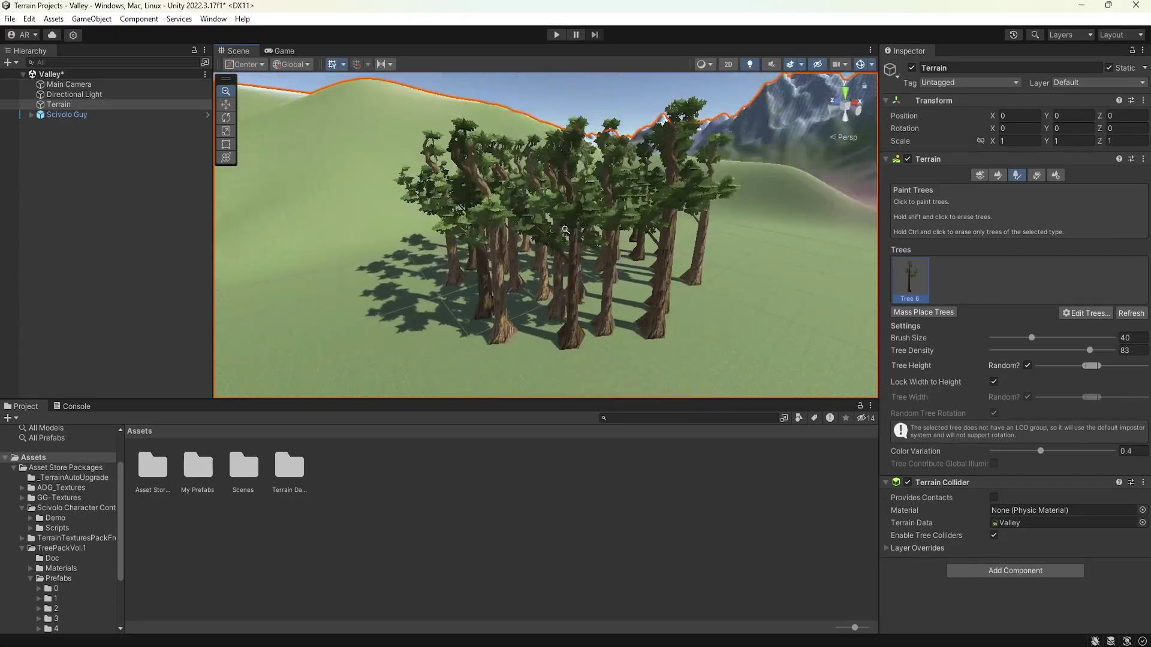
scroll(567, 230, "down", 10)
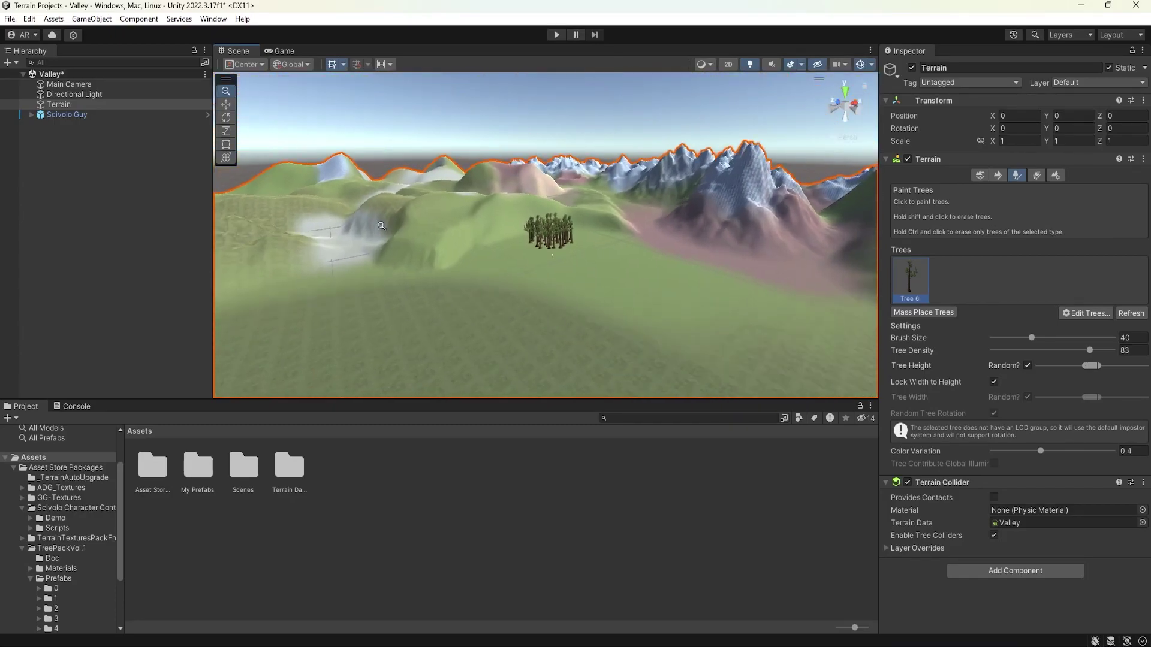
scroll(375, 225, "up", 8)
scroll(507, 233, "down", 4)
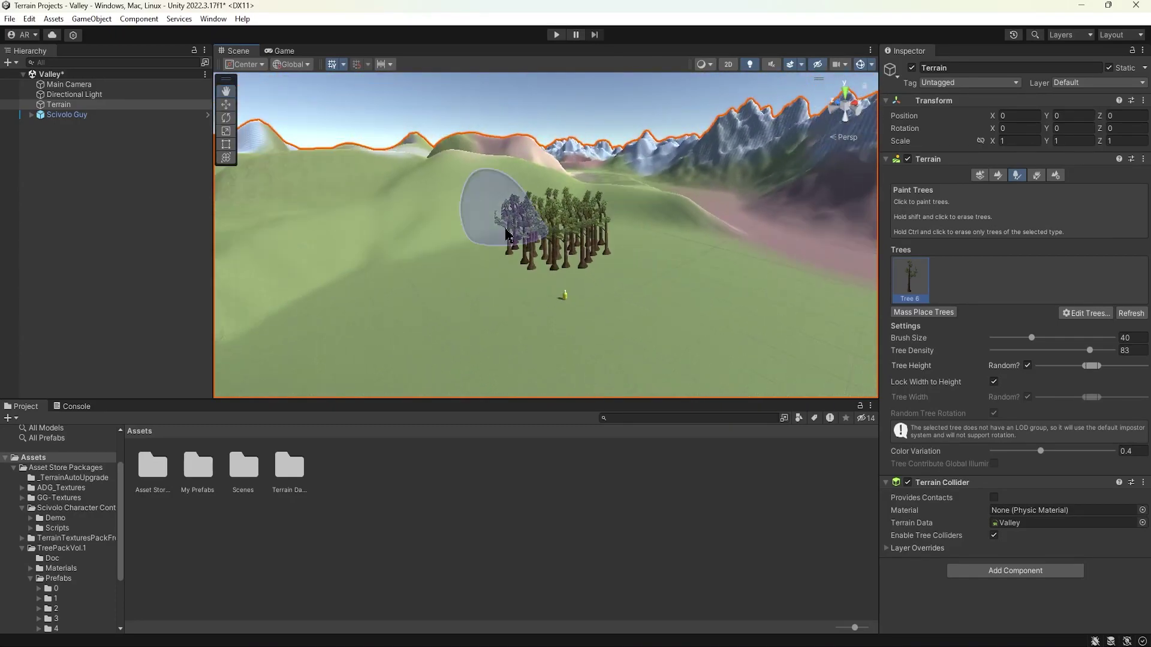
Step: Browse the Prefabs folder of TreePackVol.1 inside Asset Store Packages
double_click(161, 468)
double_click(375, 464)
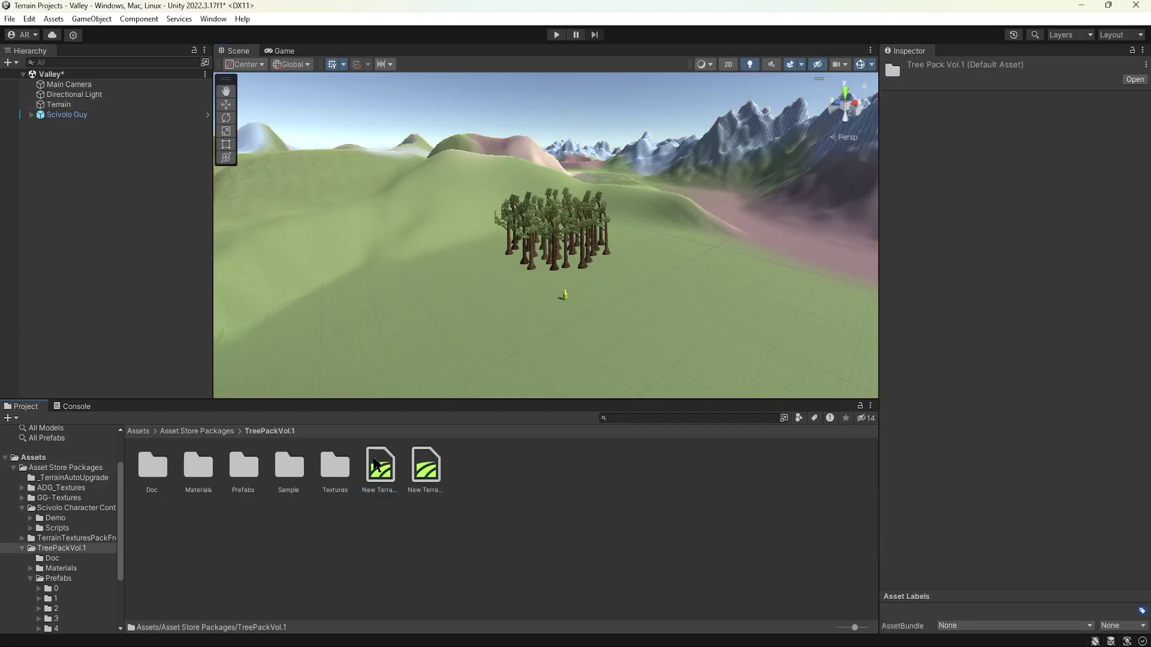
double_click(243, 467)
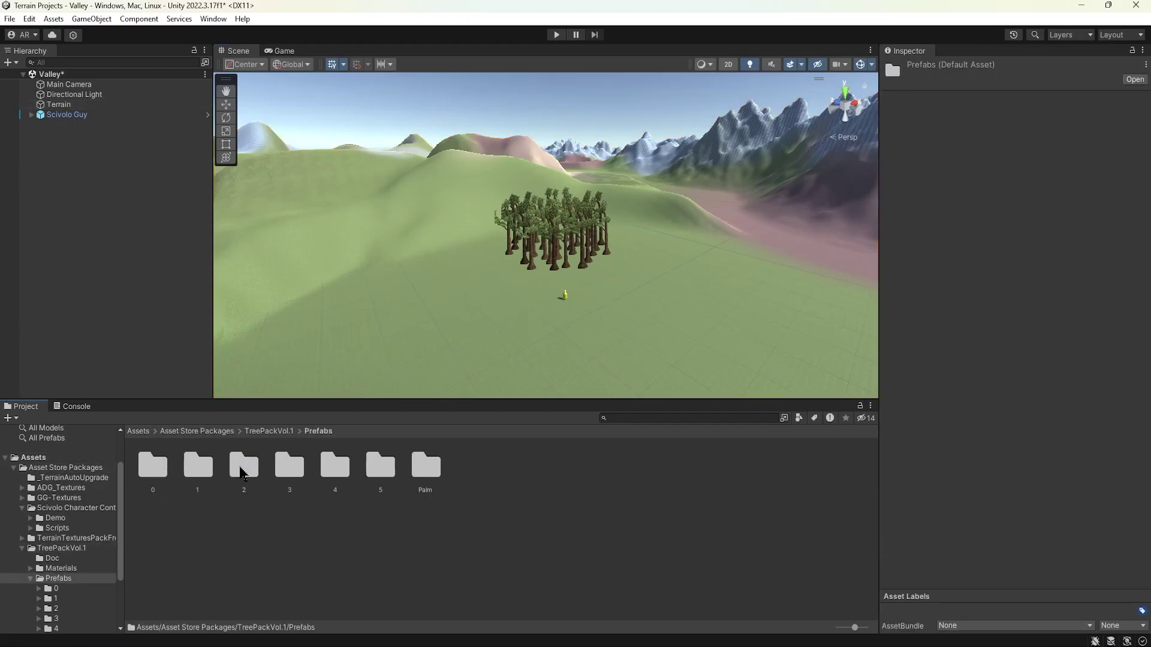
left_click(260, 432)
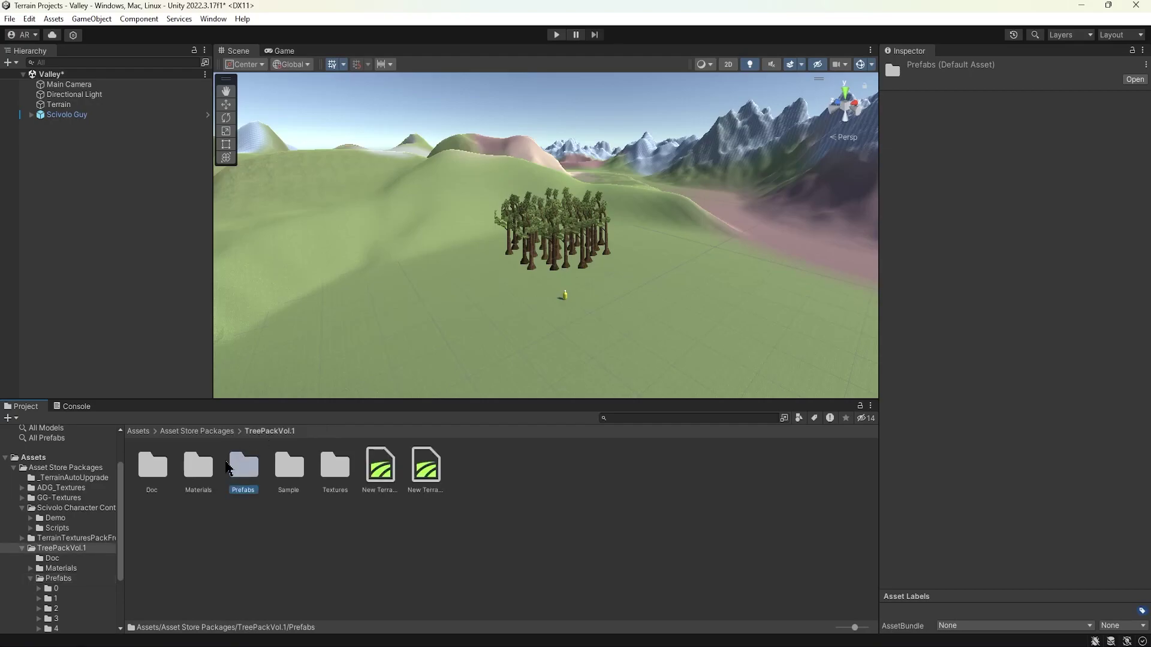
Step: List all prefabs in the project and preview the bushy Tree 6 prefab from TreePackVol.1/Prefabs/5
scroll(66, 456, "up", 3)
left_click(55, 467)
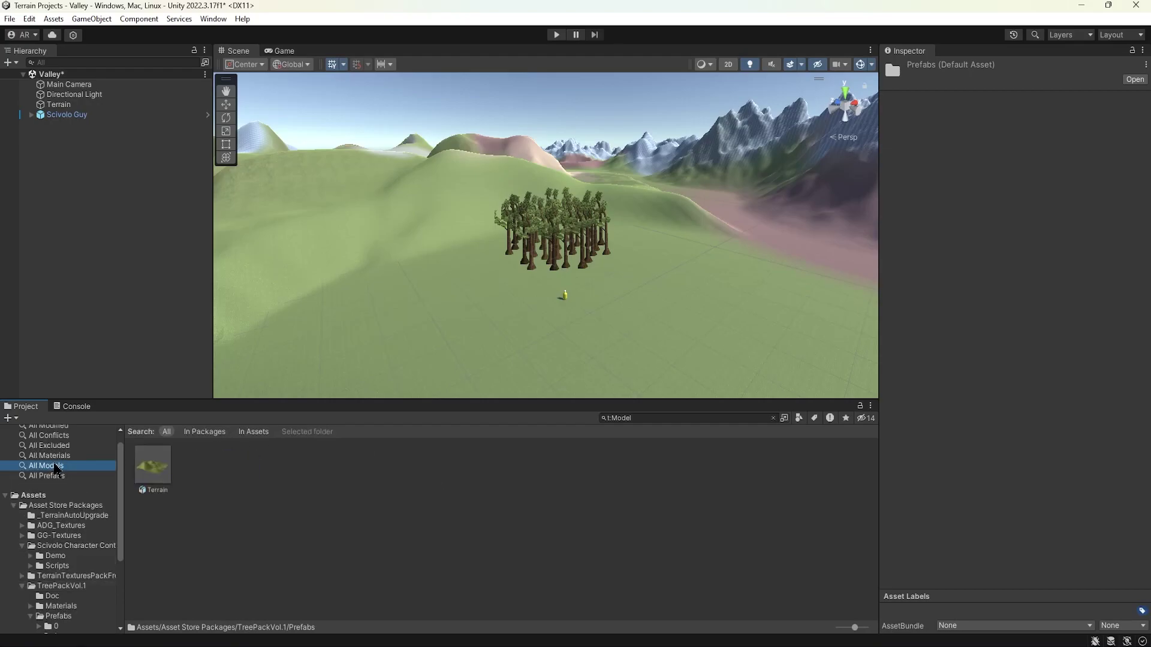
left_click(62, 479)
scroll(368, 498, "down", 2)
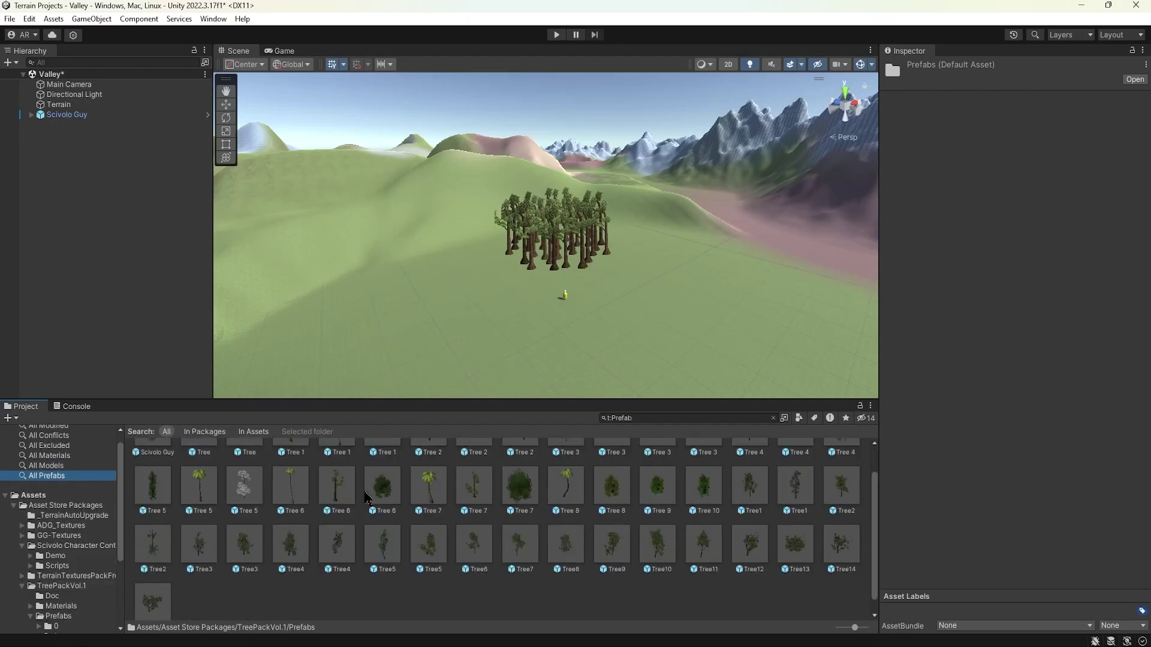
left_click(385, 475)
left_click_drag(1013, 501, 965, 477)
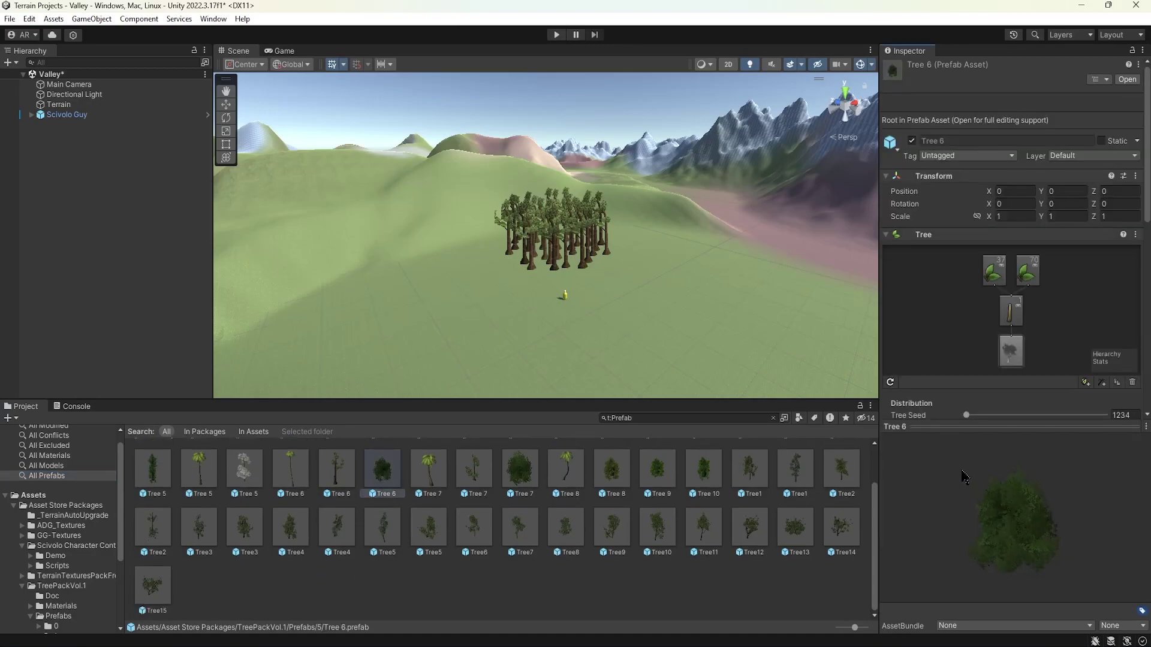
Step: Examine the painted Tree 6 cluster from inside and from afar, comparing trunks, foliage and shadows at different distances
right_click_drag(610, 313, 695, 291, "alt")
left_click_drag(696, 291, 597, 269, "alt")
scroll(597, 269, "up", 10)
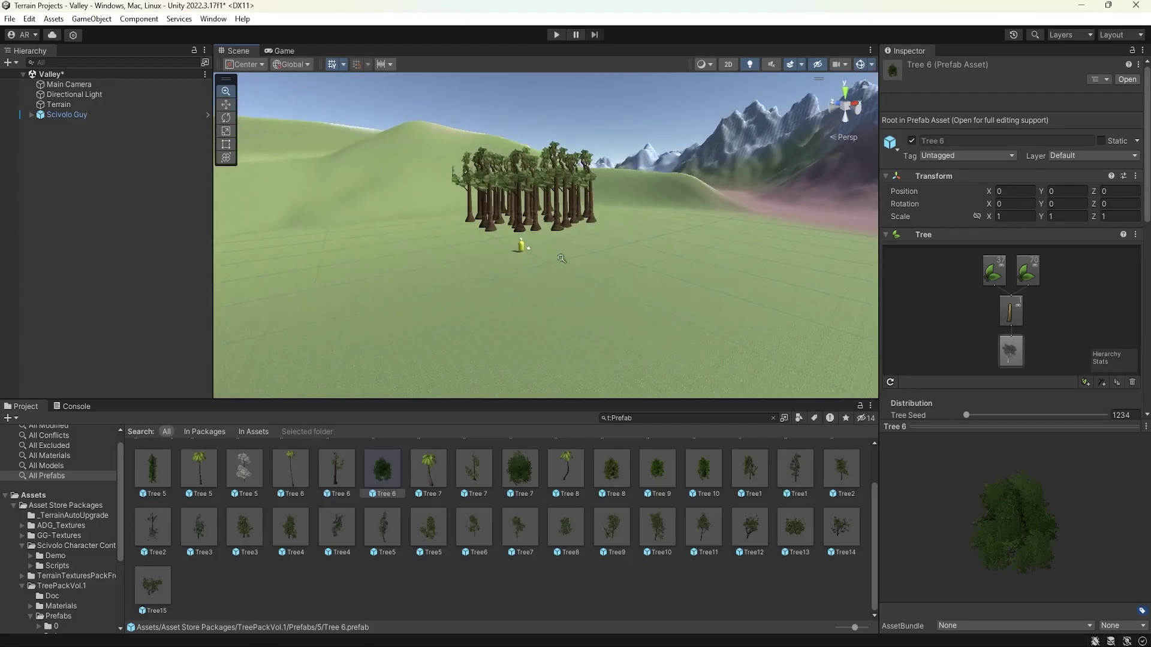
scroll(557, 229, "up", 5)
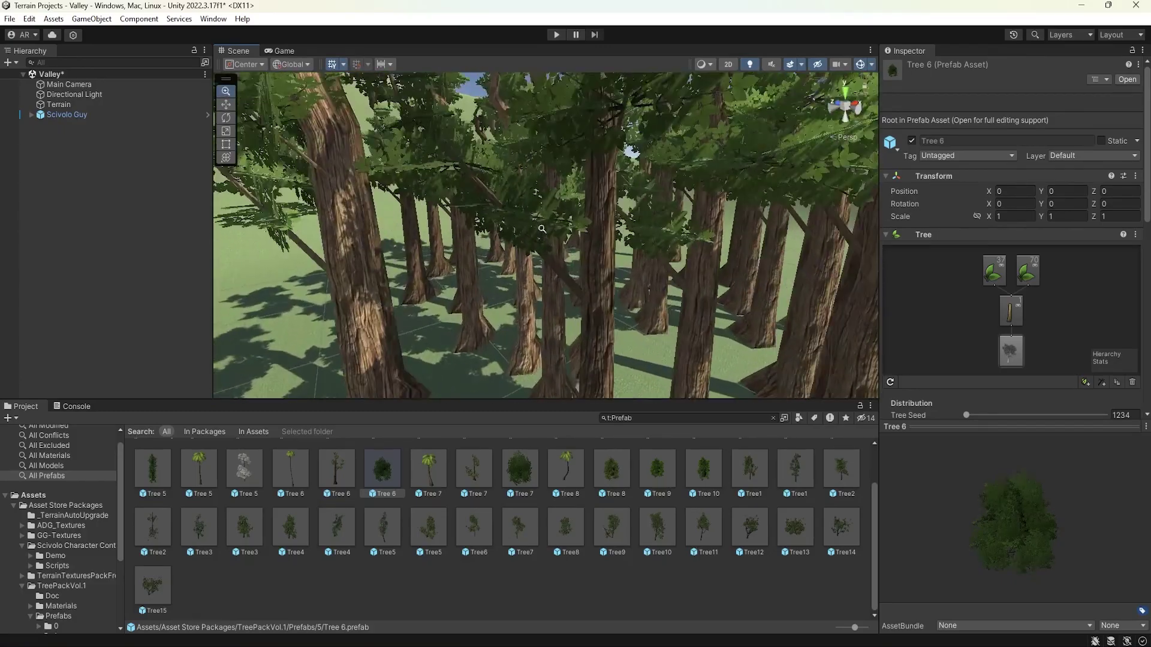
scroll(540, 233, "down", 10)
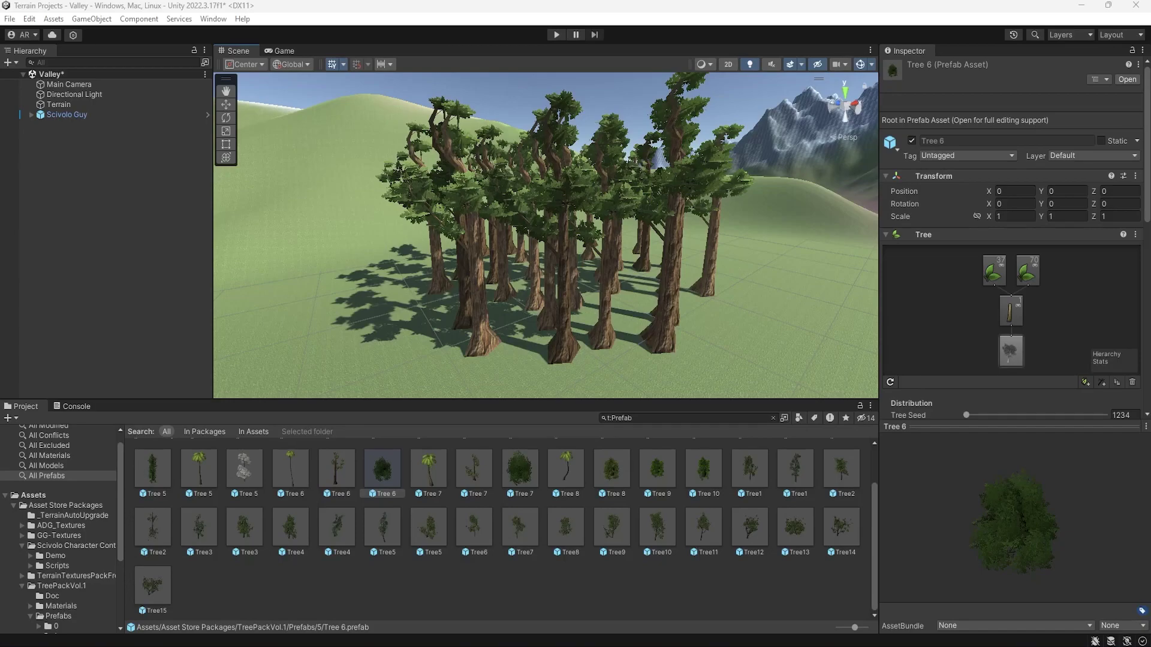
scroll(419, 287, "down", 15)
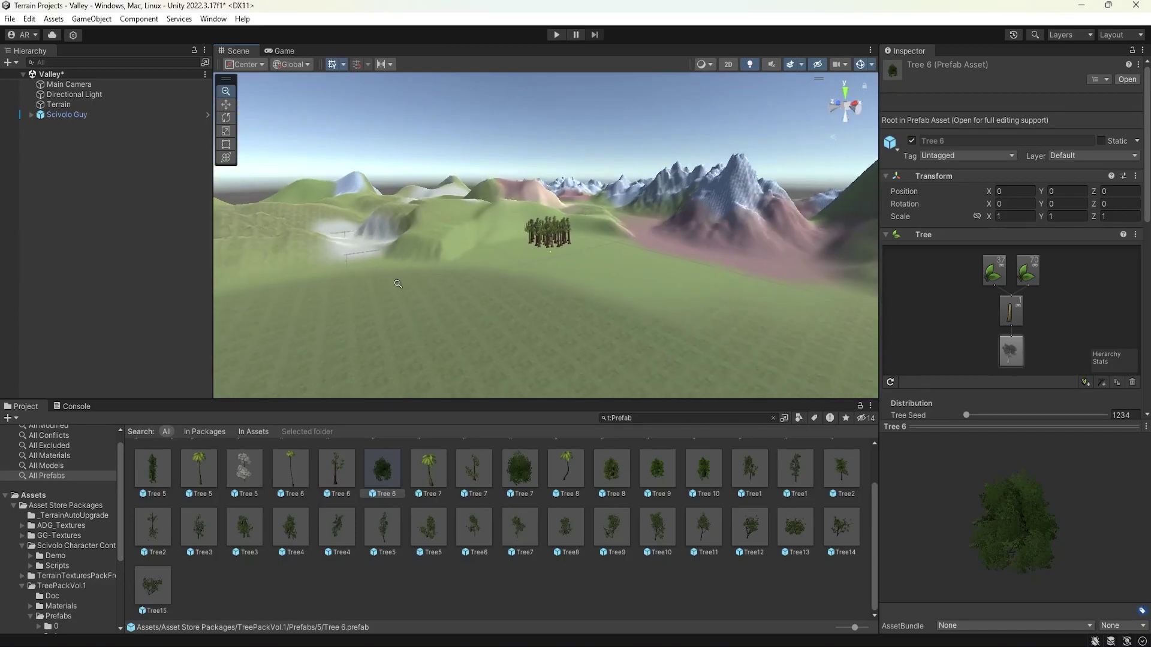
scroll(397, 284, "up", 15)
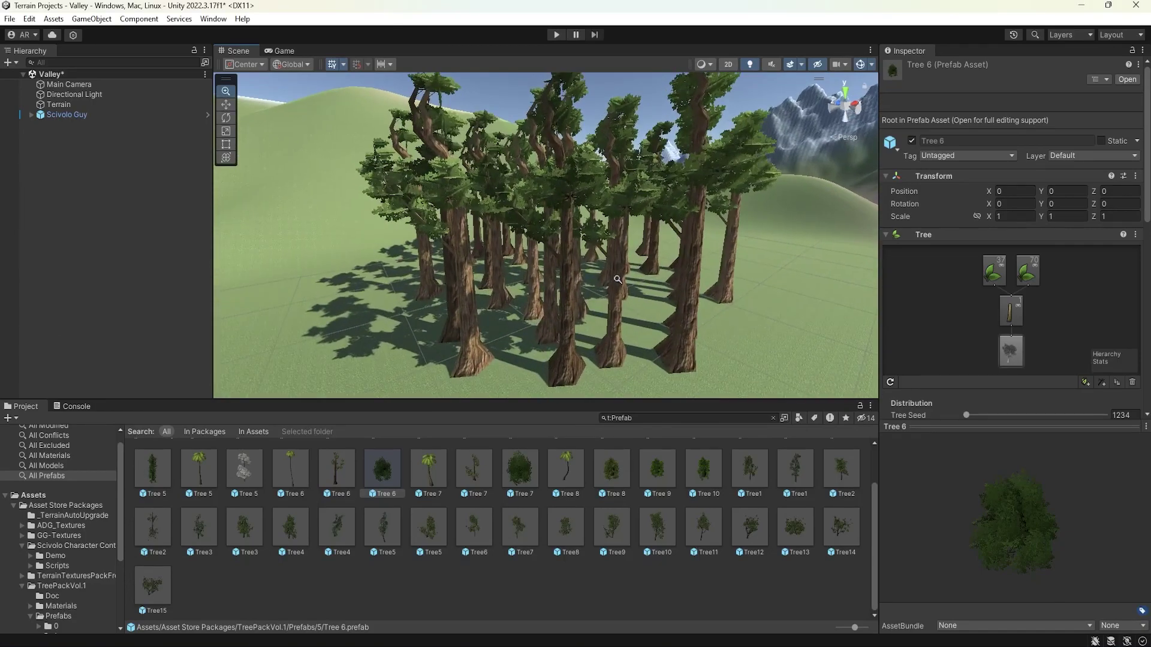
scroll(634, 279, "down", 15)
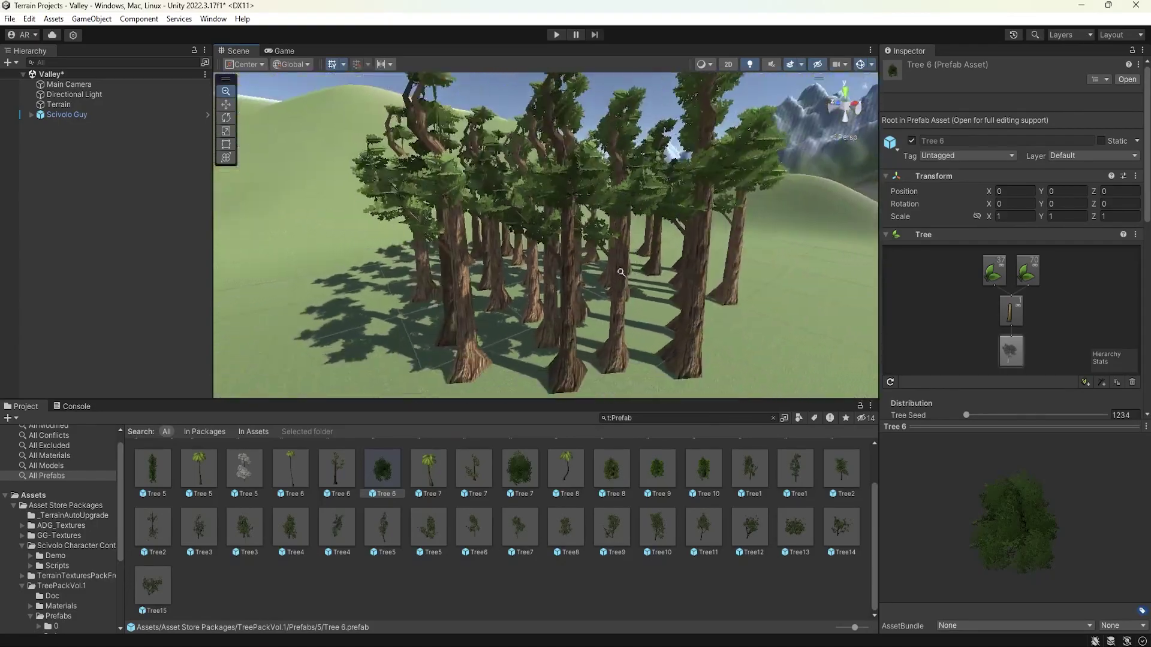
mouse_move(543, 273)
right_mouse_down()
mouse_move(528, 270)
mouse_move(575, 259)
mouse_move(537, 264)
right_mouse_up()
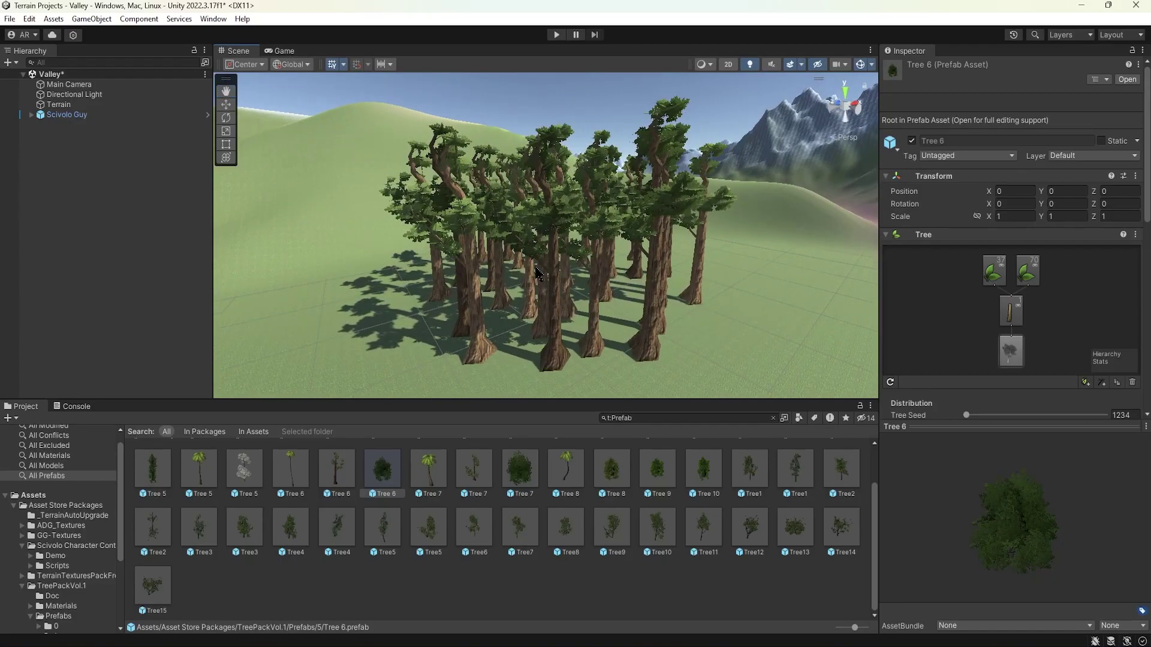
scroll(606, 267, "up", 10)
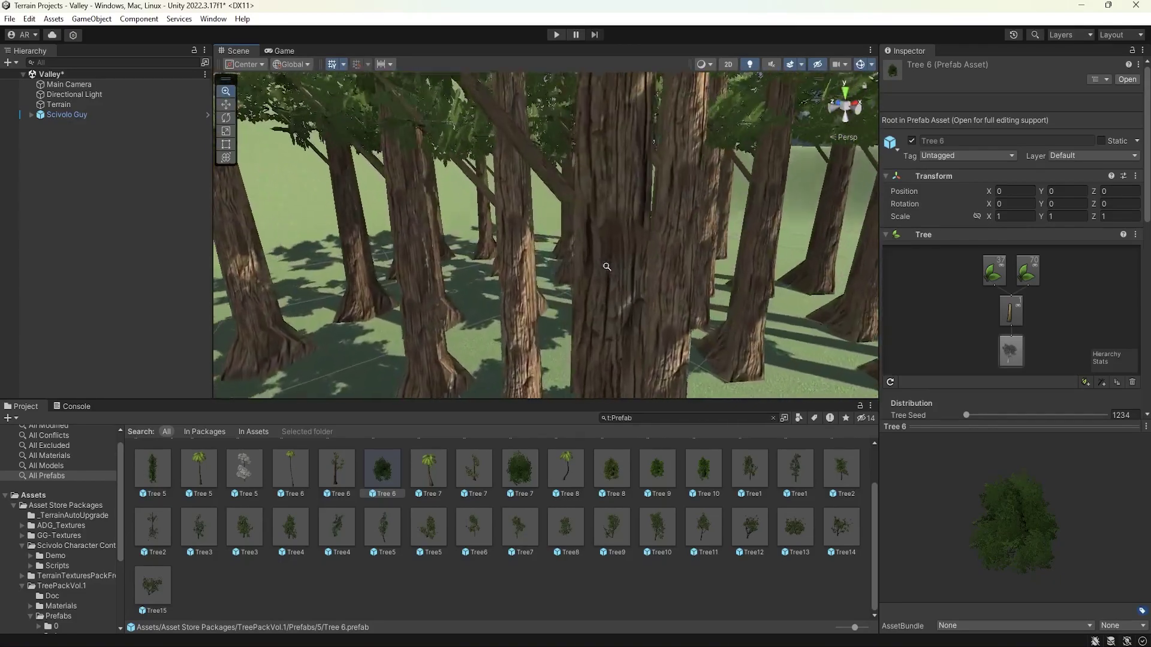
scroll(607, 267, "down", 10)
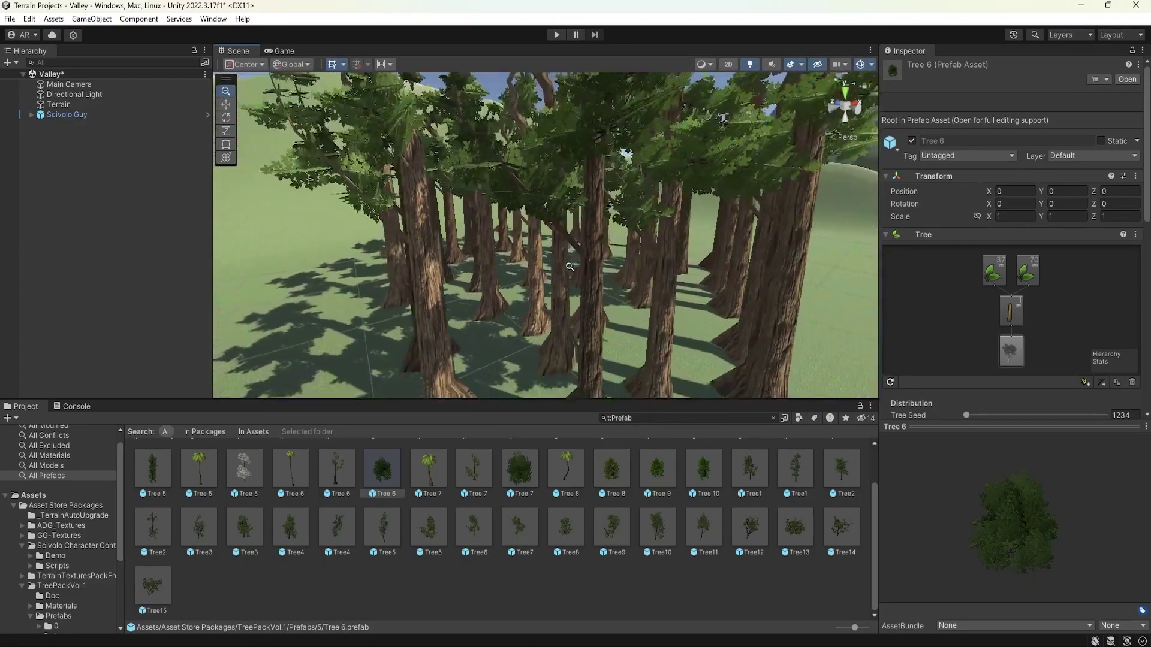
right_click_drag(546, 267, 484, 259, "alt")
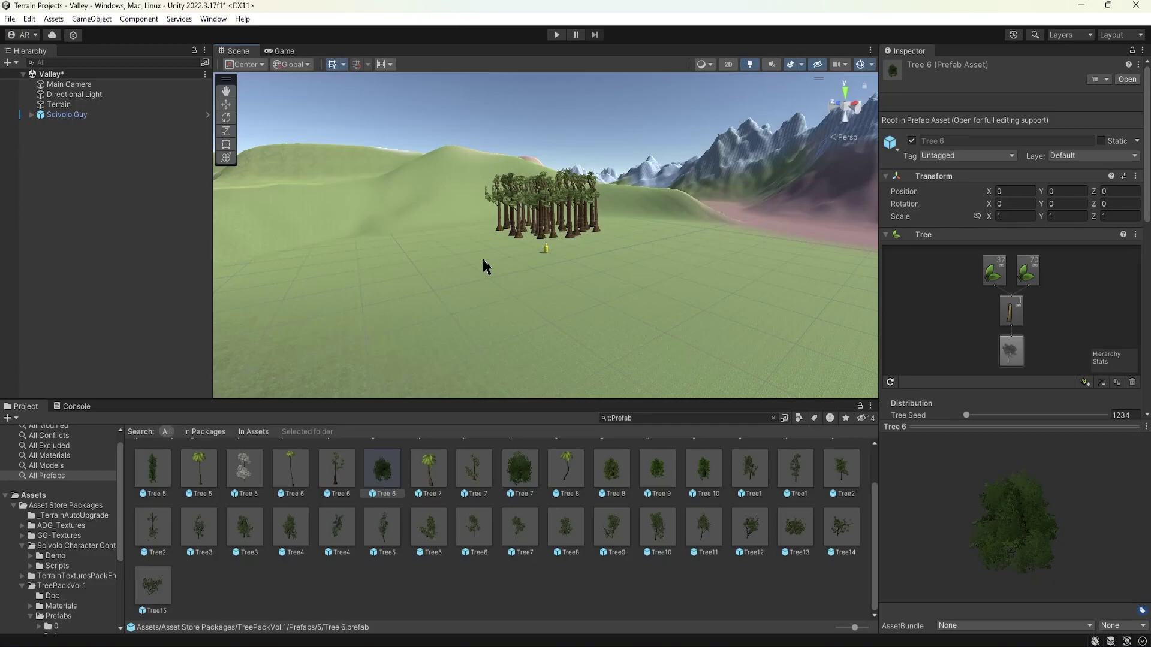
right_click_drag(597, 232, 641, 249, "alt")
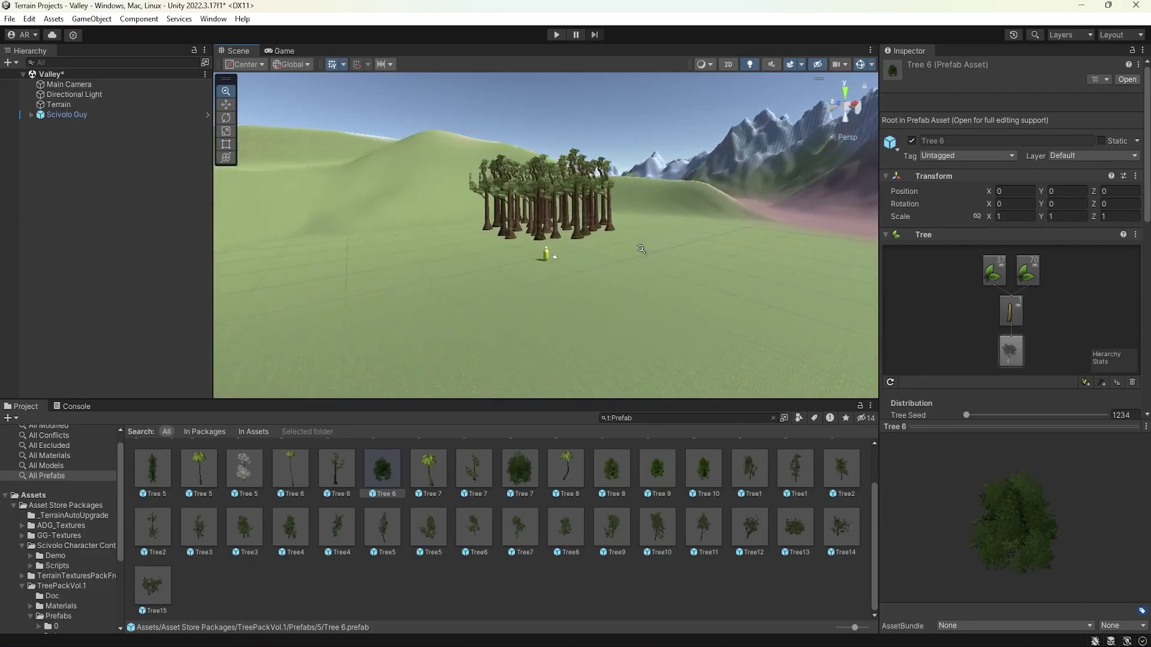
scroll(574, 231, "up", 10)
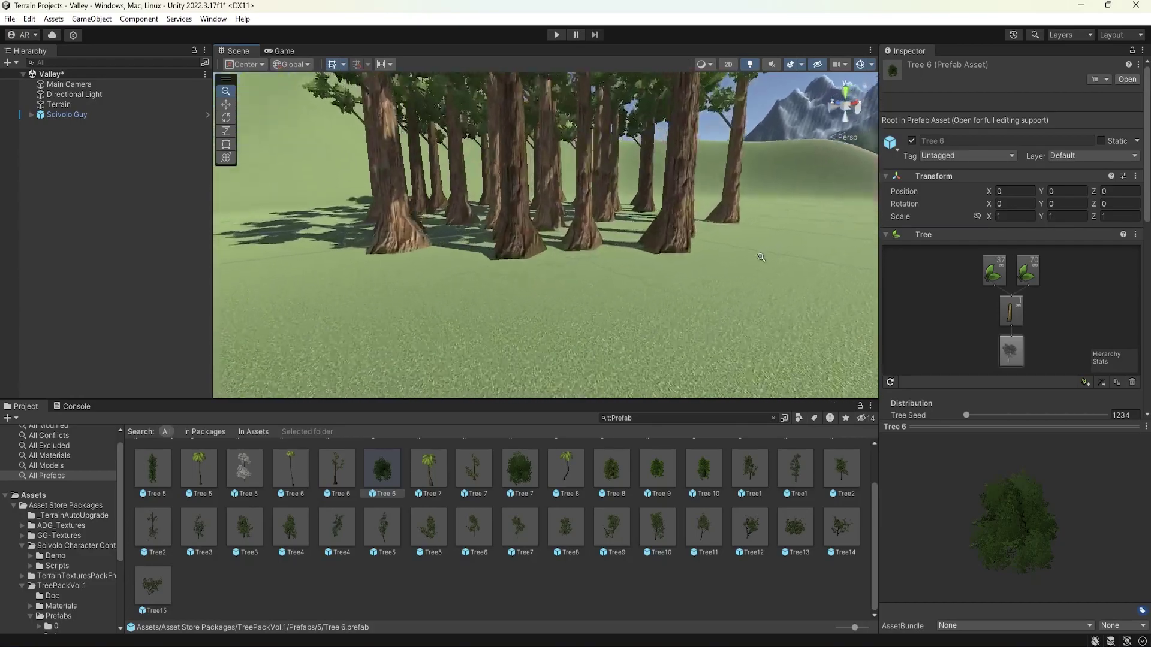
scroll(574, 230, "up", 10)
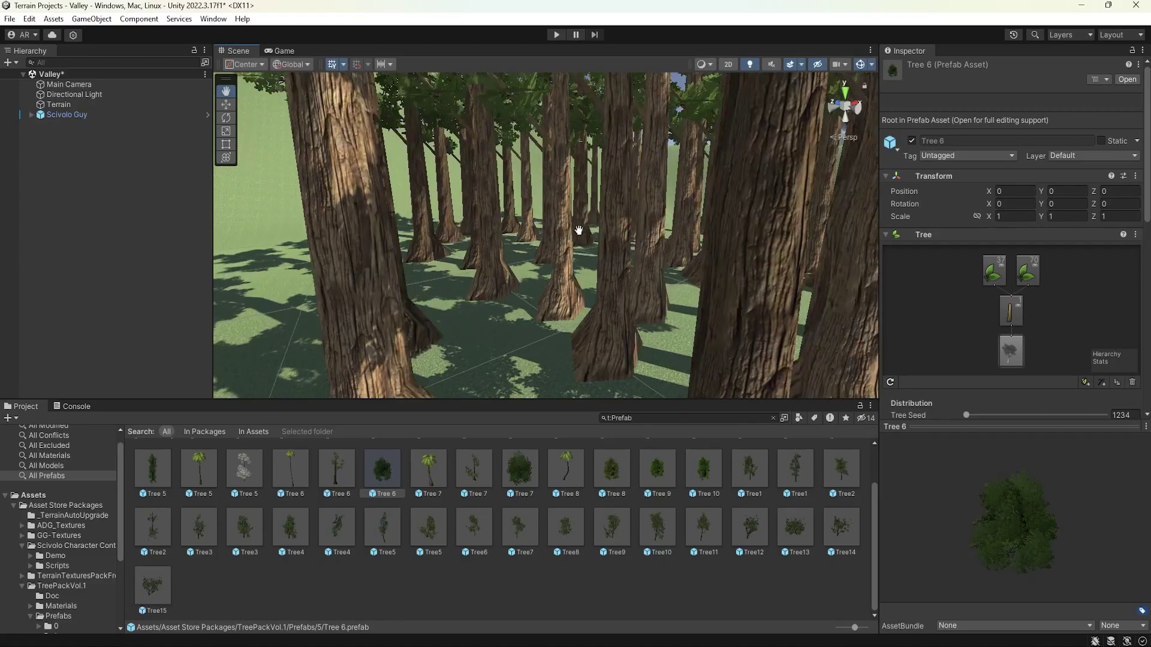
mouse_move(574, 231)
right_mouse_down("alt")
mouse_move(513, 228)
mouse_move(567, 231)
right_mouse_up("alt")
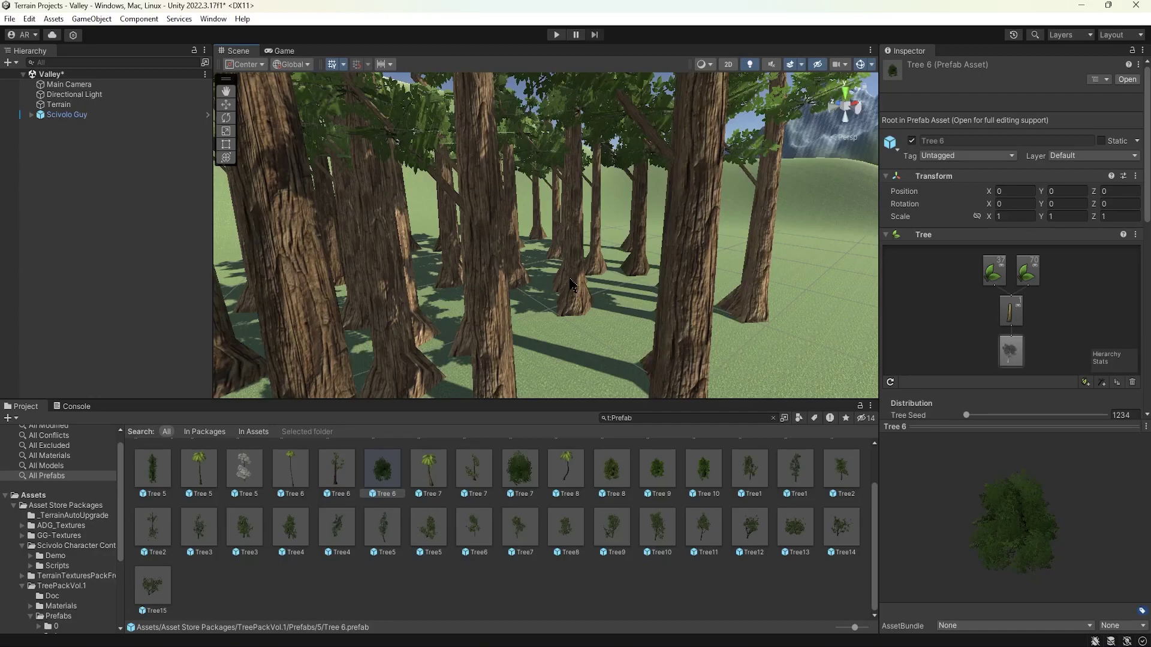
Step: Select the Terrain and erase the whole painted tree cluster behind the Scivolo Guy character
scroll(570, 283, "down", 5)
mouse_move(570, 283)
left_mouse_down("alt")
mouse_move(537, 255)
mouse_move(563, 243)
mouse_move(540, 293)
mouse_move(501, 288)
mouse_move(558, 303)
mouse_move(545, 283)
mouse_move(568, 259)
mouse_move(476, 286)
mouse_move(536, 297)
mouse_move(656, 265)
mouse_move(626, 262)
mouse_move(624, 250)
left_mouse_up("alt")
left_click(72, 105)
scroll(569, 234, "down", 5)
left_click(623, 249, "shift")
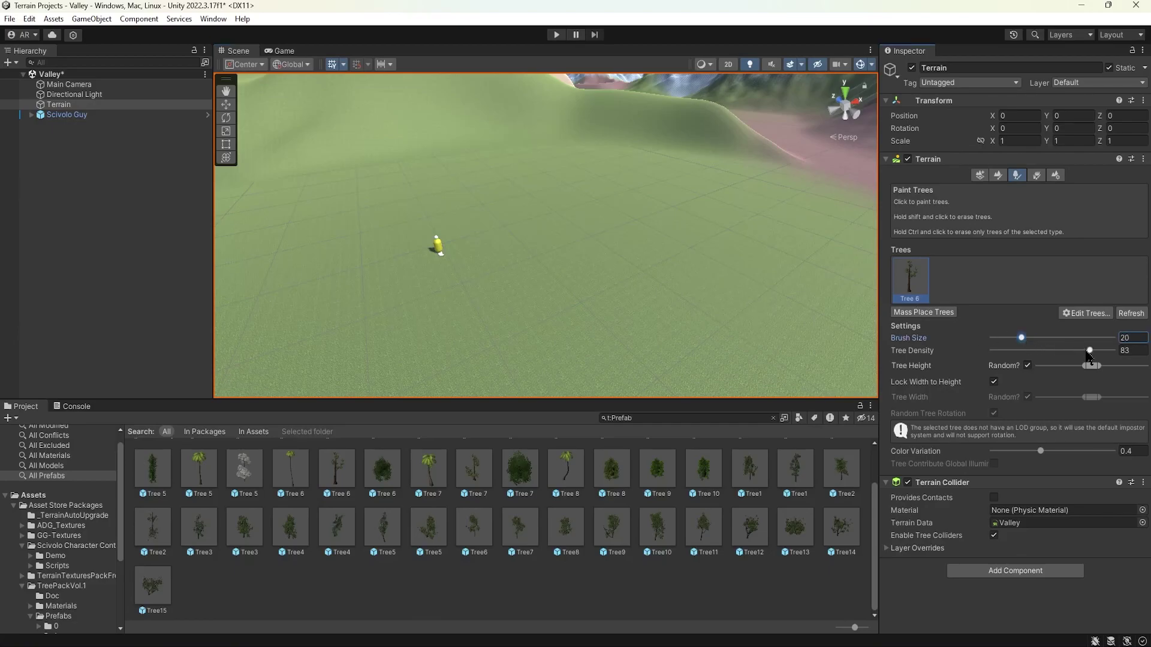
Step: Try painting an arc of Tree 6 trees behind Scivolo Guy with brush size 20 and tree density 47, undoing each attempt
mouse_move(591, 195)
left_mouse_down()
mouse_move(531, 180)
mouse_move(431, 180)
mouse_move(334, 228)
mouse_move(318, 262)
left_mouse_up()
middle_click_drag(327, 285, 388, 276)
mouse_move(389, 276)
right_mouse_down("alt")
mouse_move(783, 352)
mouse_move(422, 280)
mouse_move(485, 275)
mouse_move(420, 277)
mouse_move(459, 277)
right_mouse_up("alt")
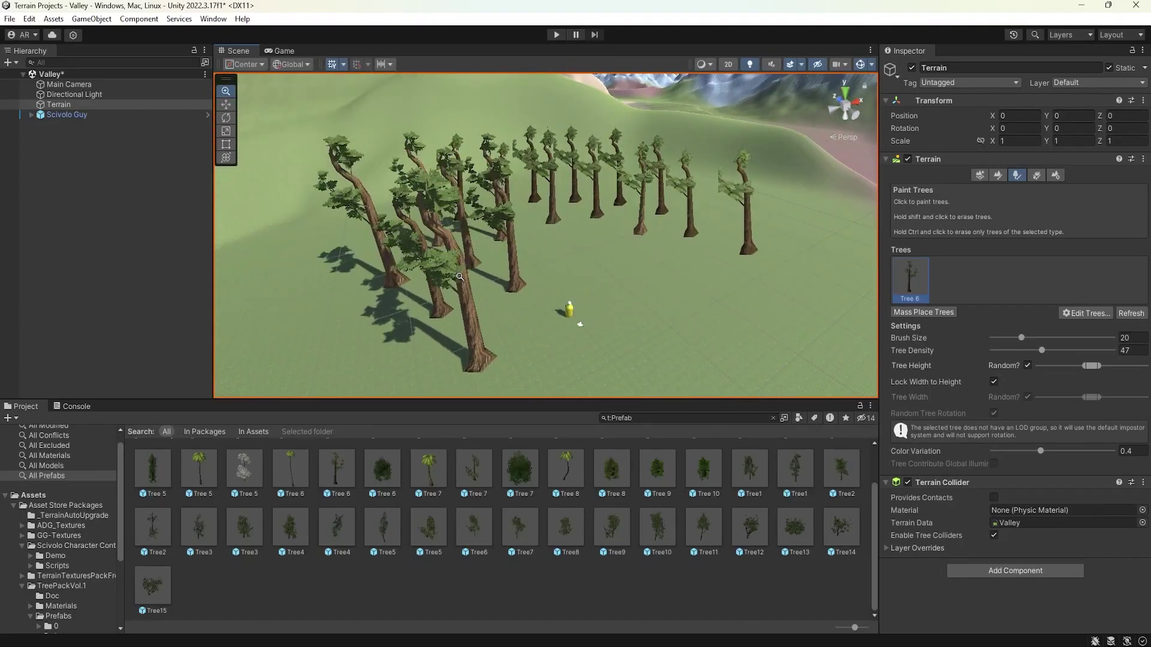
key("ctrl+z")
mouse_move(689, 243)
left_mouse_down()
mouse_move(422, 266)
mouse_move(706, 244)
mouse_move(552, 231)
mouse_move(359, 308)
left_mouse_up()
key("ctrl+z")
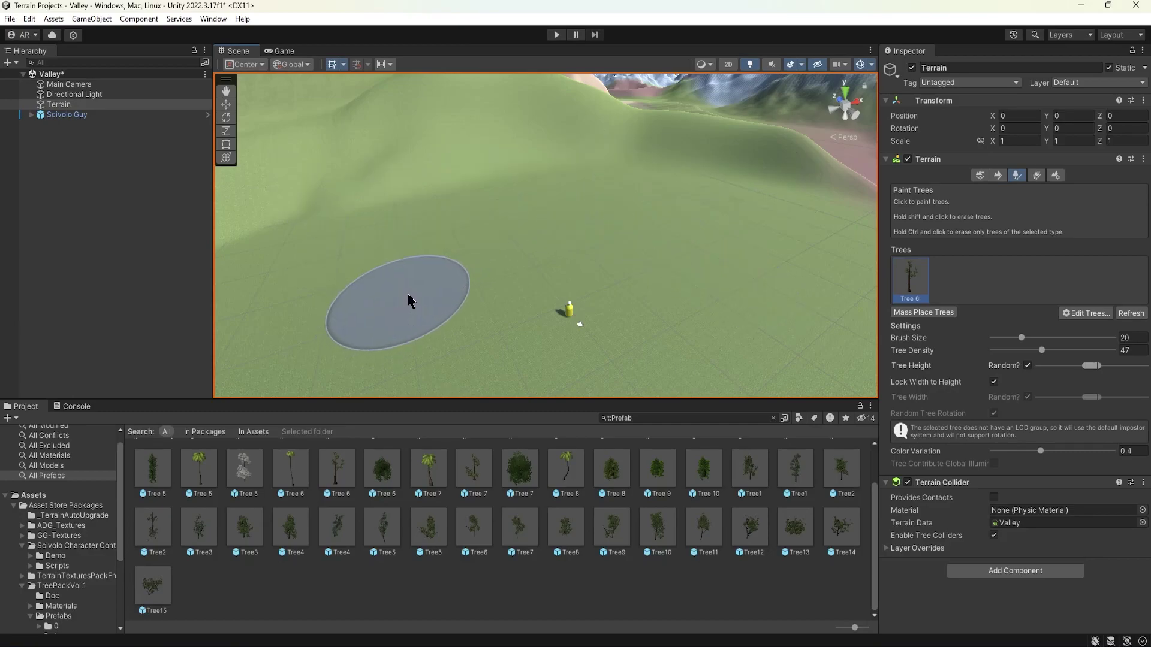
Step: Mass place 10000 trees across the whole terrain, inspect the resulting forest from afar, and undo the placement
left_click(944, 313)
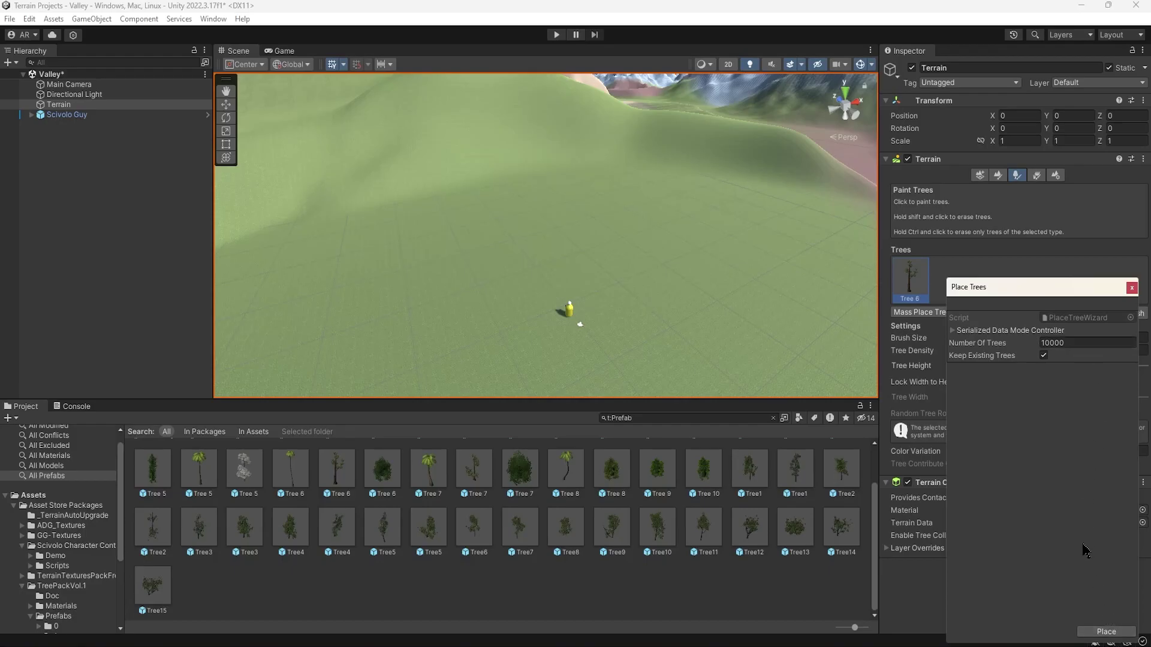
left_click(1097, 634)
scroll(630, 257, "down", 10)
left_click_drag(632, 257, 454, 189, "alt")
right_click_drag(454, 188, 708, 201, "alt")
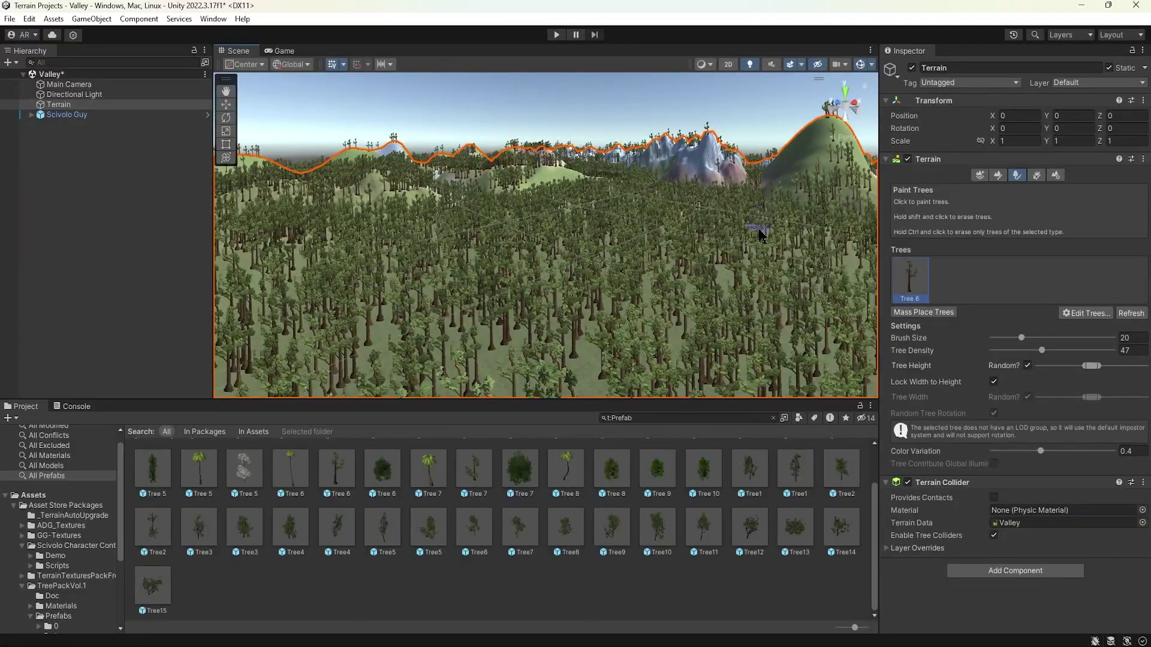
key("ctrl+z")
Step: Mass place 200 trees on the terrain and check how they are spread
scroll(533, 225, "up", 2)
left_click_drag(533, 225, 495, 250, "alt")
right_click_drag(496, 250, 885, 252, "alt")
left_click(923, 312)
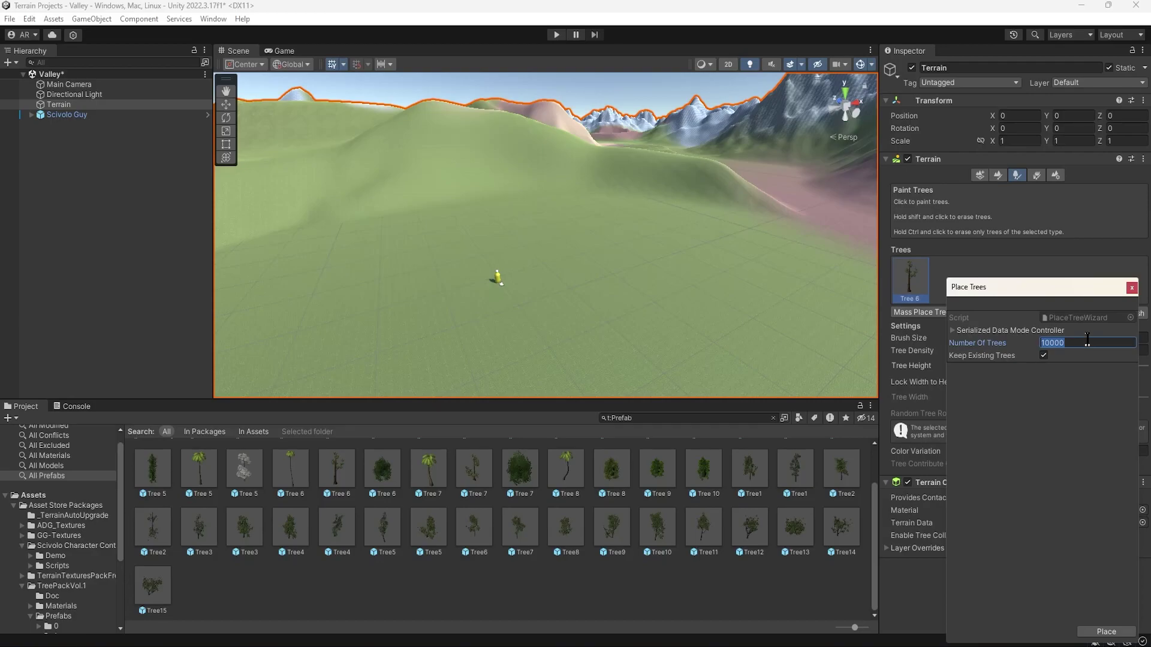
type("200")
left_click(1106, 631)
scroll(687, 304, "down", 5)
mouse_move(681, 278)
left_mouse_down("alt")
mouse_move(527, 288)
mouse_move(426, 340)
mouse_move(599, 299)
left_mouse_up("alt")
scroll(838, 298, "up", 6)
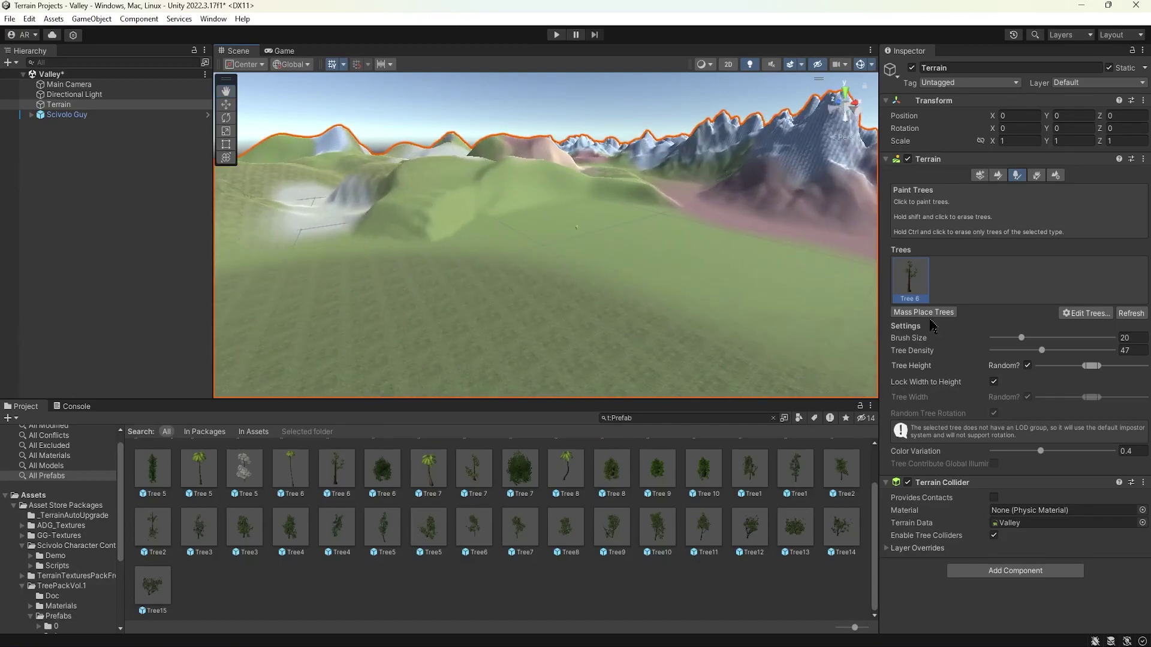
Step: Set the tree density to 40, trying out strokes of trees near Scivolo Guy and undoing each one
scroll(531, 233, "up", 5)
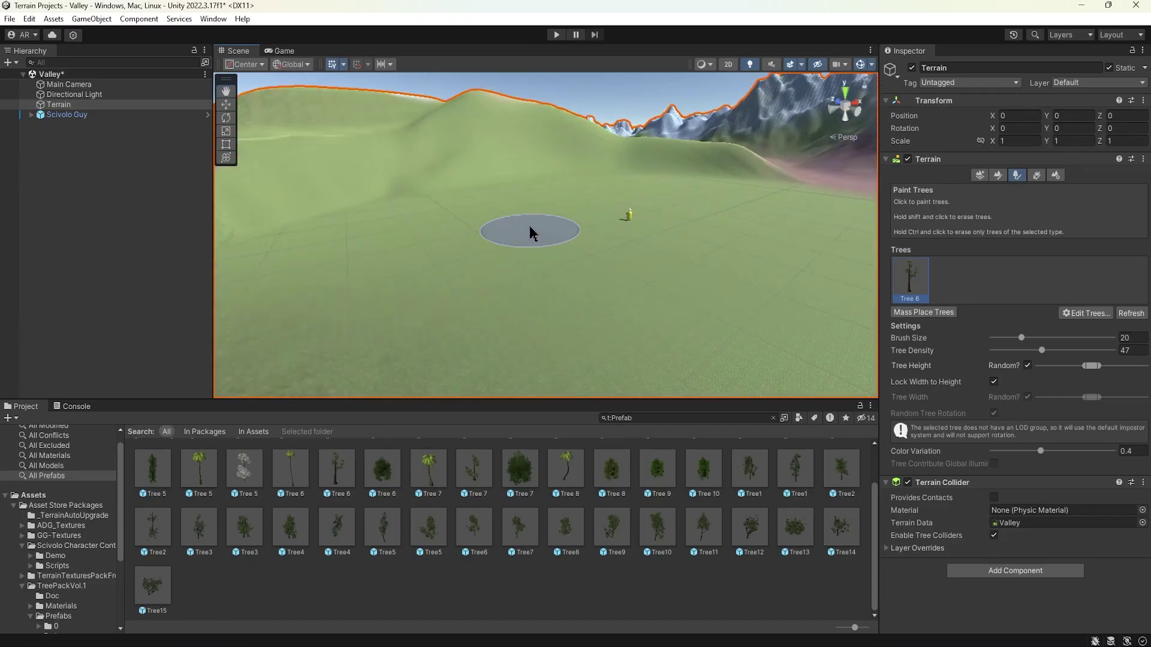
mouse_move(532, 232)
left_mouse_down()
mouse_move(441, 224)
mouse_move(424, 287)
left_mouse_up()
key("ctrl+z")
left_click_drag(1046, 351, 1032, 351)
mouse_move(530, 267)
left_mouse_down()
mouse_move(398, 186)
mouse_move(587, 189)
left_mouse_up()
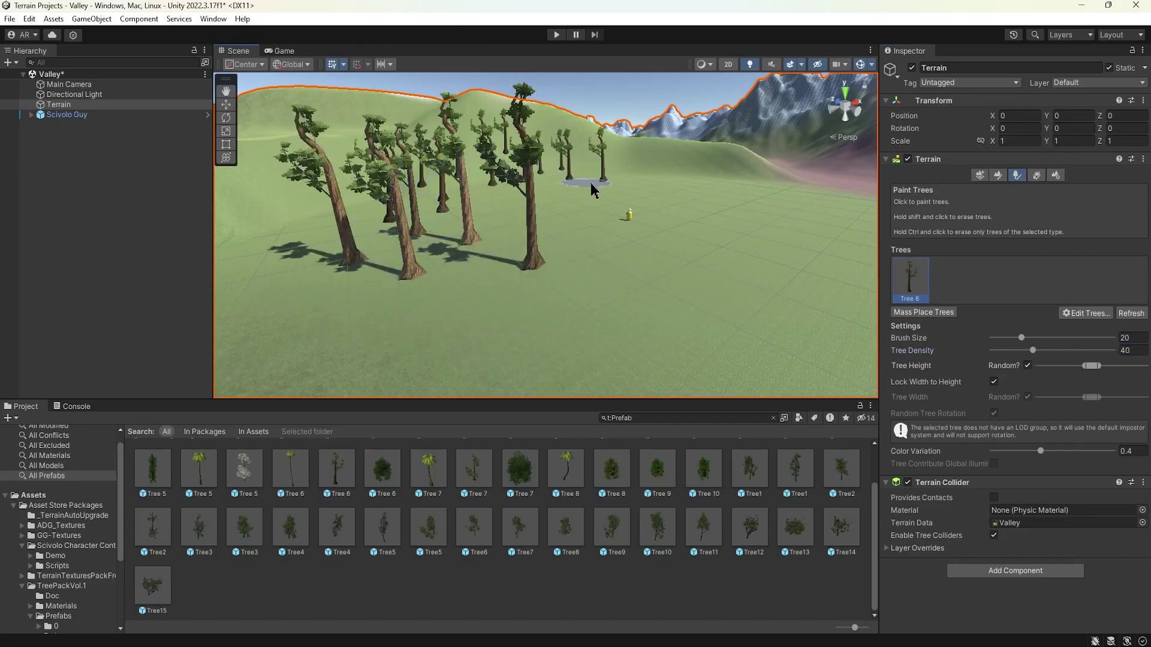
key("ctrl+z")
left_click_drag(693, 264, 548, 308, "alt")
scroll(467, 336, "up", 5)
mouse_move(625, 230)
left_mouse_down()
mouse_move(592, 174)
mouse_move(377, 214)
mouse_move(339, 309)
mouse_move(610, 349)
mouse_move(676, 249)
mouse_move(693, 257)
left_mouse_up()
key("ctrl+z")
Step: Paint an arc of Tree 6 trees around the green clearing where Scivolo Guy stands
mouse_move(699, 207)
left_mouse_down()
mouse_move(641, 178)
mouse_move(360, 249)
mouse_move(339, 276)
left_mouse_up()
mouse_move(650, 189)
left_mouse_down()
mouse_move(698, 239)
mouse_move(478, 278)
mouse_move(544, 257)
mouse_move(514, 239)
mouse_move(555, 217)
left_mouse_up()
mouse_move(527, 171)
left_mouse_down()
mouse_move(514, 160)
mouse_move(488, 185)
mouse_move(462, 239)
mouse_move(473, 271)
left_mouse_up()
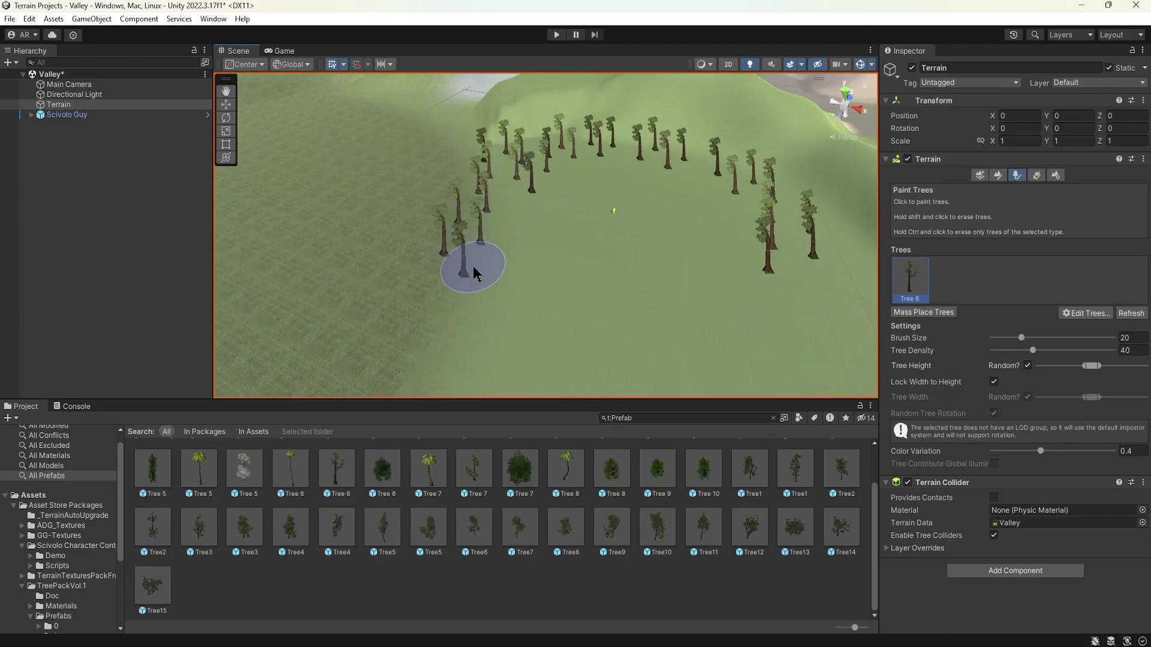
Step: Extend the tree line along the edge of the pink ground and outside the clearing toward the white patch
left_click_drag(804, 300, 815, 342)
middle_click_drag(814, 341, 752, 304)
scroll(732, 290, "up", 10)
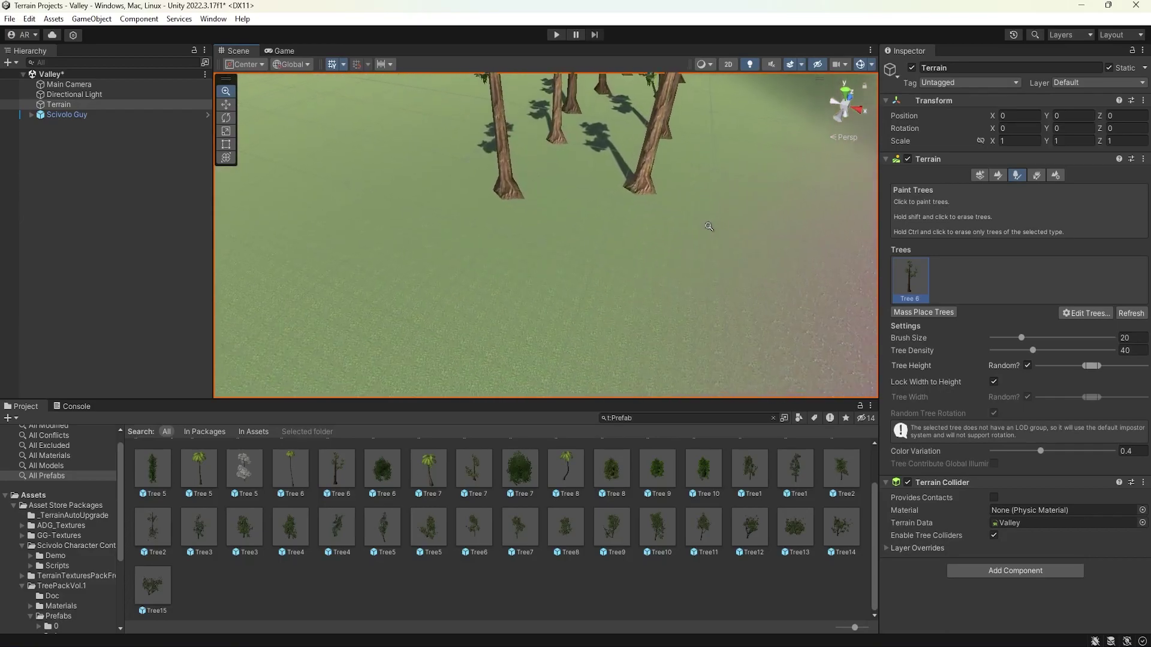
scroll(707, 226, "down", 10)
mouse_move(586, 224)
left_mouse_down()
mouse_move(544, 329)
mouse_move(523, 279)
left_mouse_up()
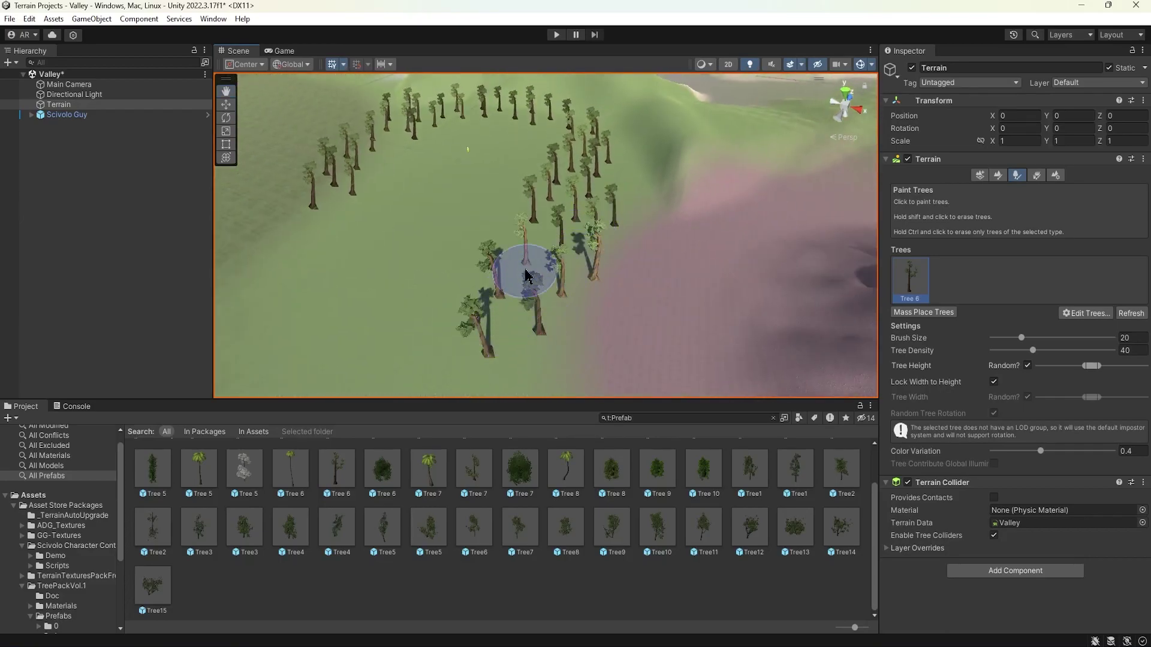
mouse_move(548, 219)
left_mouse_down("alt")
mouse_move(599, 270)
mouse_move(588, 264)
left_mouse_up("alt")
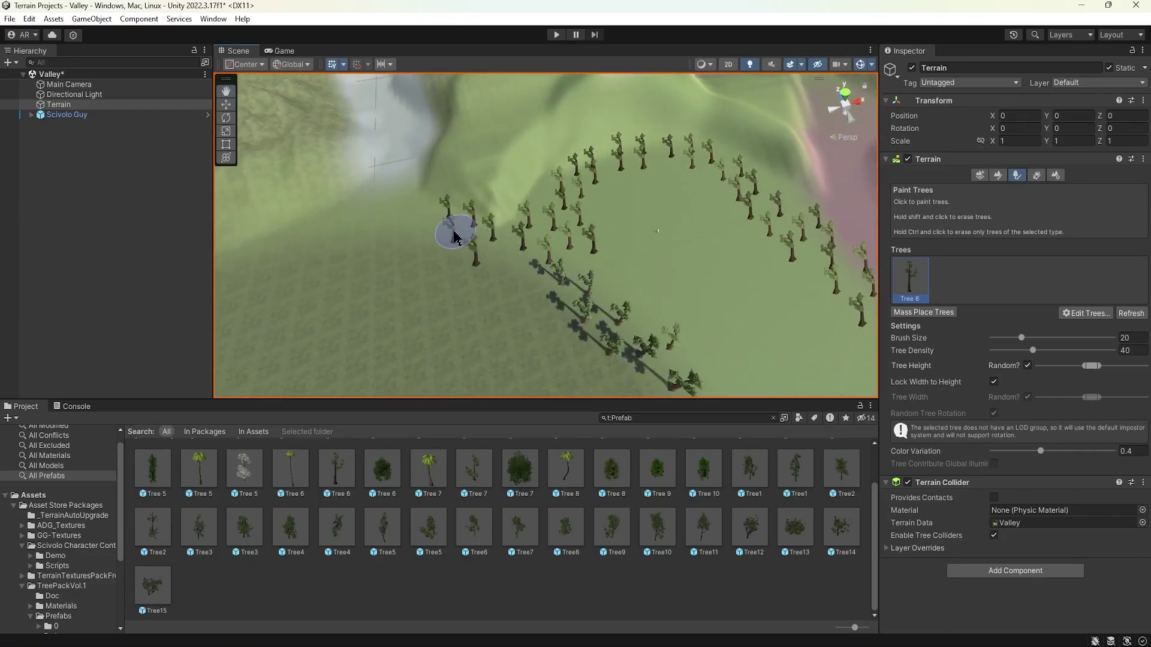
left_click_drag(455, 236, 414, 222)
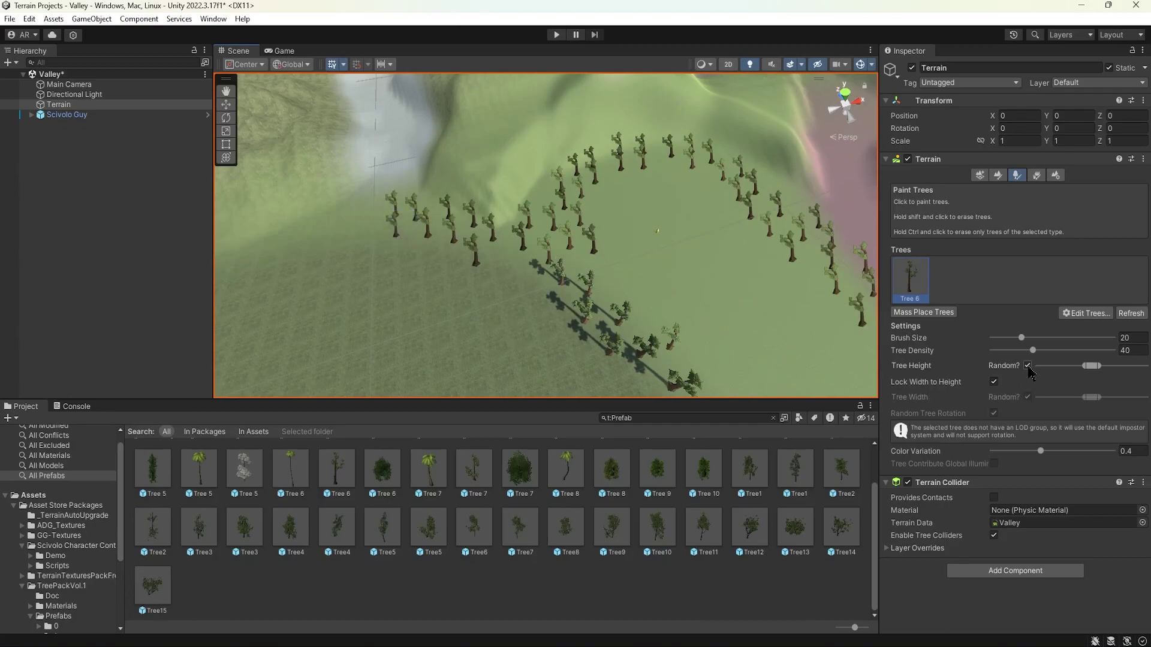
Step: Widen the random tree height range in both directions and paint a stroke of Tree 6 trees on the grass
left_click_drag(1085, 366, 1059, 367)
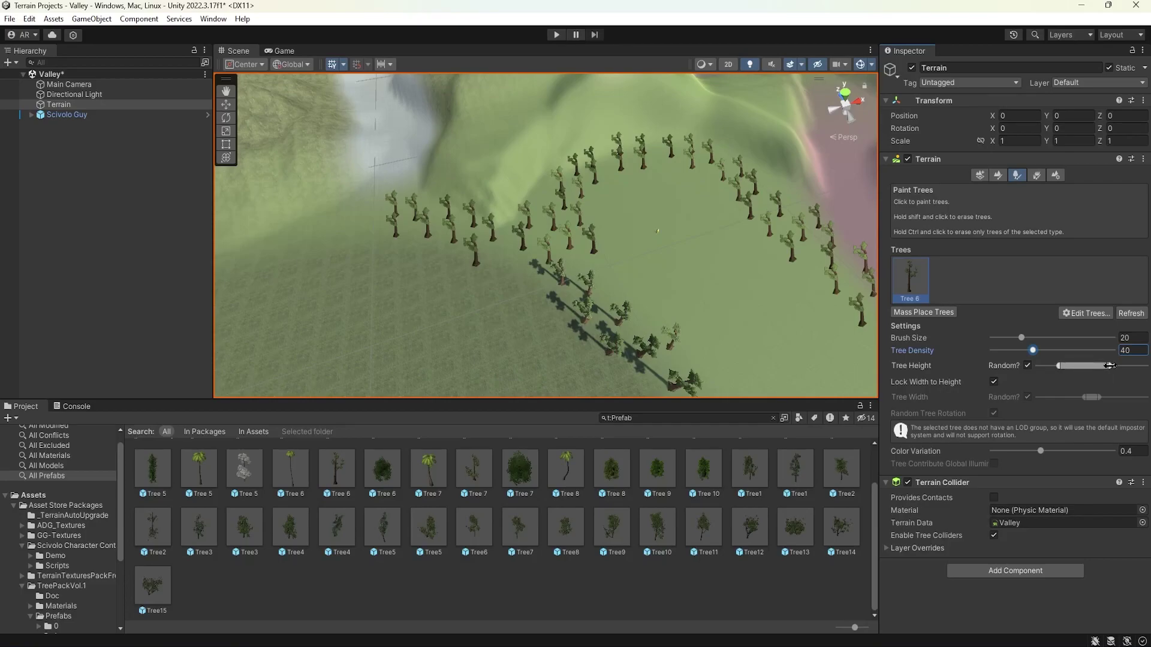
scroll(642, 265, "up", 10)
scroll(719, 242, "down", 8)
mouse_move(642, 275)
left_mouse_down("alt")
mouse_move(614, 221)
mouse_move(450, 206)
mouse_move(360, 185)
mouse_move(352, 172)
mouse_move(371, 180)
left_mouse_up("alt")
mouse_move(578, 227)
left_mouse_down()
mouse_move(571, 206)
mouse_move(470, 188)
mouse_move(393, 243)
mouse_move(531, 259)
mouse_move(688, 236)
mouse_move(636, 173)
mouse_move(505, 182)
mouse_move(459, 281)
mouse_move(625, 188)
mouse_move(550, 327)
mouse_move(533, 301)
mouse_move(312, 198)
mouse_move(634, 295)
left_mouse_up()
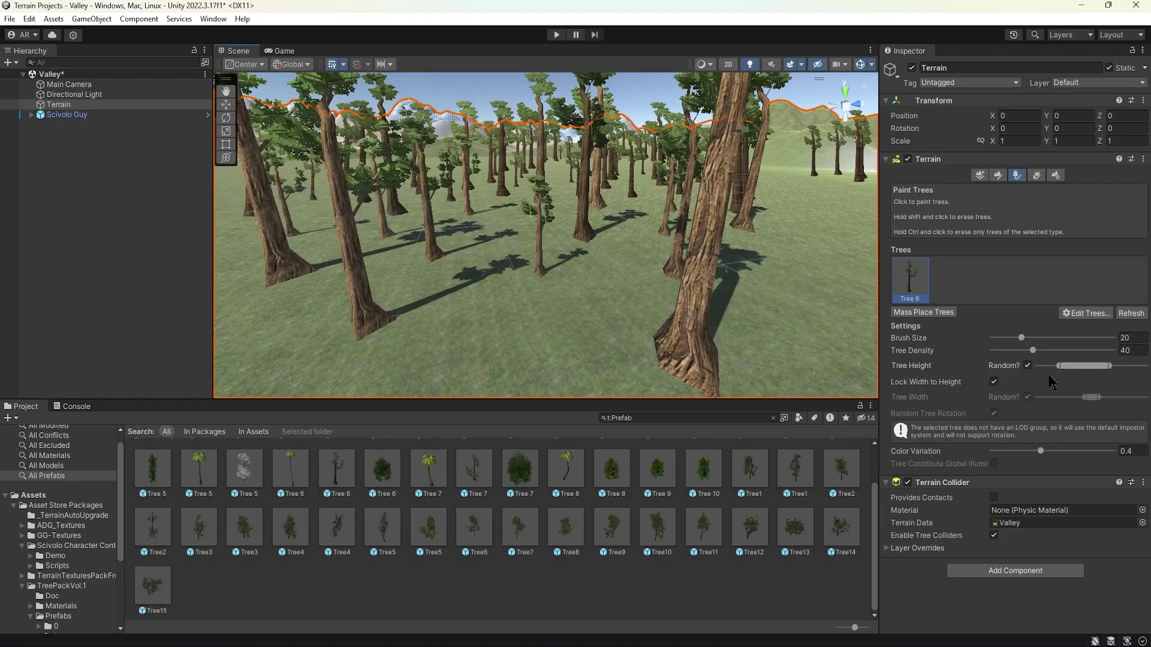
Step: Unlock tree width from height, lower the minimum random width, and paint a group of trees on the open grass
left_click(994, 382)
left_click_drag(1079, 396, 1058, 397)
scroll(629, 266, "down", 5)
mouse_move(588, 264)
right_mouse_down()
mouse_move(548, 257)
mouse_move(527, 320)
mouse_move(398, 282)
right_mouse_up()
mouse_move(337, 273)
left_mouse_down()
mouse_move(257, 283)
mouse_move(413, 339)
left_mouse_up()
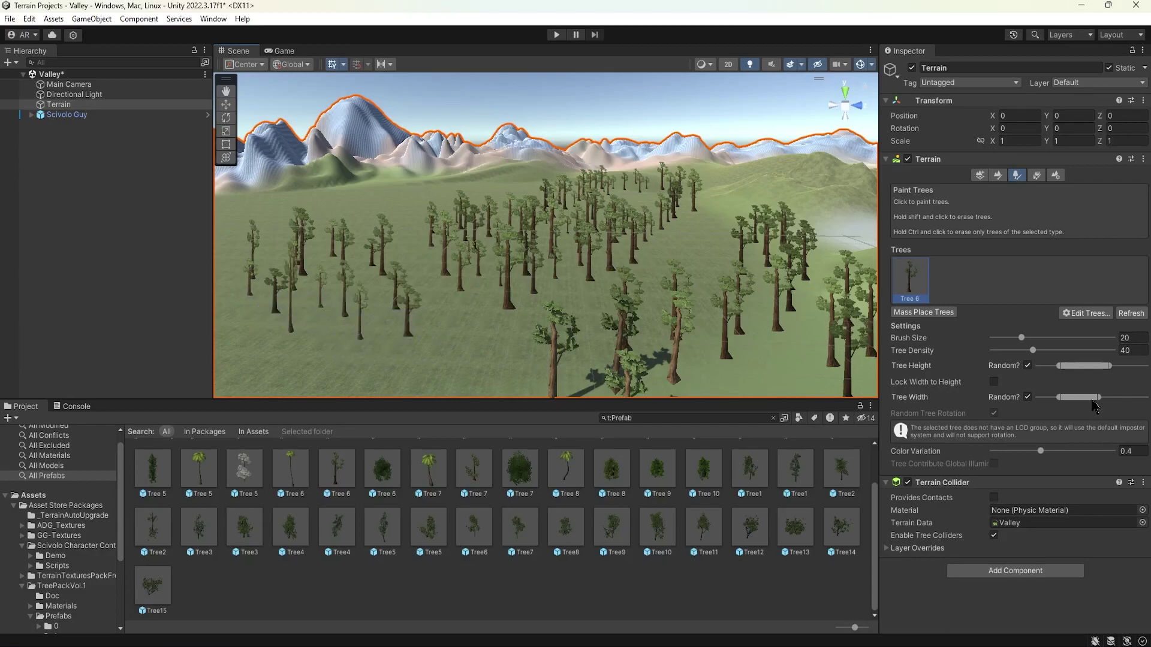
Step: Extend the random tree width range to its maximum and paint another group of Tree 6 trees
left_click_drag(1102, 398, 1129, 403)
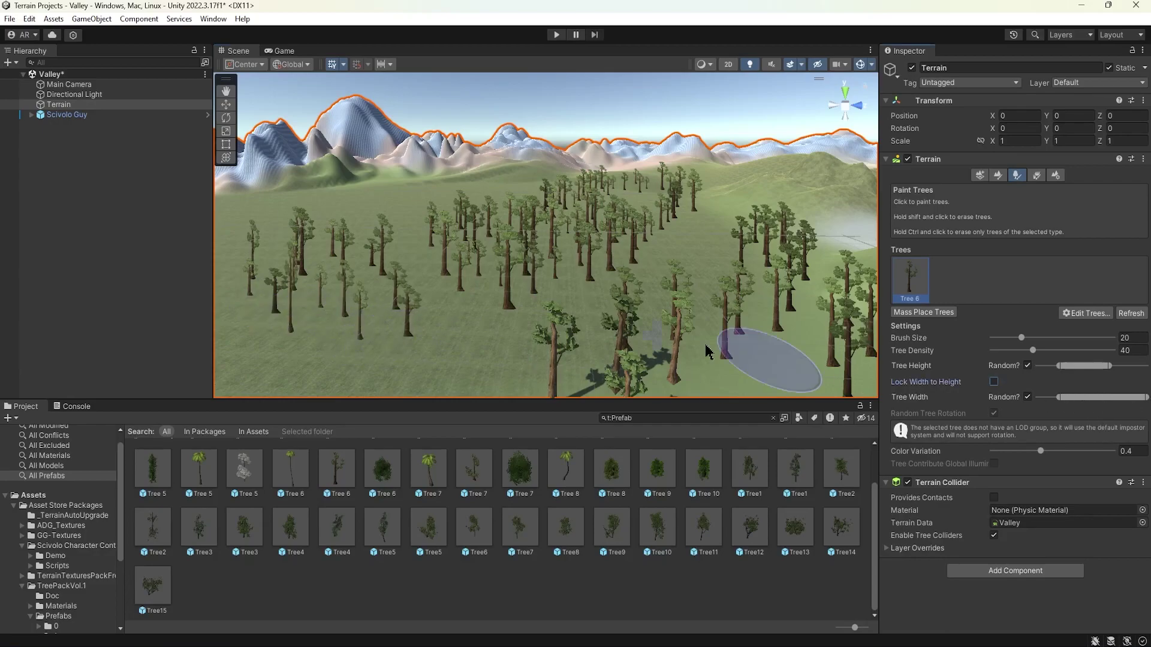
scroll(368, 249, "up", 10)
mouse_move(639, 226)
left_mouse_down()
mouse_move(468, 243)
mouse_move(444, 321)
mouse_move(596, 326)
mouse_move(663, 277)
mouse_move(429, 234)
mouse_move(270, 249)
mouse_move(514, 318)
mouse_move(732, 329)
left_mouse_up()
scroll(628, 308, "down", 6)
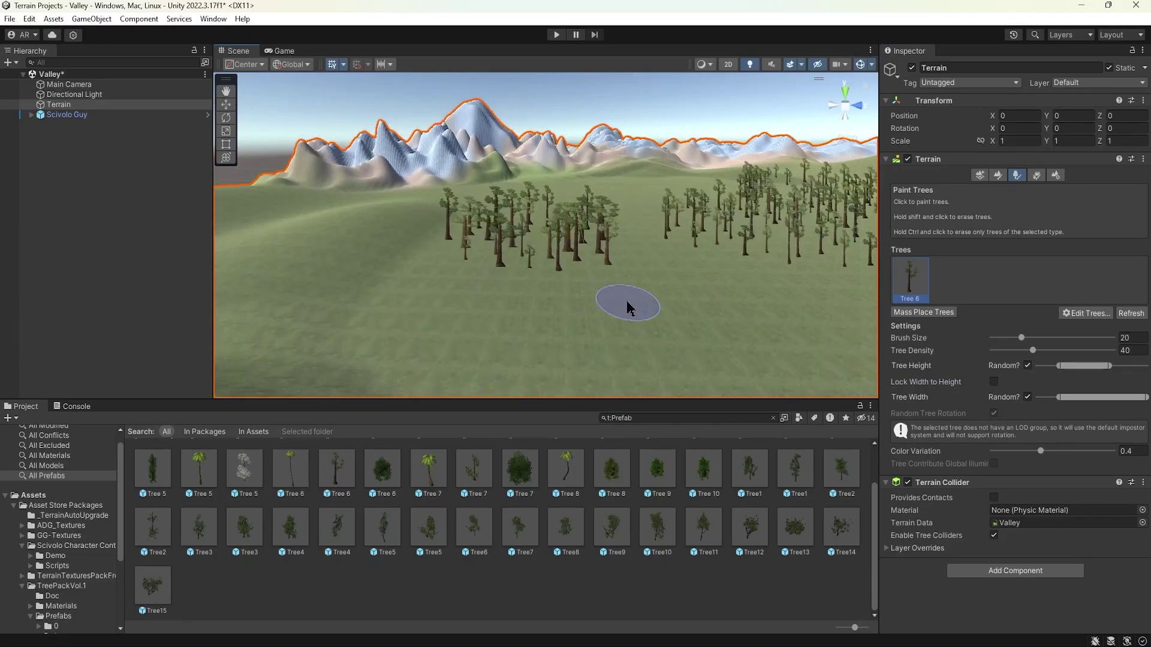
scroll(628, 307, "up", 5)
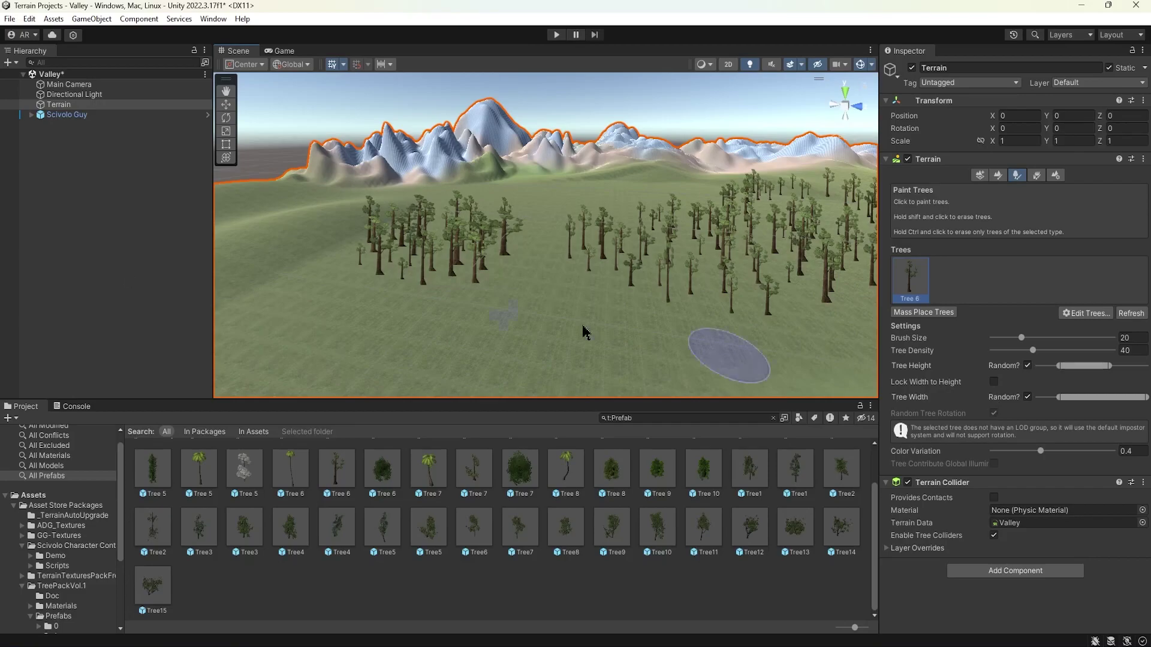
Step: Examine the painted trees up close and from afar, comparing their heights and trunk widths
left_click_drag(419, 240, 590, 276, "alt")
scroll(590, 276, "up", 6)
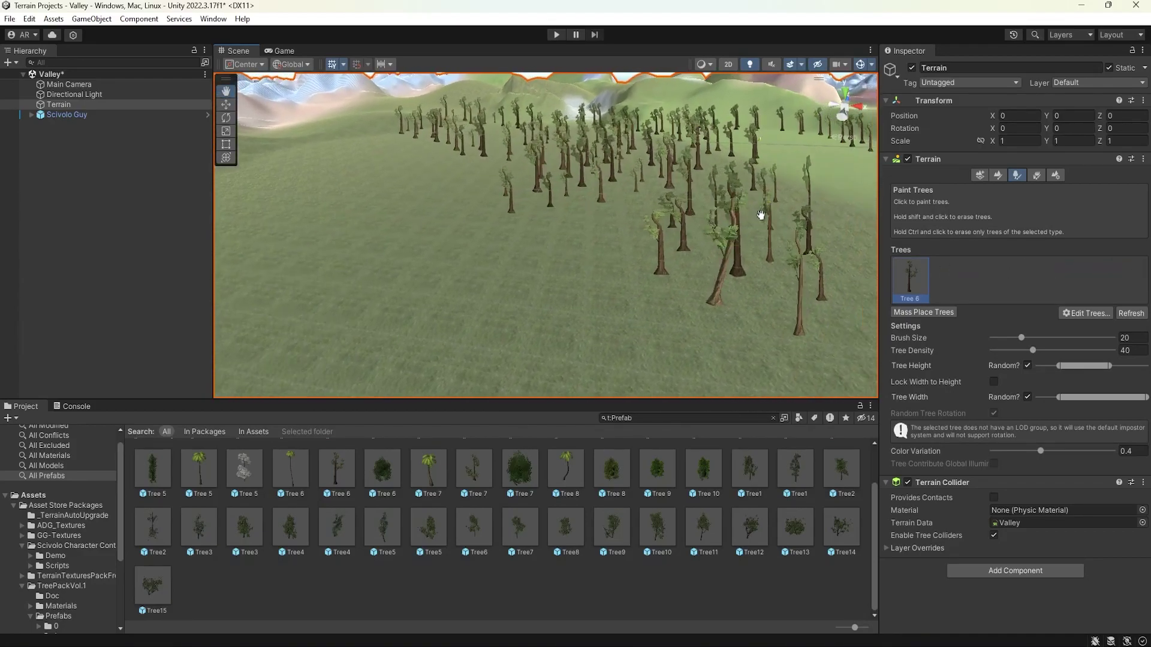
scroll(761, 214, "up", 8)
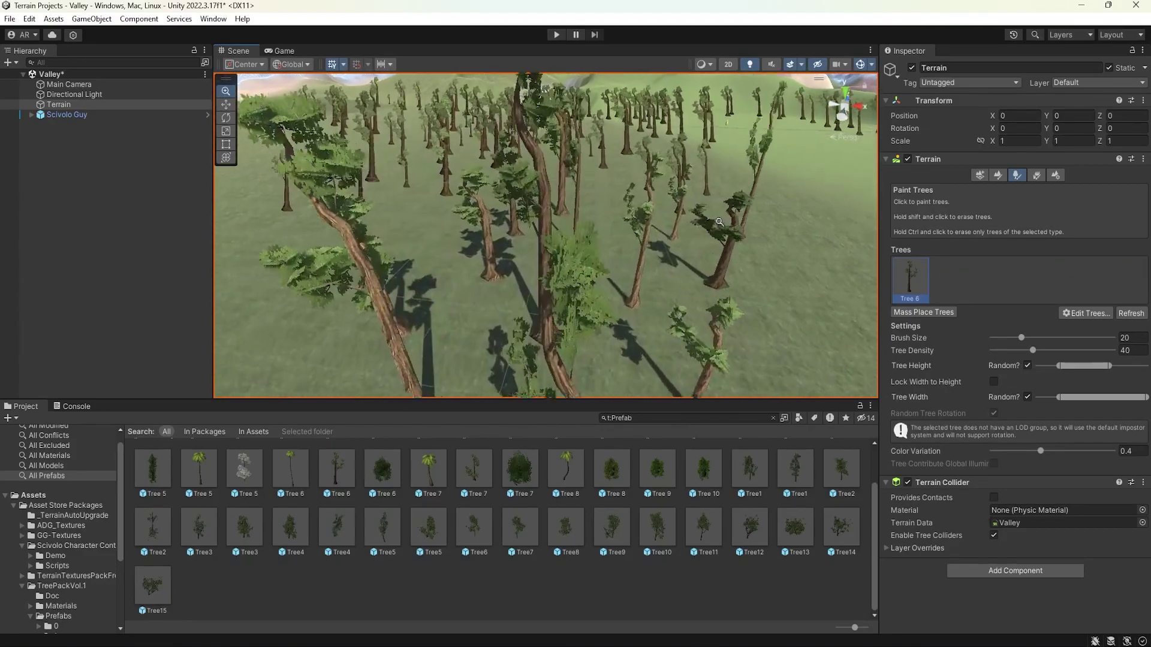
scroll(719, 222, "up", 8)
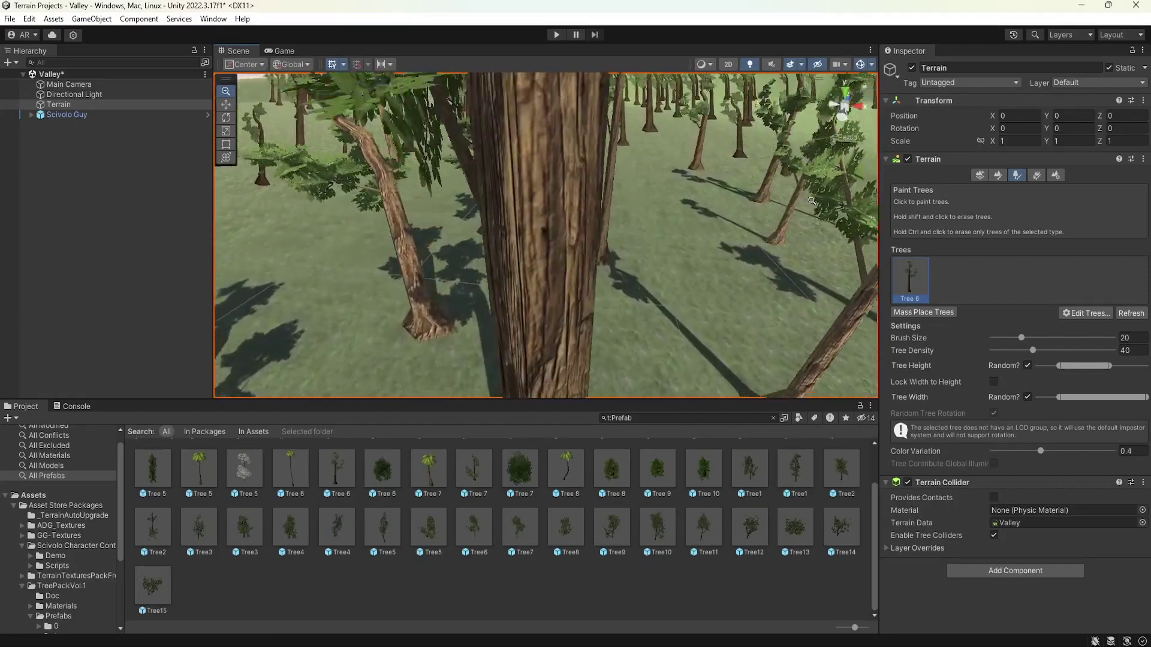
scroll(719, 193, "down", 10)
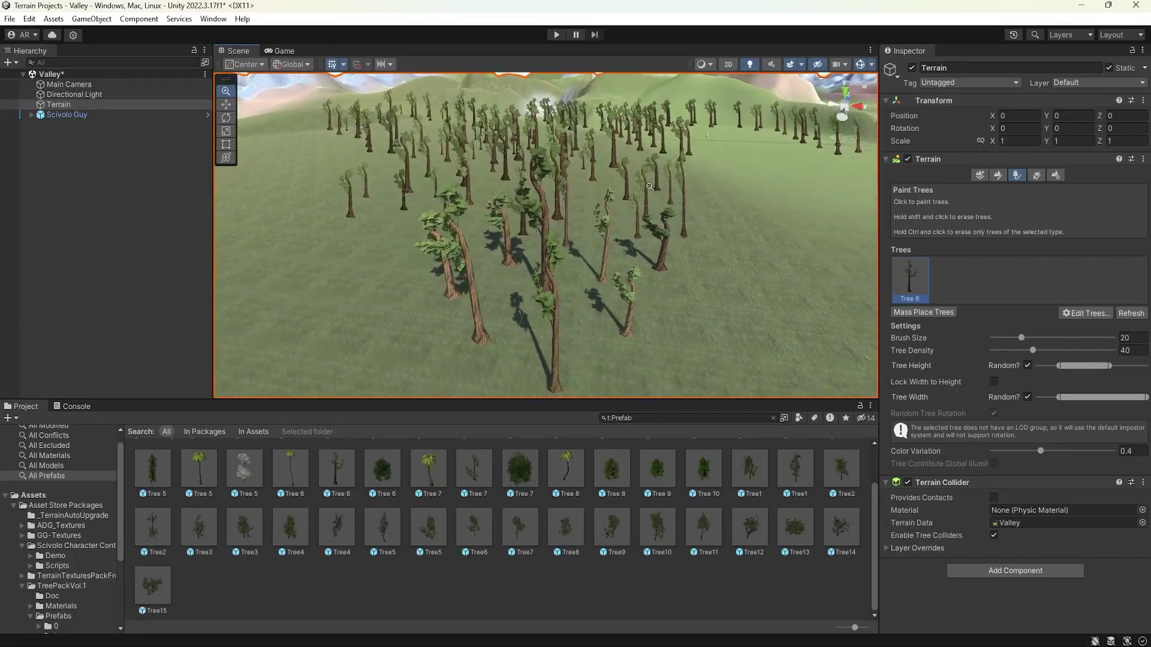
scroll(650, 186, "down", 5)
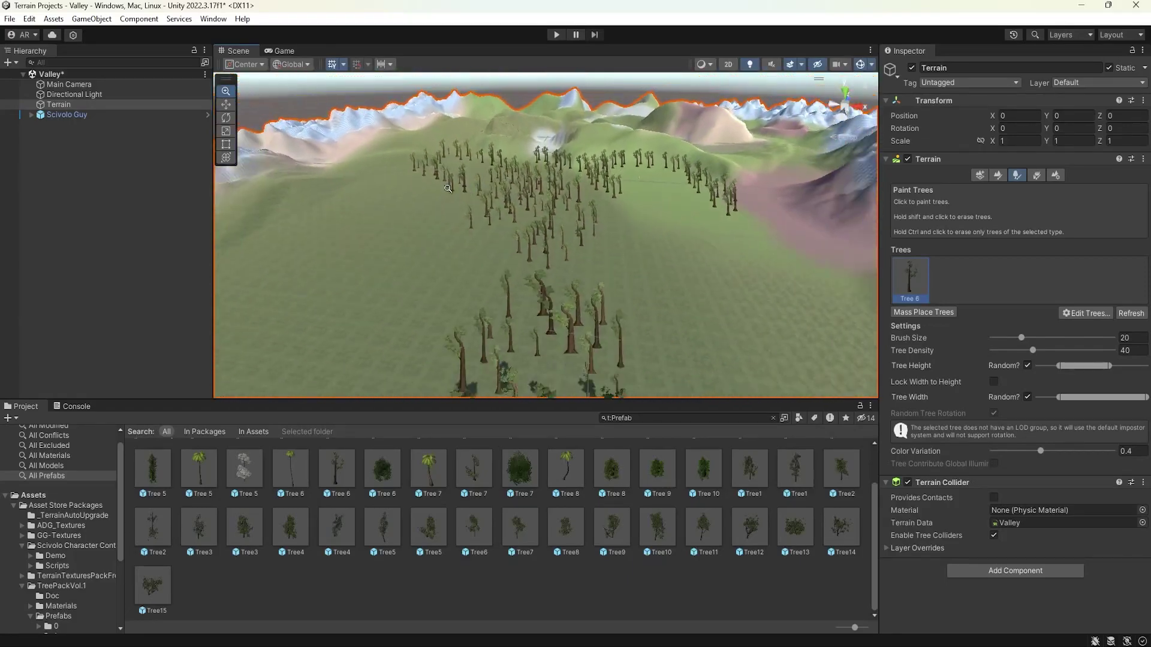
right_click_drag(447, 188, 571, 199)
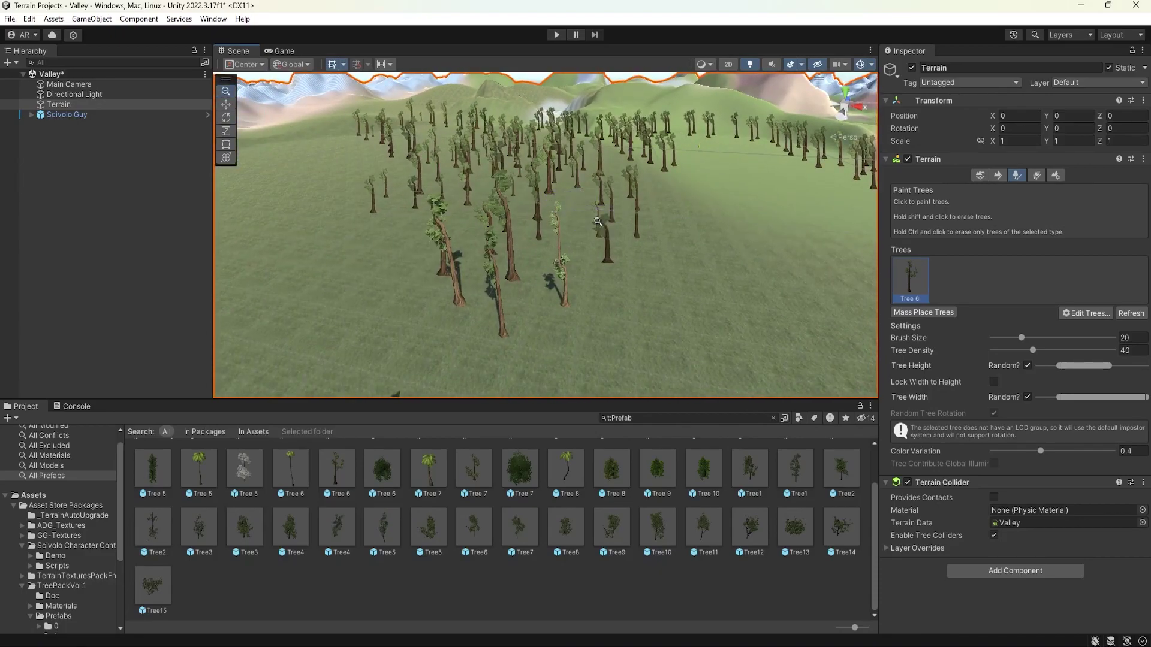
scroll(598, 221, "down", 5)
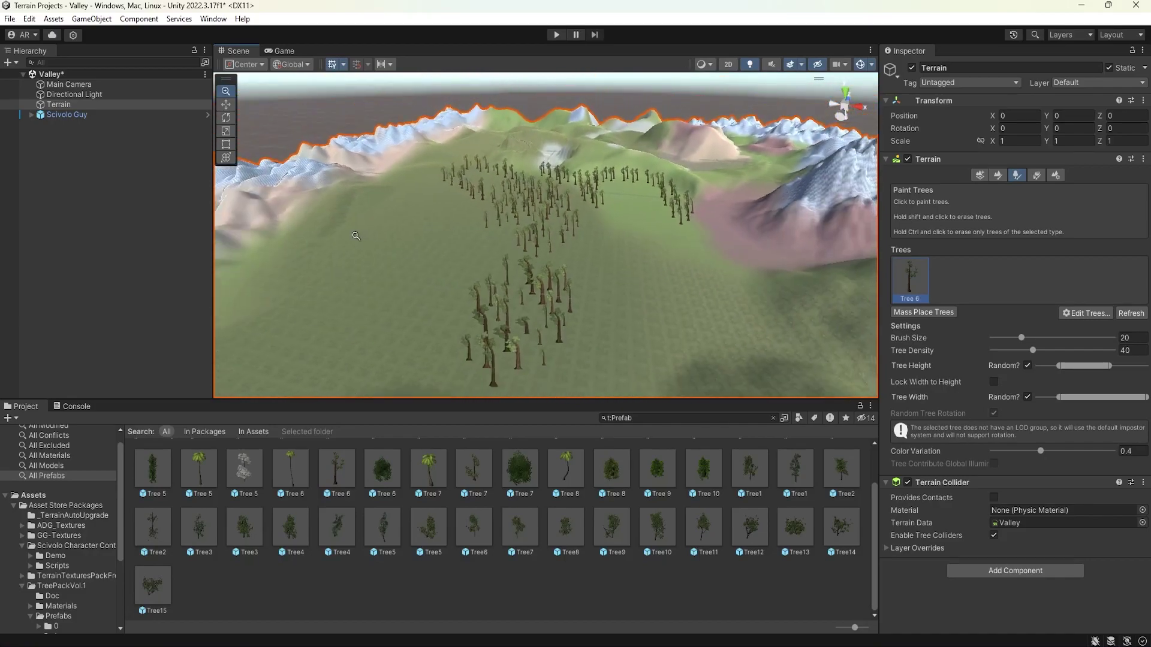
right_click_drag(355, 236, 516, 215)
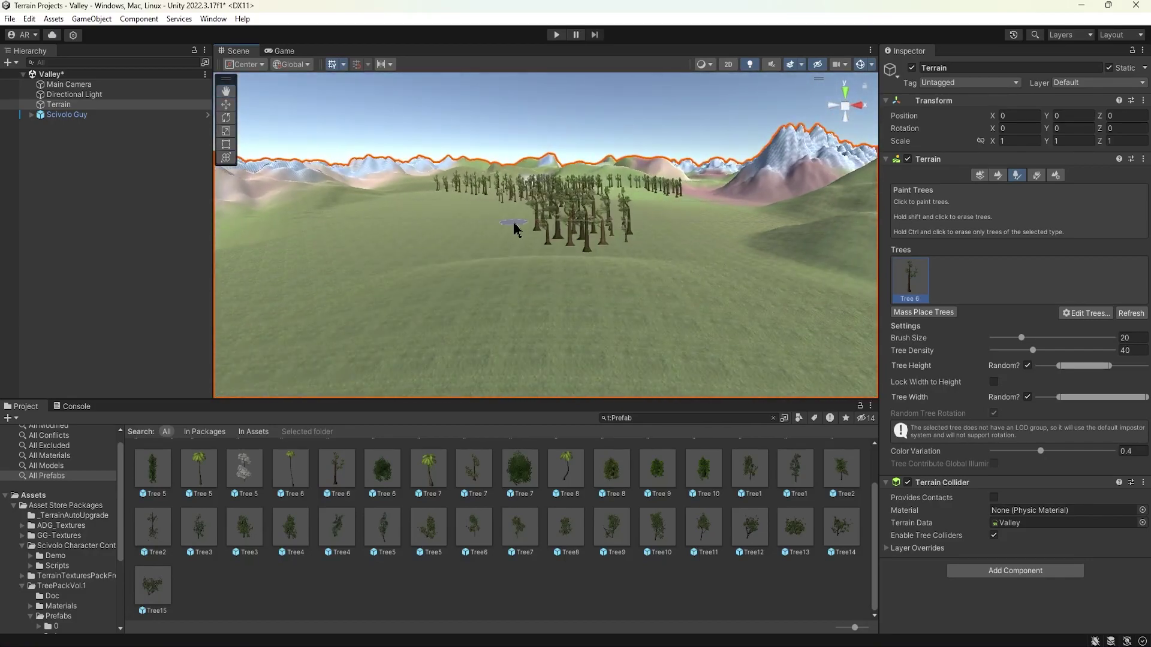
scroll(607, 235, "up", 10)
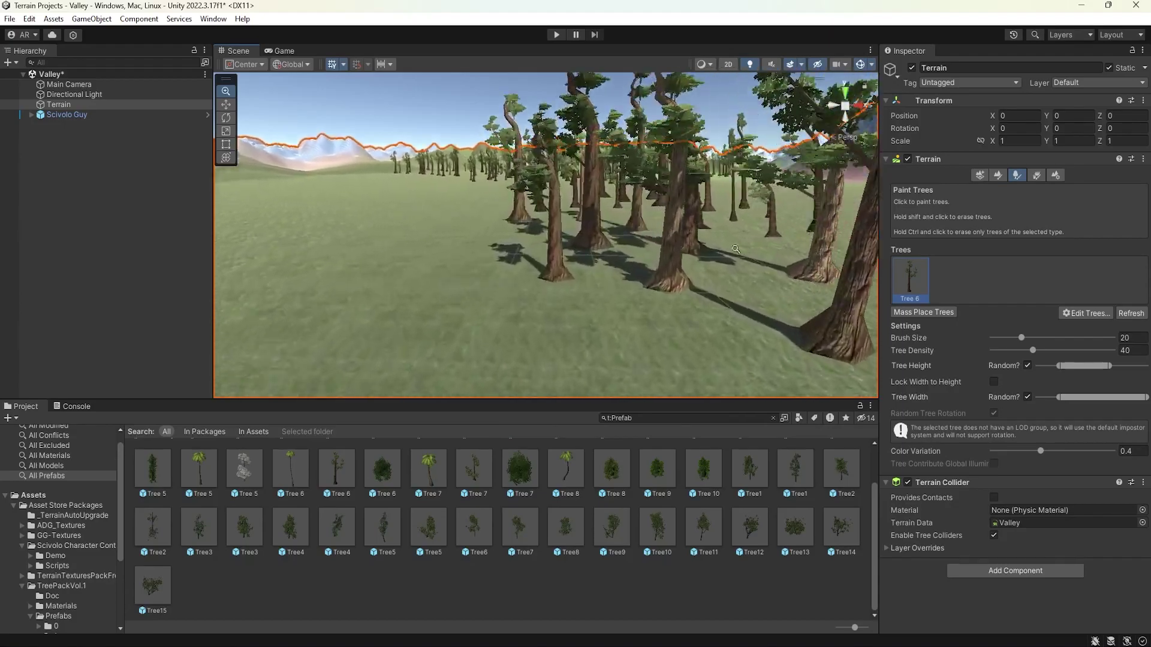
scroll(658, 224, "down", 5)
scroll(717, 223, "up", 8)
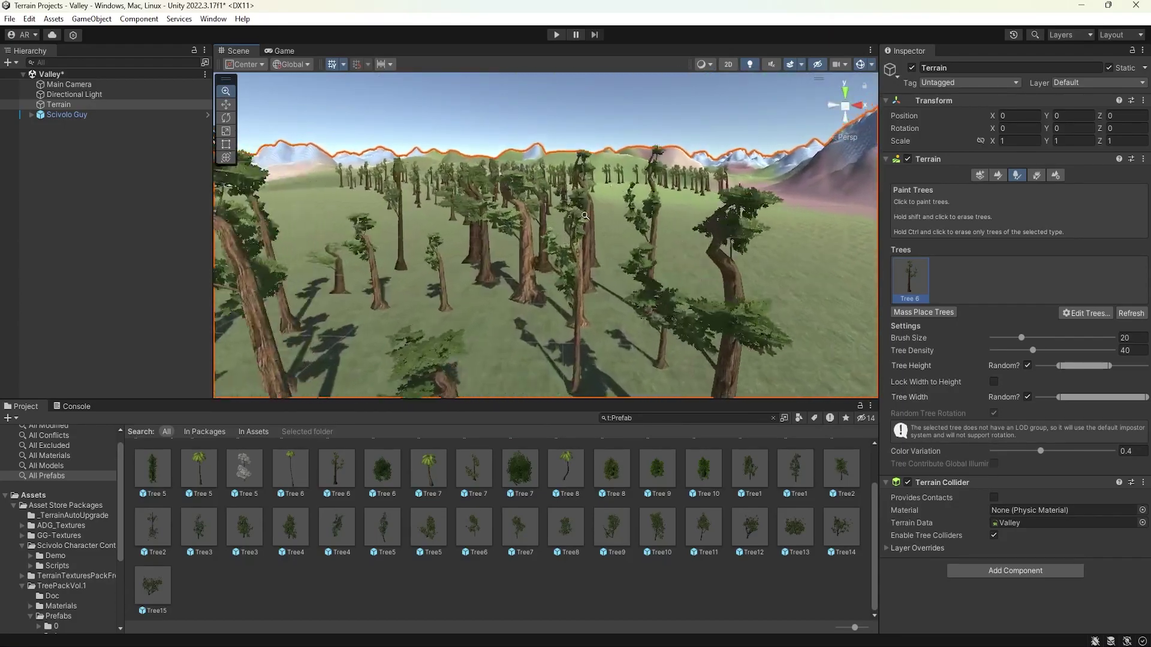
scroll(718, 223, "down", 8)
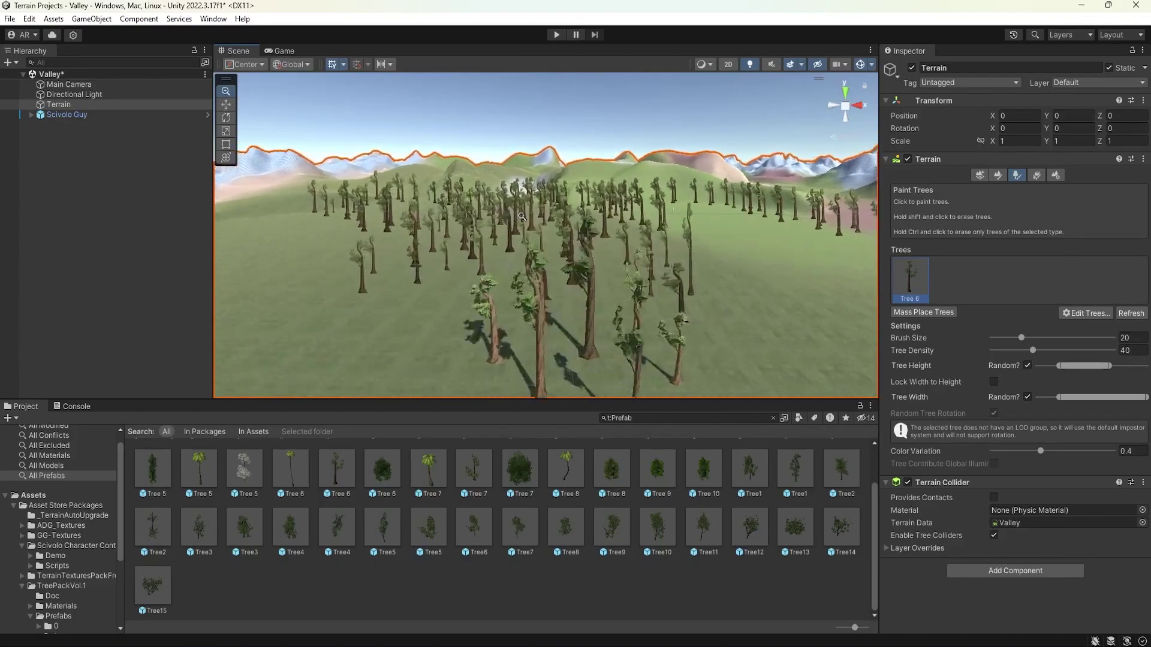
scroll(652, 219, "up", 10)
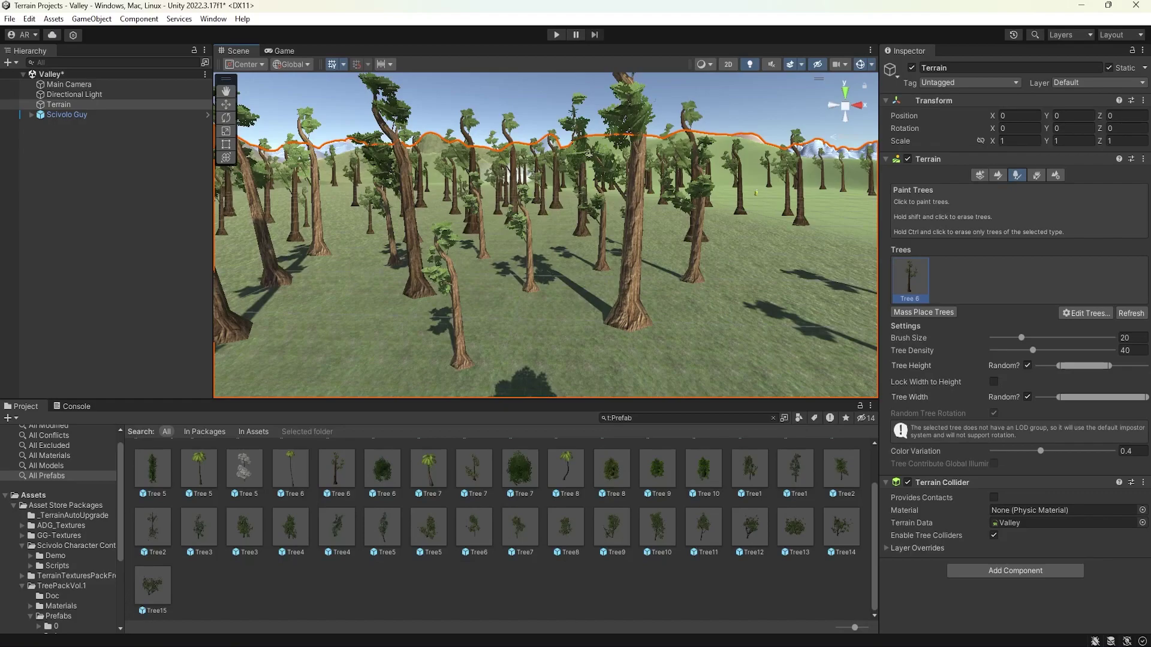
Step: Run the scene to view the painted trees in the game around Scivolo Guy, and stop it
left_click(556, 35)
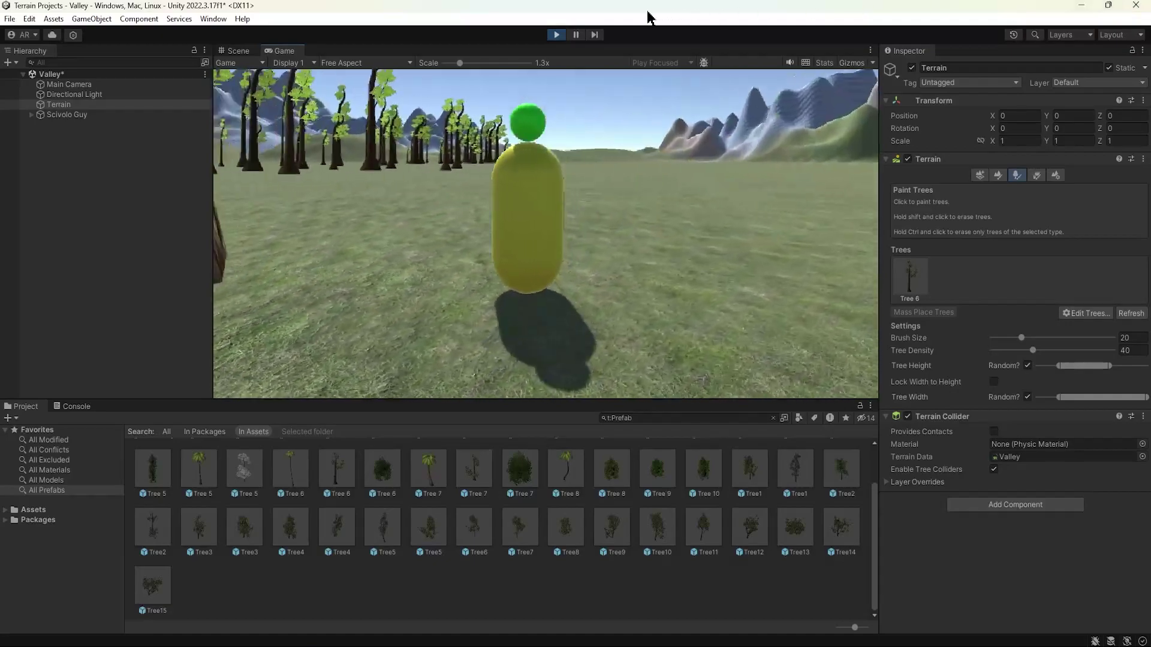
left_click(556, 35)
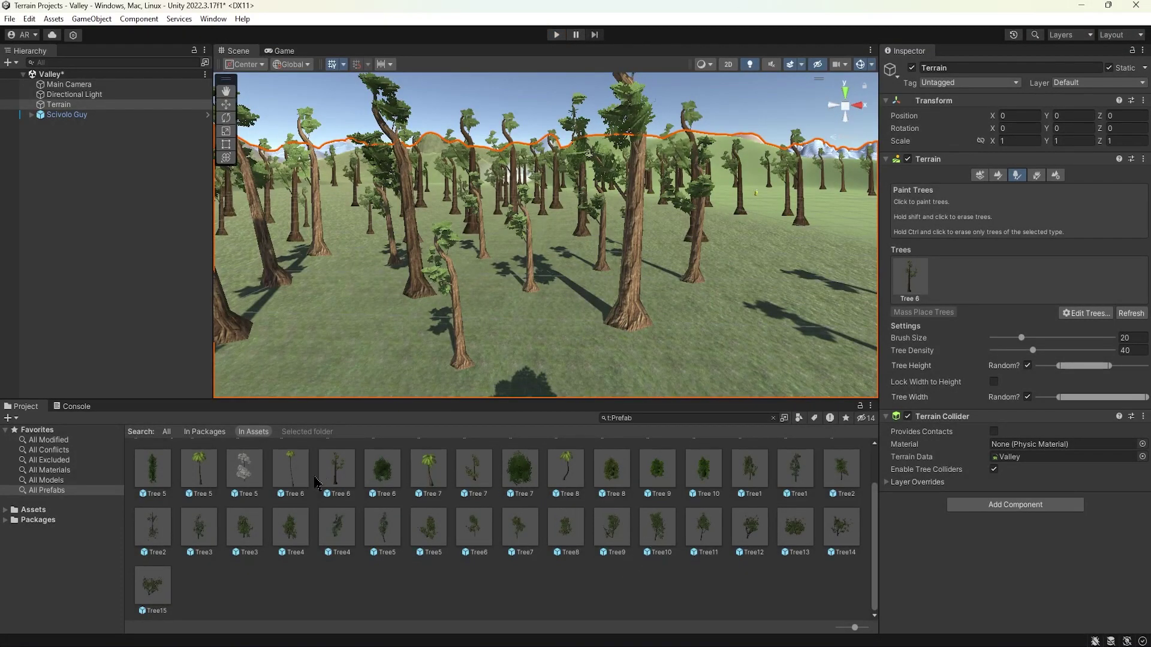
Step: Inspect the Tree 6 prefab in the project assets and compare it with the trees around Scivolo Guy's clearing
scroll(296, 481, "up", 2)
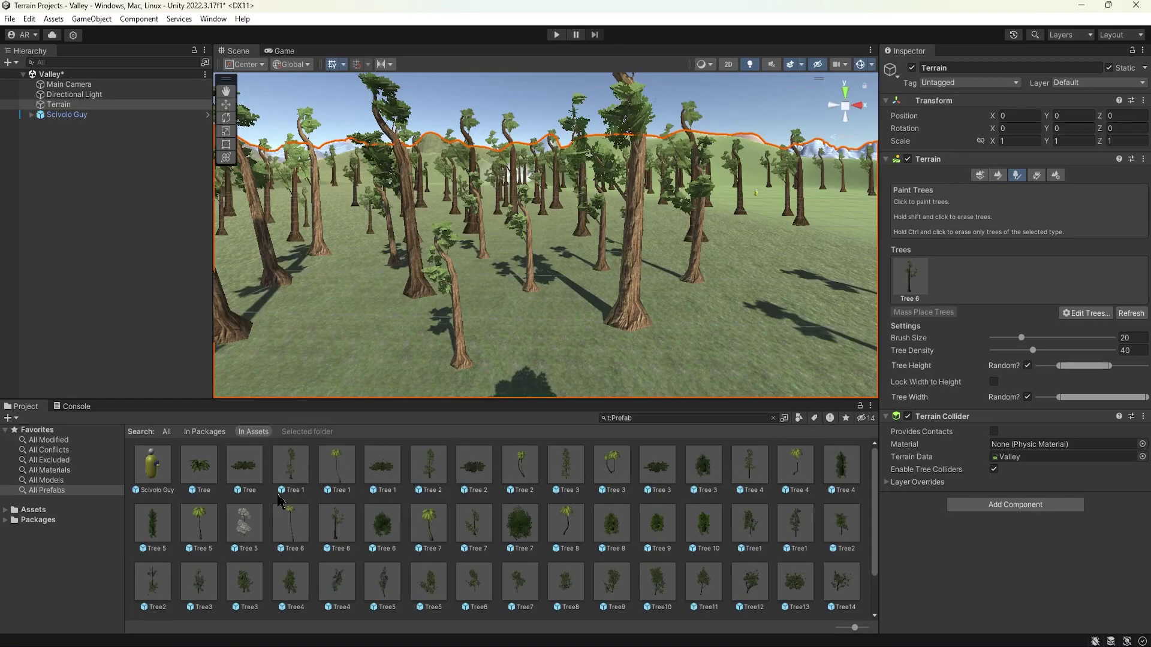
left_click(337, 521)
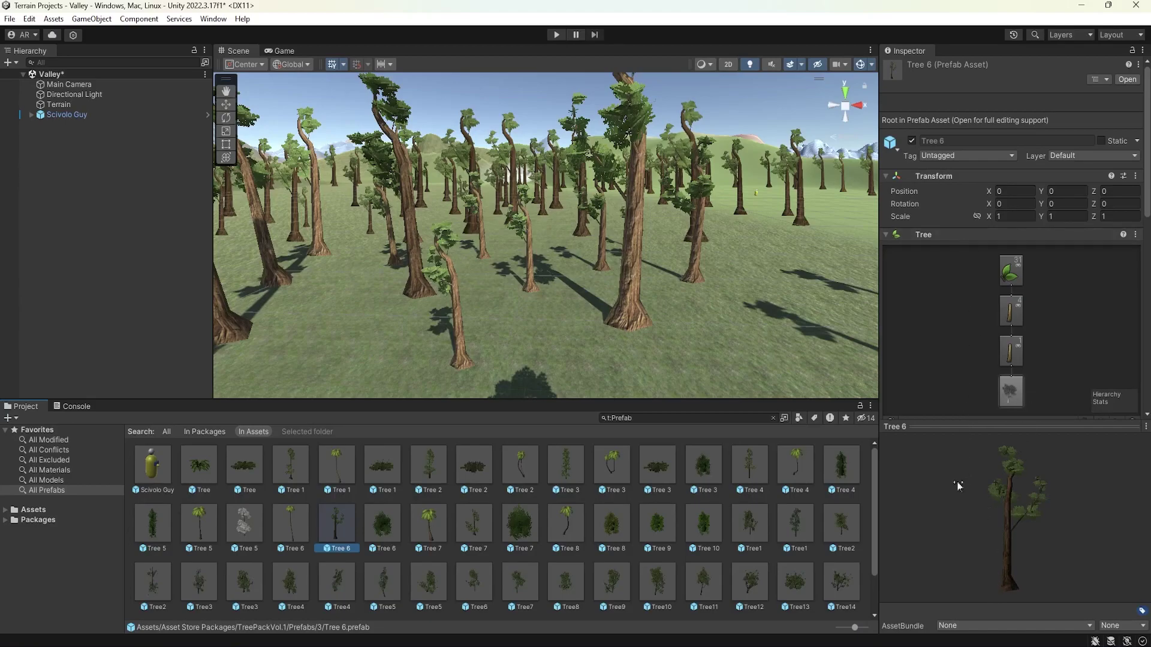
scroll(543, 315, "down", 8)
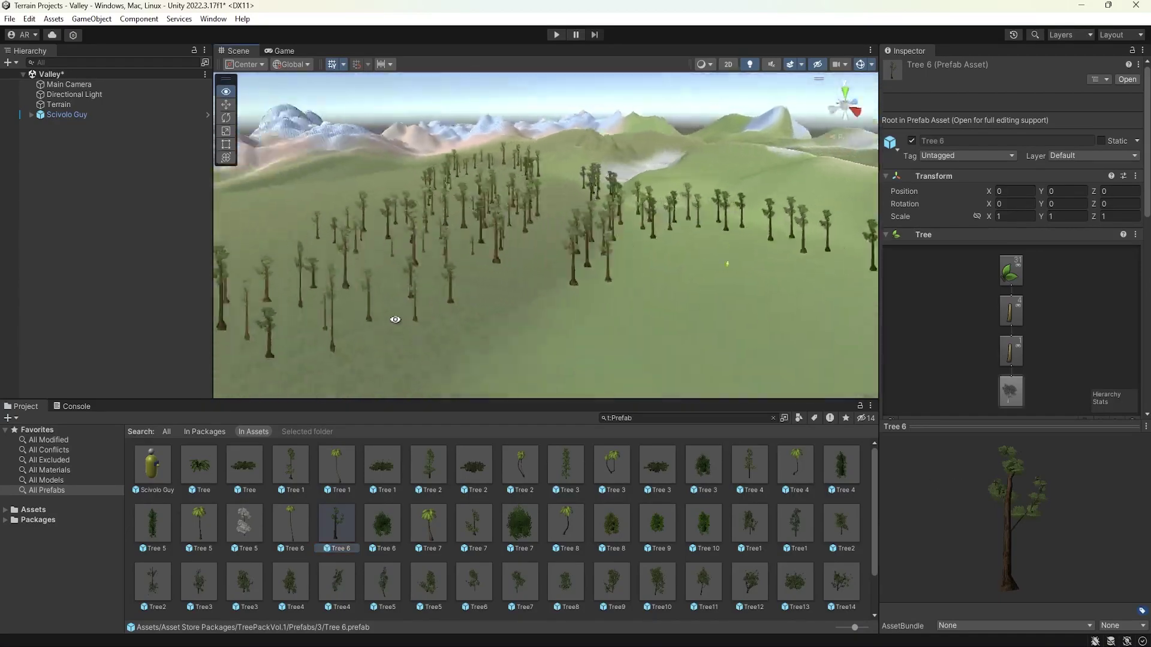
scroll(604, 287, "up", 10)
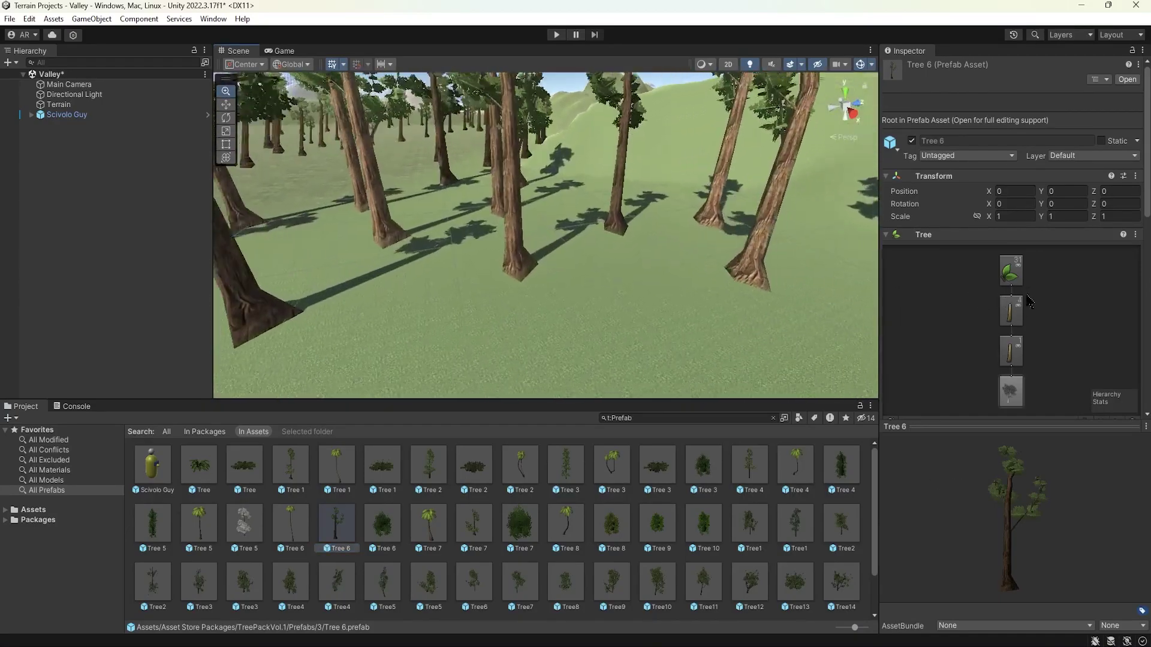
right_click_drag(1081, 294, 860, 282, "alt")
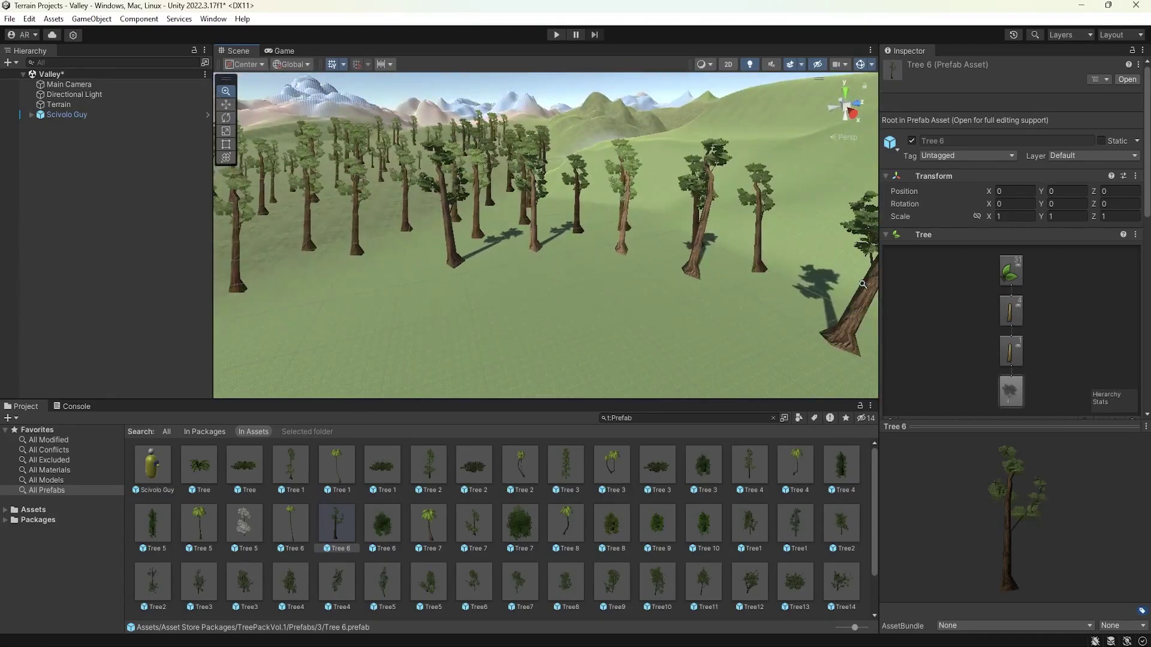
right_click_drag(563, 285, 441, 251)
left_click_drag(441, 252, 596, 281, "alt")
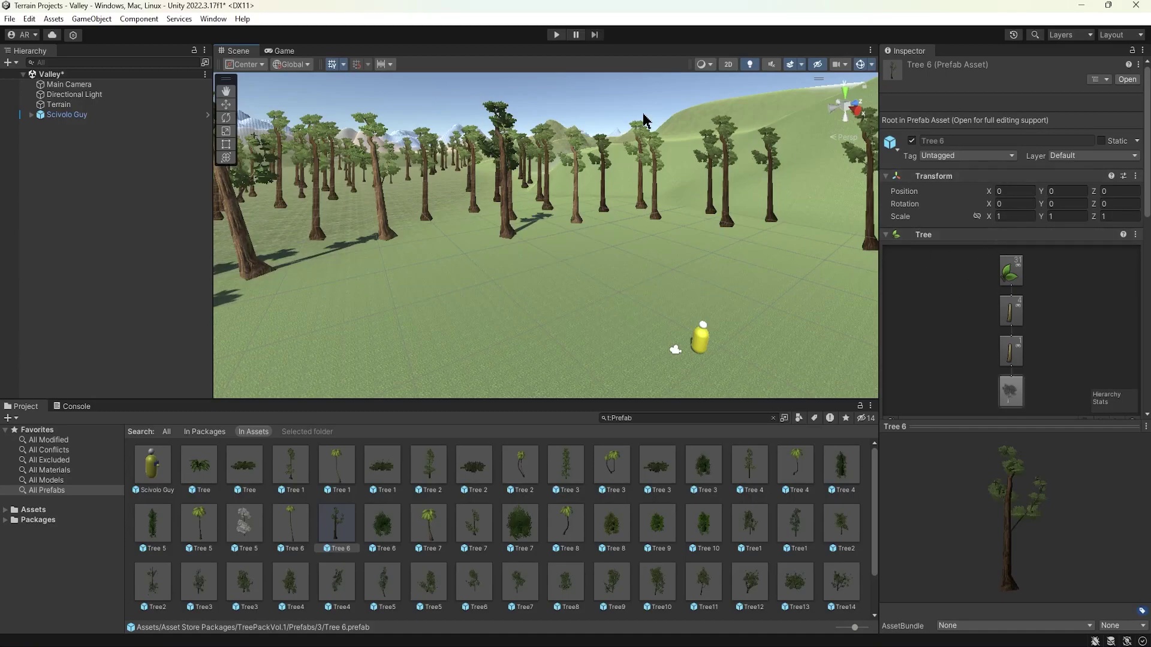
Step: Add the Tree 2 palm prefab to the Terrain's paintable trees
left_click(60, 104)
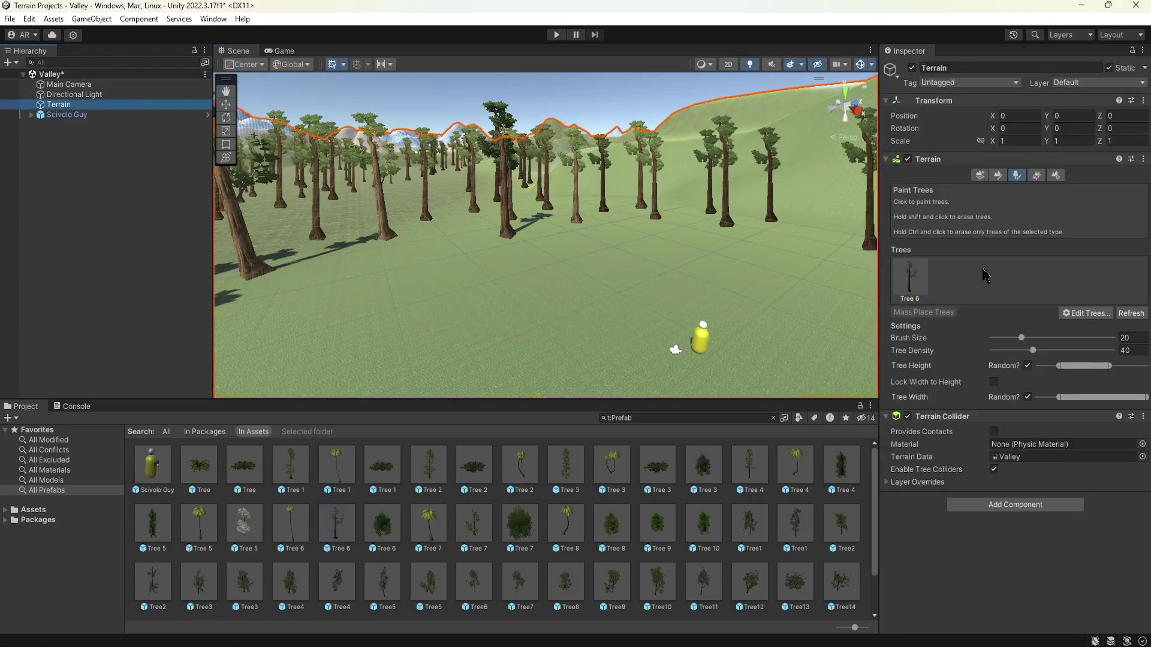
left_click(1084, 312)
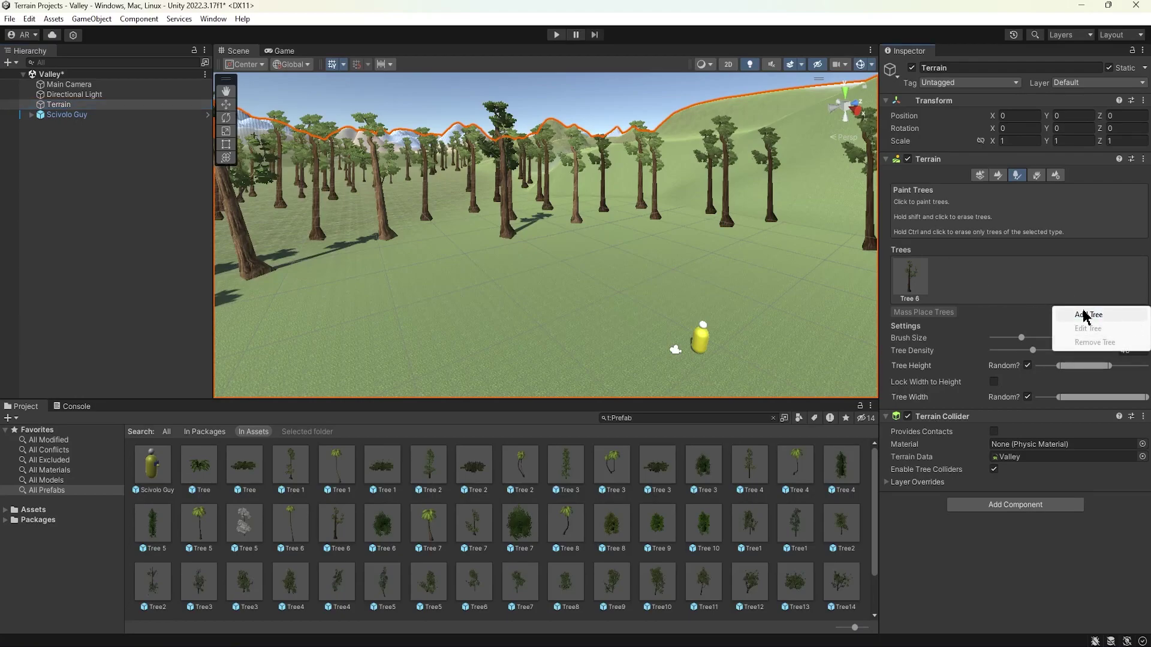
left_click(1088, 319)
left_click(1072, 223)
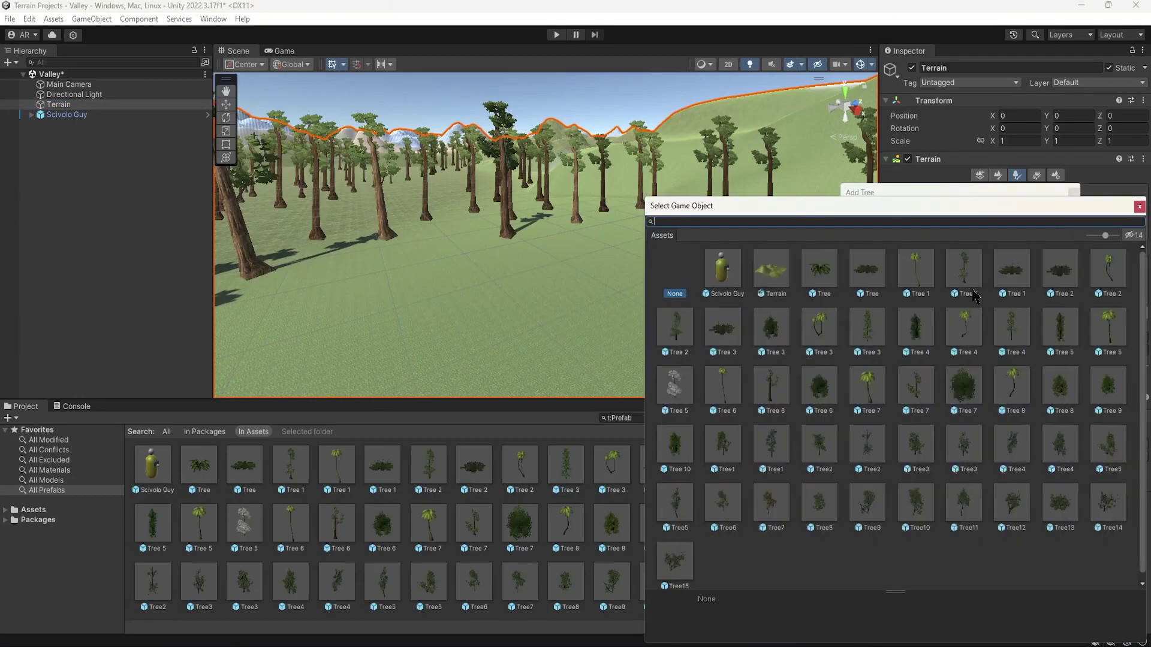
scroll(830, 408, "down", 1)
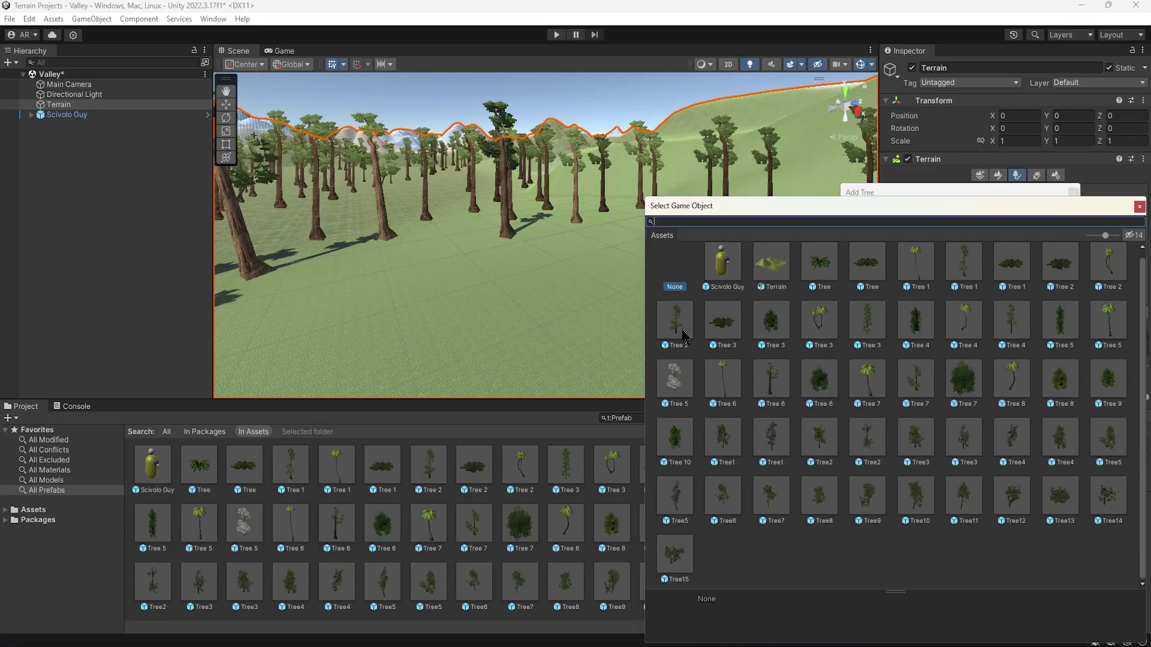
left_click(926, 280)
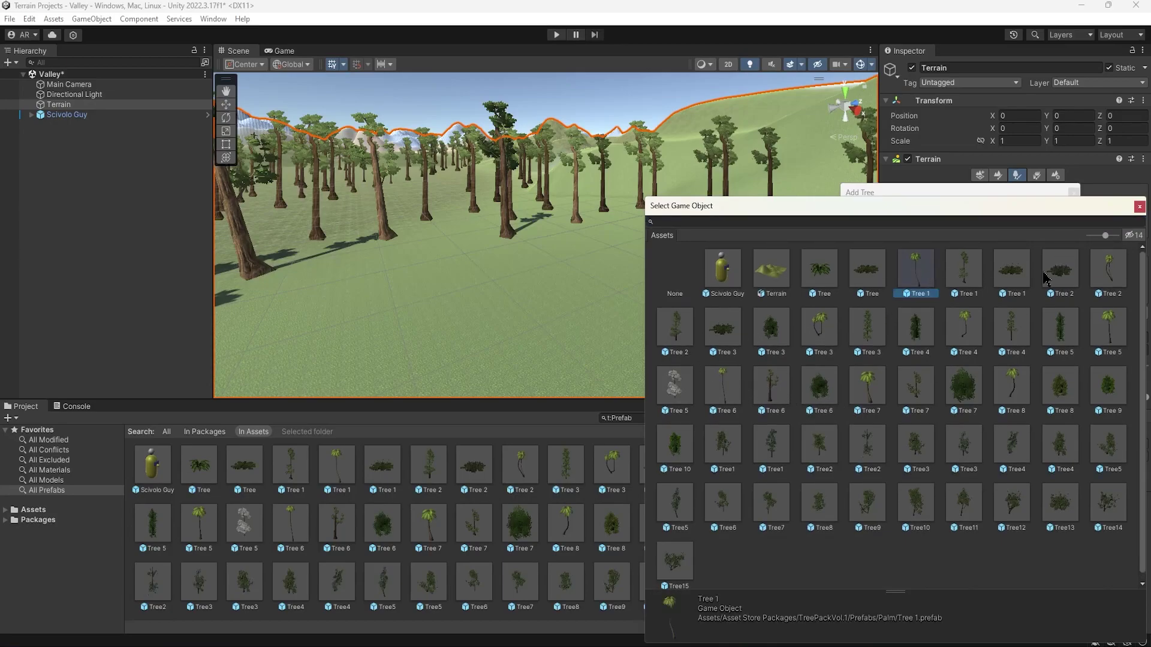
left_click(1113, 274)
double_click(1111, 276)
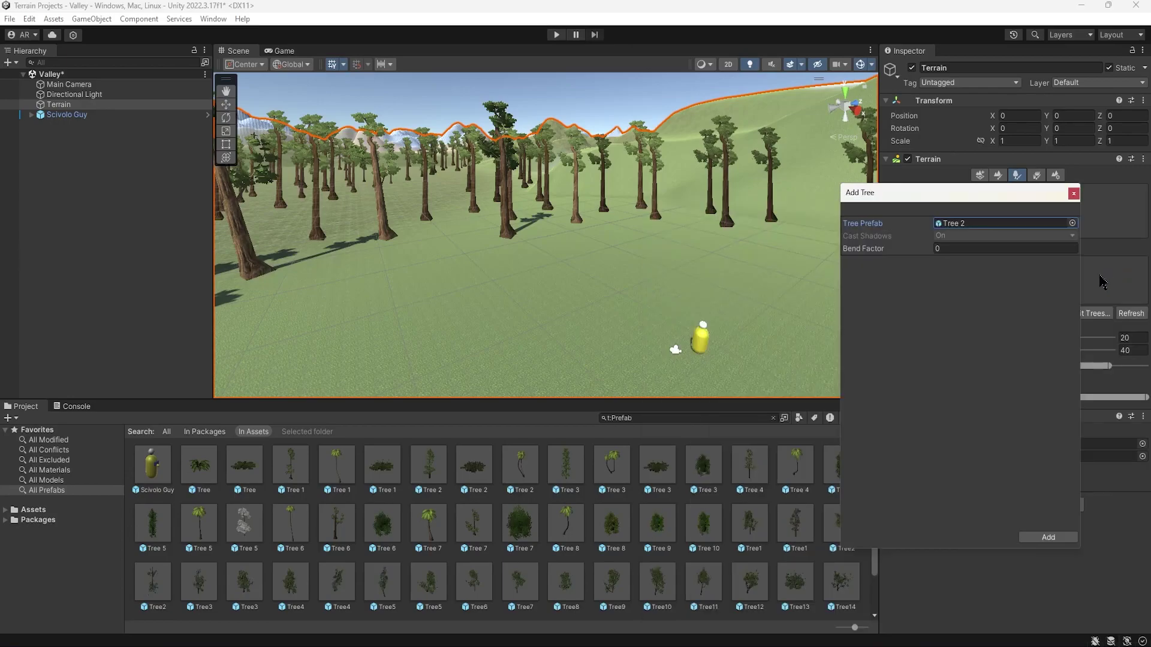
left_click(1048, 537)
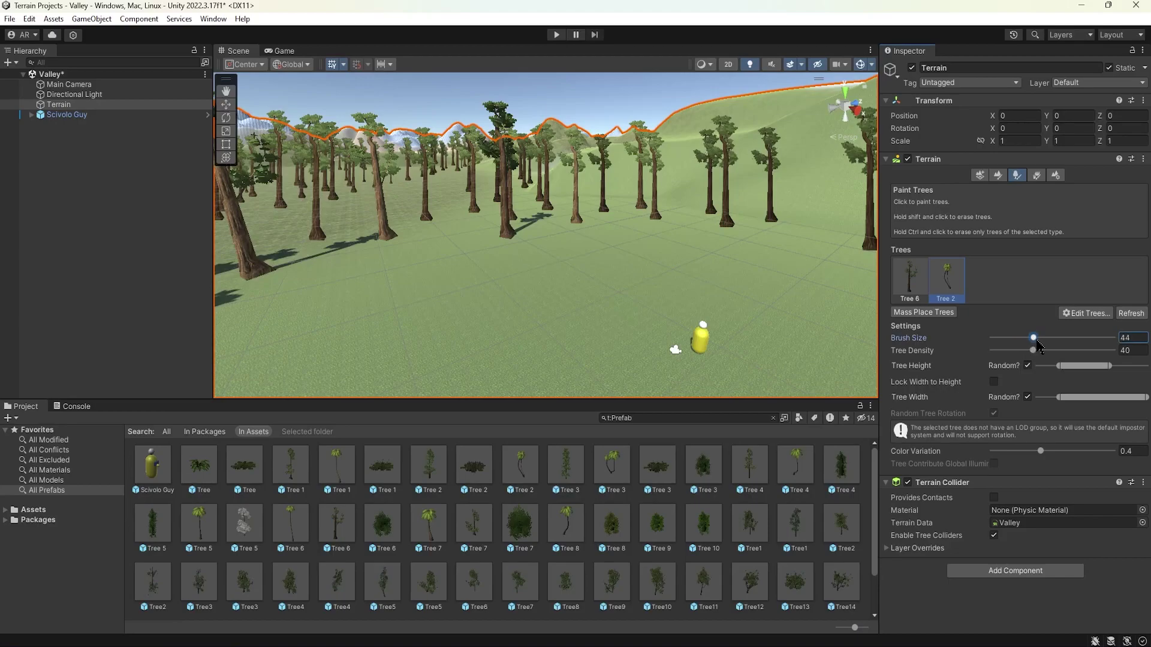
Step: Paint Tree 2 palms on the green hillside beside the white patch, with tree density 55 and the brush size reduced to 27
left_click_drag(1034, 352, 1037, 354)
left_click_drag(686, 249, 752, 334, "alt")
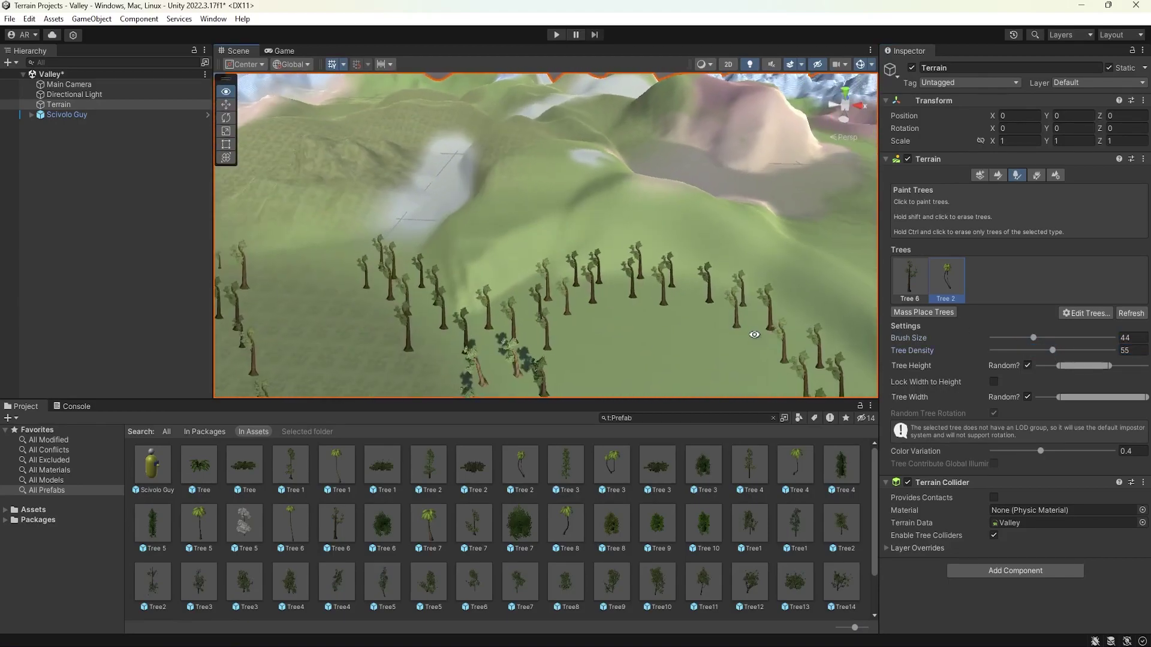
mouse_move(506, 215)
left_mouse_down()
mouse_move(476, 218)
mouse_move(506, 236)
left_mouse_up()
mouse_move(506, 237)
right_mouse_down("alt")
mouse_move(640, 206)
mouse_move(688, 226)
mouse_move(577, 211)
mouse_move(514, 186)
mouse_move(630, 192)
mouse_move(507, 182)
mouse_move(727, 192)
mouse_move(539, 144)
mouse_move(596, 170)
mouse_move(539, 191)
mouse_move(575, 222)
right_mouse_up("alt")
scroll(537, 187, "up", 5)
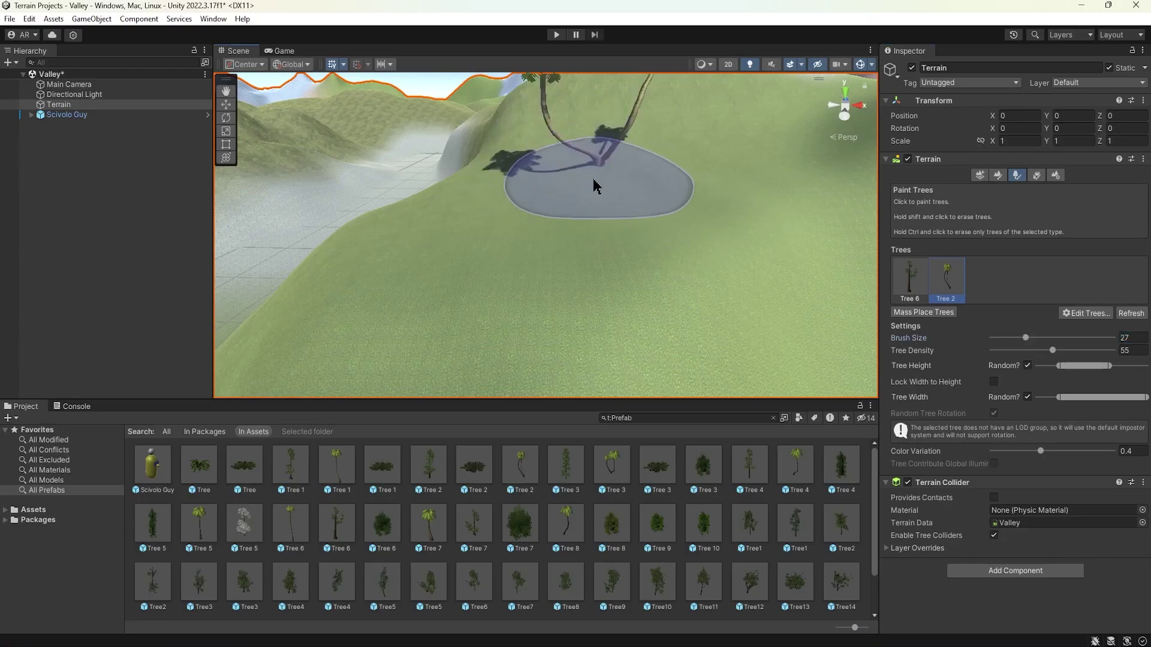
Step: Inspect the painted Tree 2 palms and the surrounding Tree 6 forest from the hilltop down to Scivolo Guy's clearing
right_click_drag(525, 246, 311, 209)
scroll(542, 240, "down", 10)
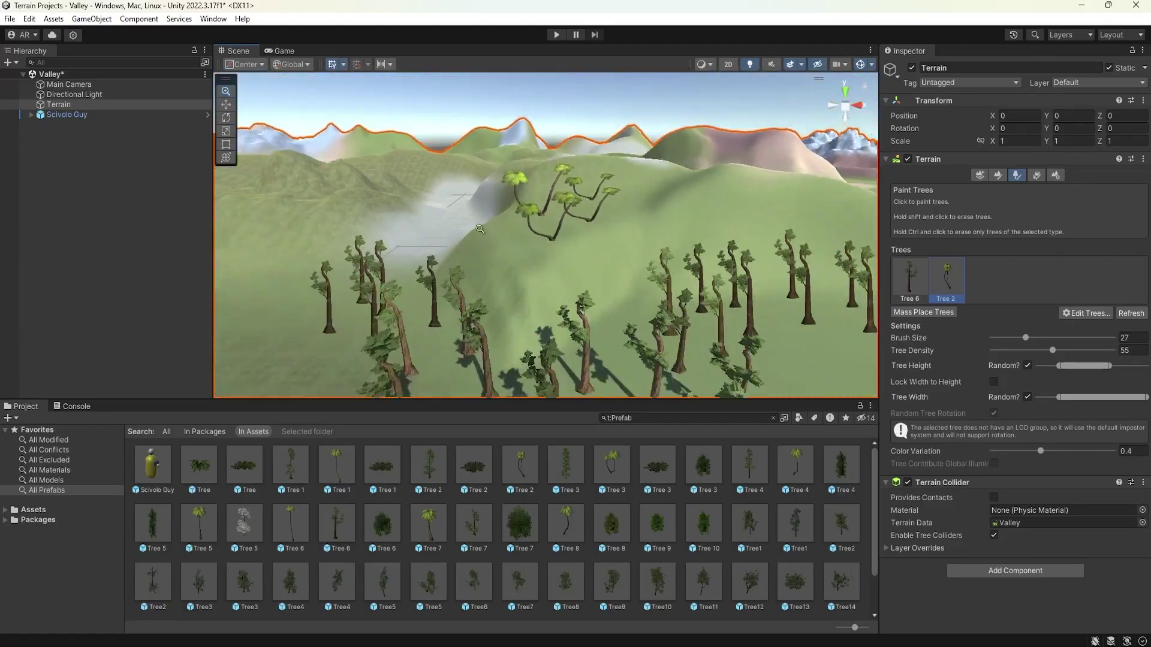
right_click_drag(542, 239, 705, 238)
mouse_move(704, 238)
left_mouse_down()
mouse_move(660, 207)
mouse_move(713, 198)
left_mouse_up()
mouse_move(713, 197)
right_mouse_down()
mouse_move(575, 234)
mouse_move(796, 242)
mouse_move(755, 252)
right_mouse_up()
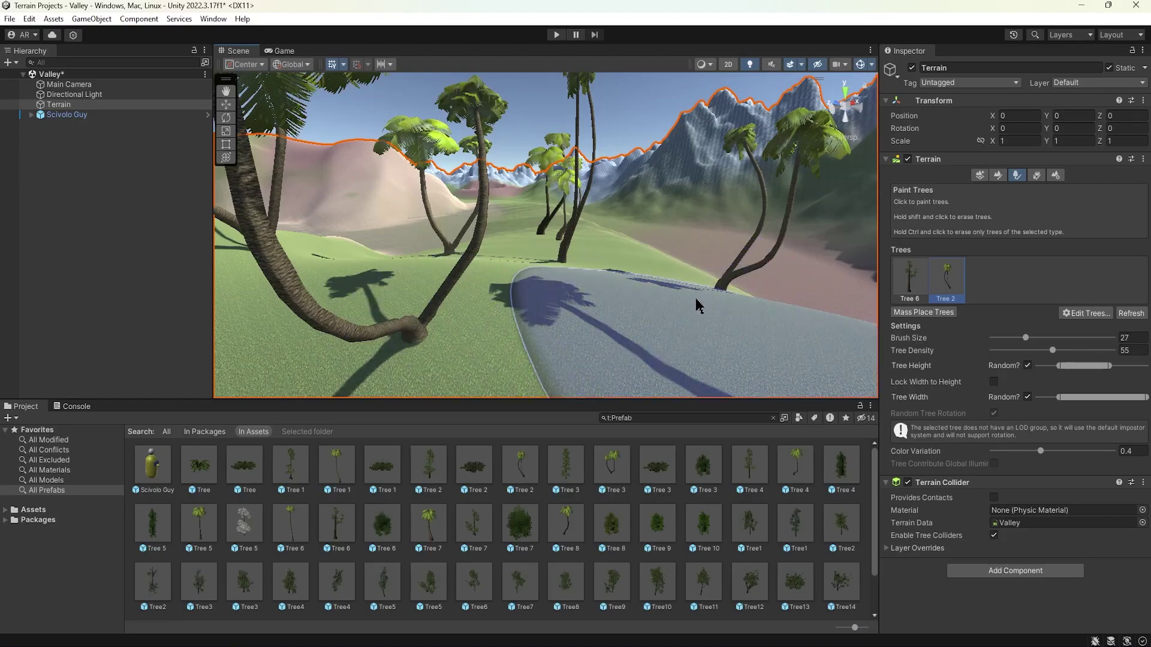
middle_click_drag(698, 306, 516, 246)
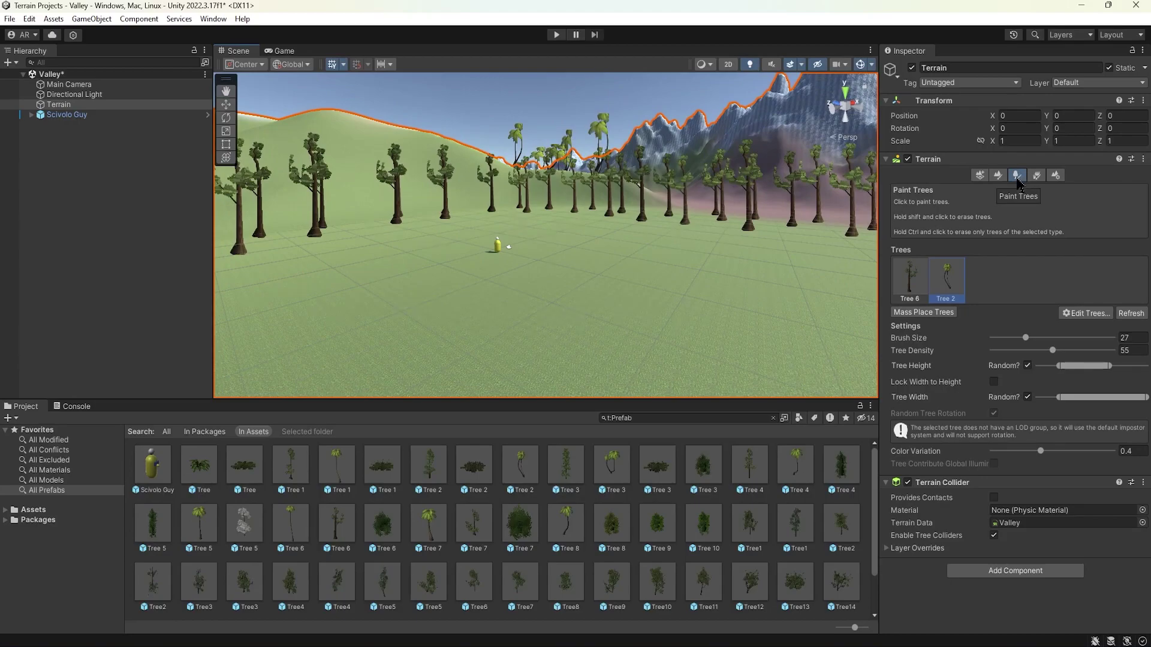
left_click(1037, 175)
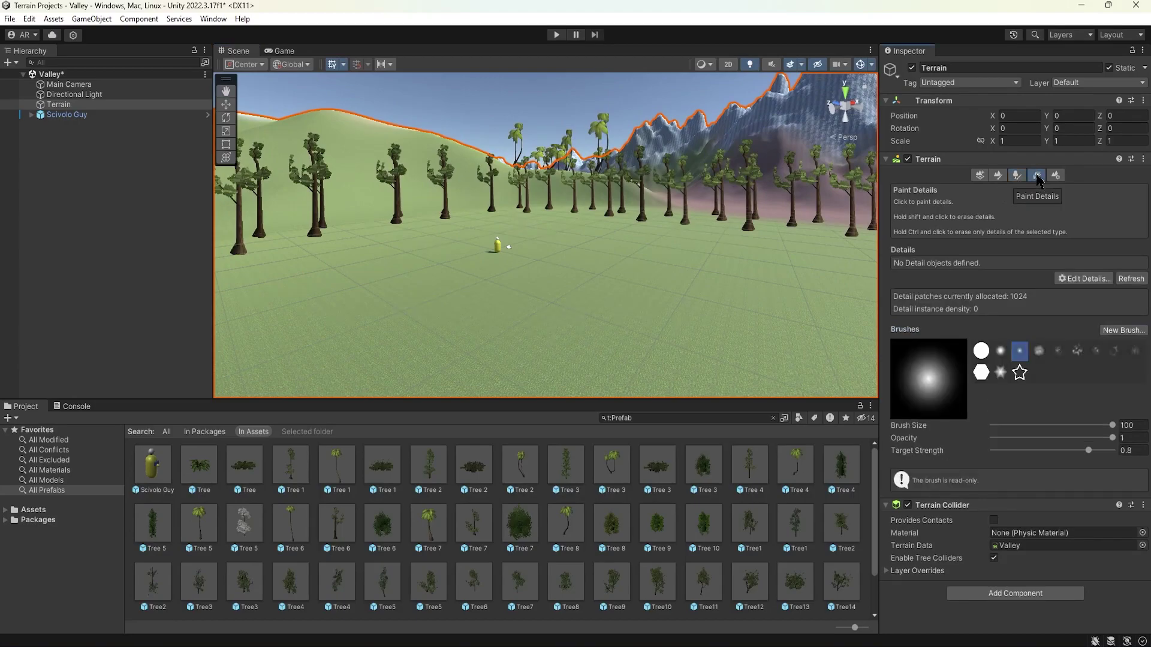
left_click(1082, 279)
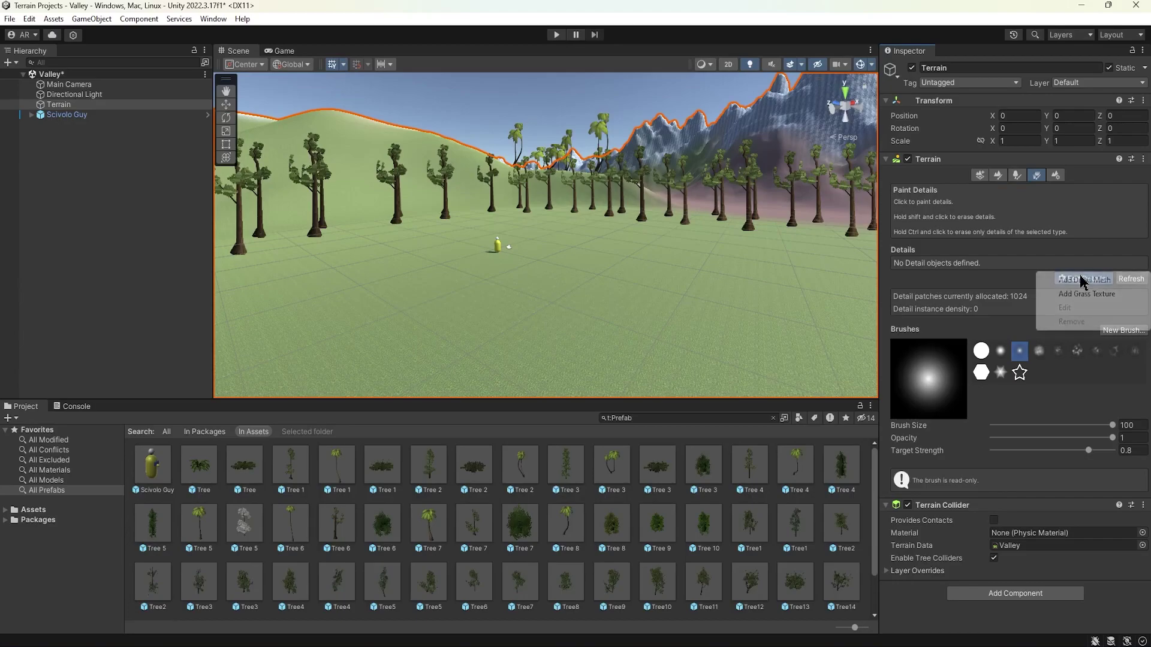
left_click(1100, 297)
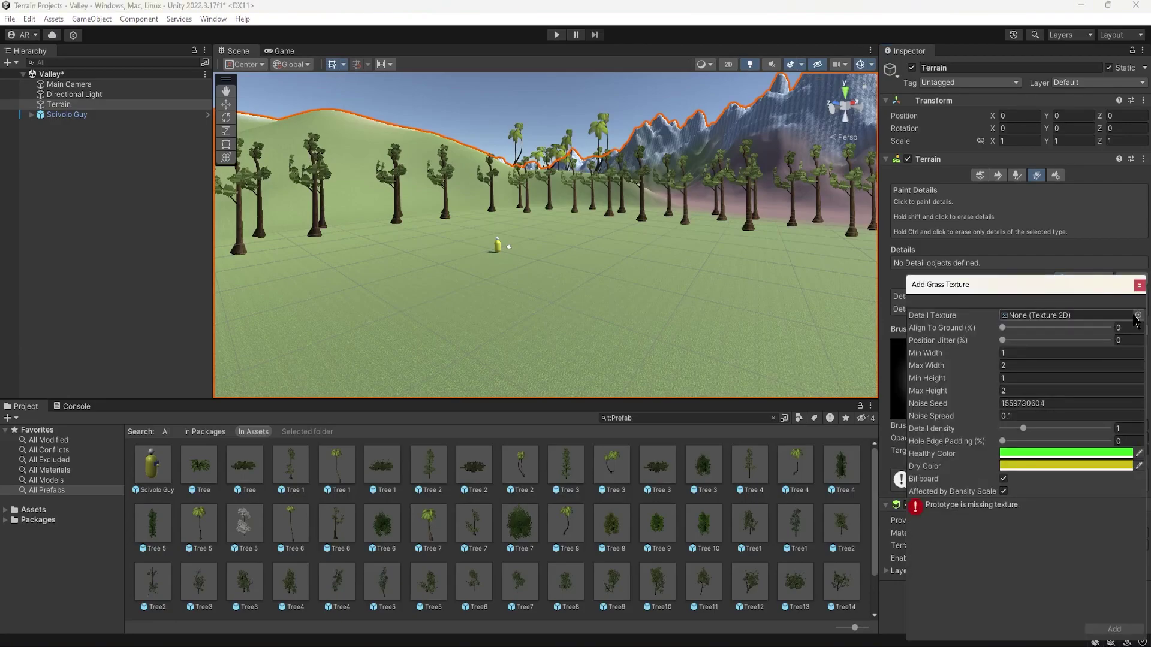
left_click(1138, 315)
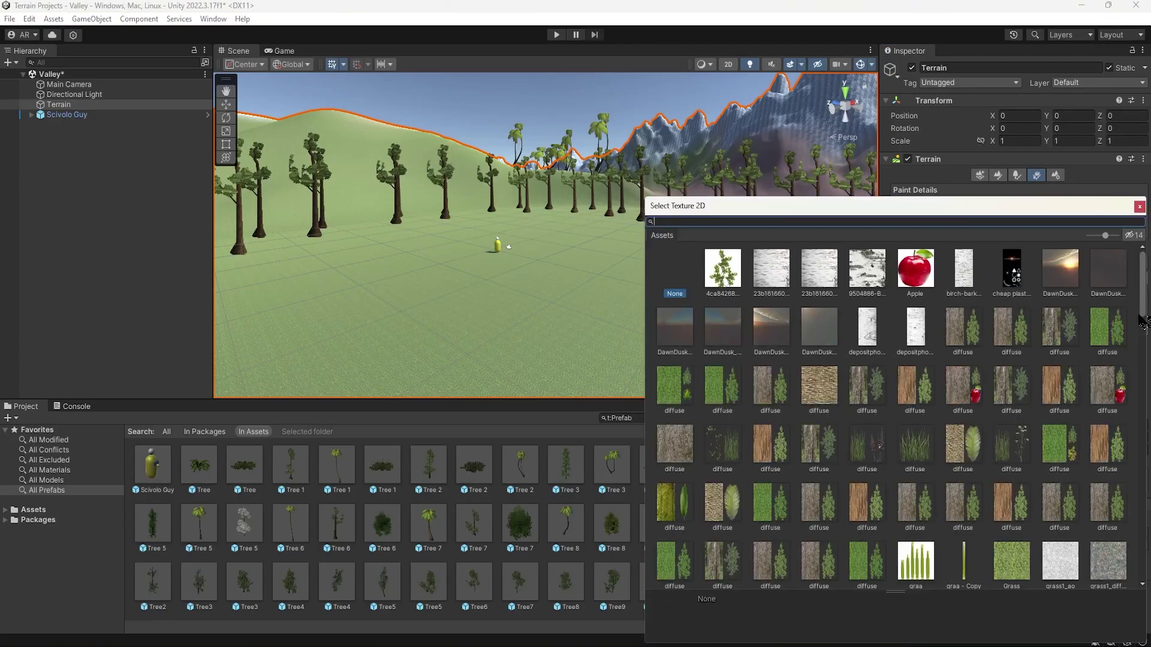
scroll(983, 346, "down", 5)
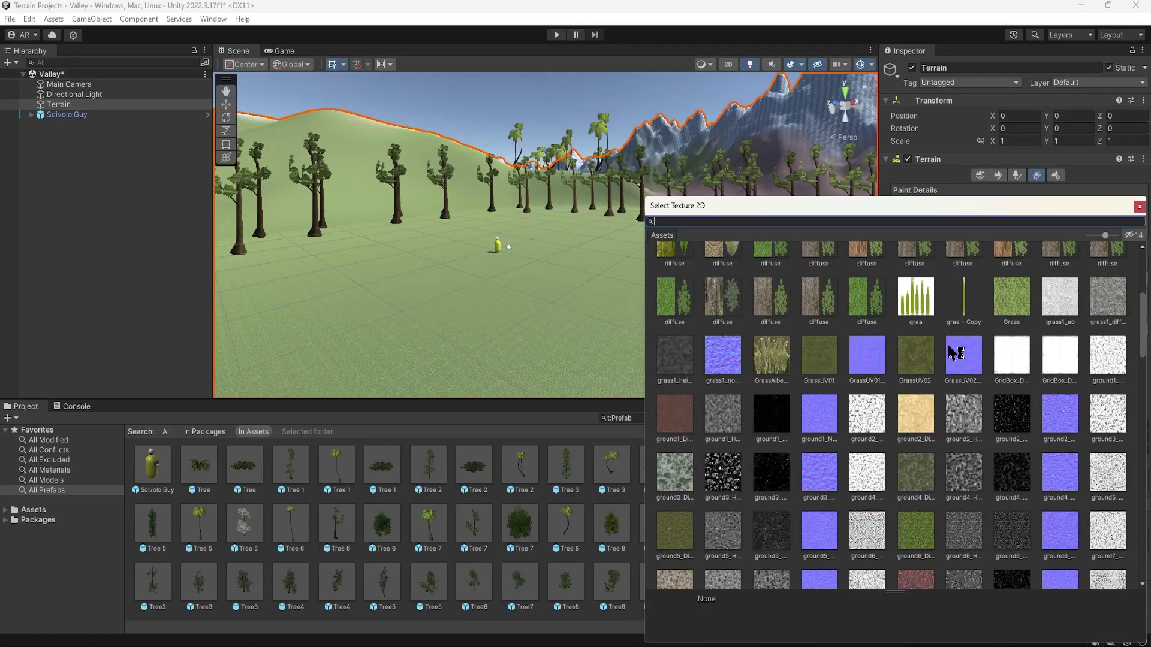
scroll(955, 352, "up", 5)
scroll(954, 354, "down", 9)
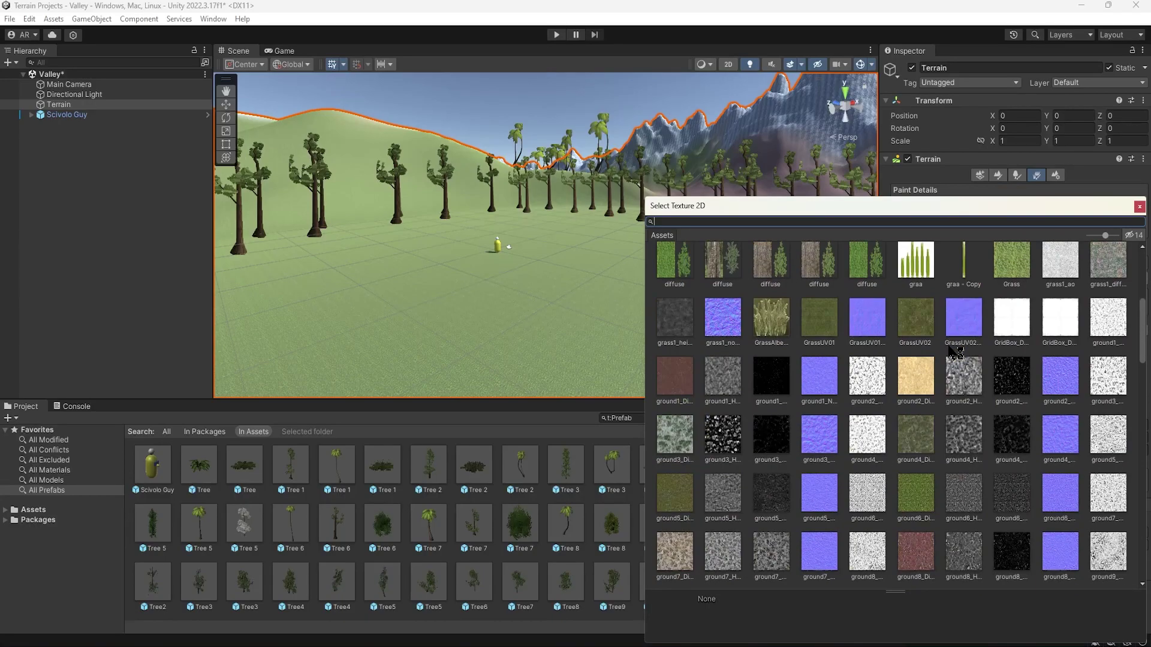
scroll(954, 352, "down", 4)
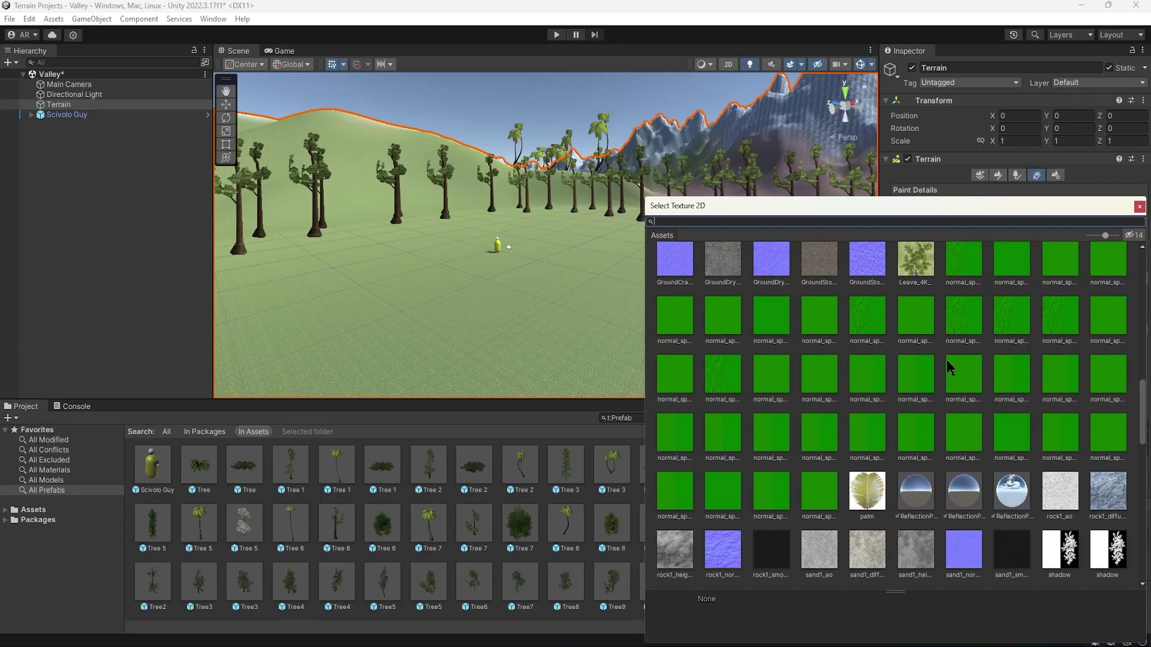
scroll(949, 367, "down", 15)
left_click(826, 367)
left_click(876, 370)
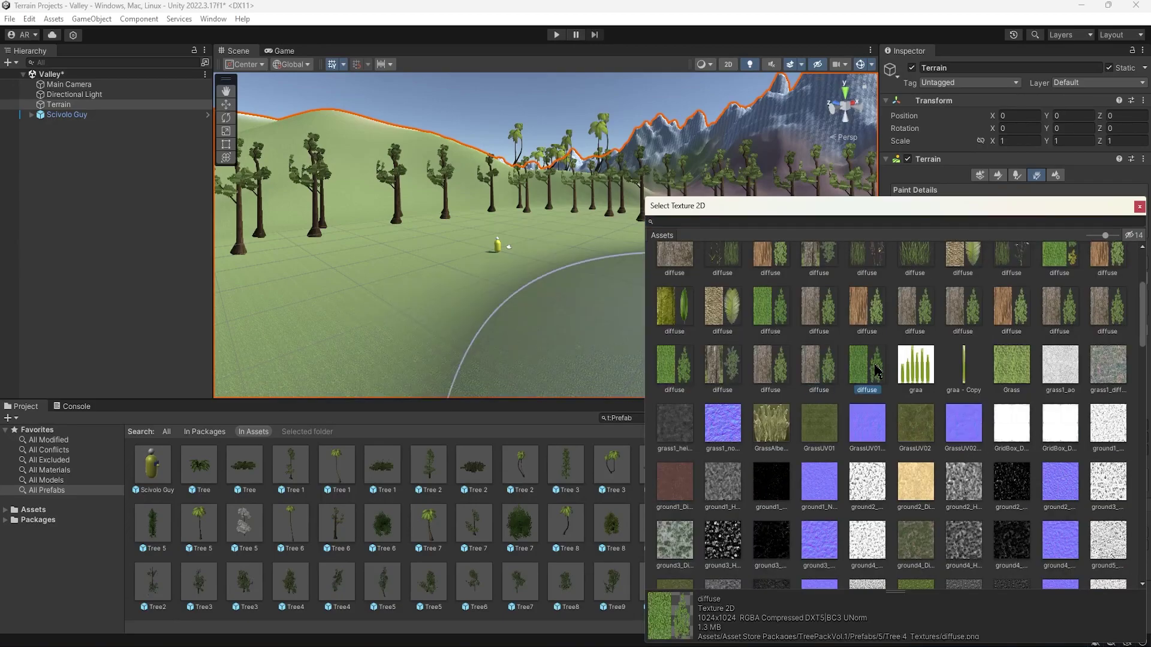
left_click(1139, 208)
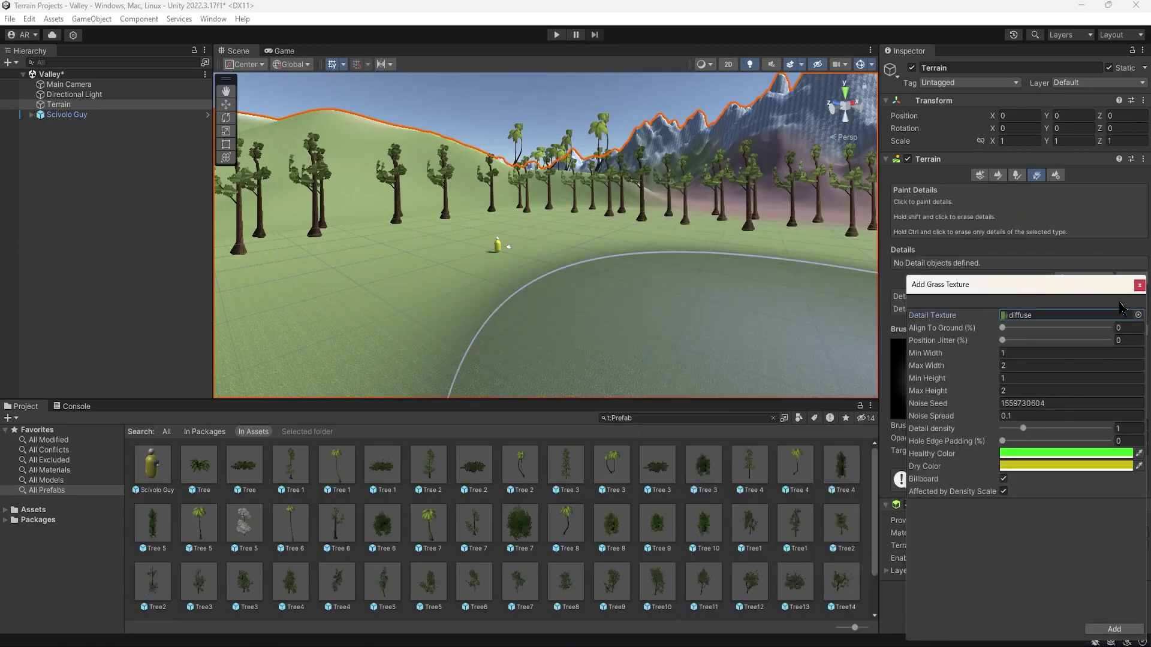
left_click(1138, 315)
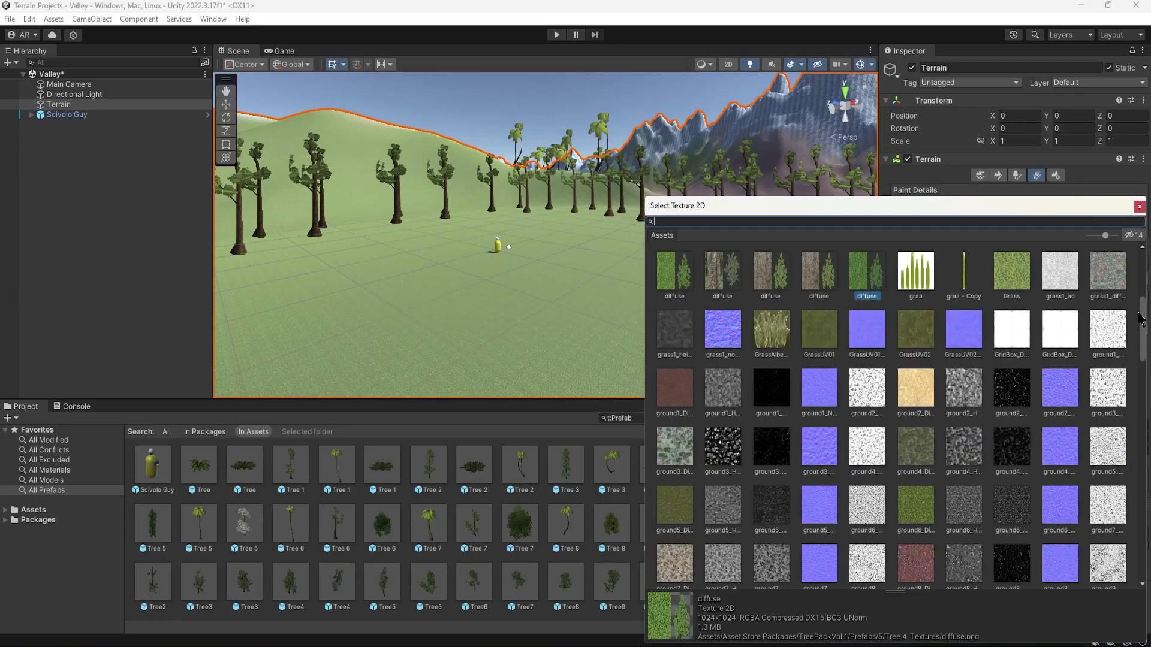
left_click(1139, 207)
left_click(1140, 288)
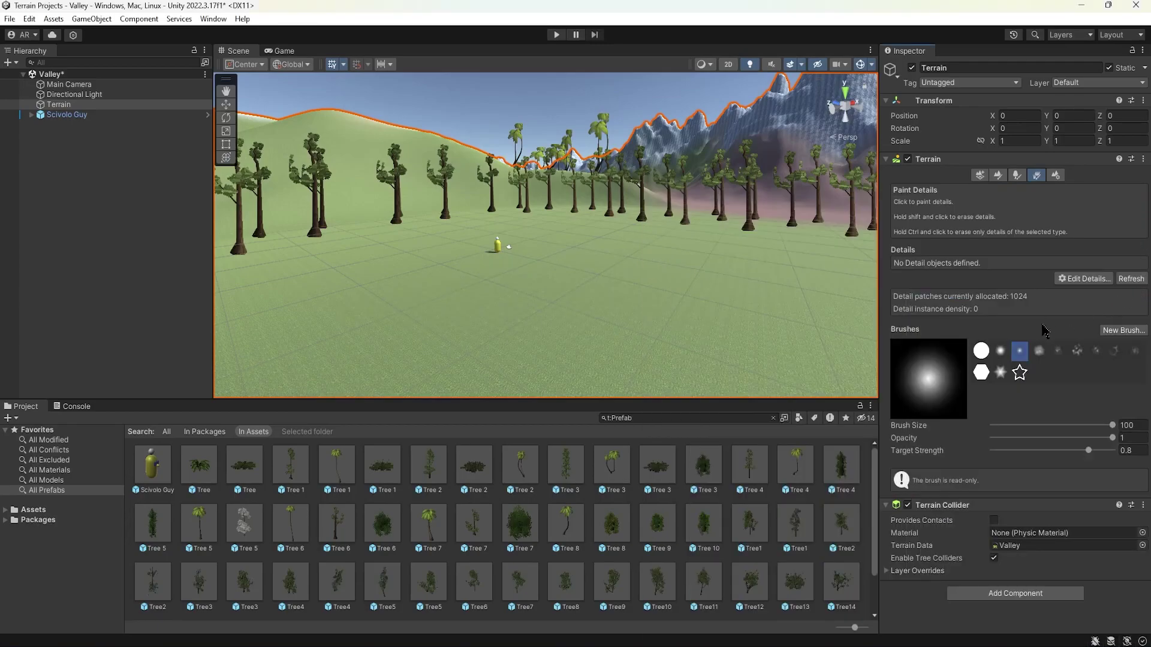
Step: Check the painted trees up close around Scivolo Guy's clearing and save the scene
scroll(567, 261, "up", 5)
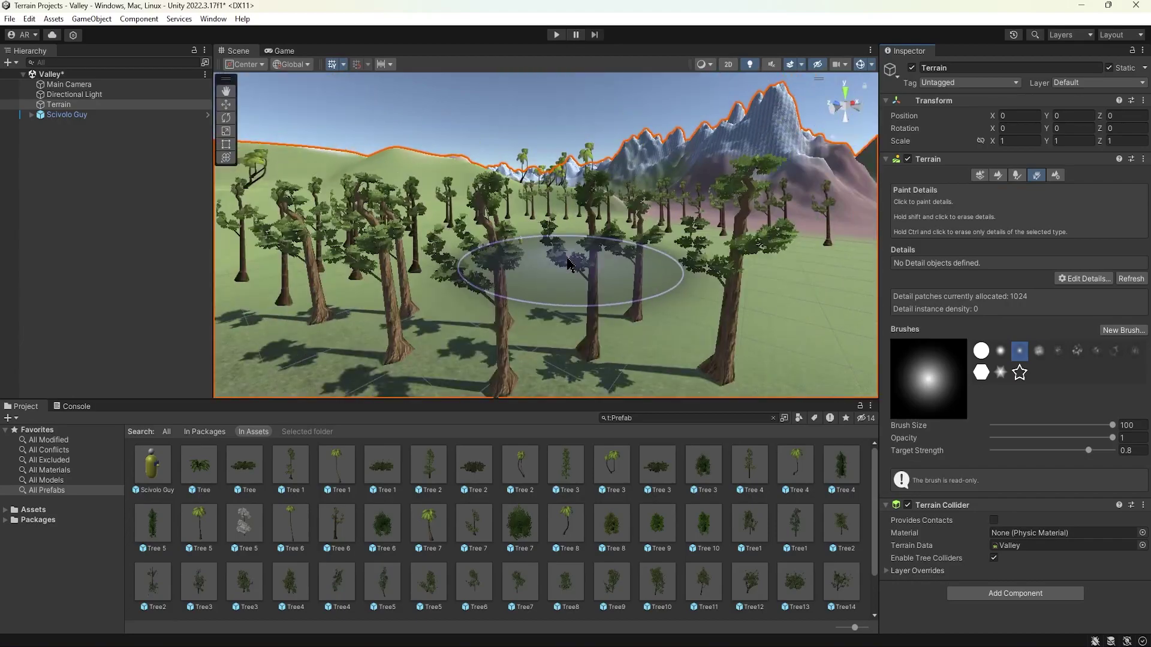
scroll(567, 261, "up", 5)
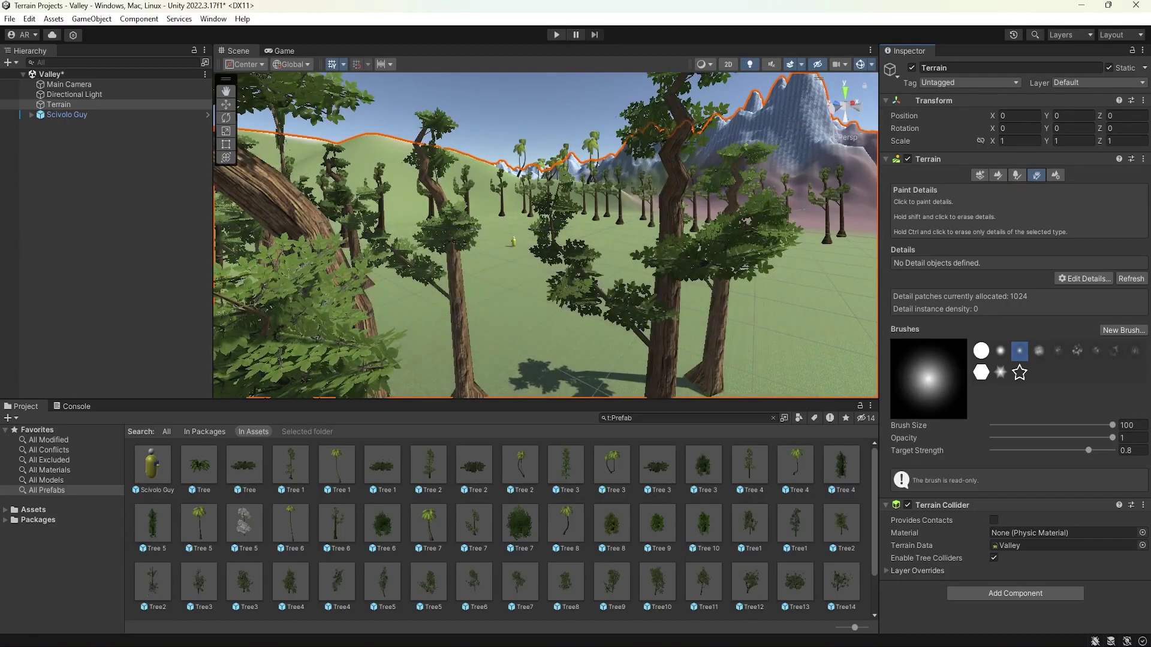
key("ctrl+s")
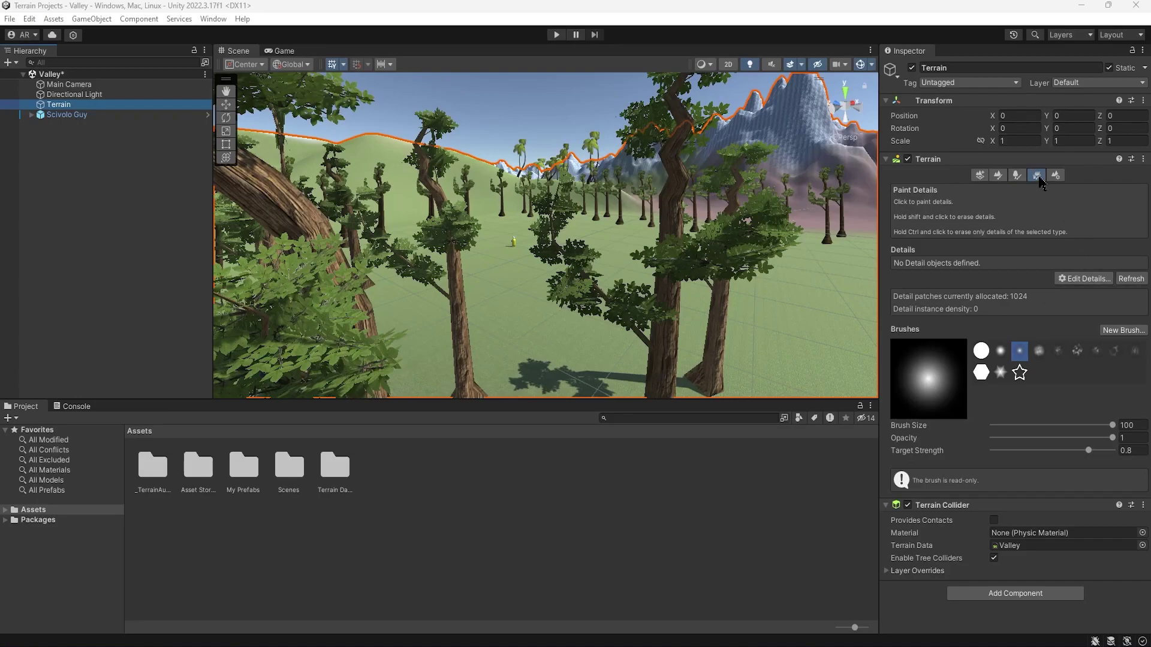
Step: Add the grass01 texture to the Terrain's paintable details as a grass texture with the default settings
left_click(1088, 279)
left_click(1091, 292)
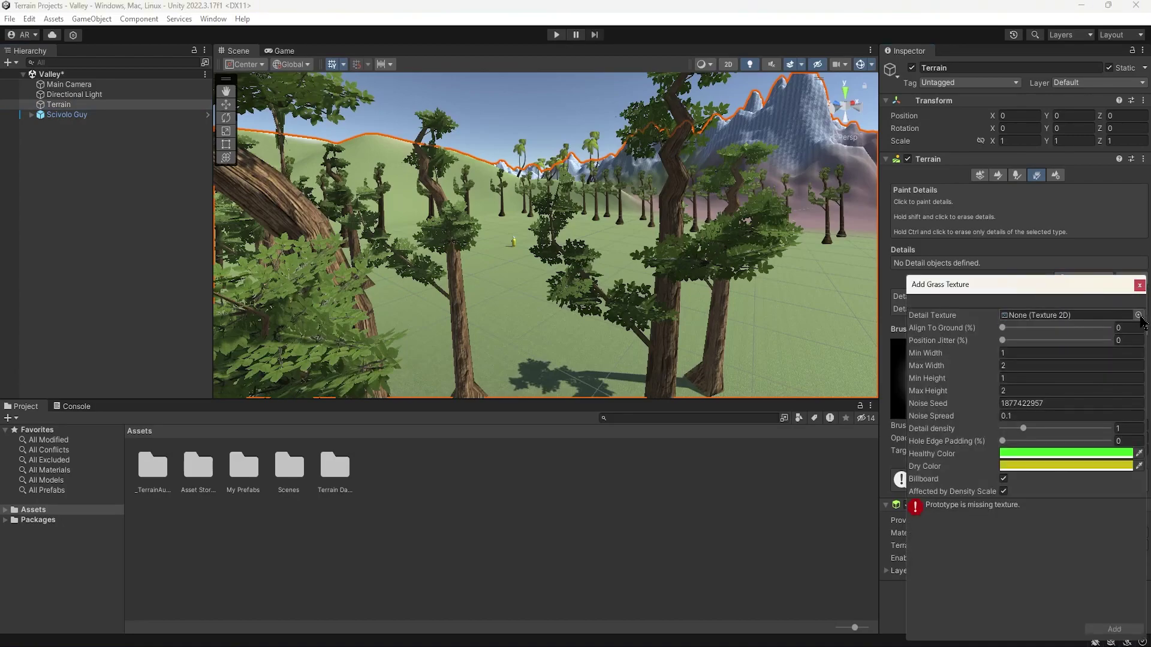
left_click(1139, 315)
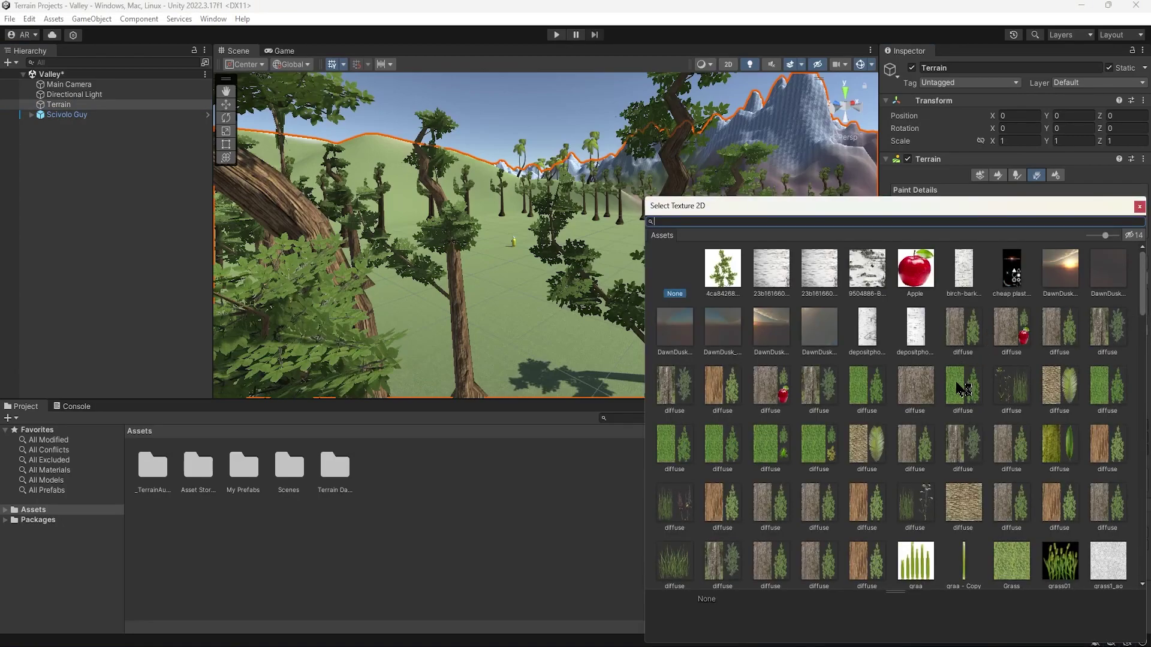
scroll(962, 389, "down", 5)
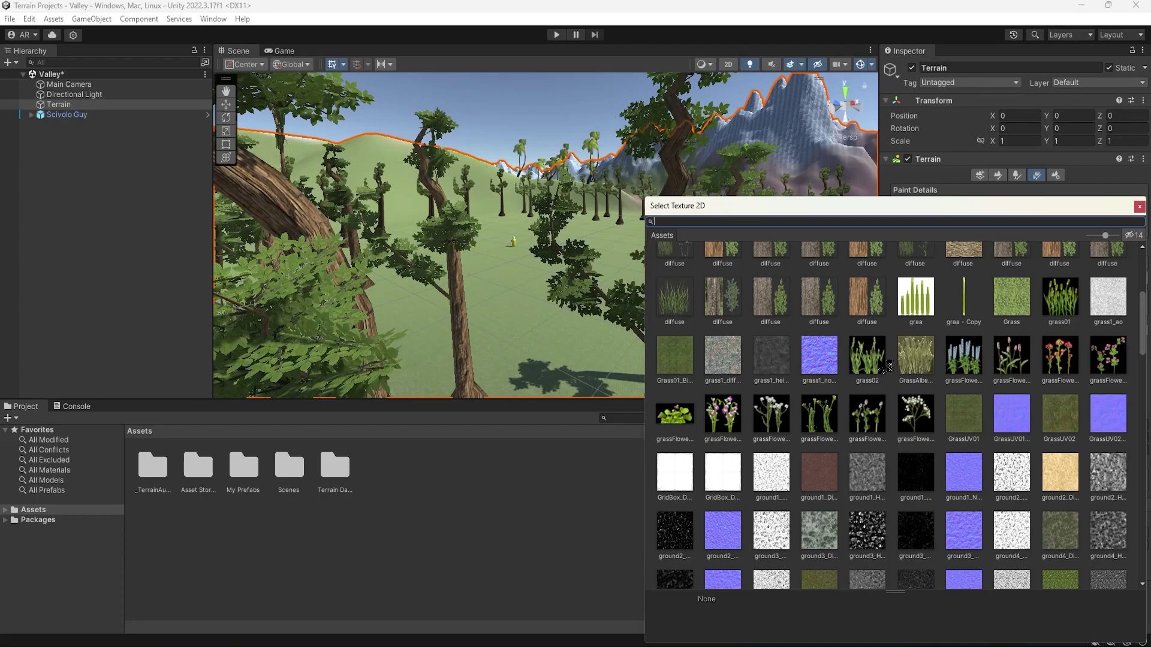
left_click(882, 364)
left_click(1075, 307)
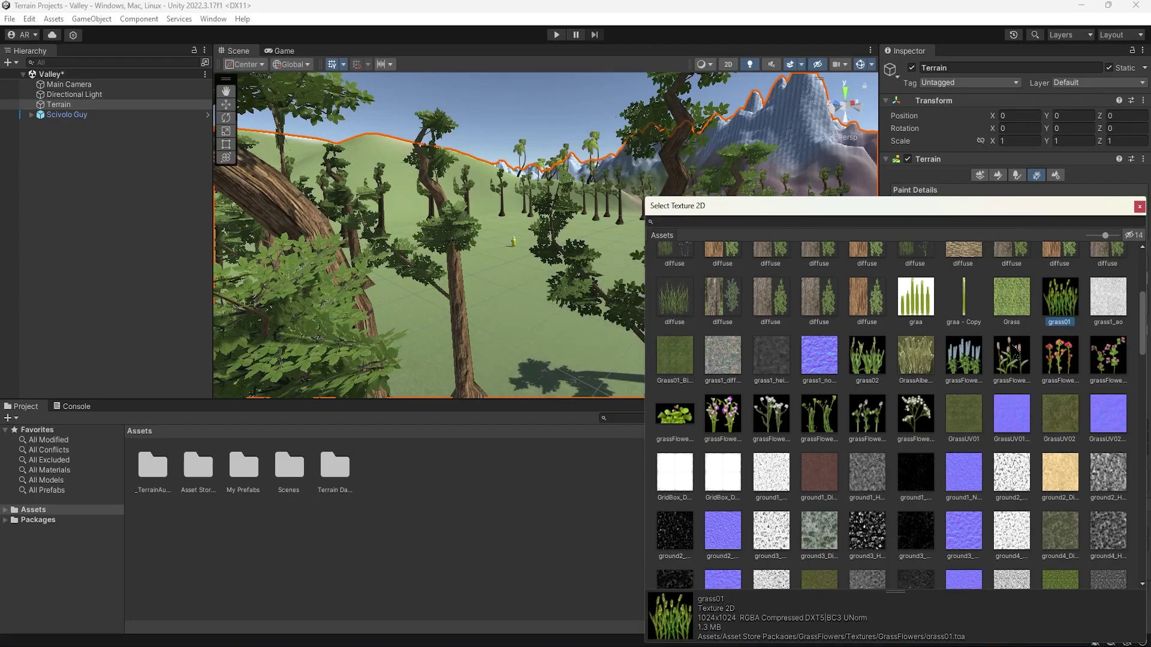
left_click(870, 360)
left_click(1067, 307)
double_click(1069, 307)
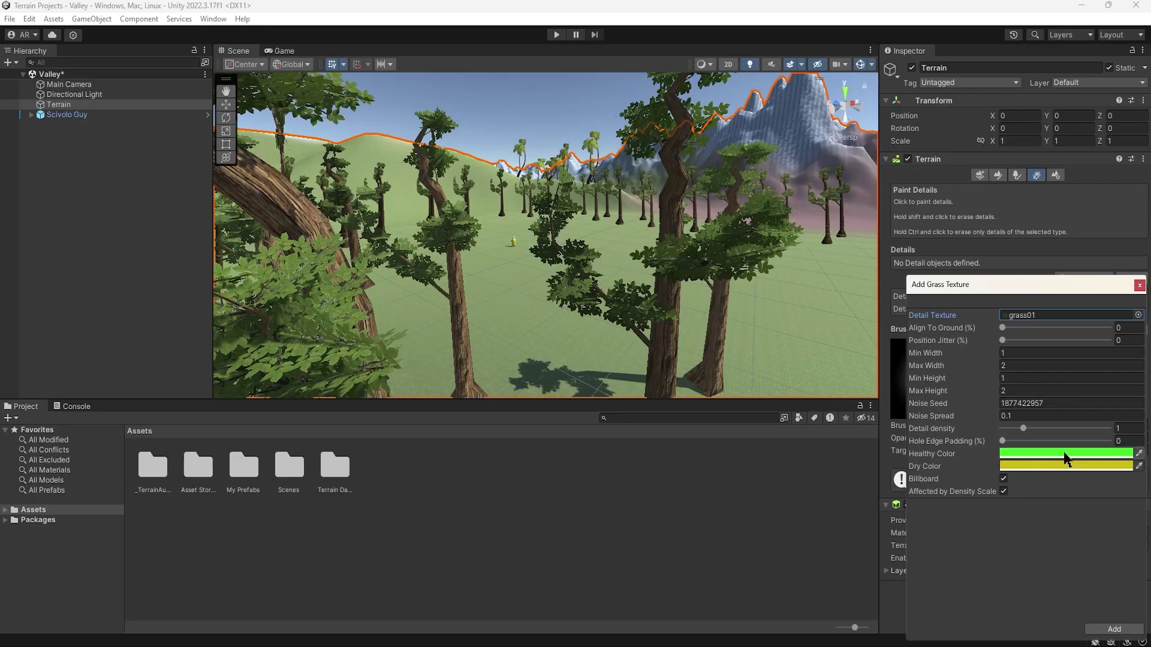
left_click(1116, 630)
Step: Reduce the detail brush size to 22.4 and paint grass01 on the ground around Scivolo Guy
mouse_move(668, 288)
middle_mouse_down()
mouse_move(539, 287)
mouse_move(514, 304)
middle_mouse_up()
scroll(514, 303, "up", 3)
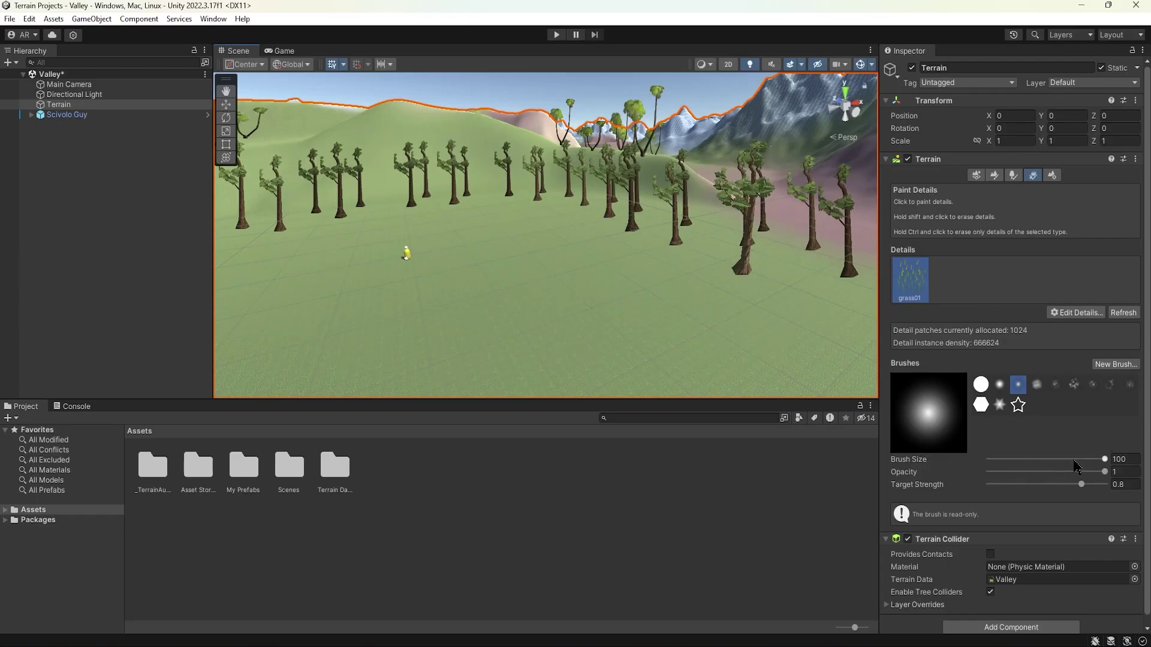
middle_click_drag(506, 298, 463, 285)
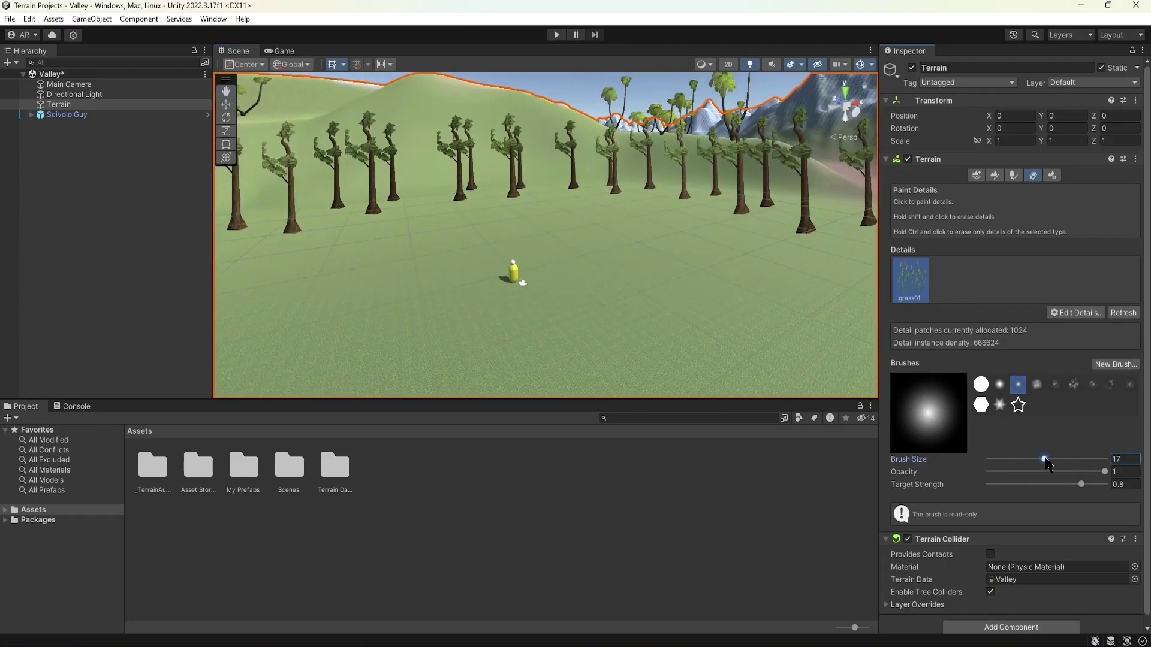
mouse_move(618, 285)
left_mouse_down()
mouse_move(583, 296)
mouse_move(588, 276)
mouse_move(570, 249)
left_mouse_up()
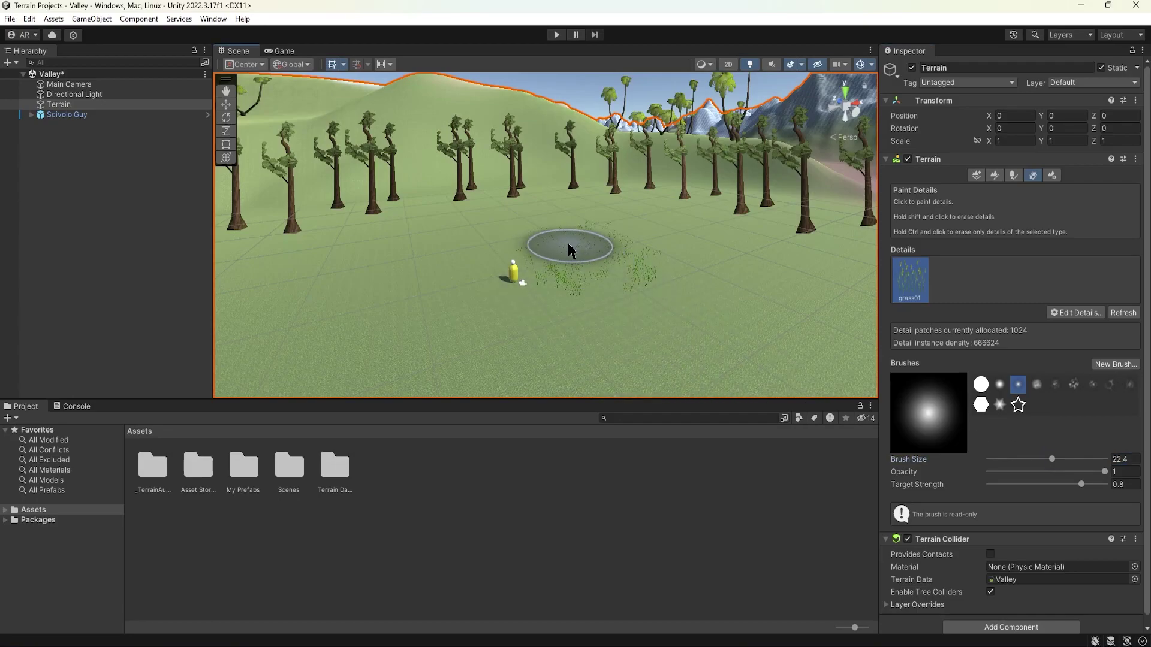
mouse_move(493, 246)
left_mouse_down()
mouse_move(427, 304)
mouse_move(539, 341)
mouse_move(649, 255)
left_mouse_up()
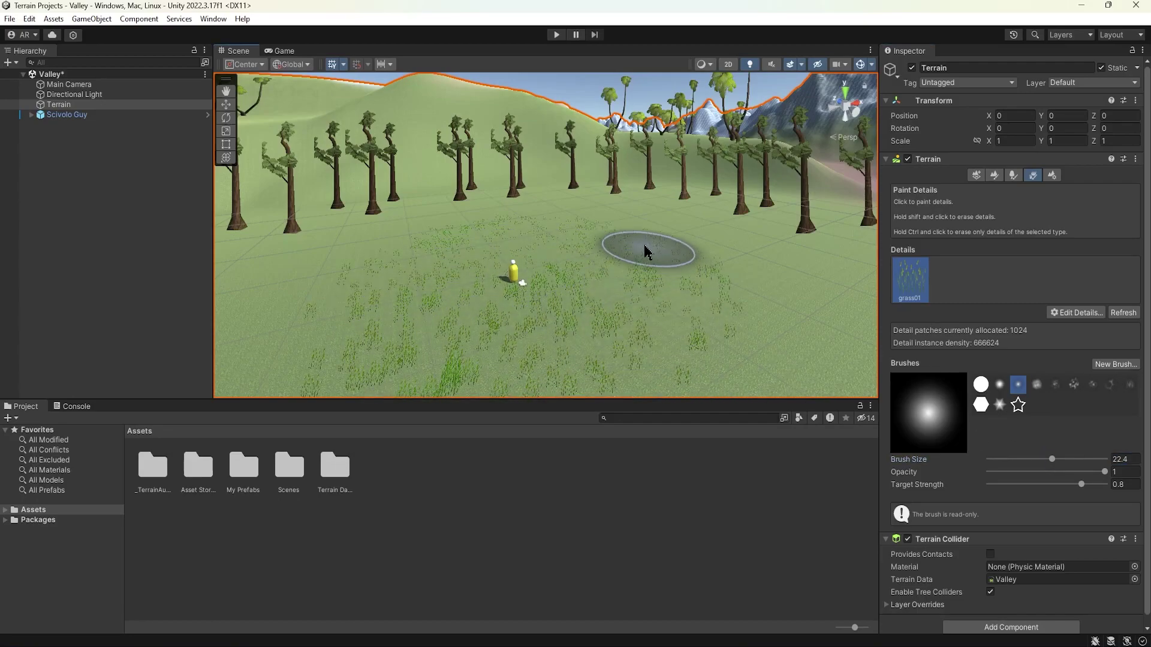
Step: Check the painted grass up close, raise the target strength to 1 and paint more grass01 beside Scivolo Guy
scroll(659, 283, "up", 6)
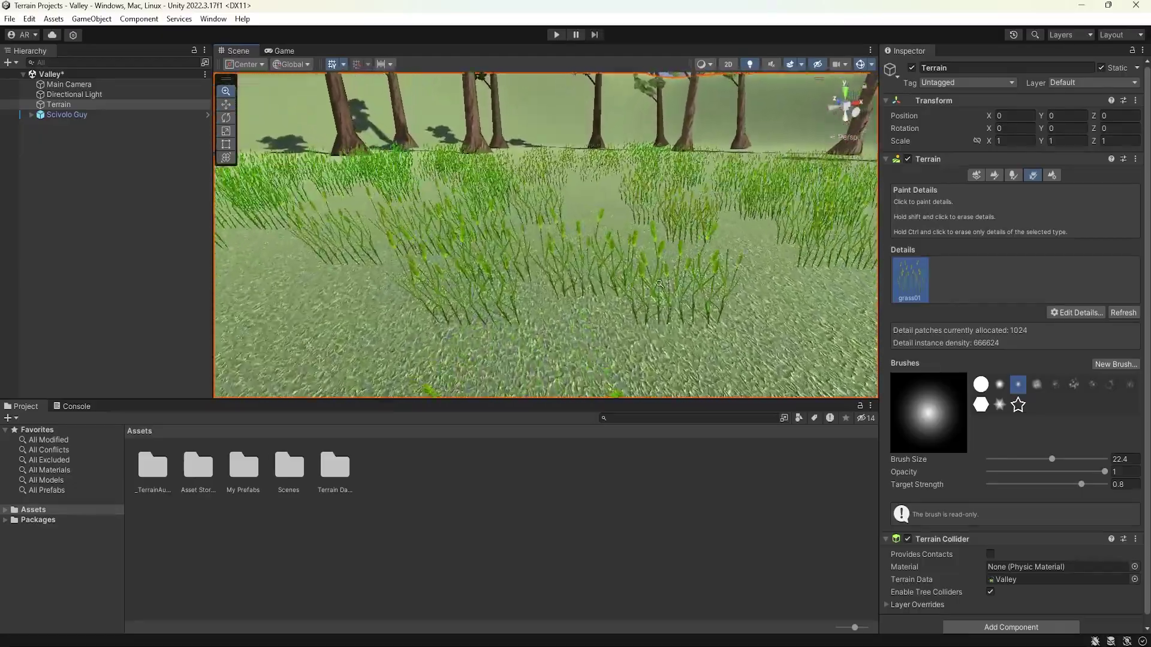
scroll(659, 283, "down", 10)
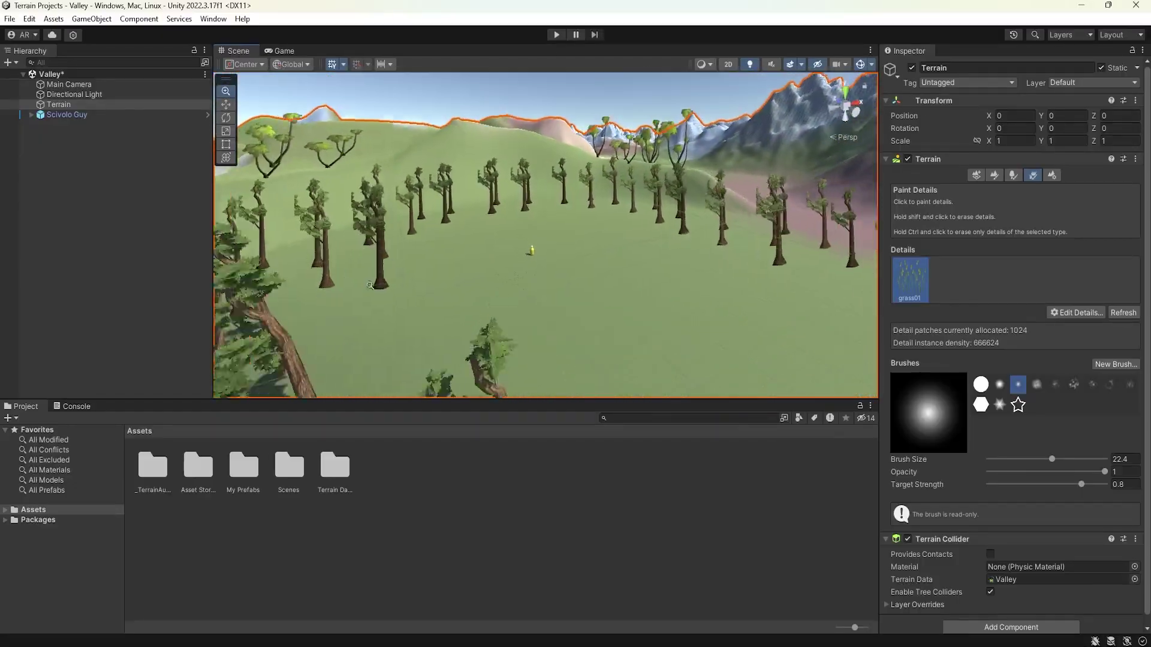
scroll(401, 285, "up", 3)
right_click_drag(401, 285, 554, 264)
middle_click_drag(524, 261, 542, 264)
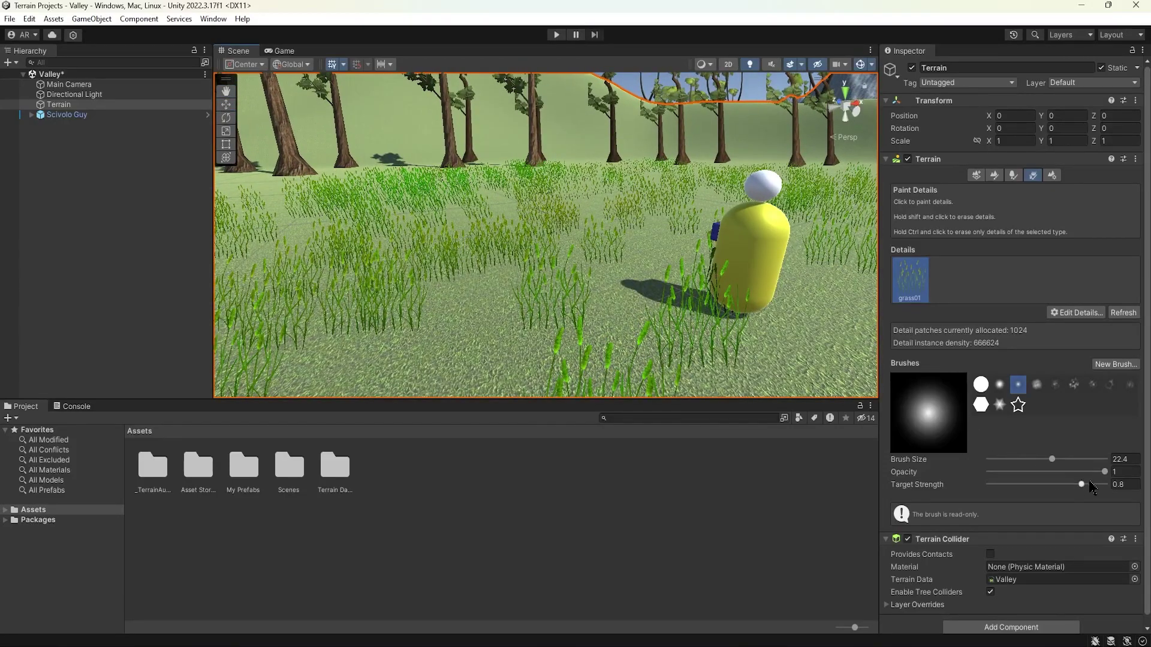
left_click_drag(1081, 485, 1104, 484)
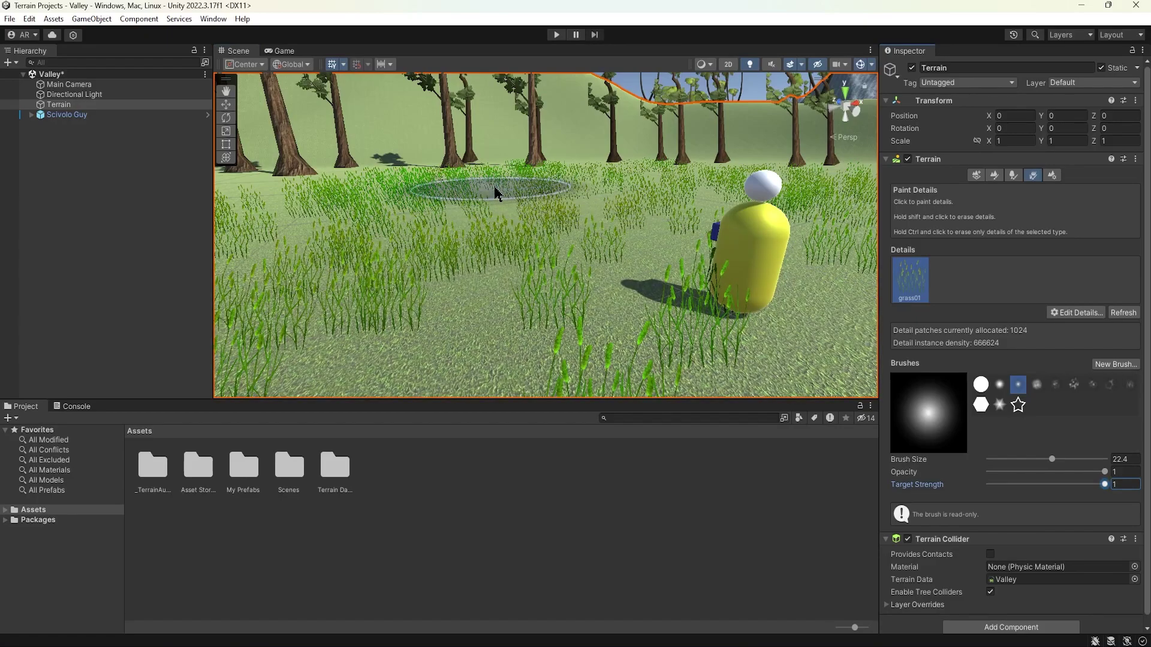
mouse_move(452, 220)
left_mouse_down()
mouse_move(450, 211)
mouse_move(676, 211)
mouse_move(689, 360)
mouse_move(713, 221)
mouse_move(547, 244)
mouse_move(492, 133)
mouse_move(498, 258)
left_mouse_up()
scroll(498, 258, "up", 10)
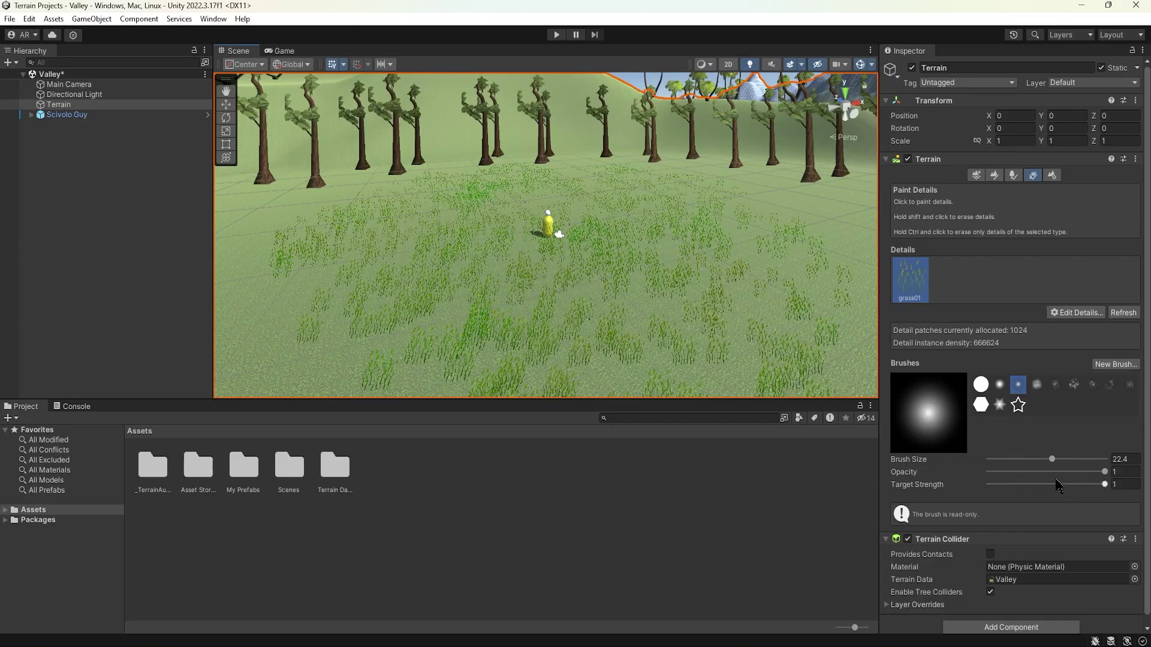
Step: Switch to the solid round brush, enlarge it to 84 and paint grass01 across the tree-lined clearing around Scivolo Guy
left_click(981, 384)
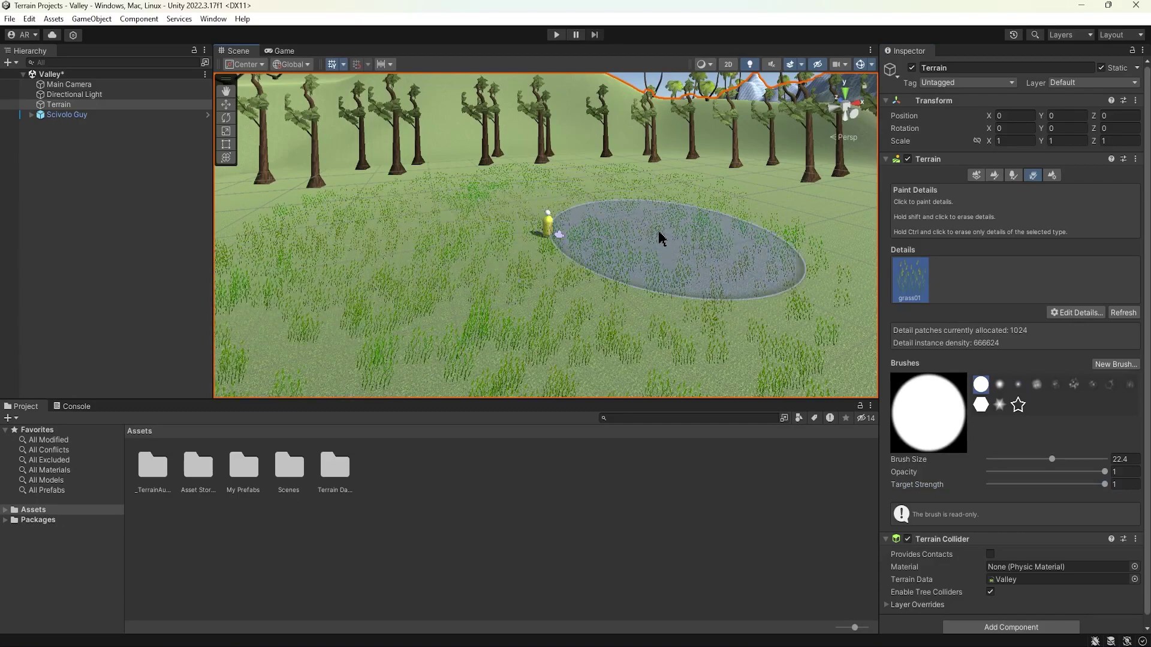
scroll(532, 249, "down", 3)
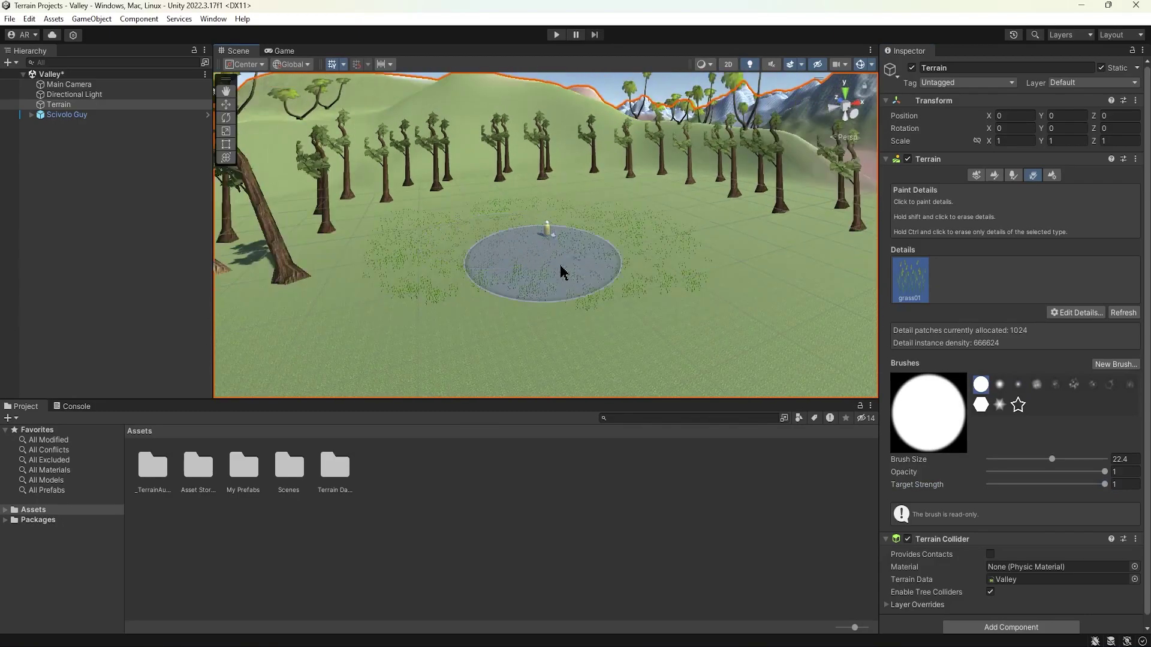
scroll(555, 270, "down", 5)
left_click_drag(556, 269, 514, 337, "alt")
right_click_drag(514, 285, 504, 245, "alt")
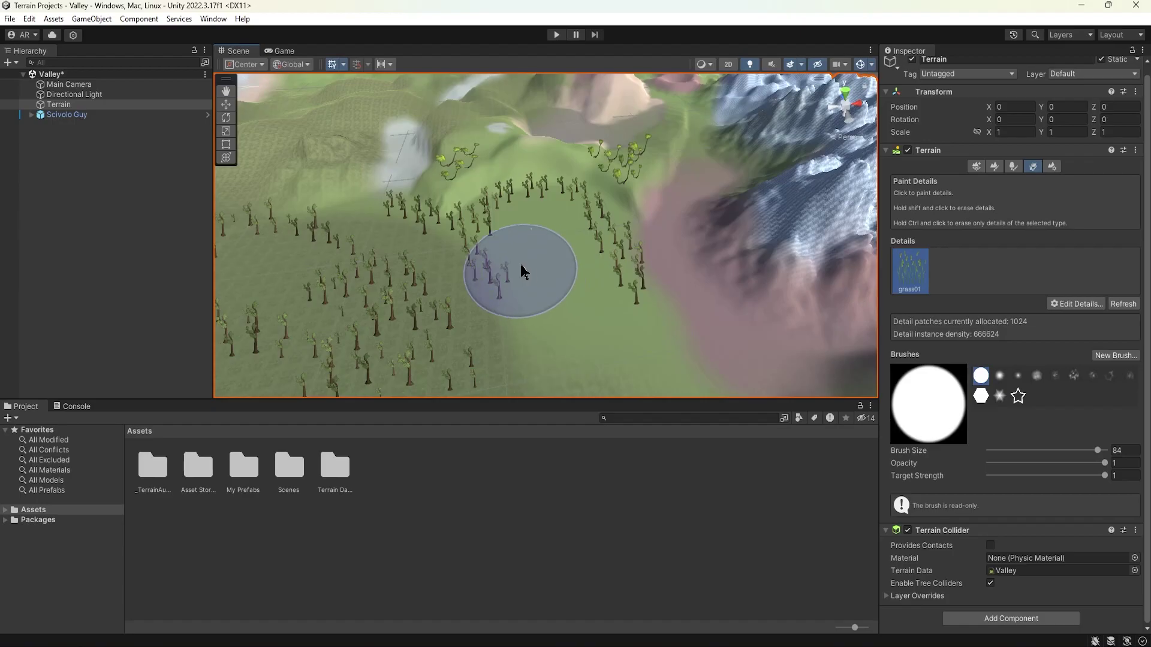
Step: Play-test the scene by walking Scivolo Guy forward and backward through the painted grass, and stop the play test
scroll(522, 267, "up", 5)
right_click_drag(1053, 278, 609, 251, "alt")
middle_click_drag(609, 252, 668, 198)
left_click(554, 35)
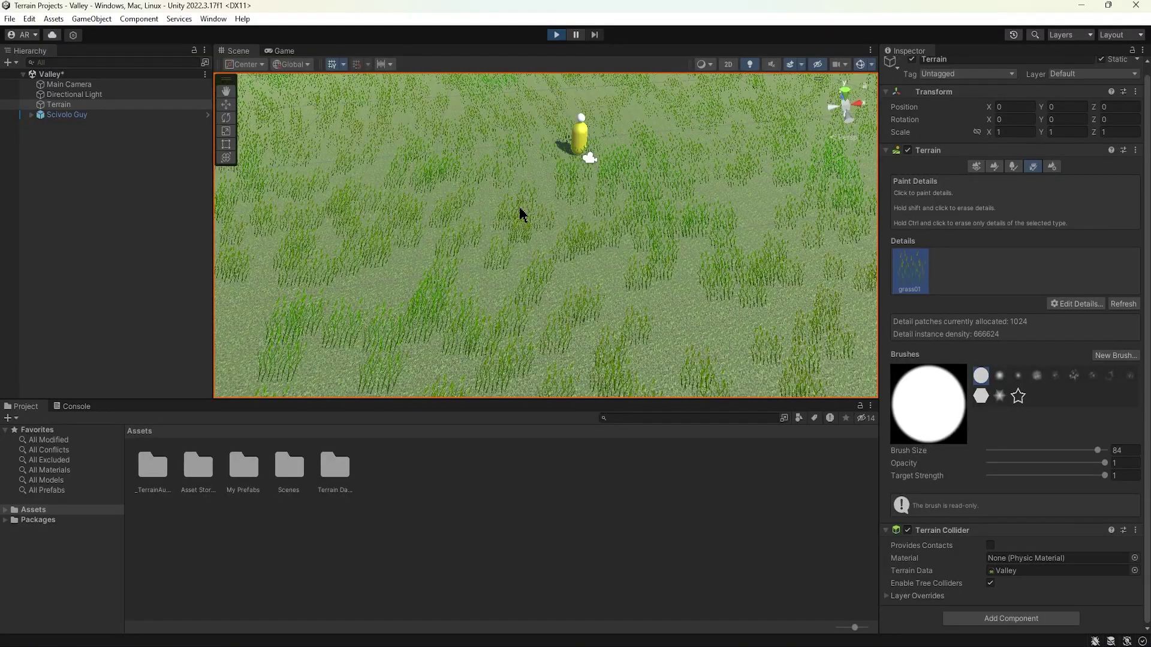
key("w")
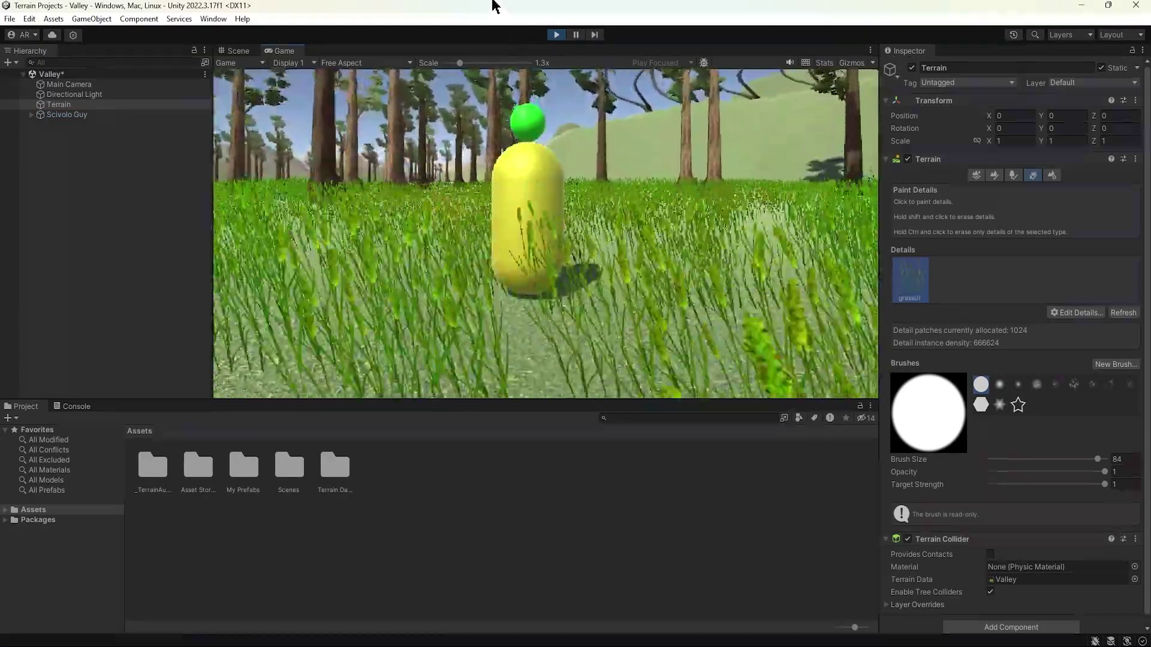
key("s")
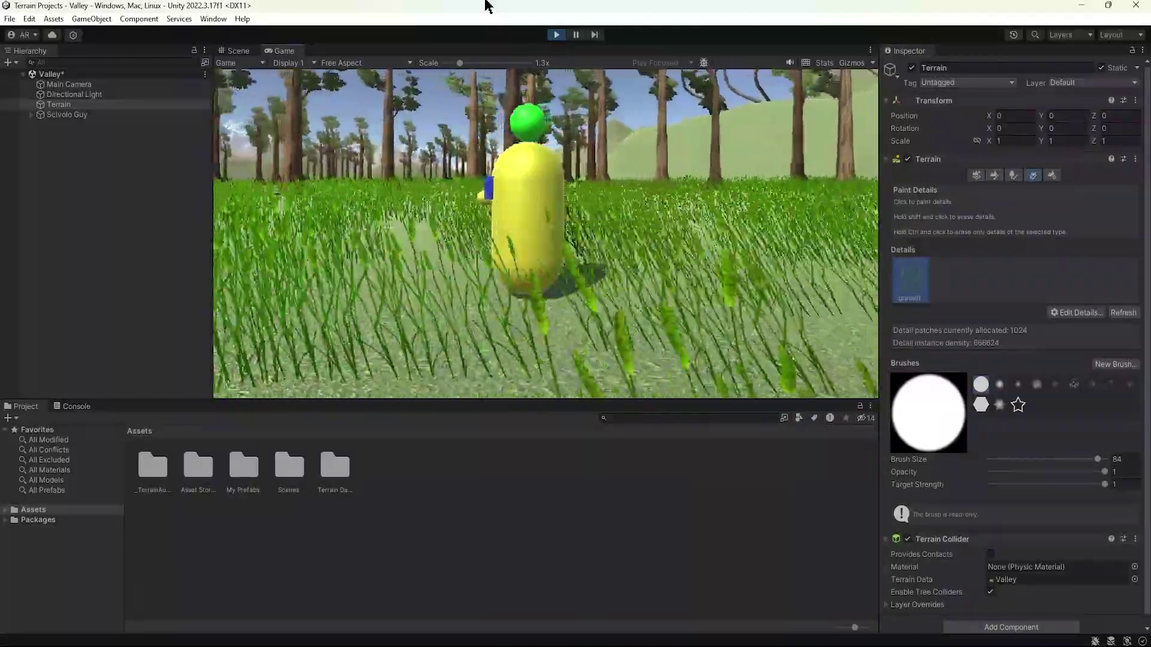
left_click(556, 35)
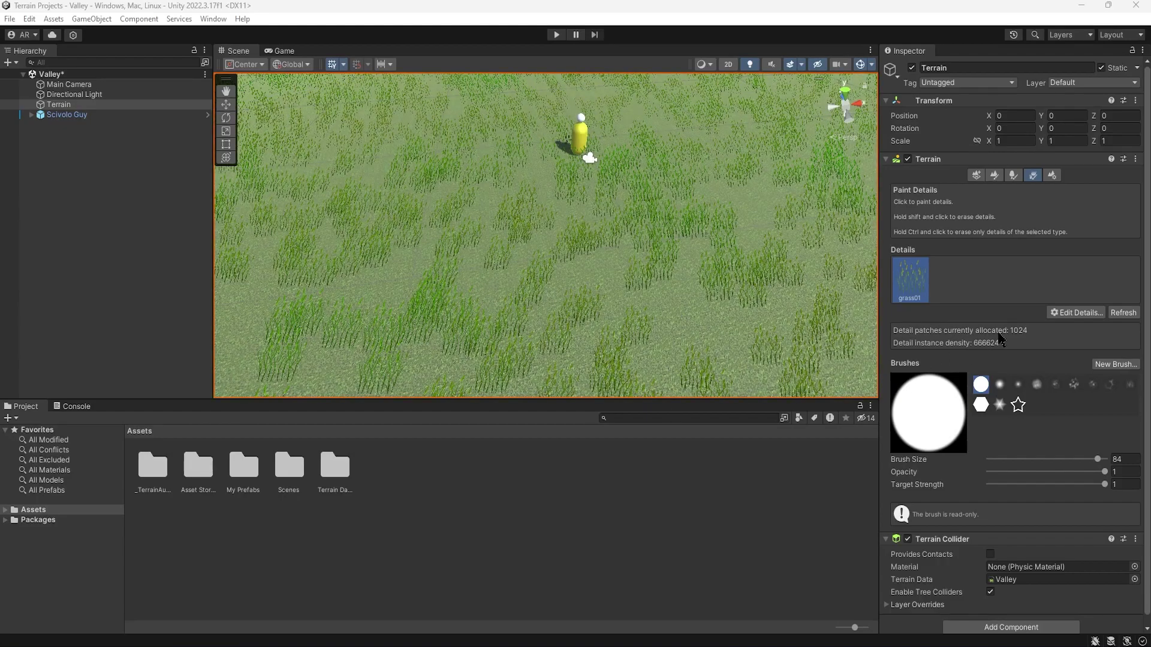
Step: Edit the grass01 detail and set its healthy color to the muted green 84C37B
left_click(1077, 312)
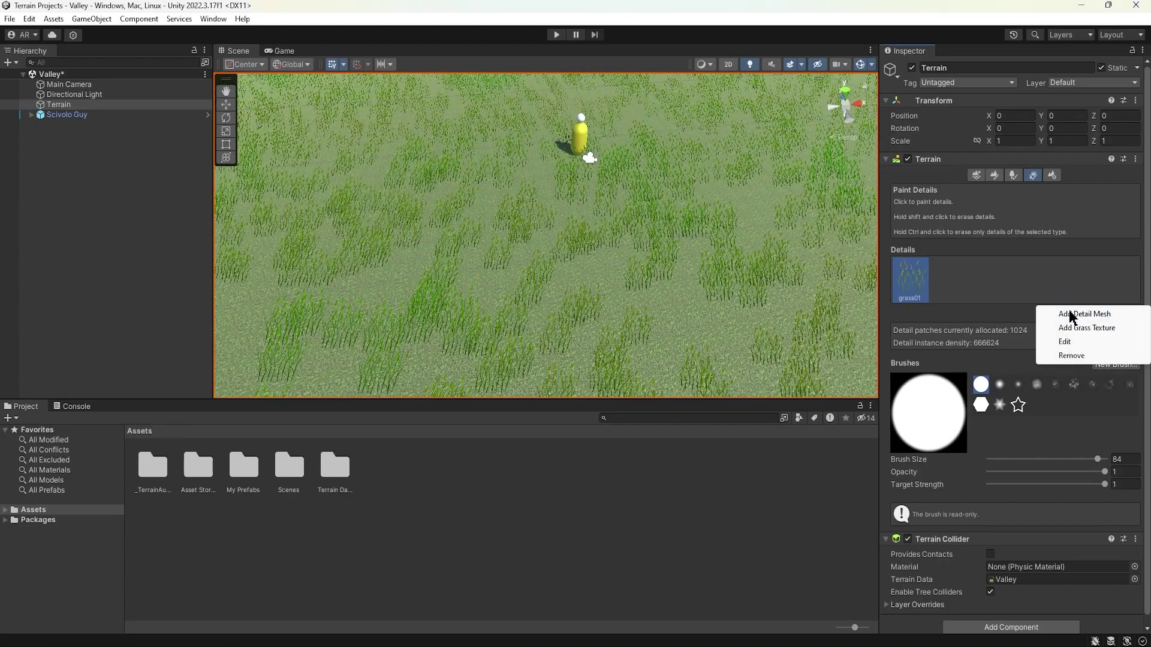
left_click(1076, 343)
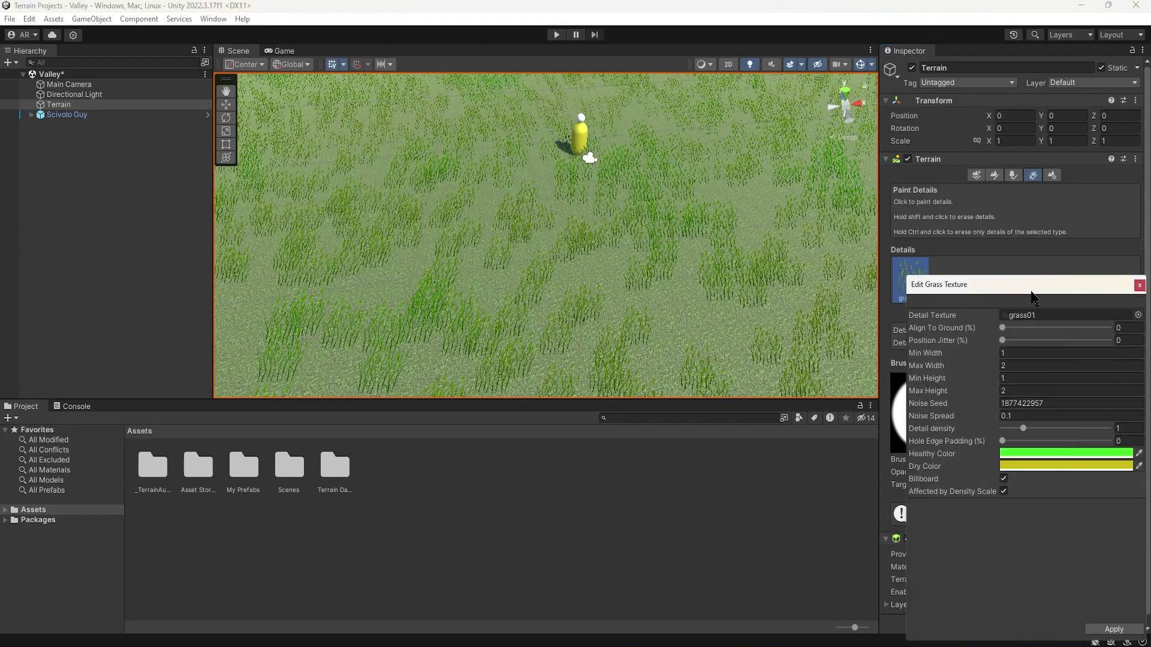
left_click(1043, 454)
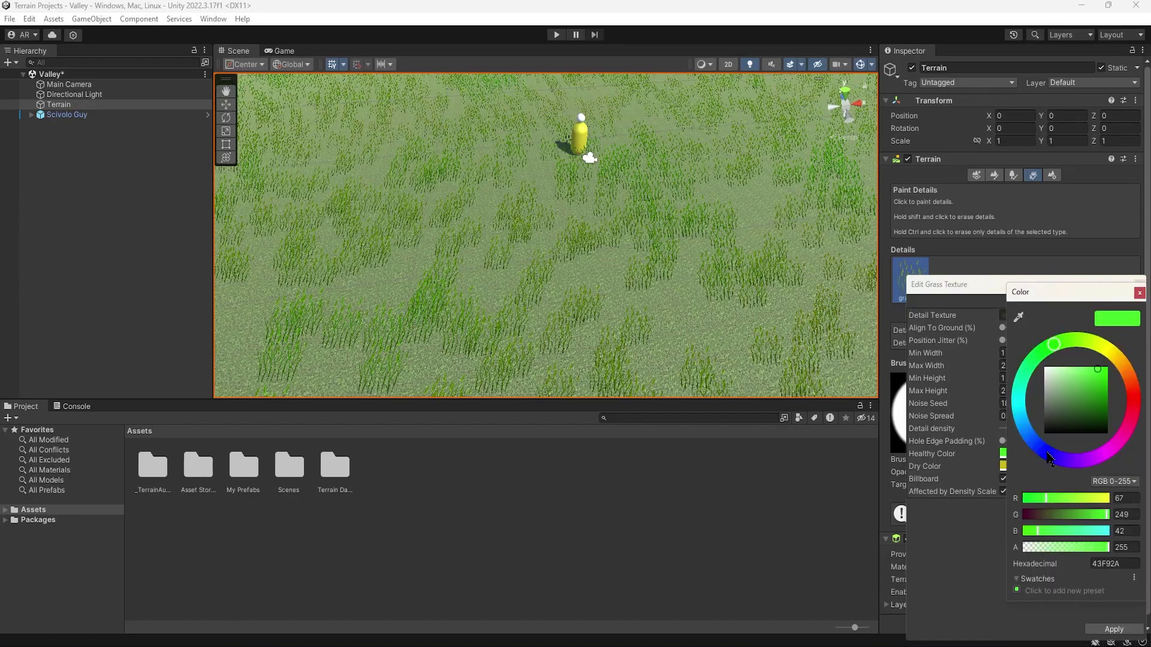
mouse_move(1079, 386)
left_mouse_down()
mouse_move(1106, 398)
mouse_move(1102, 412)
mouse_move(1072, 392)
left_mouse_up()
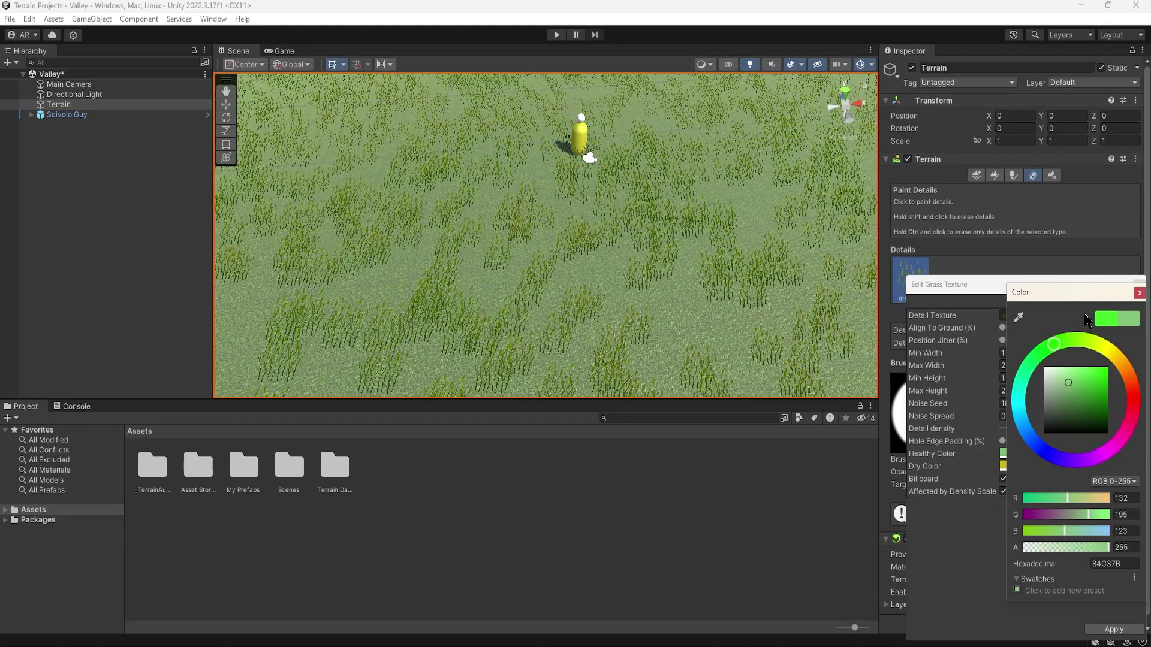
left_click(1136, 292)
Step: Set the grass01 dry color to the dark olive 7B6F02, apply the settings and inspect the grass up close
left_click(1054, 466)
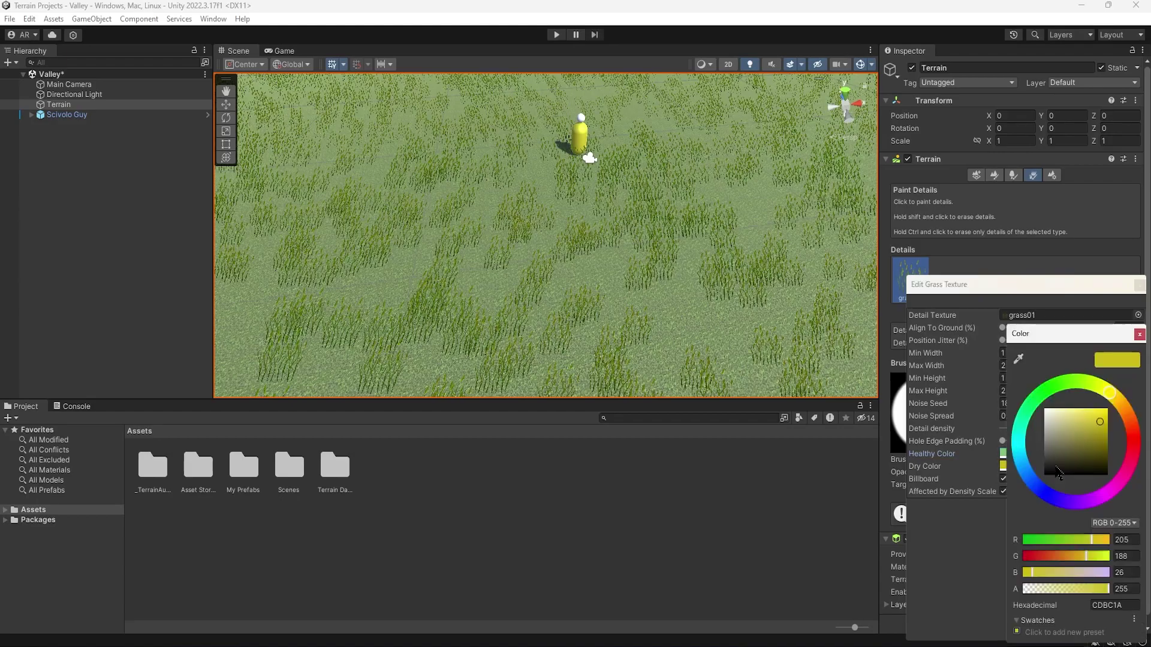
left_click_drag(1098, 424, 1108, 445)
left_click(1140, 336)
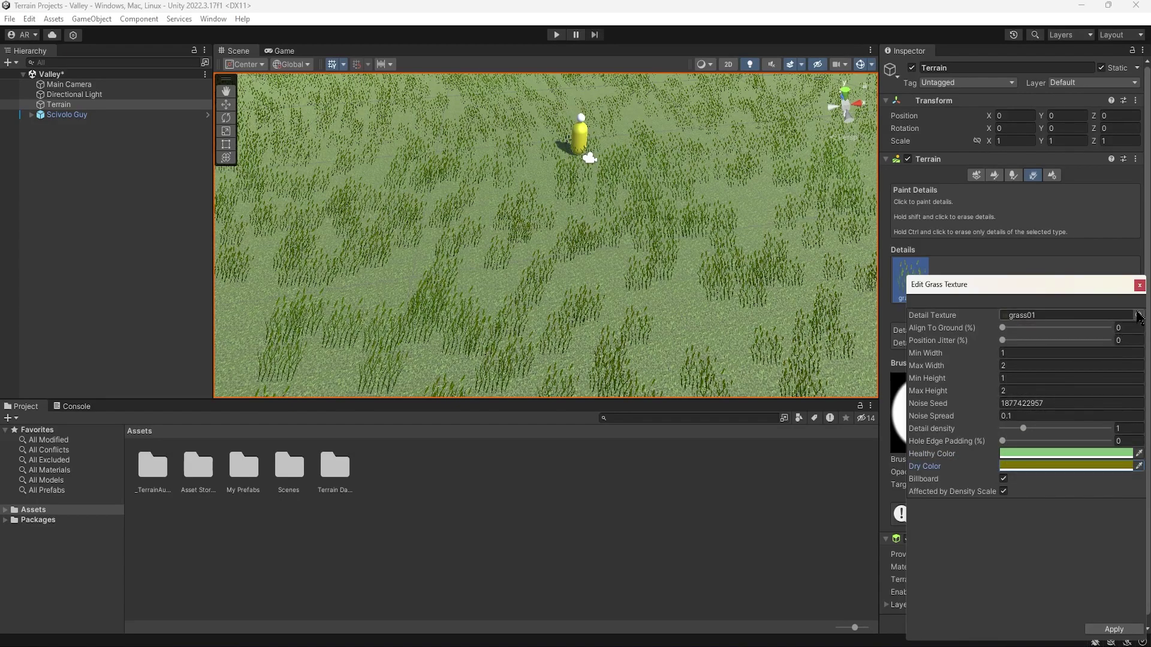
left_click(1119, 630)
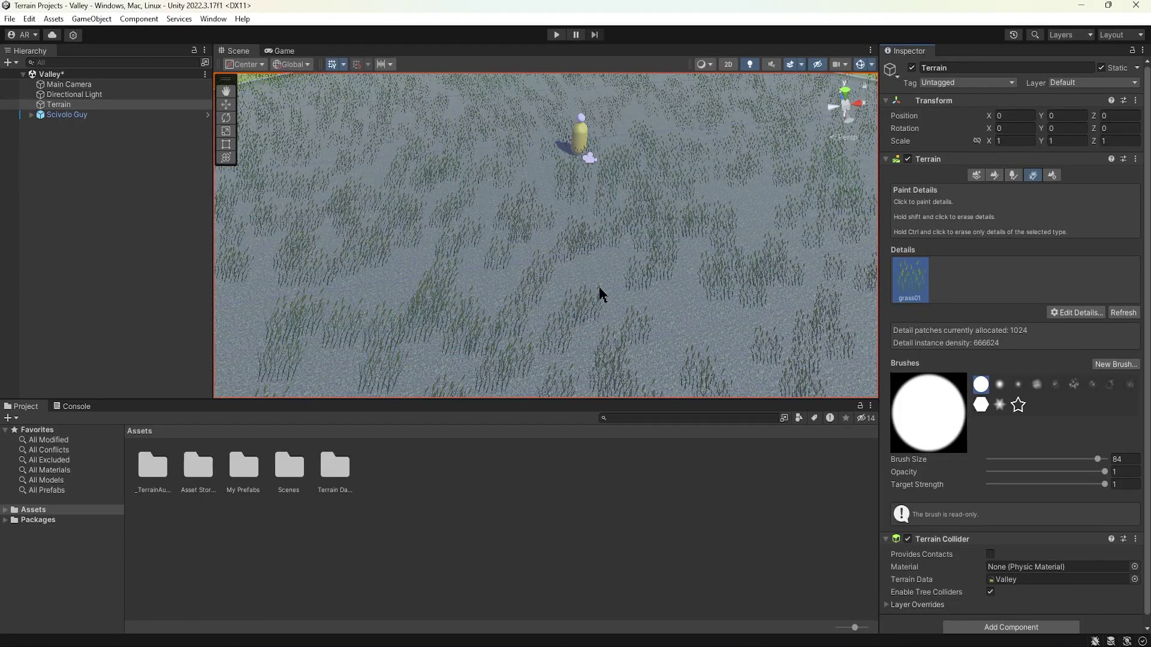
scroll(572, 264, "up", 5)
scroll(576, 258, "up", 4)
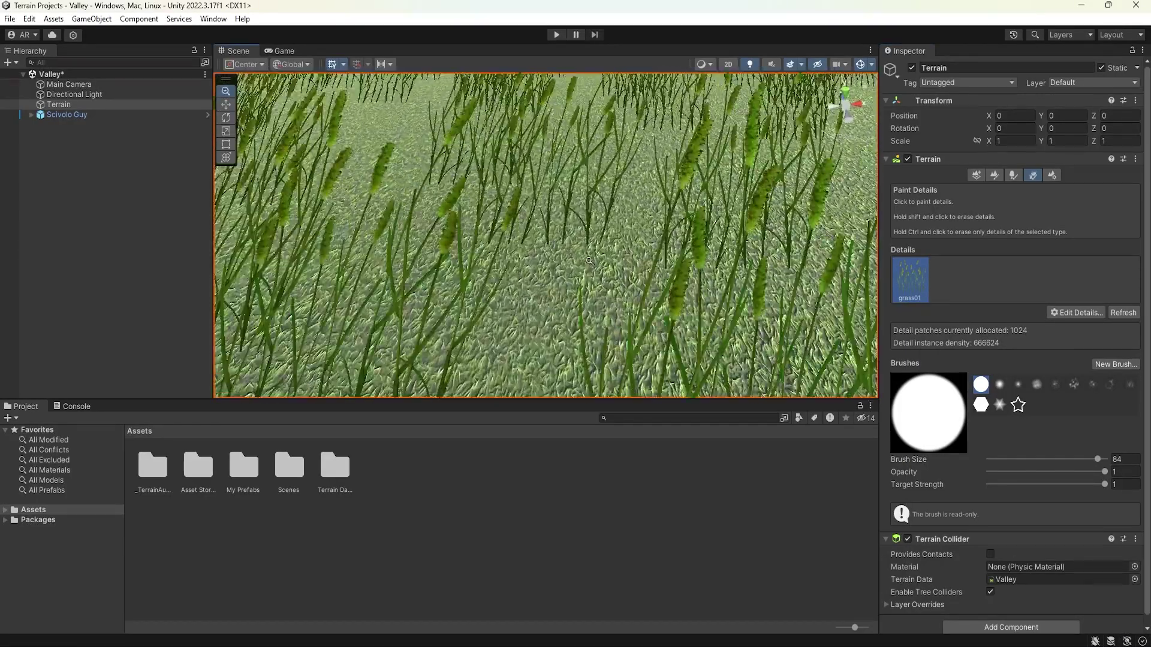
scroll(590, 261, "down", 10)
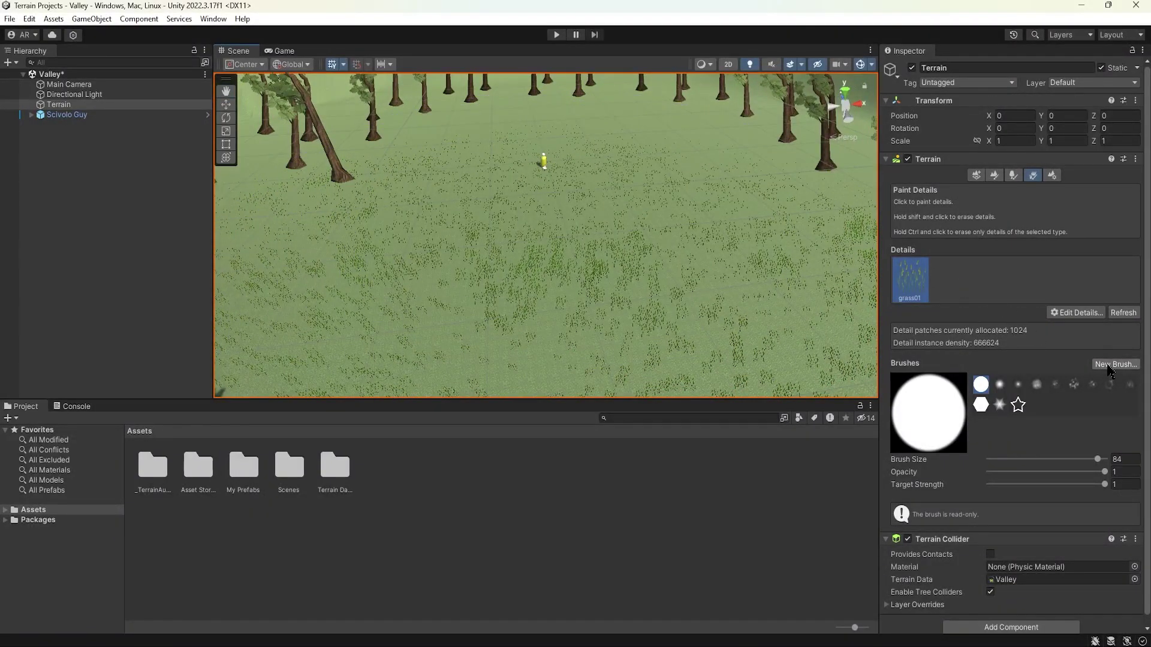
Step: Edit the grass01 detail's healthy color again, trying cyan 00C8D6 and settling on red D60022
left_click(1073, 316)
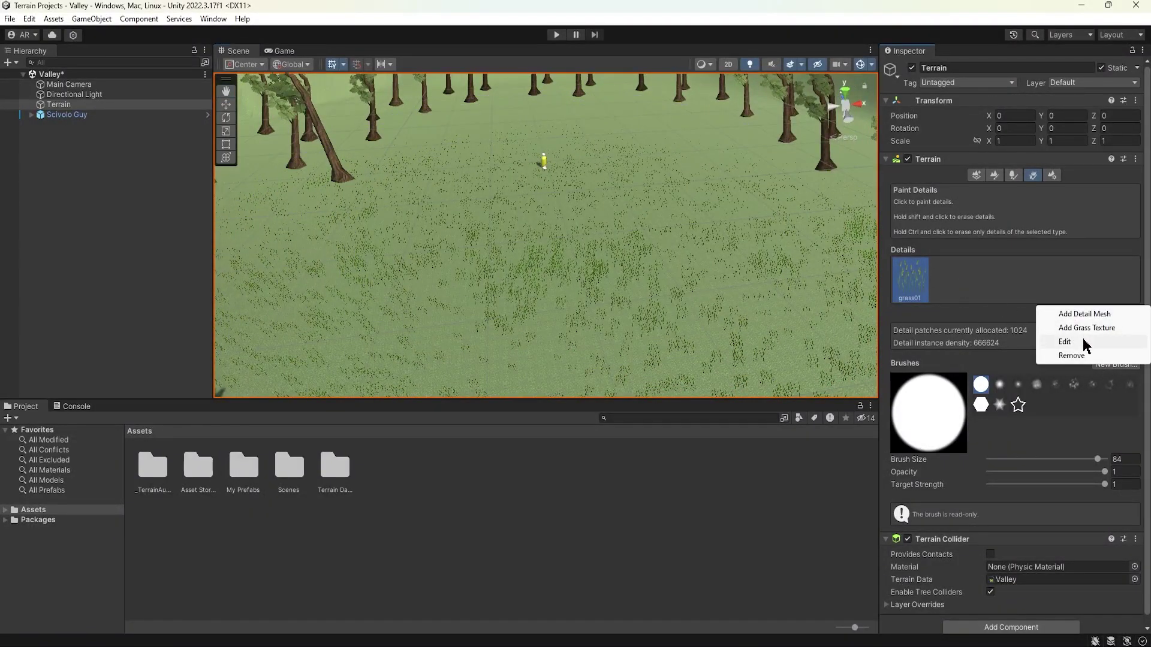
left_click(1085, 345)
left_click(1071, 455)
left_click(1024, 430)
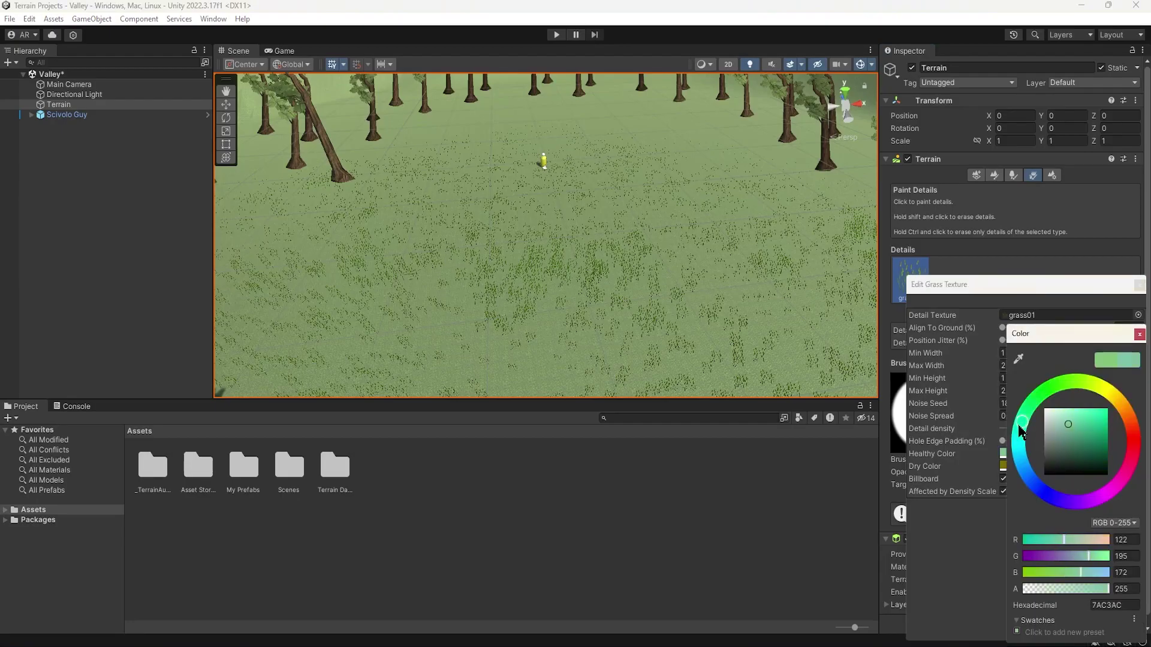
left_click_drag(1081, 444, 1124, 423)
scroll(811, 285, "up", 5)
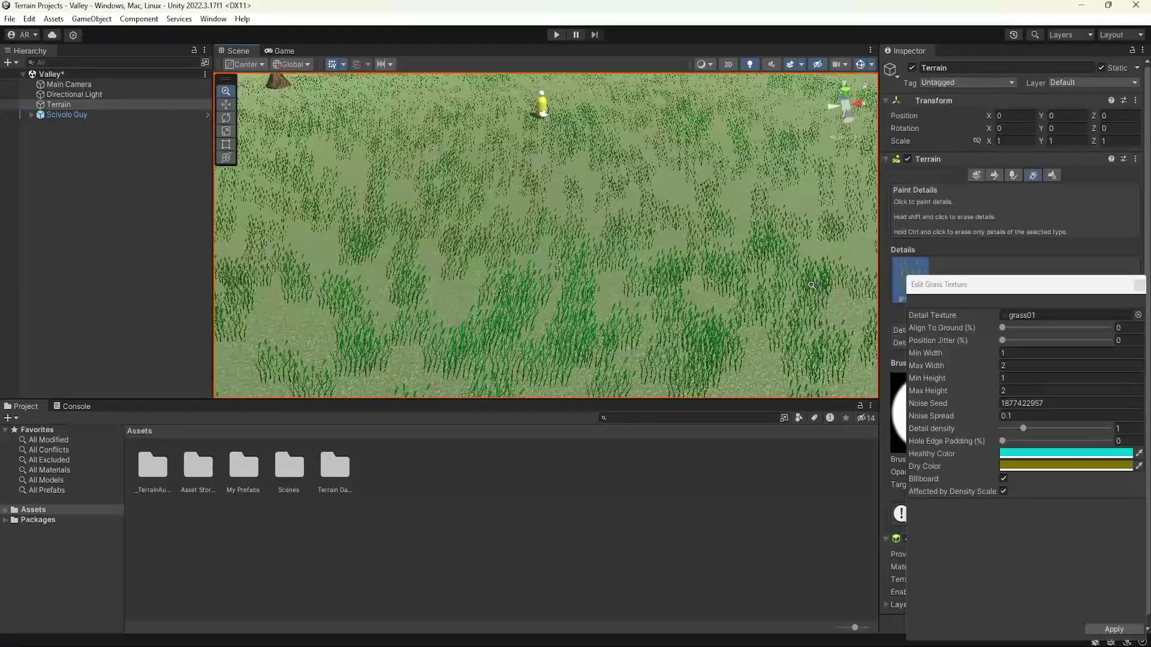
scroll(811, 285, "up", 3)
left_click(1064, 454)
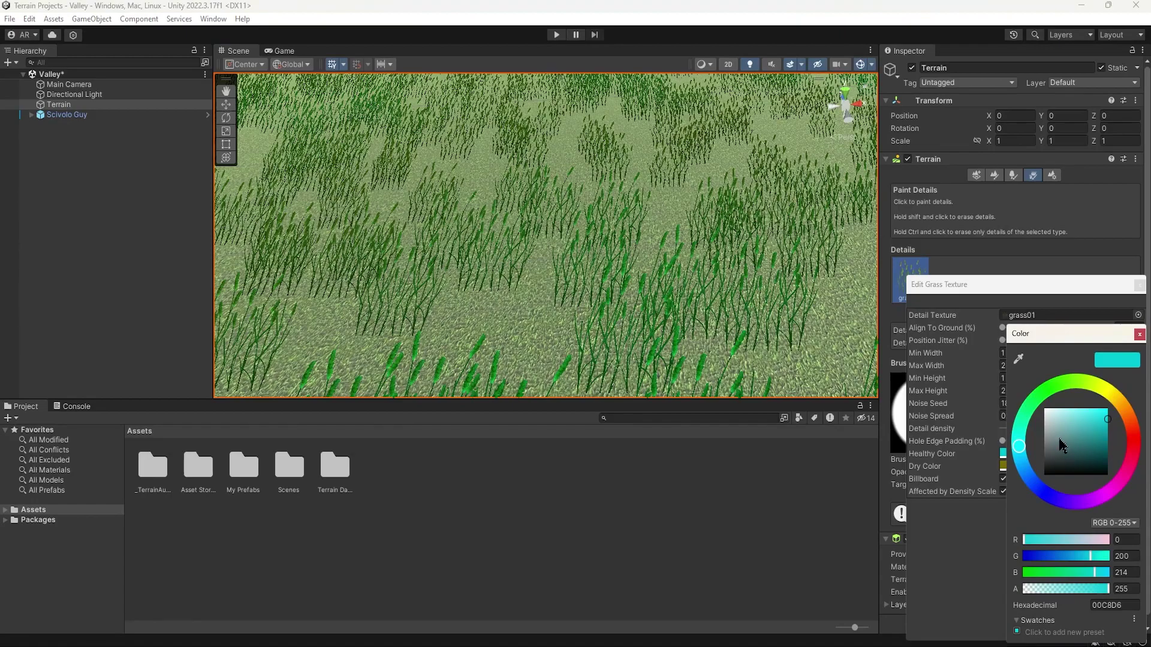
mouse_move(1133, 480)
left_mouse_down()
mouse_move(1108, 504)
mouse_move(1061, 509)
mouse_move(992, 426)
mouse_move(1049, 373)
mouse_move(1145, 468)
left_mouse_up()
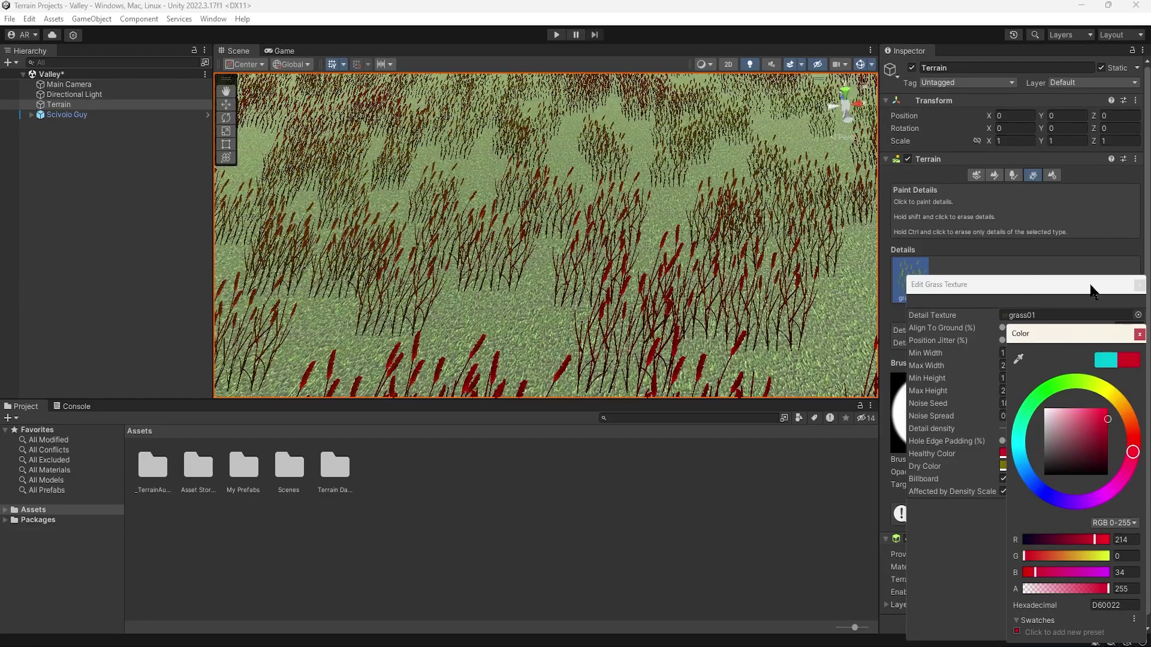
left_click(1140, 334)
Step: Change the grass01 dry color to a darker shade and apply the edited grass settings
left_click(1079, 466)
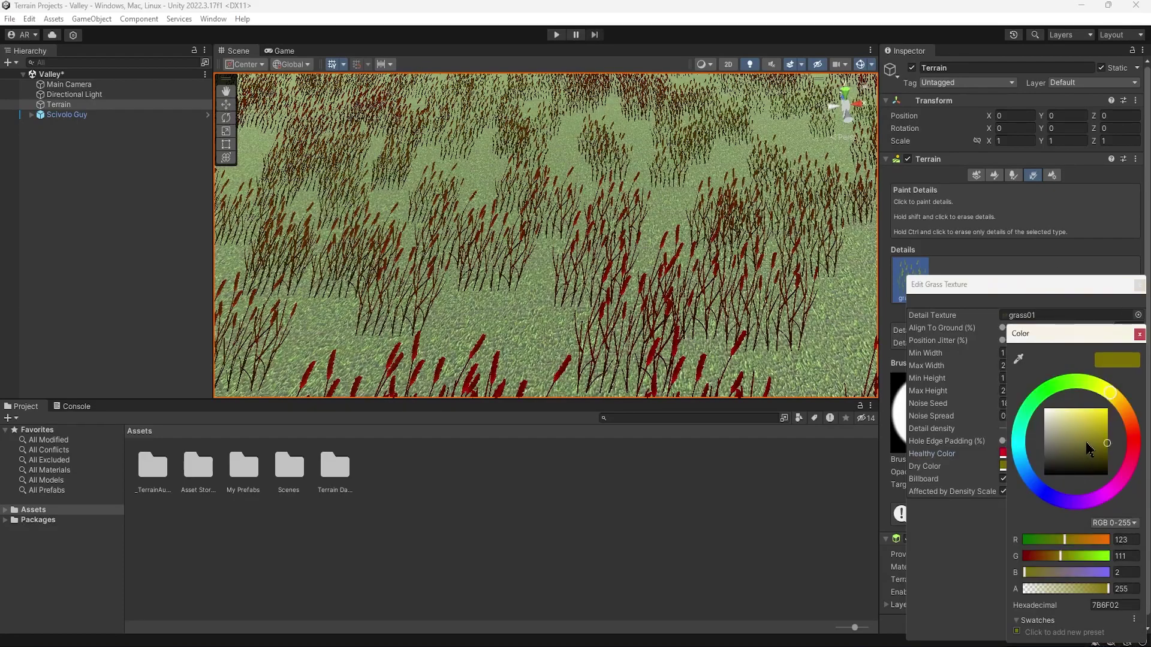
mouse_move(1090, 397)
left_mouse_down()
mouse_move(1067, 386)
mouse_move(1021, 416)
mouse_move(1049, 394)
mouse_move(1019, 445)
mouse_move(1051, 487)
left_mouse_up()
mouse_move(1107, 452)
left_mouse_down()
mouse_move(1127, 413)
mouse_move(1125, 448)
mouse_move(1124, 438)
left_mouse_up()
left_click(1139, 334)
left_click(1117, 631)
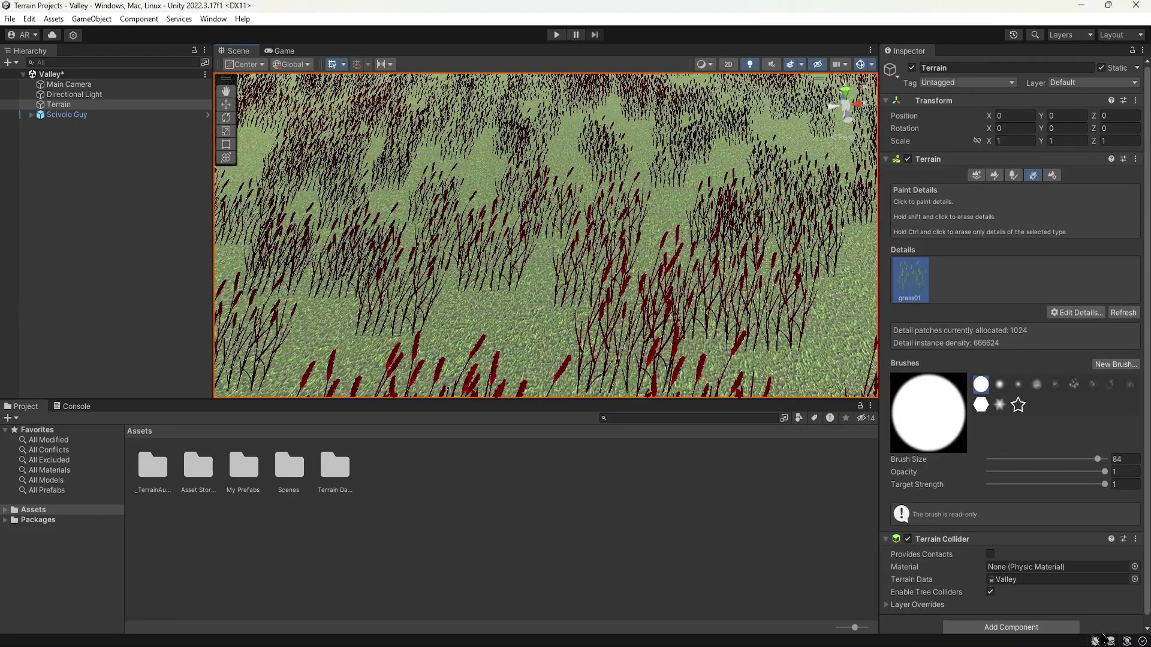
Step: Play-test the scene to view the recolored grass around Scivolo Guy, and stop the play test
scroll(595, 90, "down", 5)
key("ctrl+p")
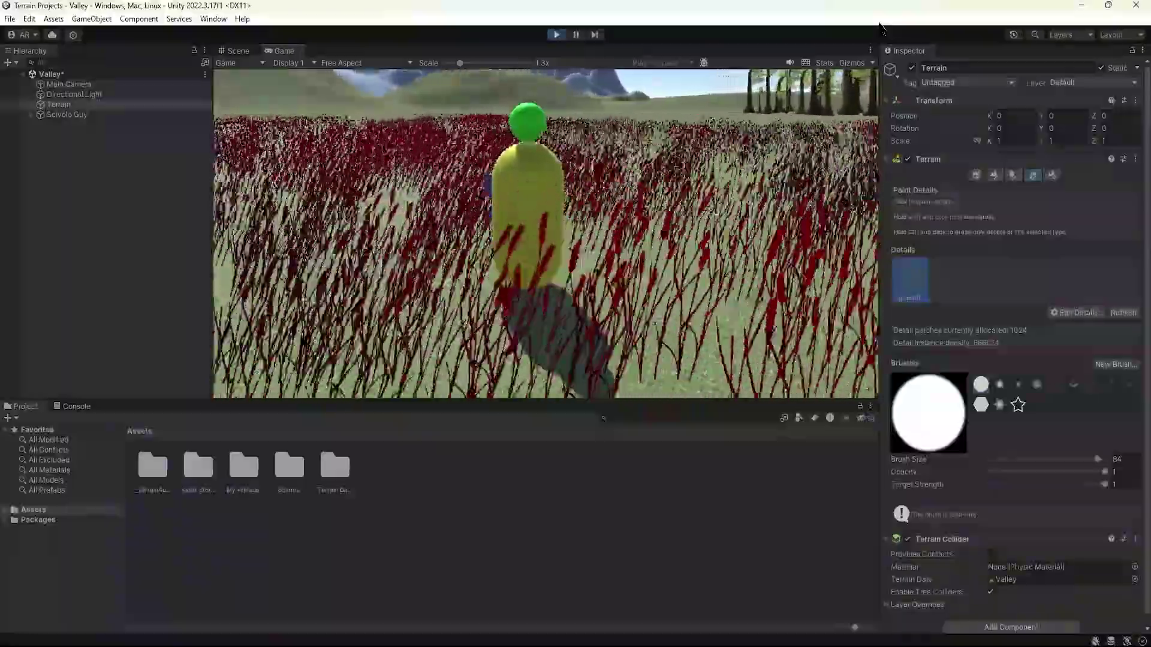
left_click(557, 35)
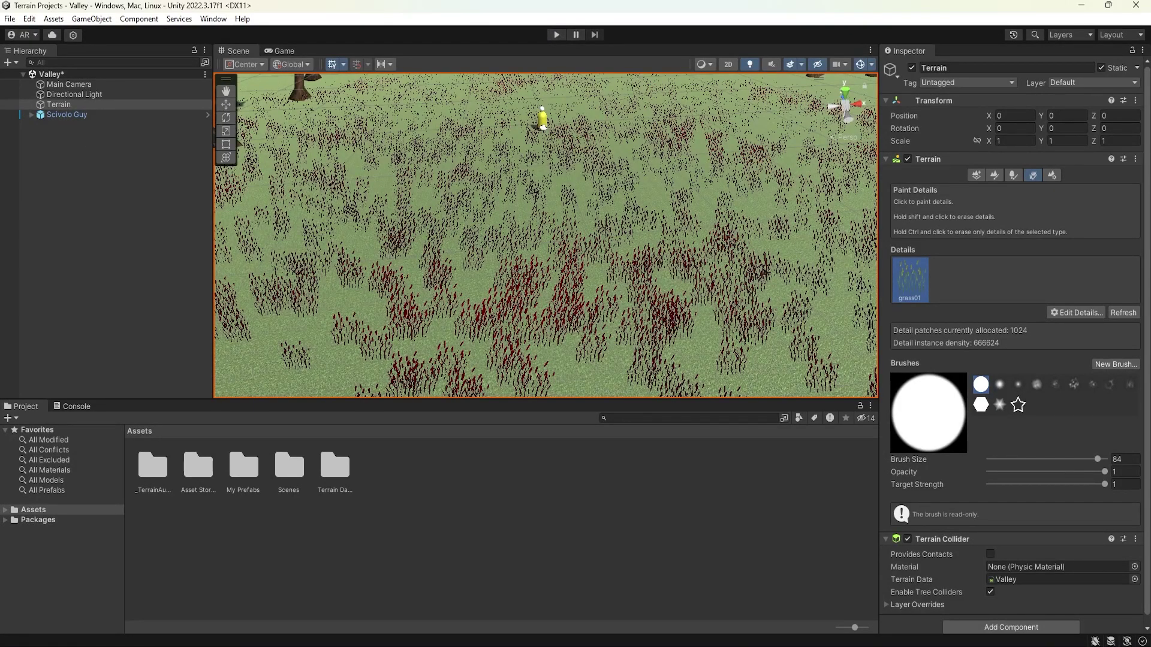
left_click(1076, 313)
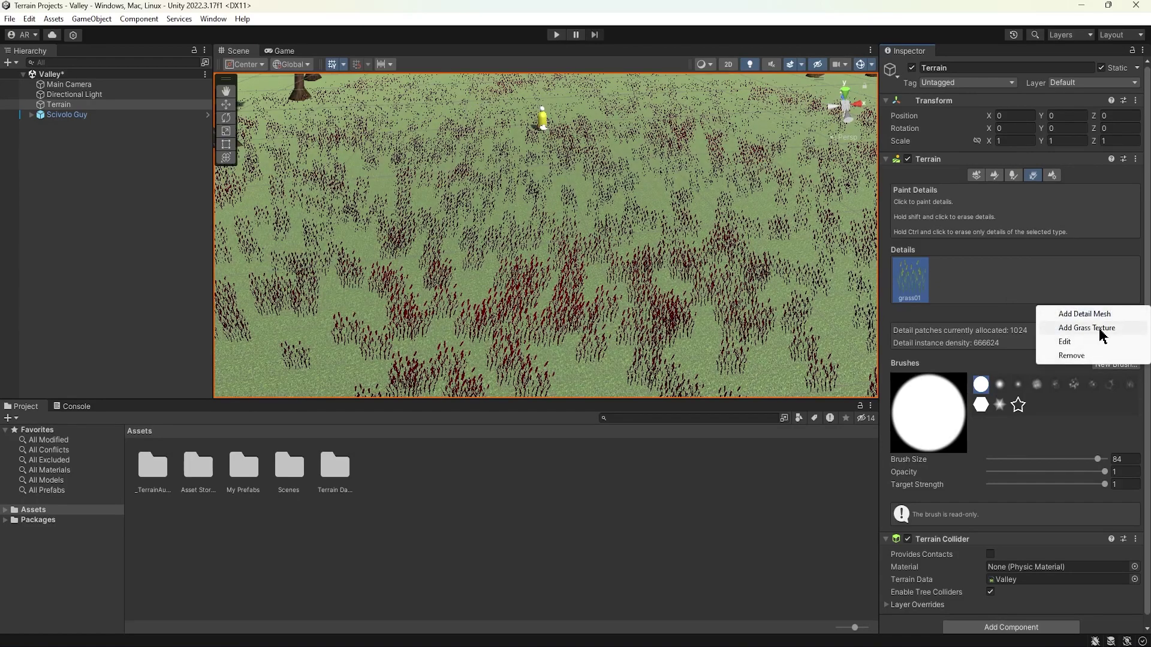
left_click(1086, 328)
left_click(1130, 321)
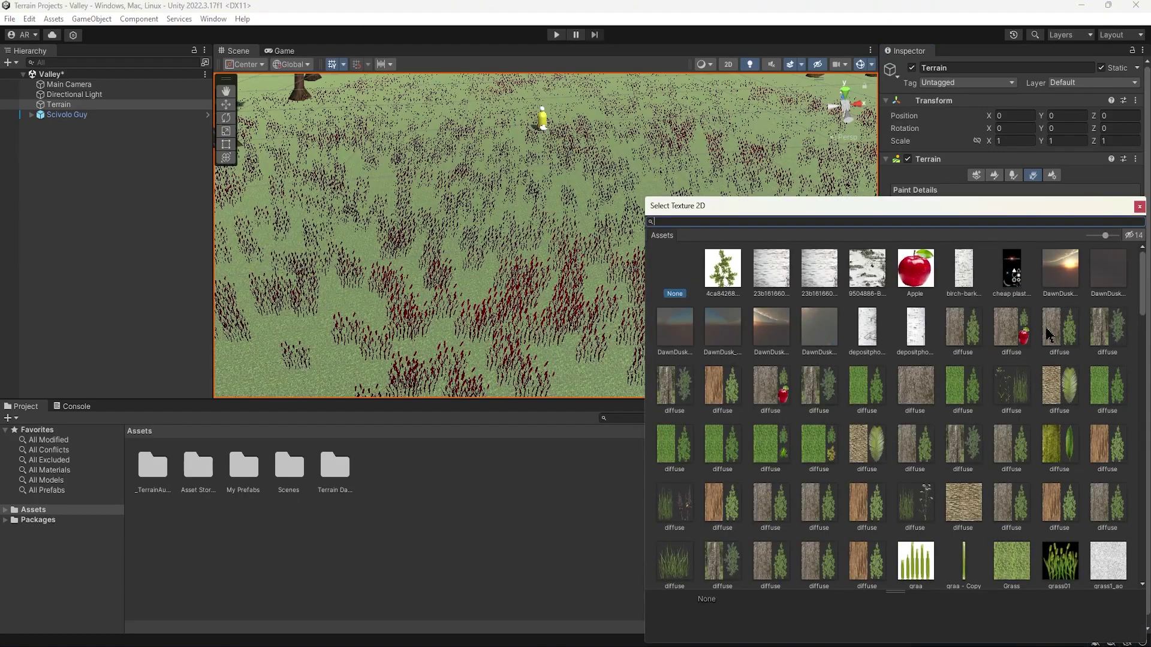
scroll(978, 370, "down", 4)
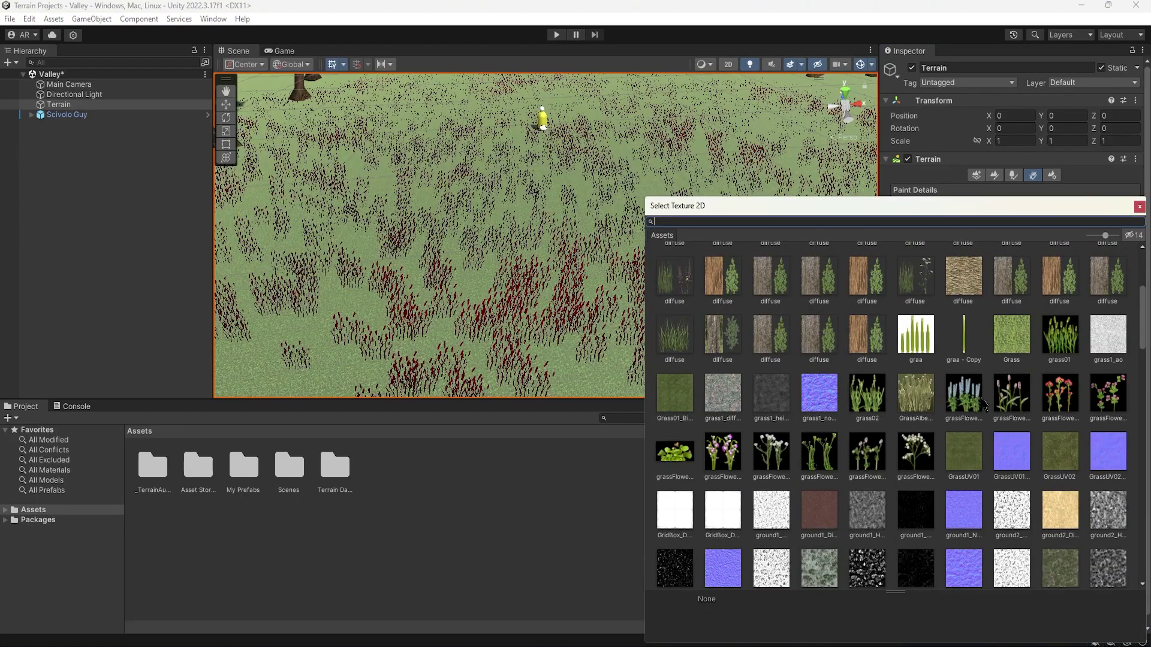
double_click(1068, 399)
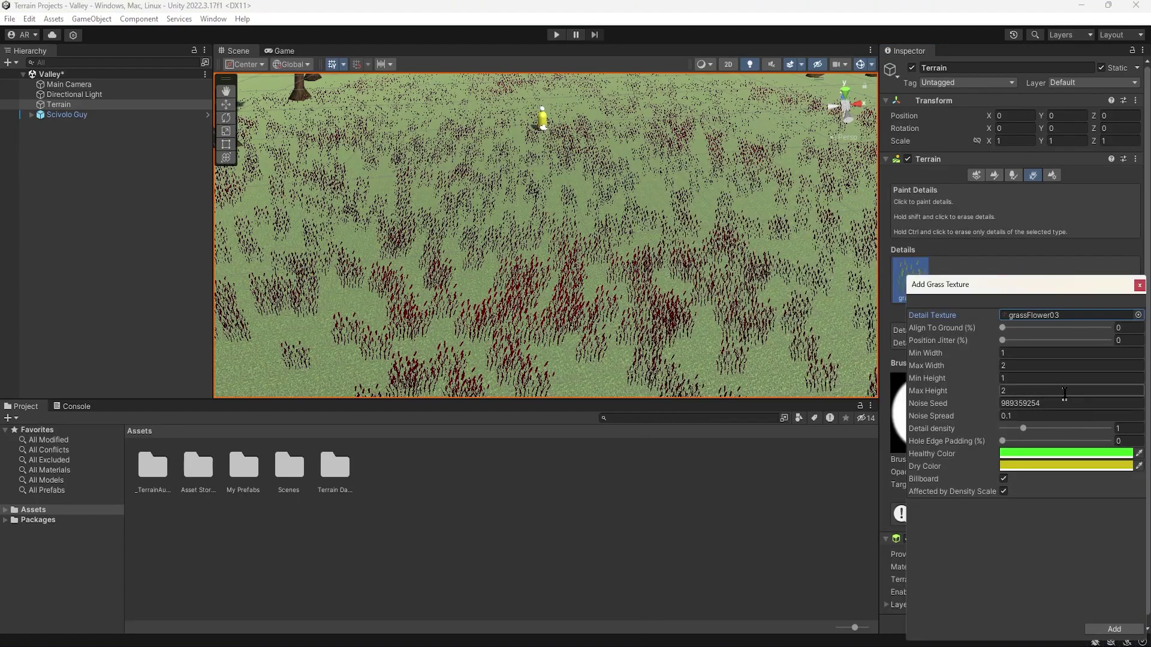
left_click(1140, 286)
Step: Raise the detail brush size to 100 and try painting grass01 over the rounded green hill beyond the clearing
scroll(620, 190, "down", 3)
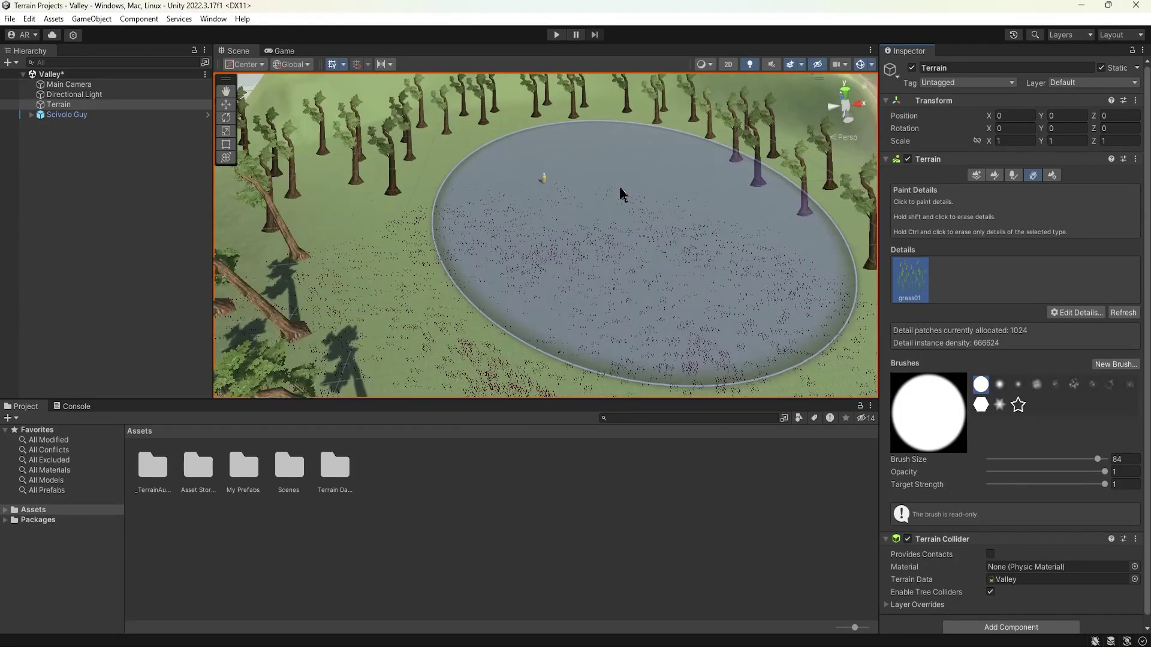
scroll(594, 226, "up", 2)
scroll(527, 180, "down", 2)
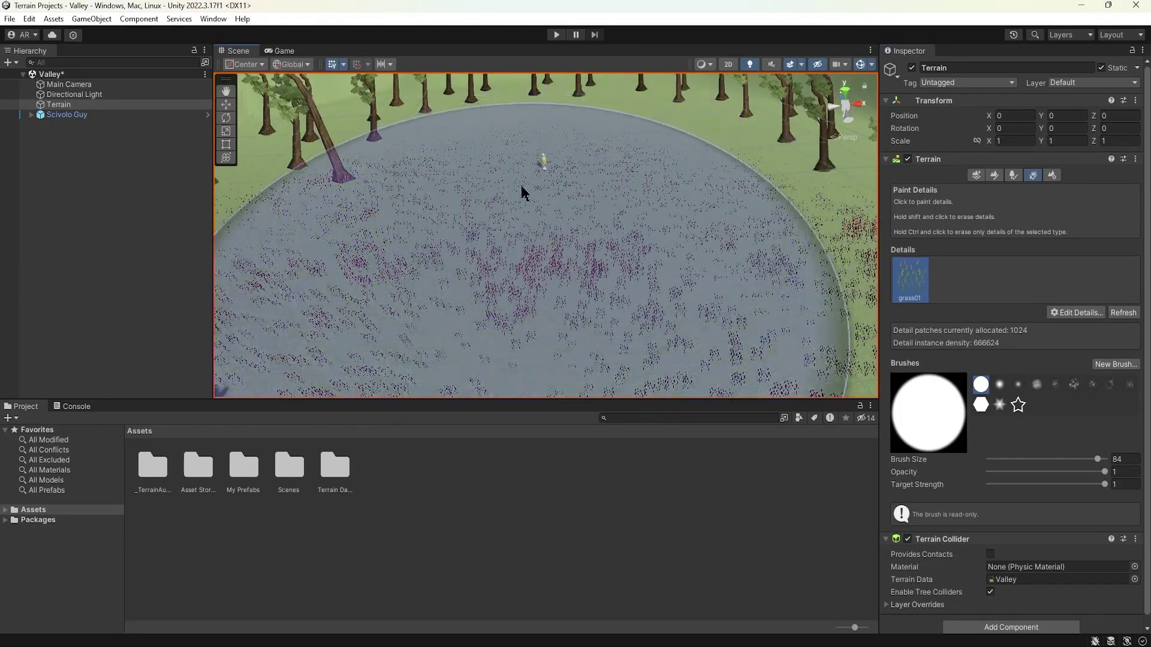
scroll(571, 208, "up", 2)
scroll(571, 210, "up", 5)
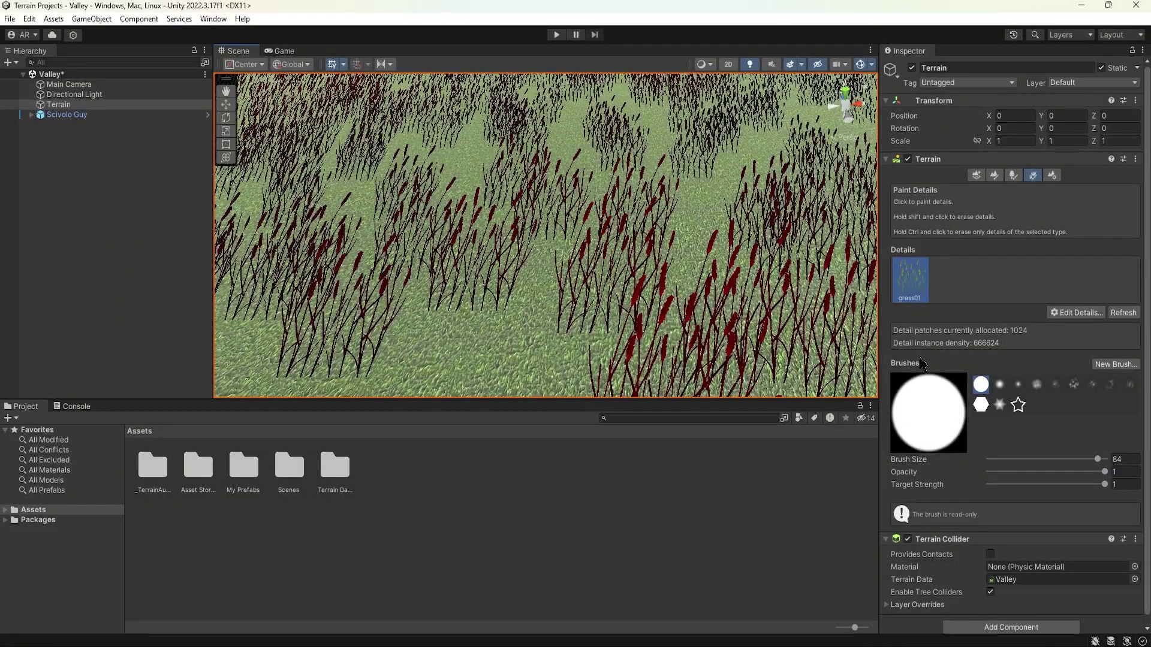
left_click_drag(1097, 459, 1103, 460)
scroll(643, 244, "down", 10)
middle_click_drag(621, 221, 590, 150)
scroll(504, 198, "up", 10)
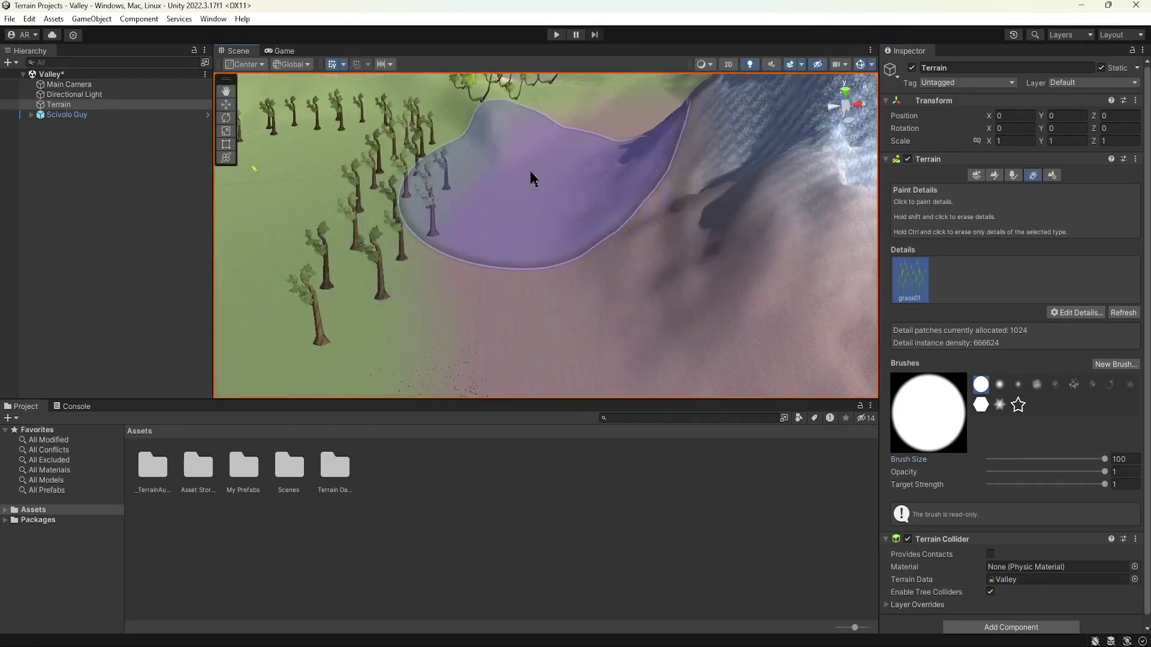
scroll(439, 180, "up", 10)
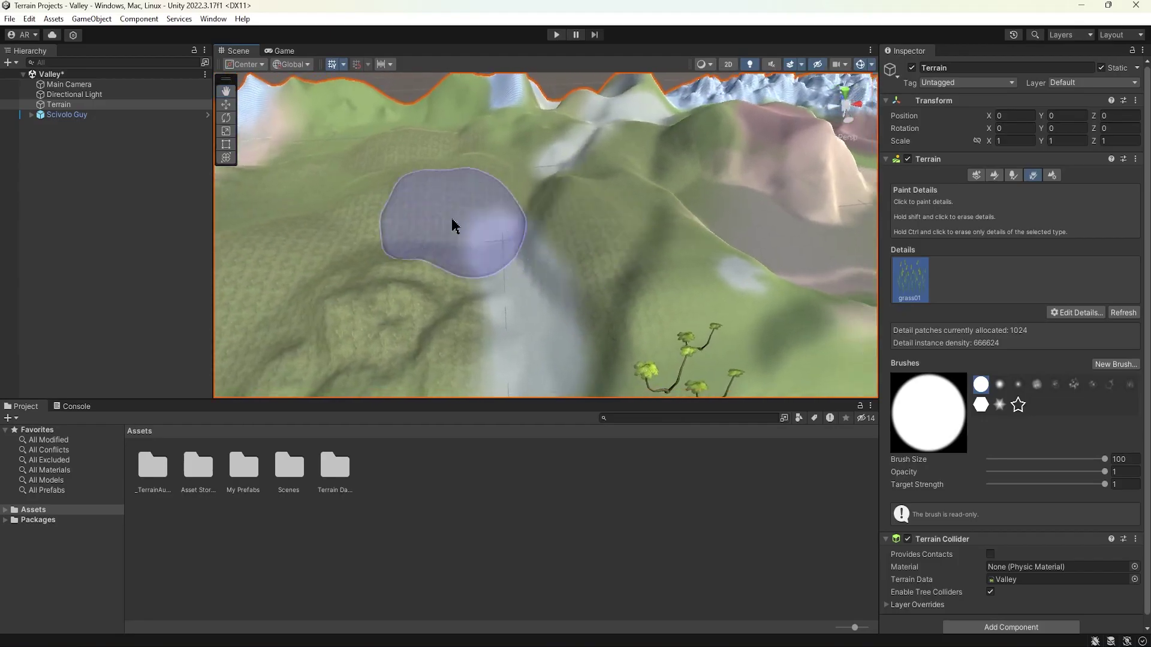
scroll(539, 240, "up", 8)
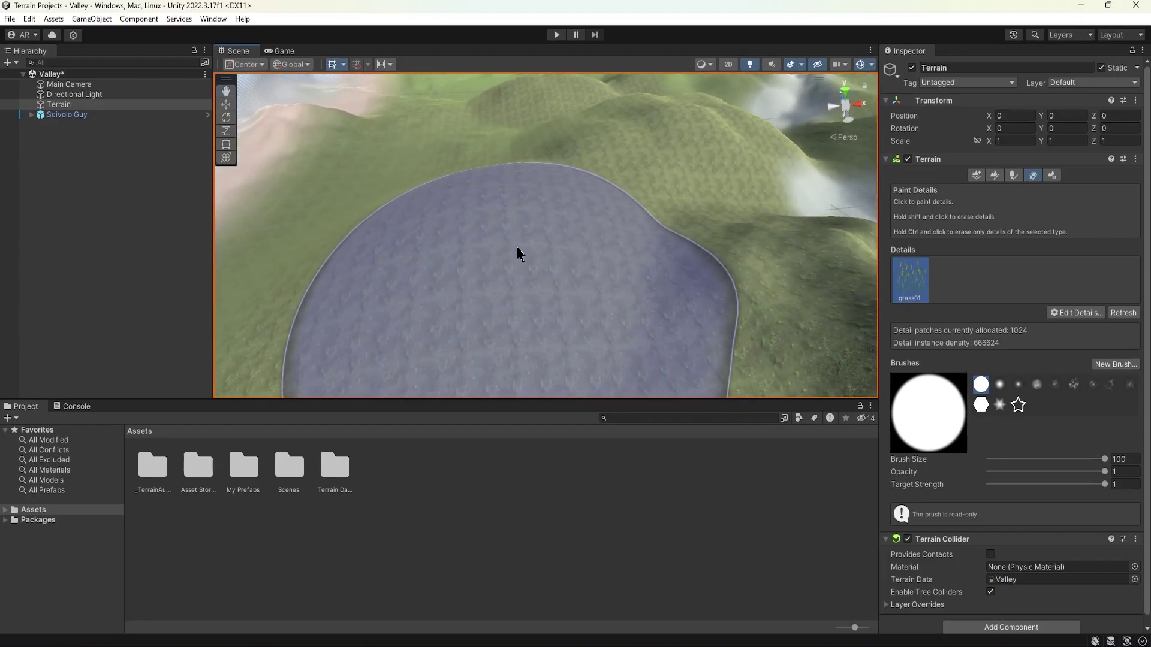
scroll(530, 248, "up", 8)
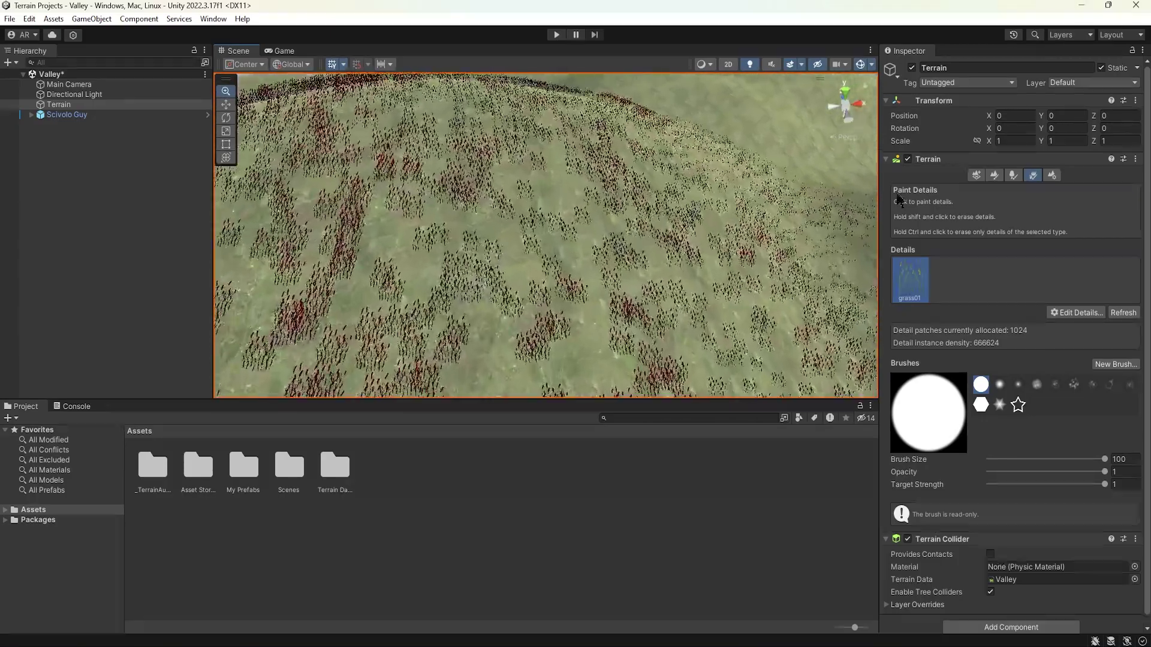
Step: Add grassFlower03 to the terrain's details as a new grass texture with the default settings
left_click(1077, 313)
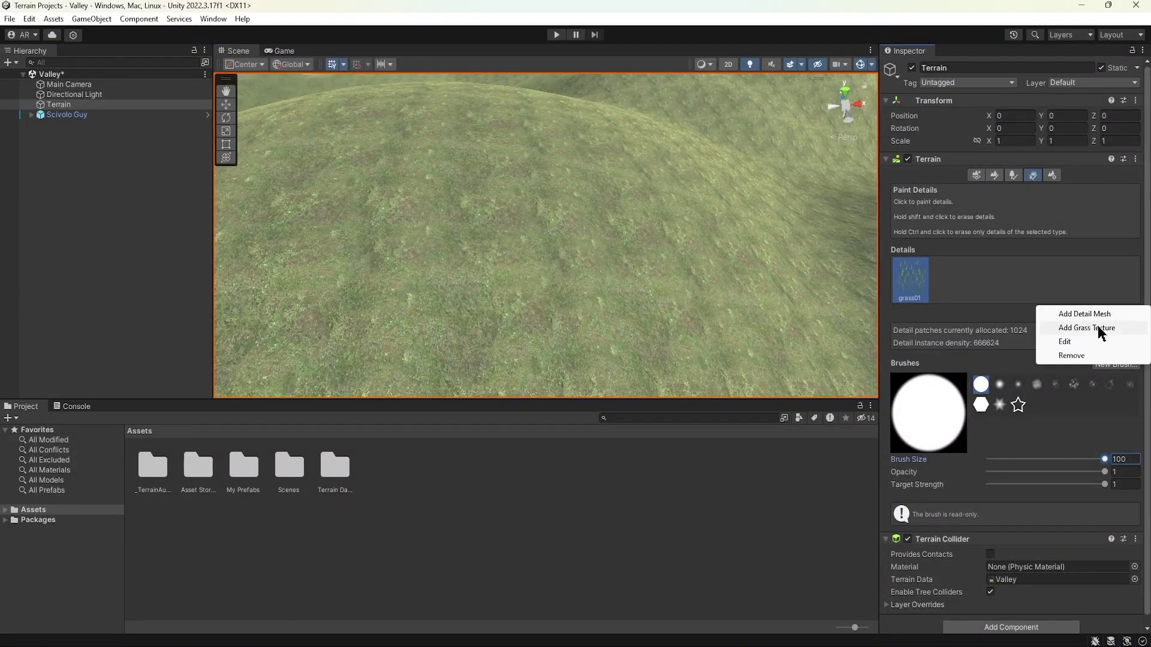
left_click(1102, 331)
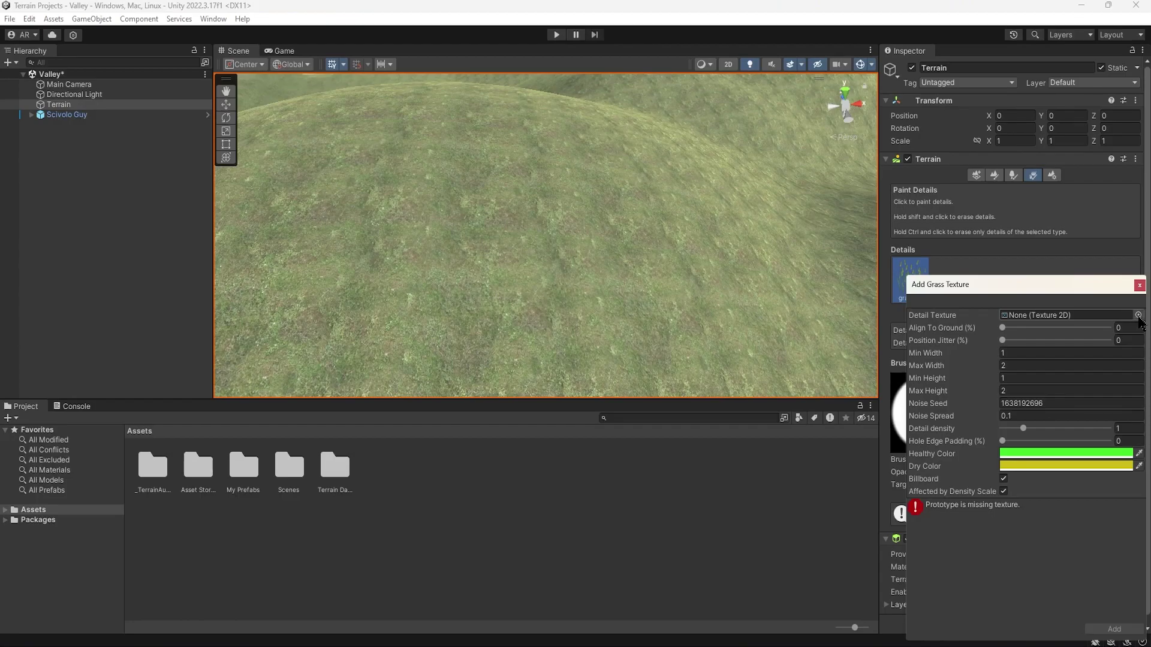
left_click(1100, 324)
scroll(963, 422, "down", 4)
double_click(1063, 498)
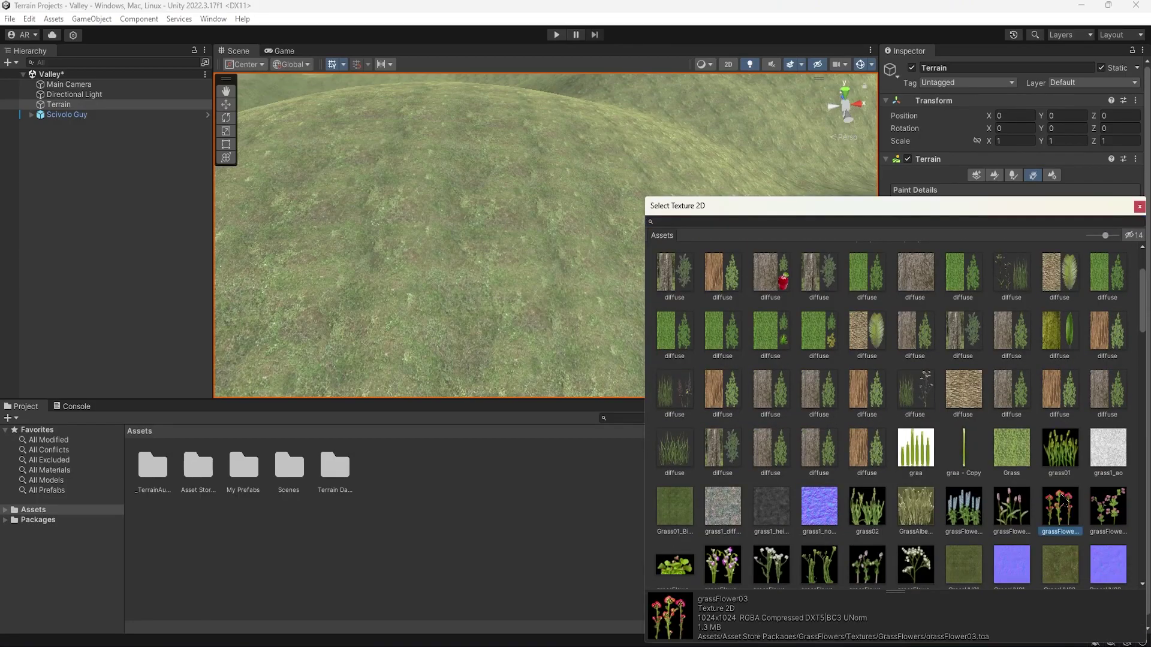
left_click(1113, 629)
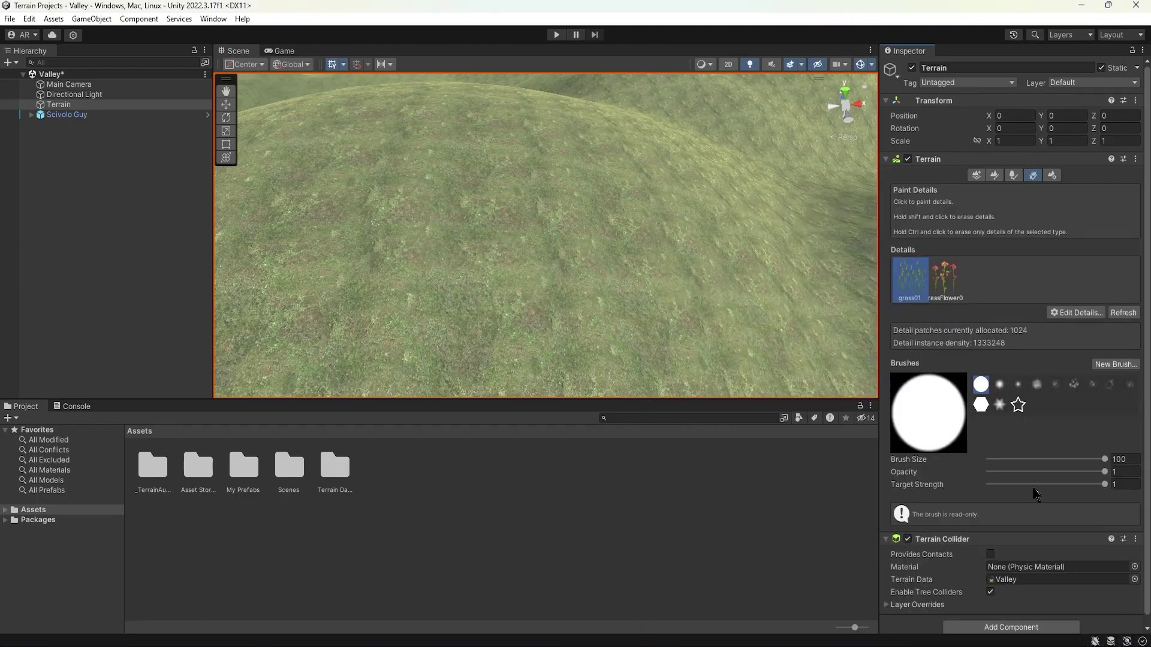
Step: Paint the grassFlower03 detail at brush size 100 across the clearing around Scivolo Guy
left_click(953, 281)
left_click(471, 204)
scroll(480, 203, "down", 10)
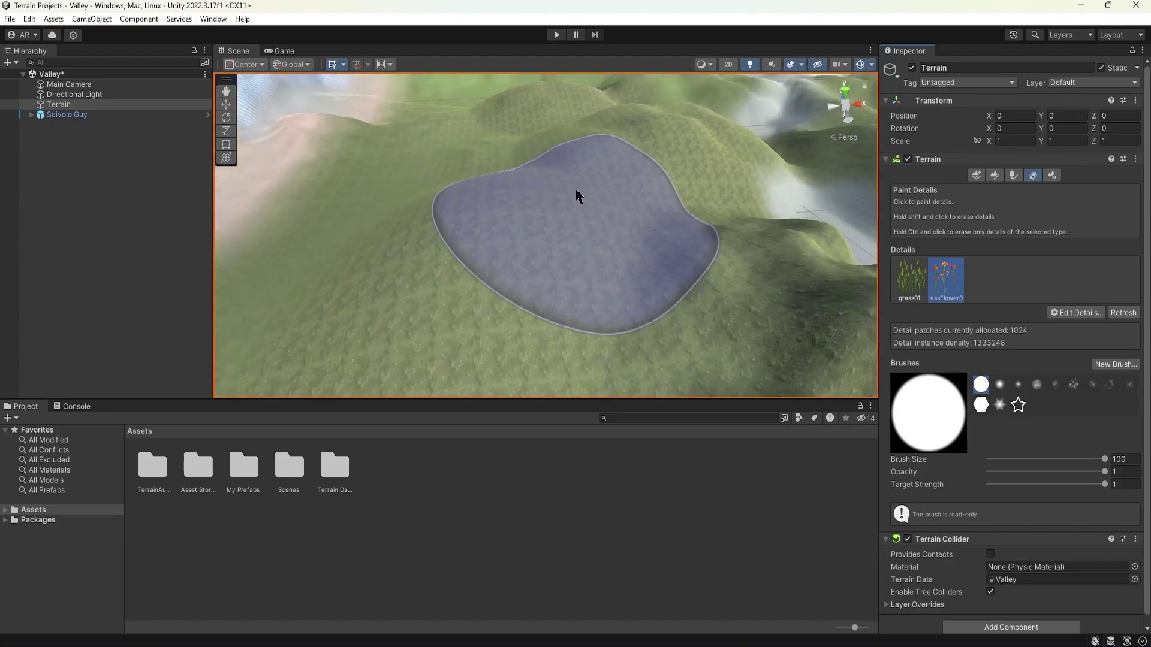
scroll(624, 243, "up", 10)
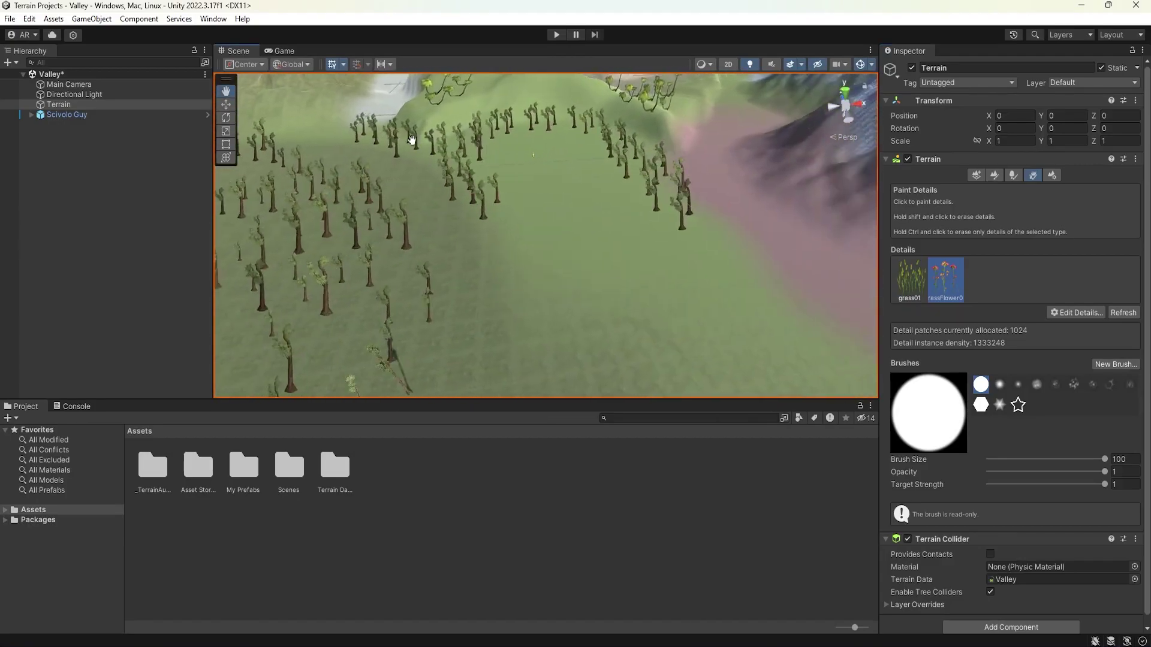
scroll(659, 203, "down", 10)
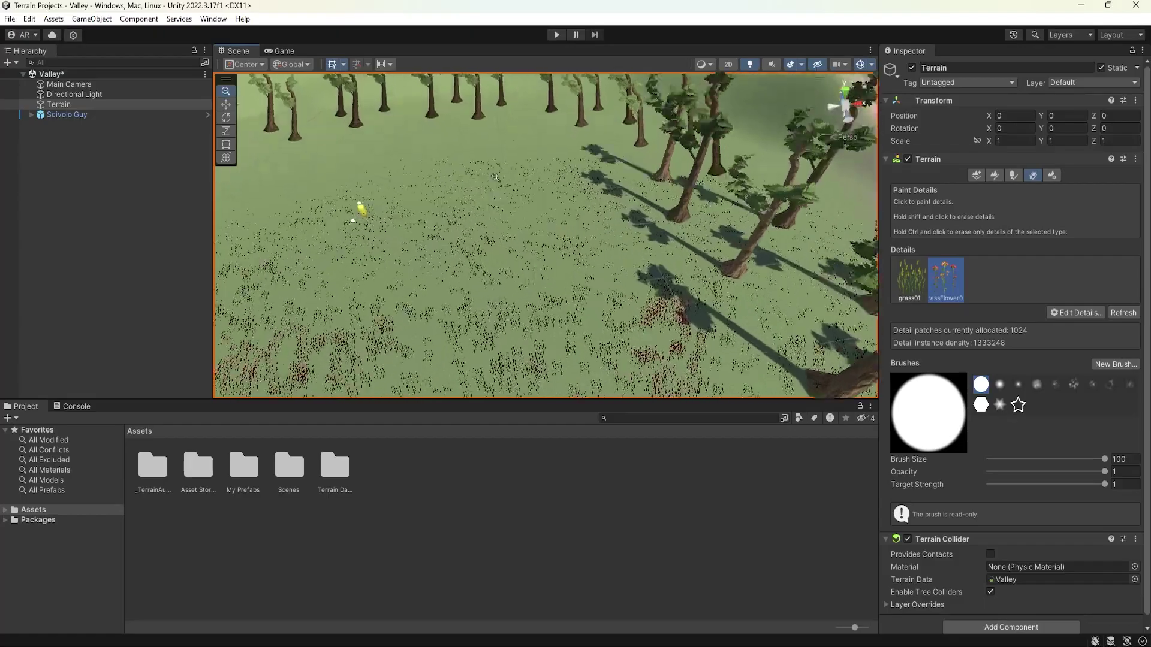
scroll(515, 193, "up", 10)
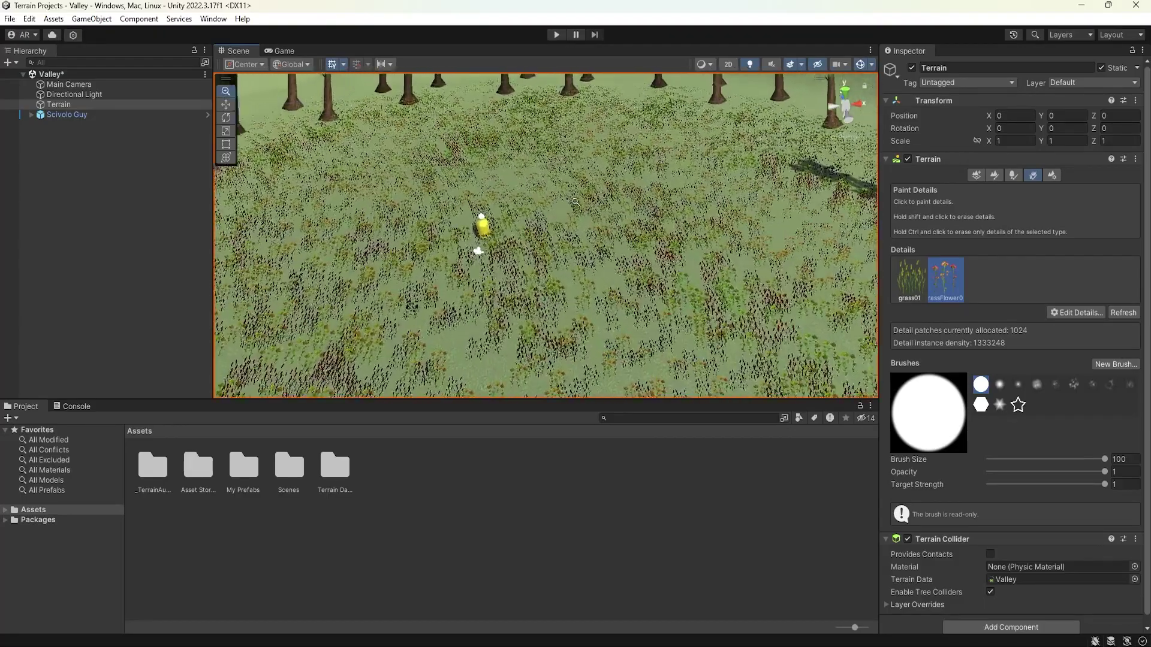
Step: Play-test the scene to view the flowers among the grass around Scivolo Guy, and stop the play test
key("ctrl+p")
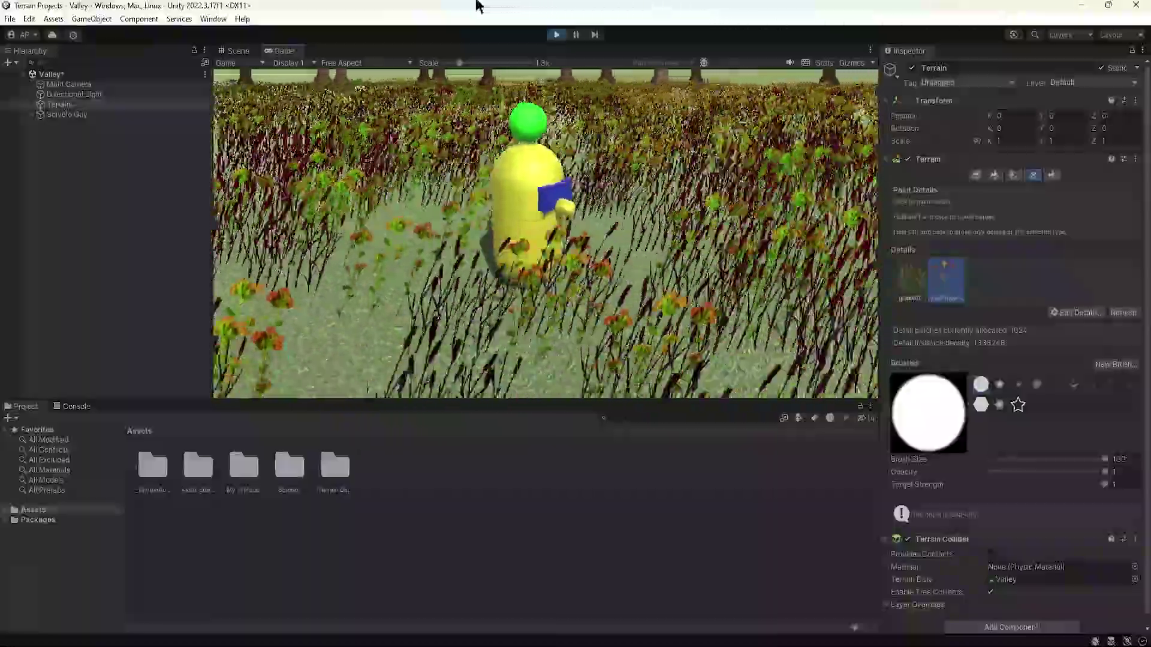
left_click(557, 35)
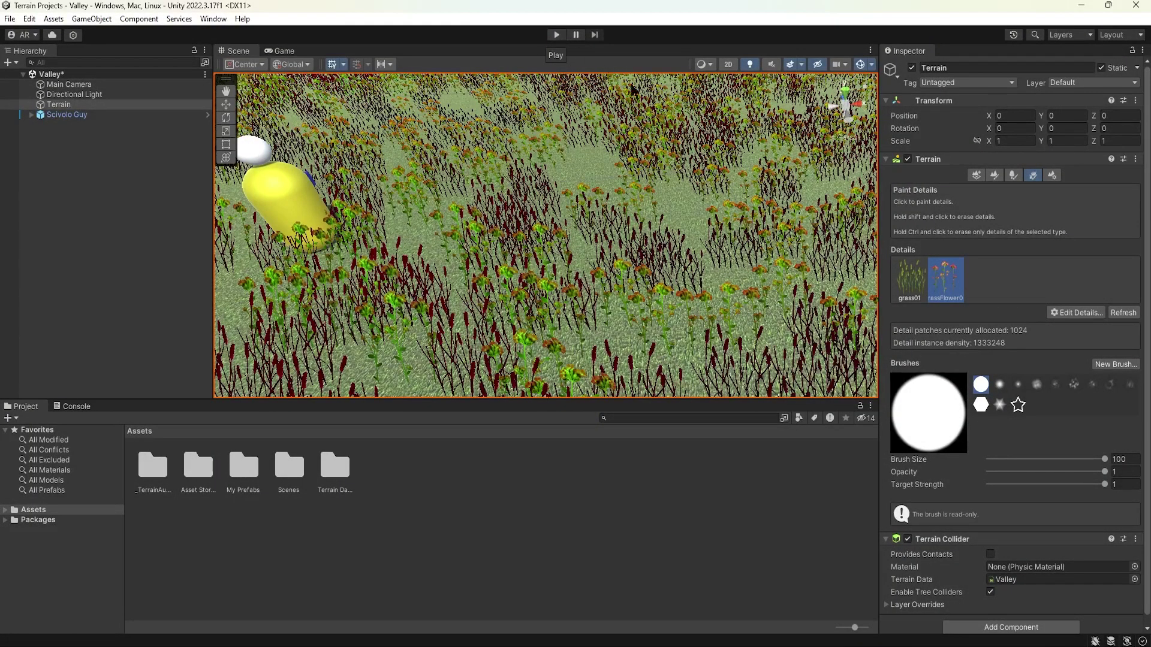
scroll(1013, 431, "down", 1)
scroll(980, 446, "up", 1)
scroll(1000, 449, "down", 1)
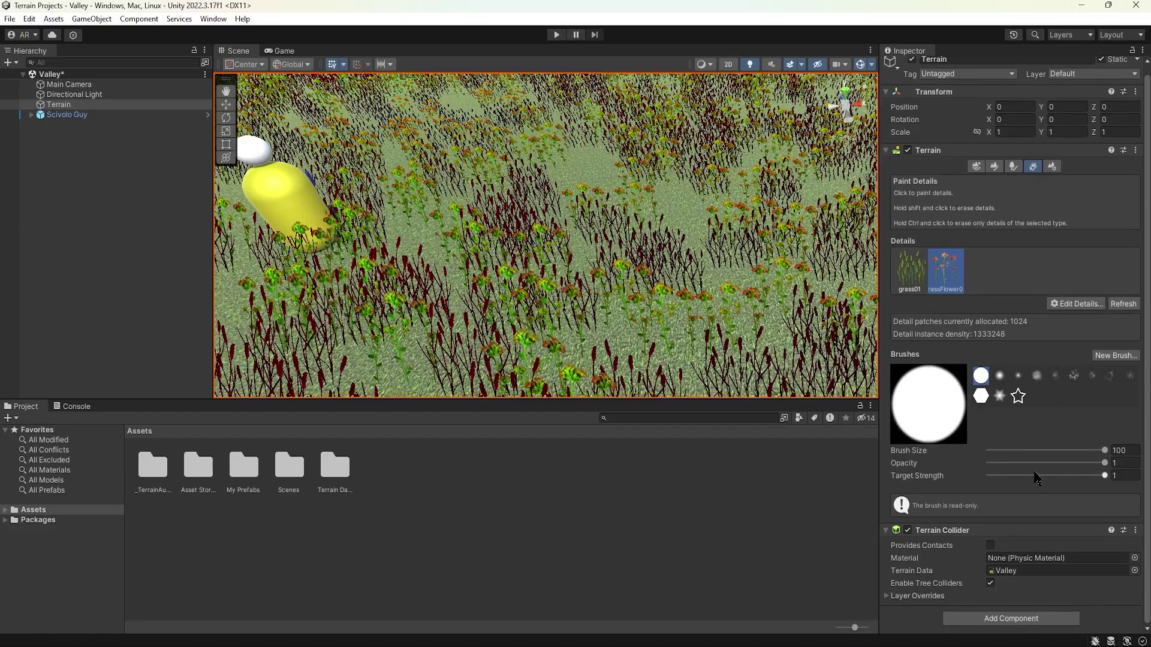
Step: Reselect the grass01 detail and look over the painted clearing from farther away
left_click(920, 273)
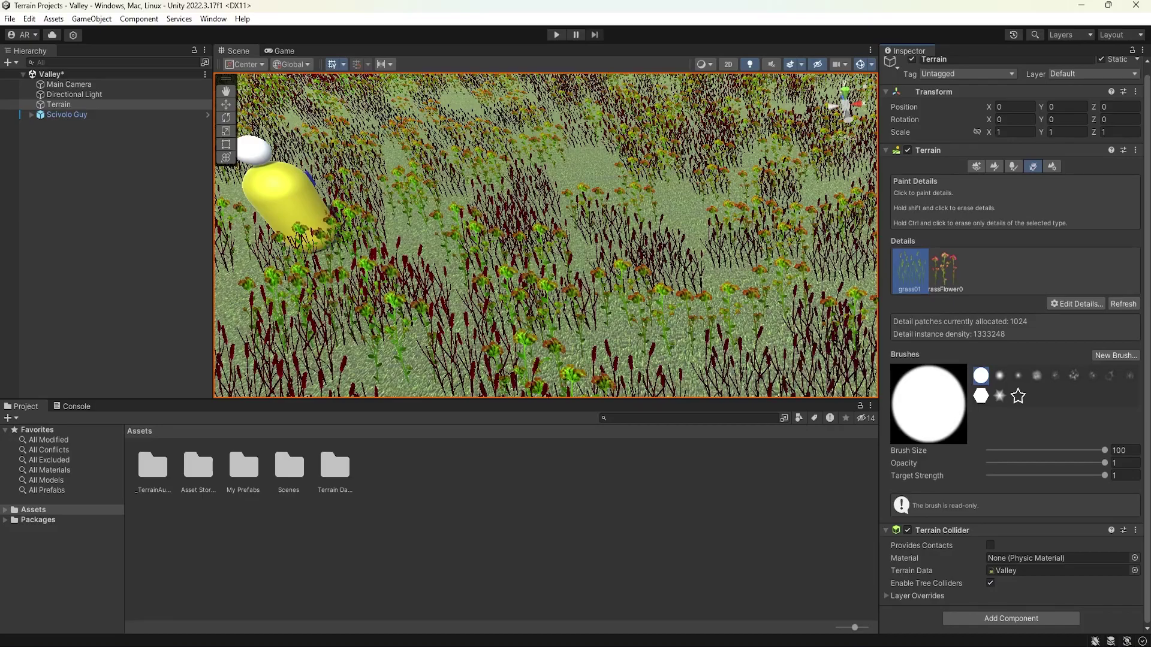
scroll(598, 254, "down", 10)
left_click_drag(573, 238, 531, 198, "alt")
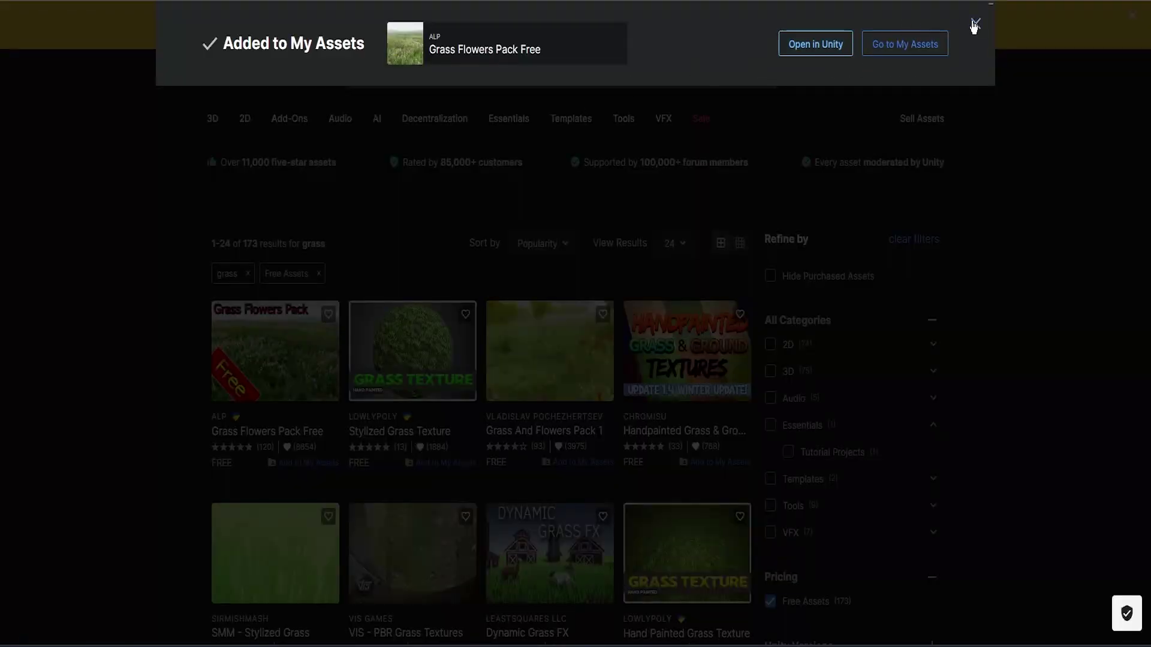
Step: Switch to the Unity Asset Store, search for "skybox" and limit the results to free assets
left_click(973, 23)
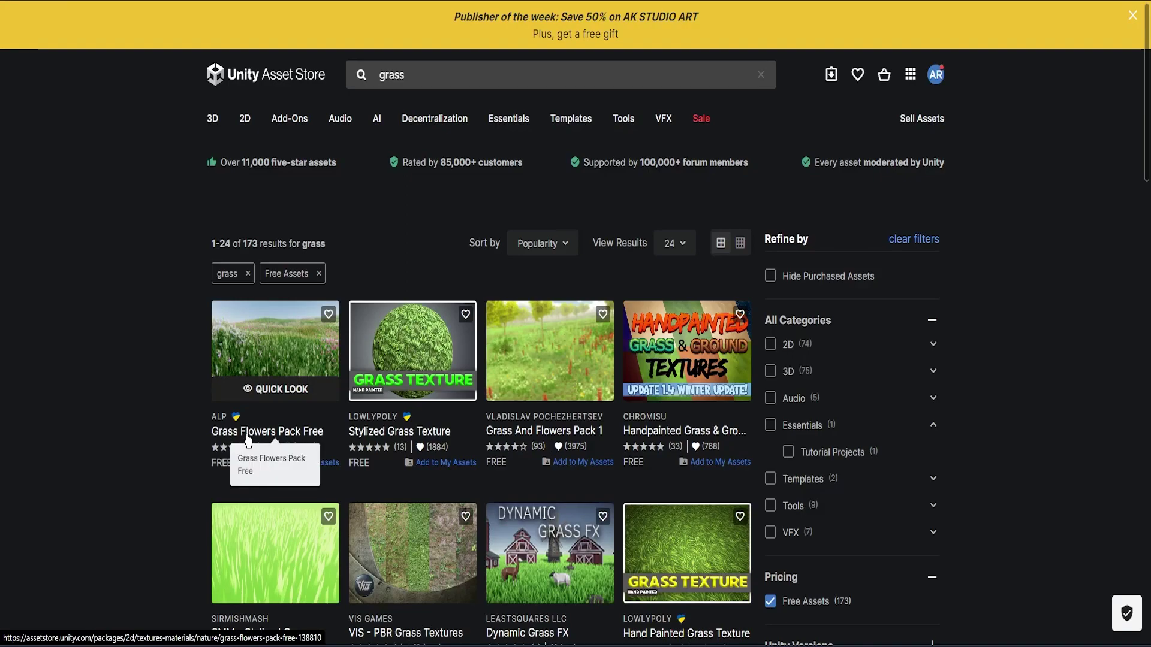
left_click(353, 76)
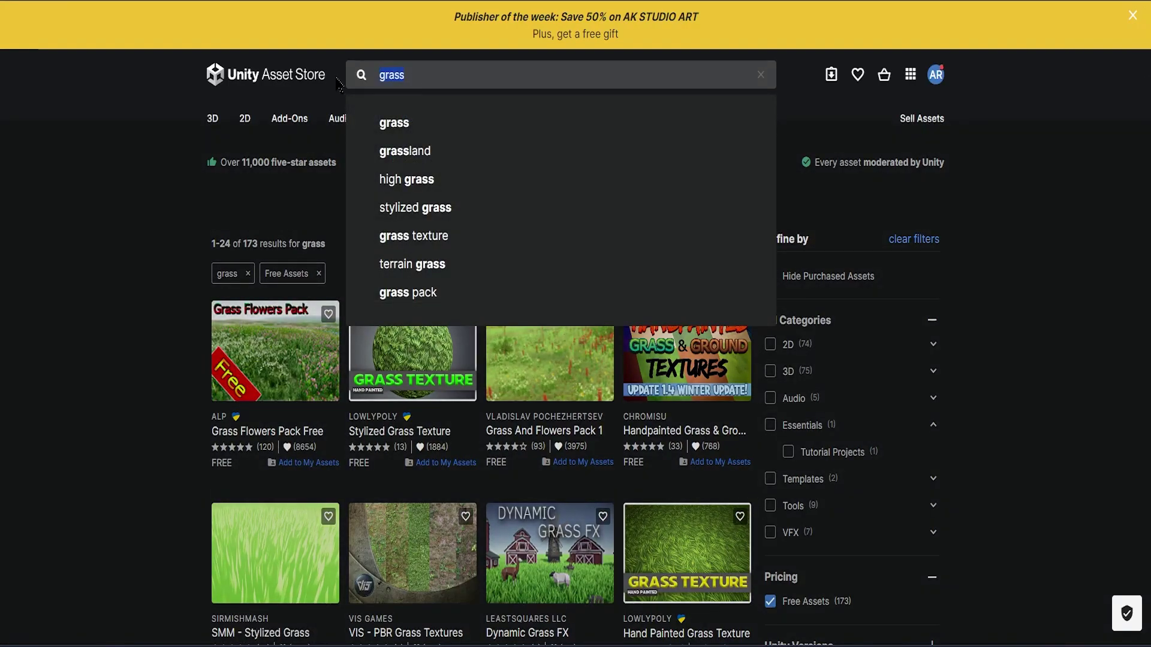
type("skybox")
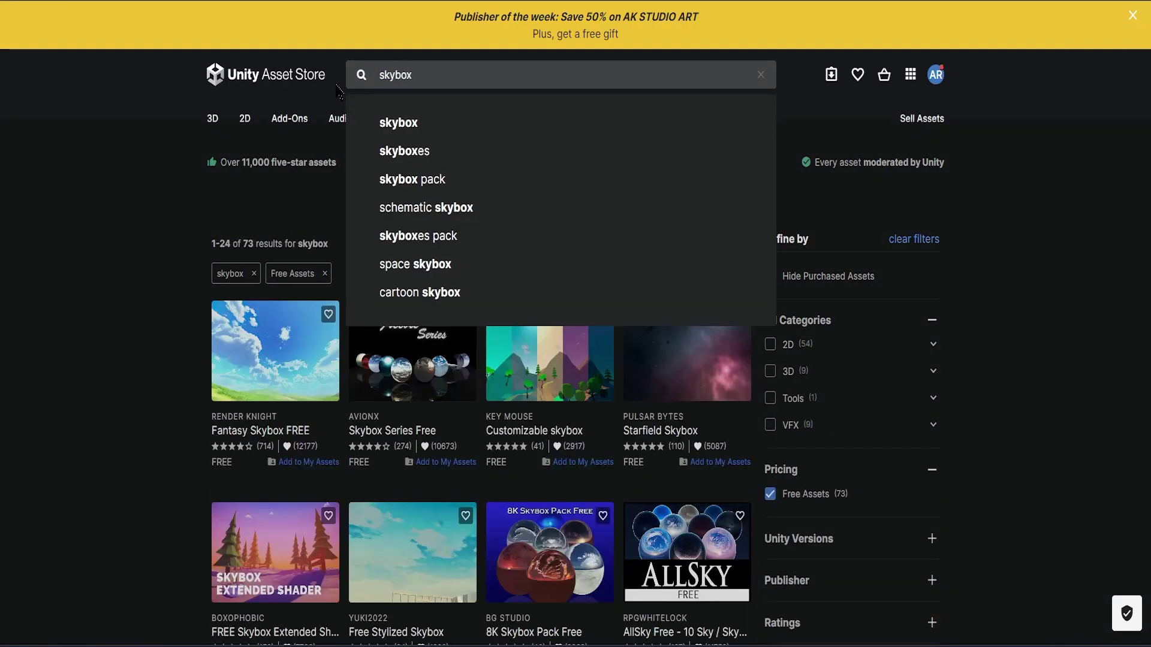
left_click(398, 122)
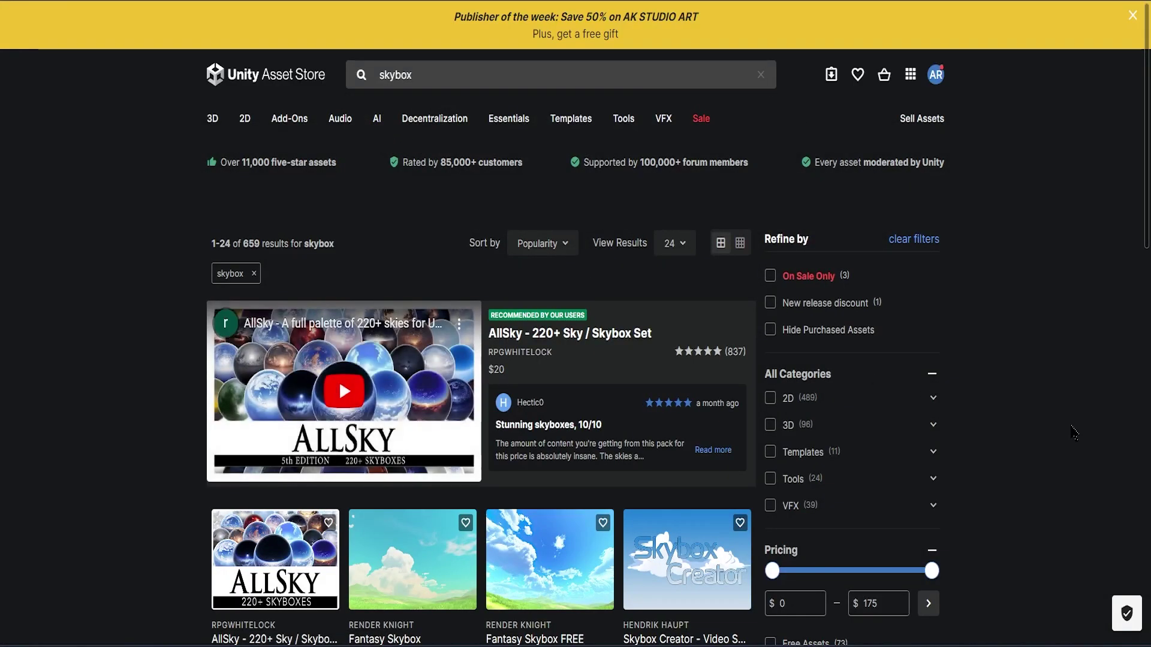
scroll(814, 505, "down", 3)
left_click(814, 505)
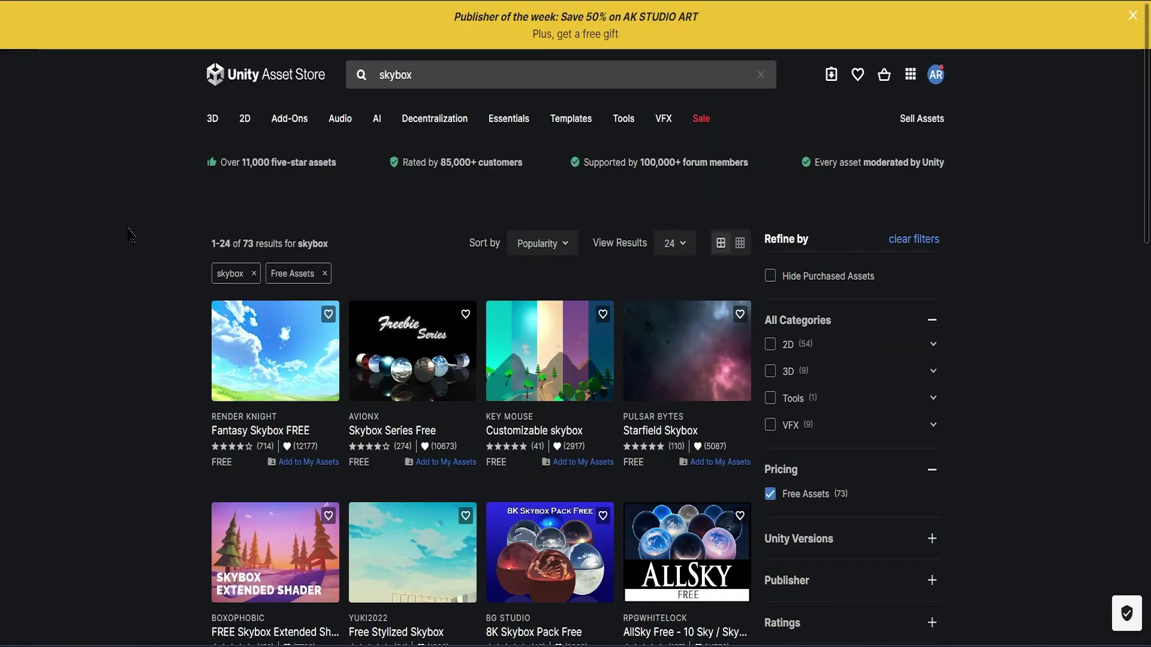
scroll(130, 235, "down", 3)
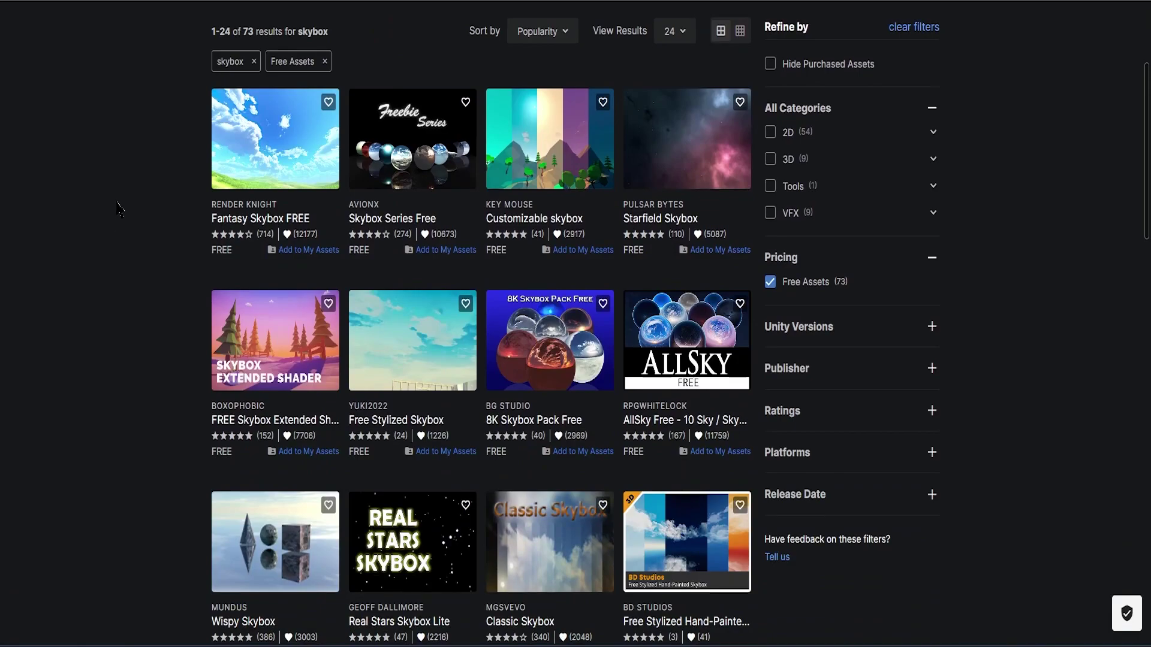
Step: Preview the Starfield Skybox package by Pulsar Bytes and add it to My Assets, accepting the terms
left_click(661, 225)
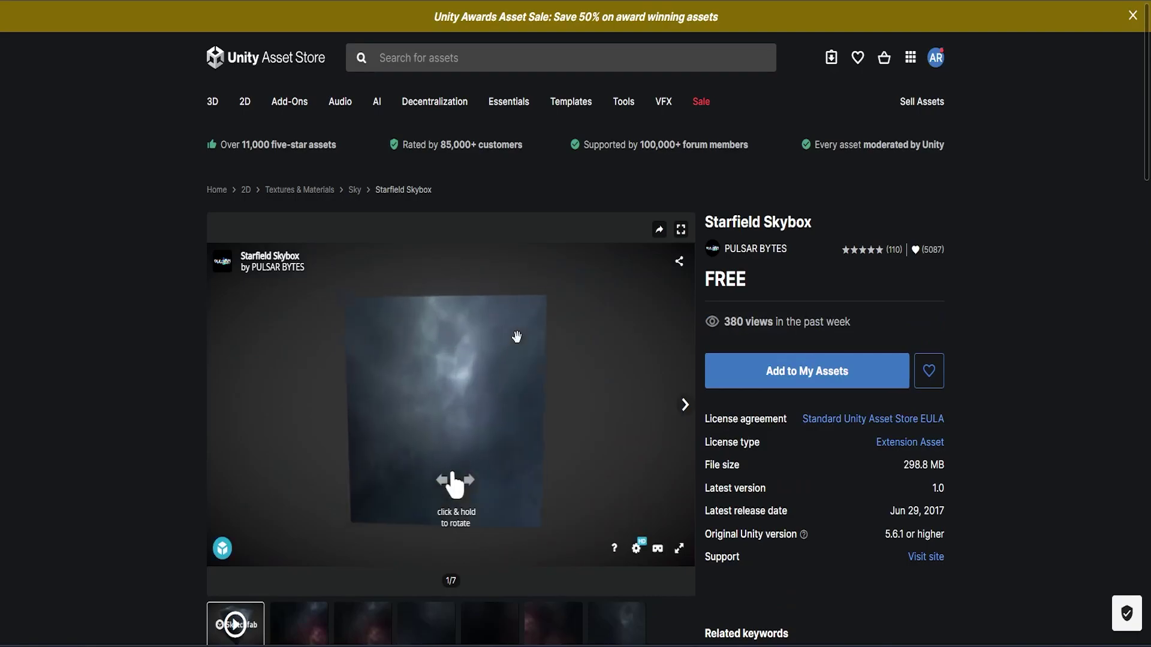
mouse_move(515, 383)
left_mouse_down()
mouse_move(408, 419)
mouse_move(596, 426)
left_mouse_up()
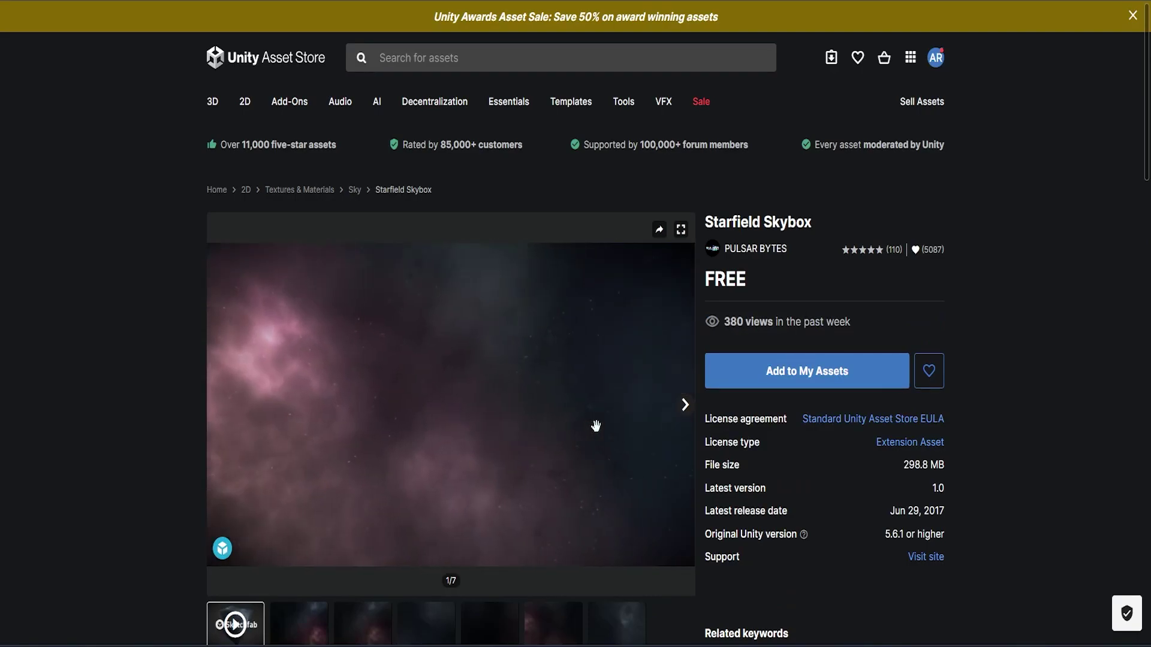
left_click(817, 380)
left_click(662, 400)
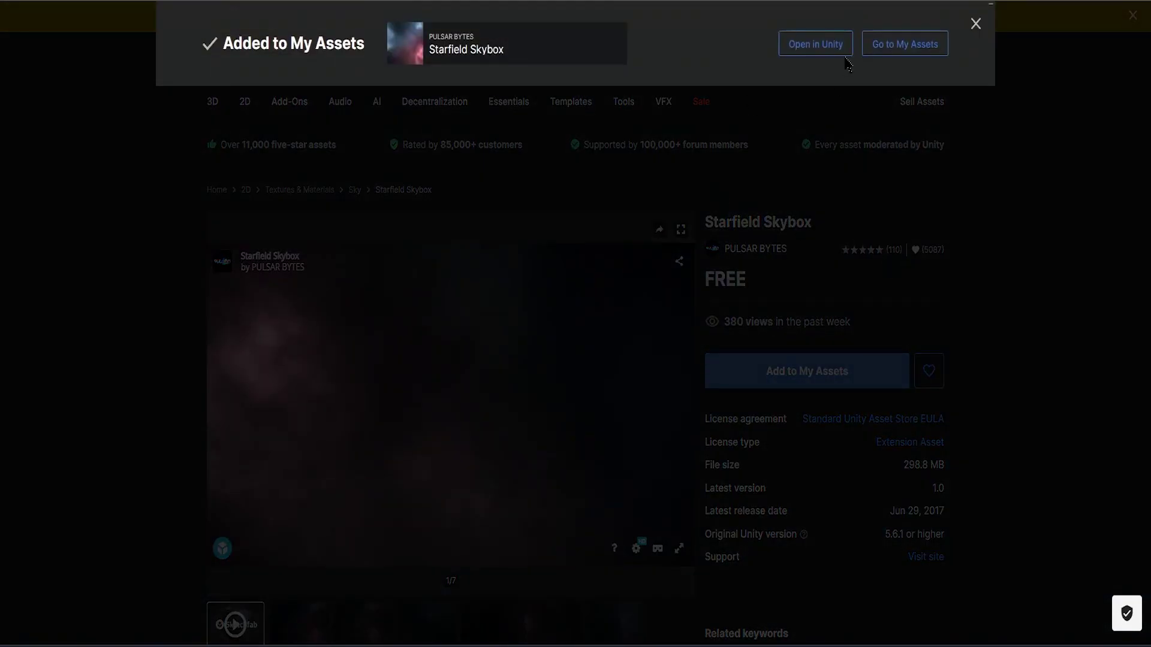
Step: Open Starfield Skybox in Unity, import it into the project, and move its folder into Asset Store Packages
left_click(823, 45)
left_click(640, 90)
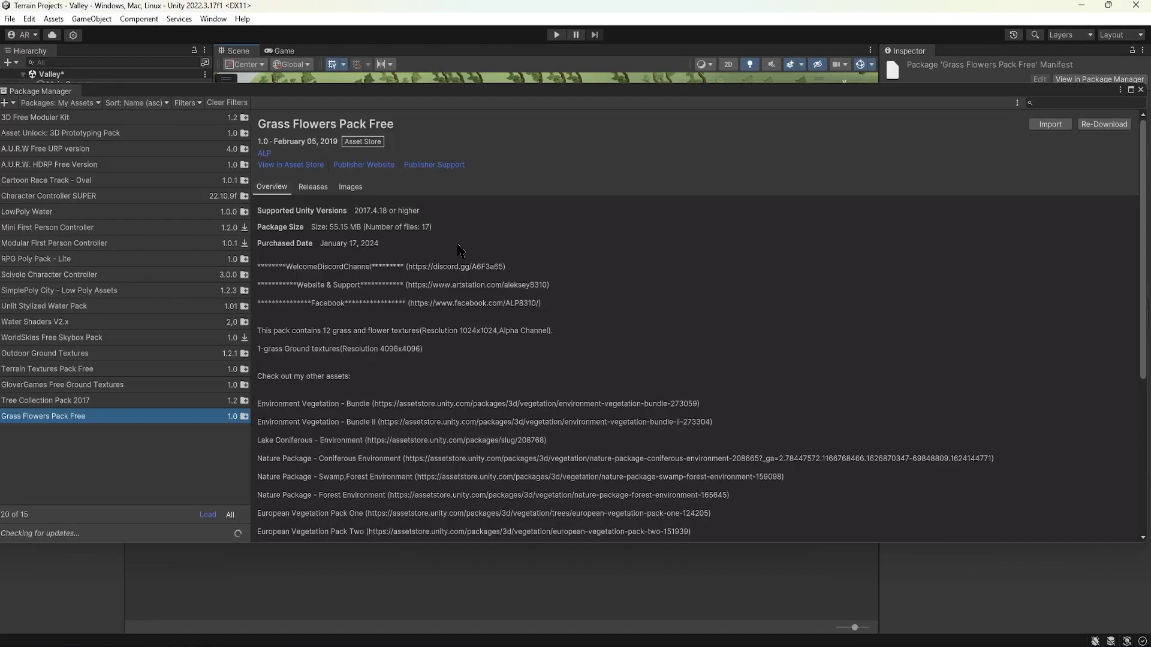
left_click(1106, 124)
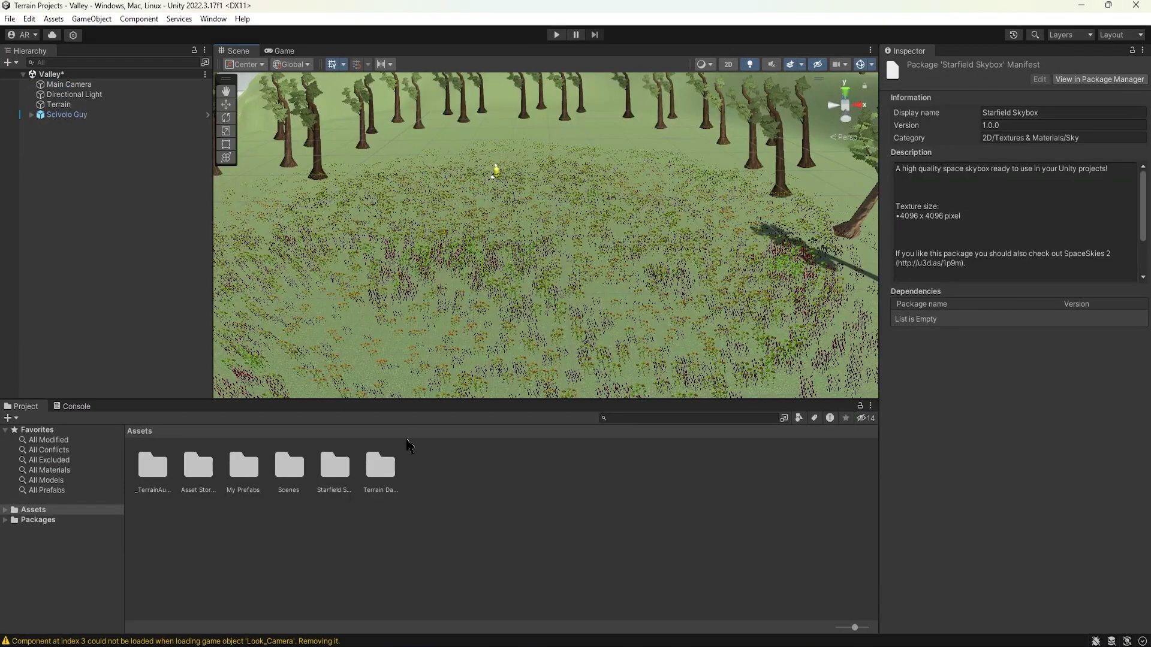
left_click(440, 521)
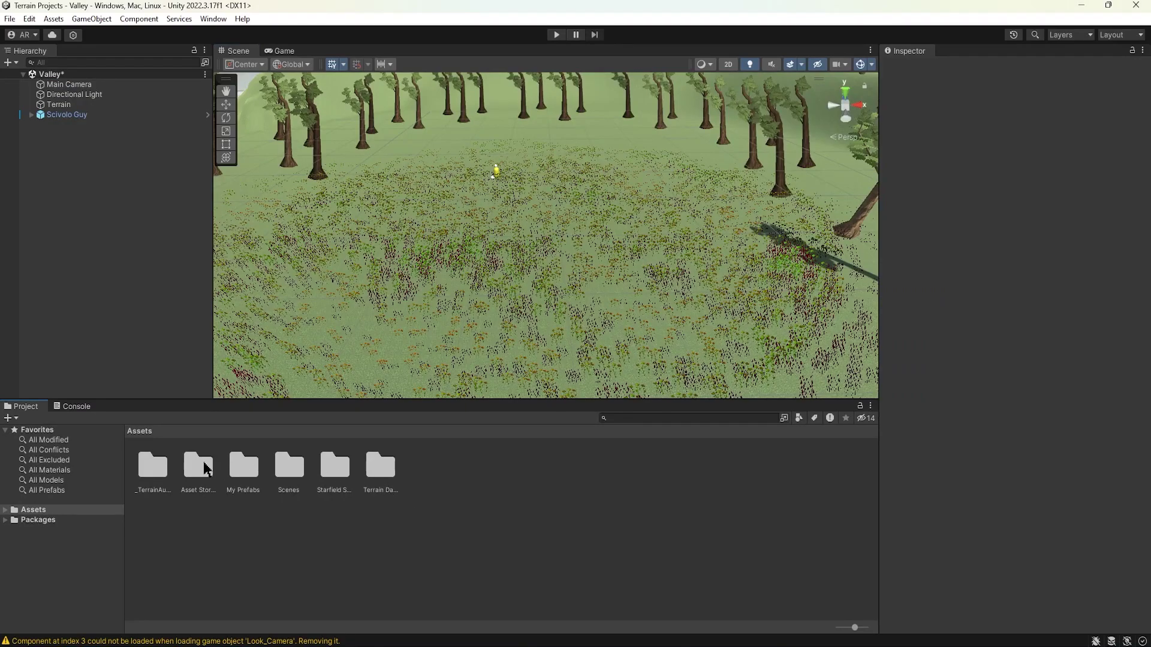
left_click(333, 471)
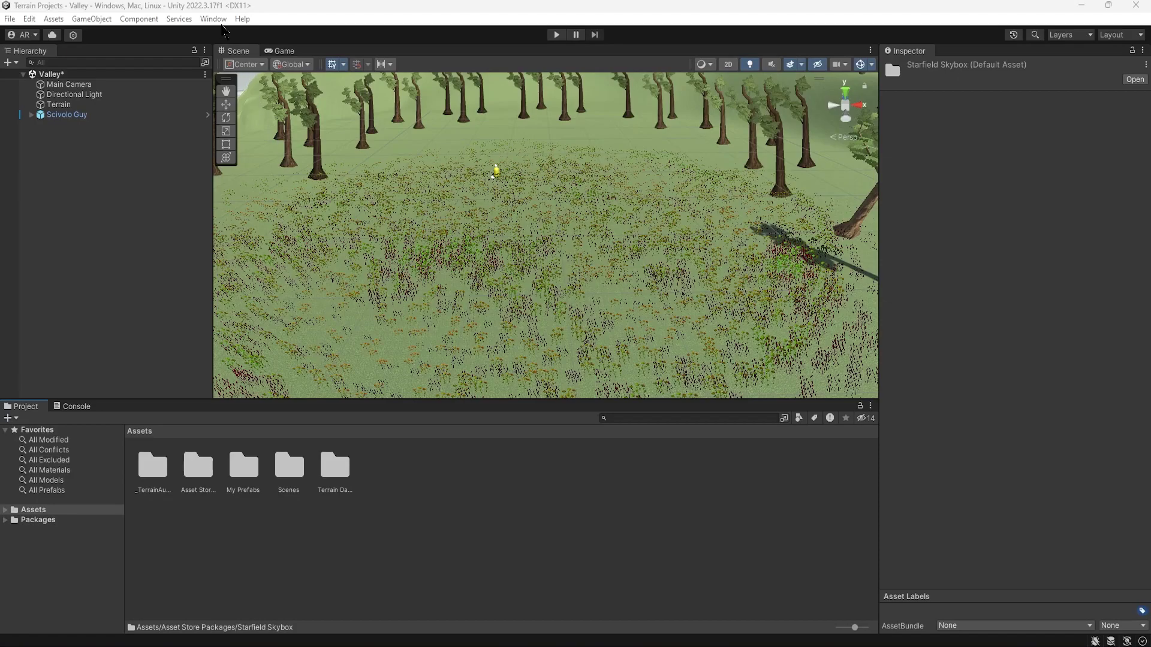
Step: Set the environment skybox material in the Lighting settings to Skybox from the Starfield Skybox package
left_click(214, 19)
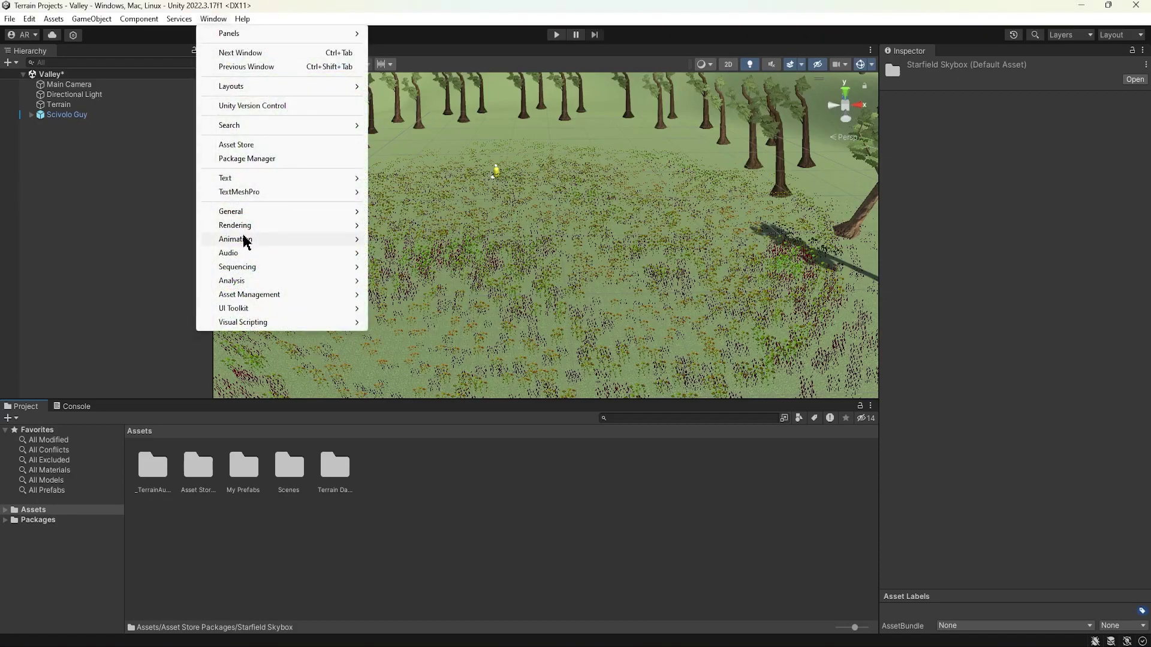
mouse_move(249, 226)
left_click(450, 229)
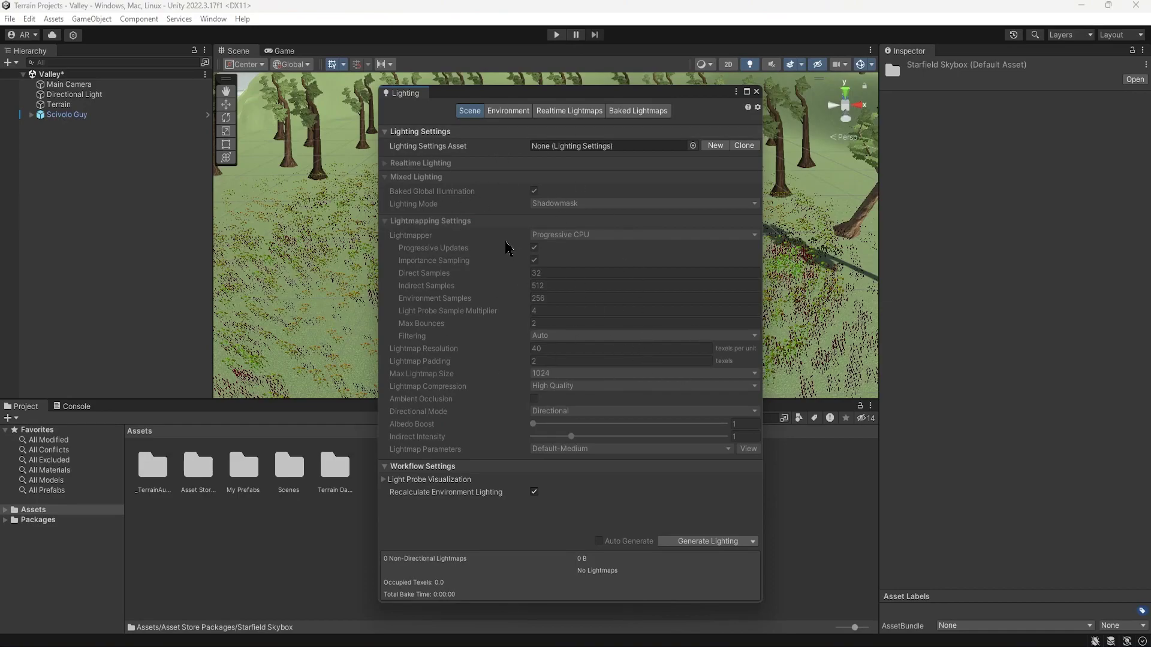
left_click(508, 112)
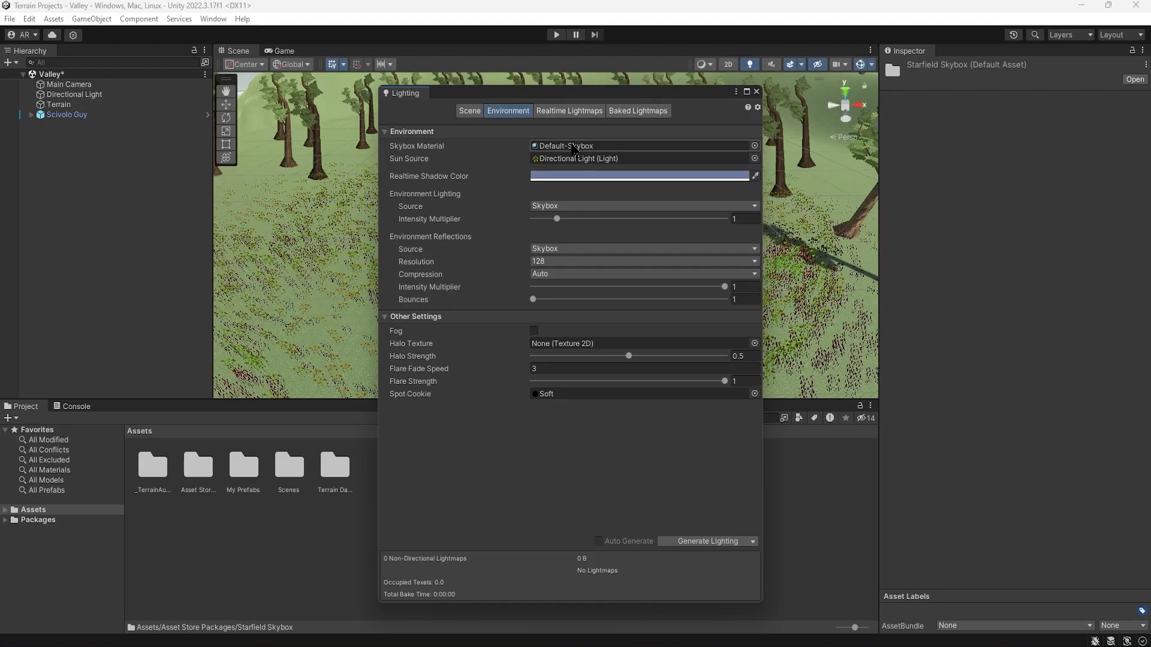
left_click(754, 145)
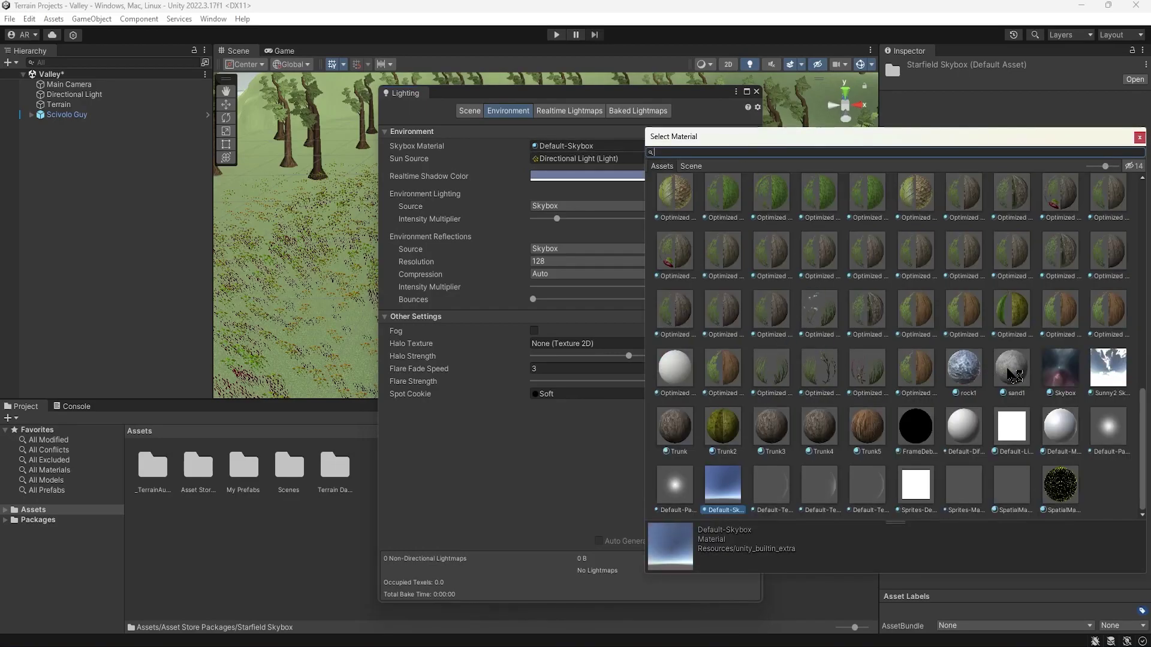
left_click(1067, 374)
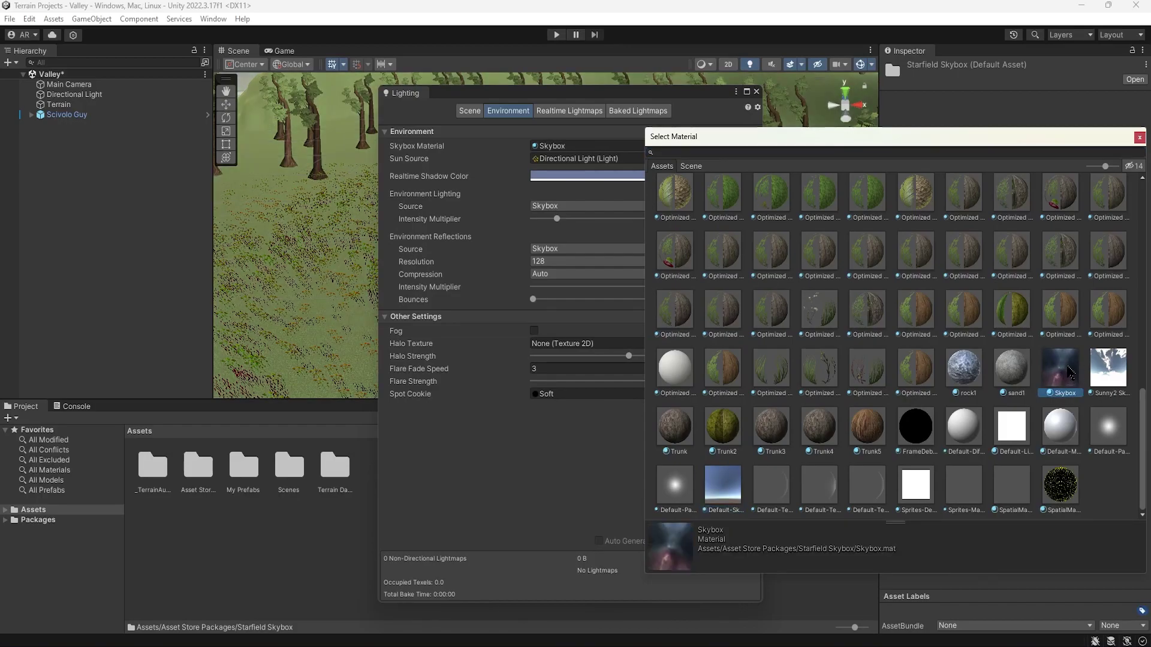
double_click(1070, 373)
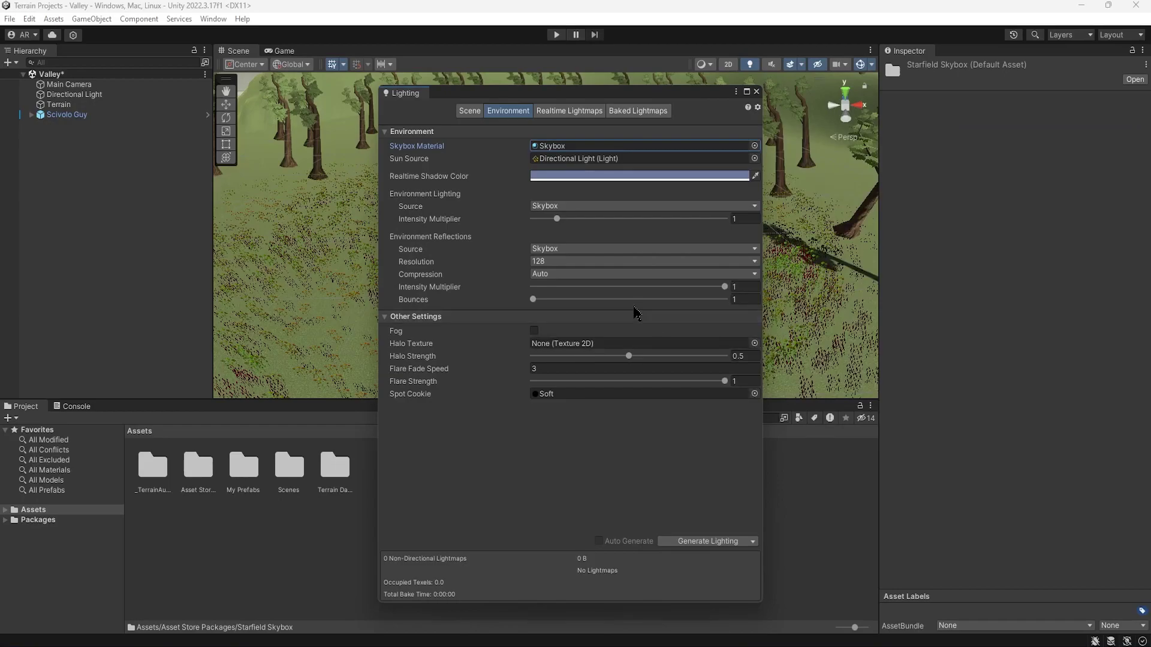
left_click(757, 93)
Step: Examine the new starfield sky over the hills and trees from several angles in the scene
right_click_drag(586, 188, 812, 234)
right_click_drag(581, 221, 922, 268)
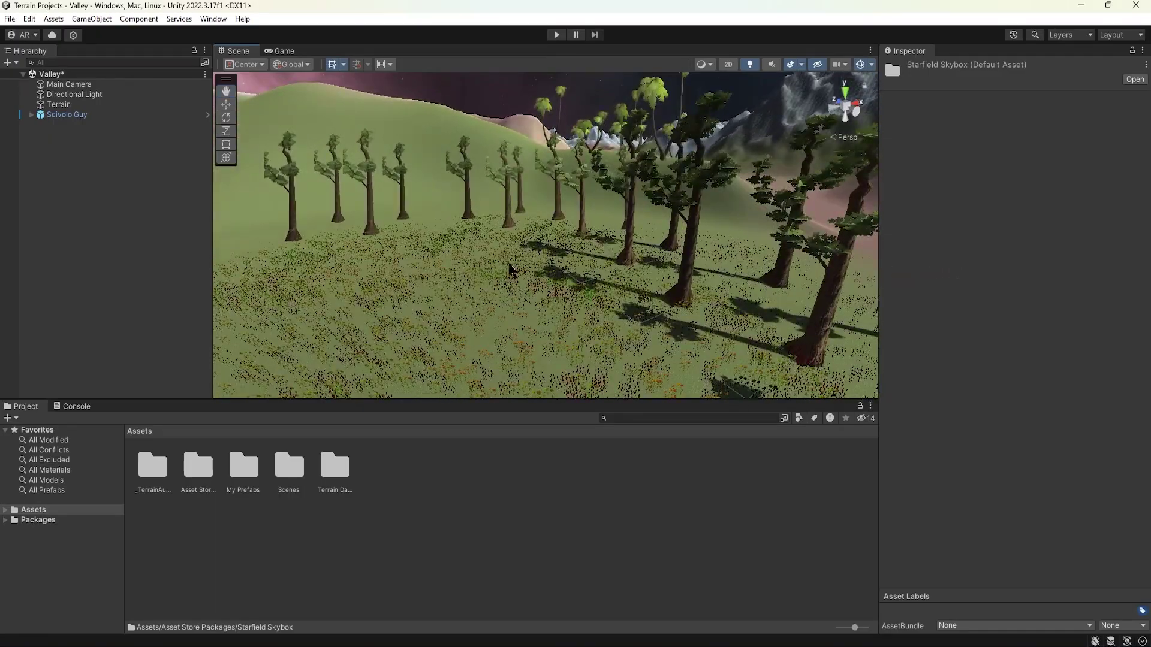
middle_click_drag(512, 271, 538, 238)
scroll(559, 254, "up", 2)
right_click_drag(559, 254, 401, 232)
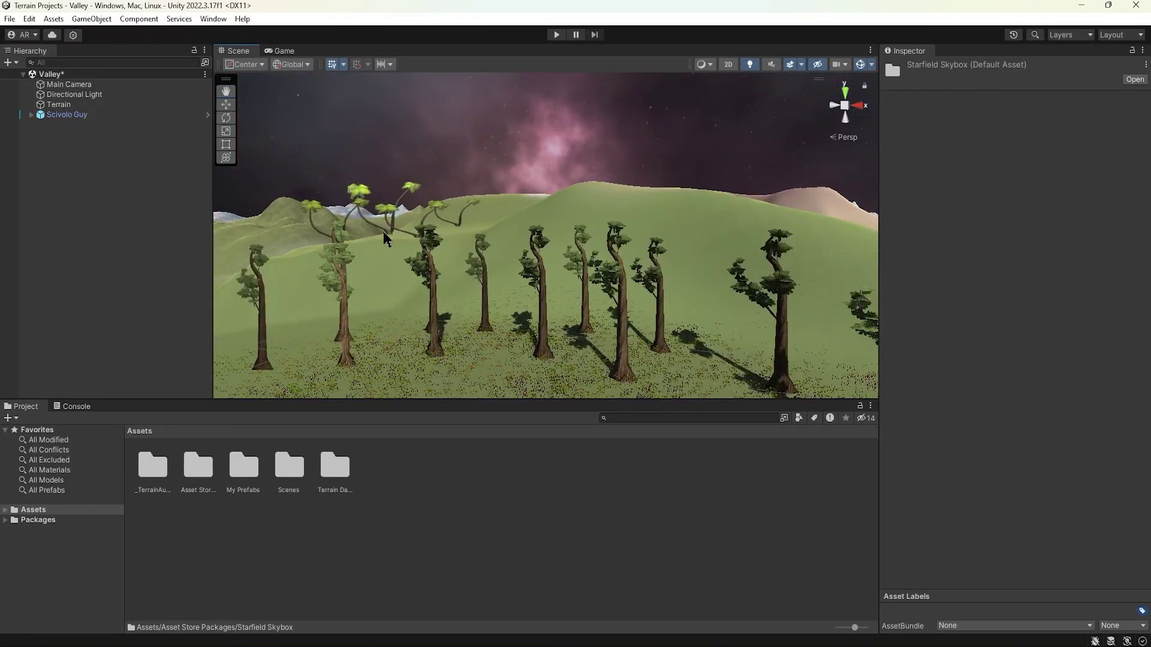
Step: Set the environment lighting source to Color in the Lighting window's environment settings
left_click(216, 19)
mouse_move(265, 226)
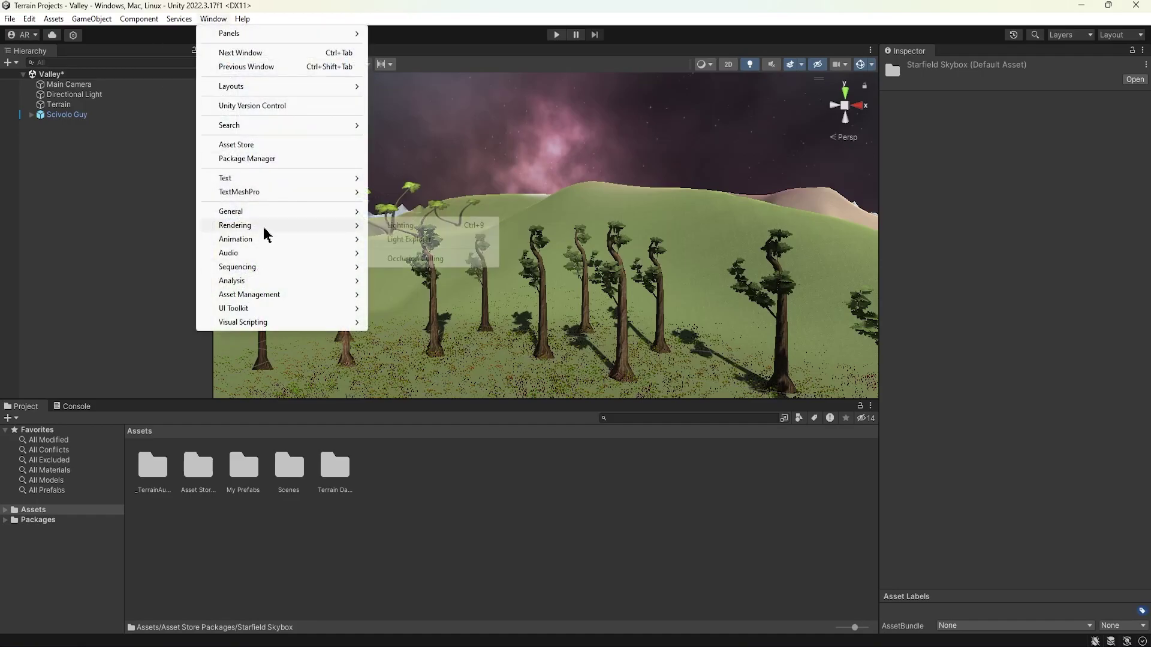
left_click(411, 232)
left_click(508, 113)
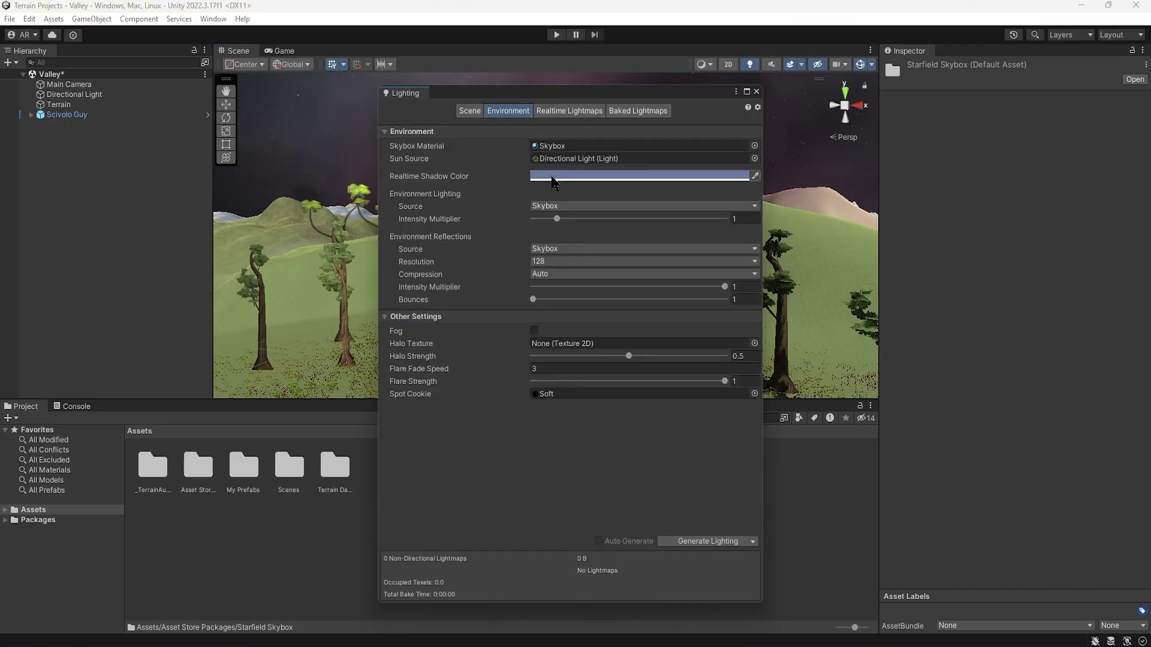
left_click(564, 206)
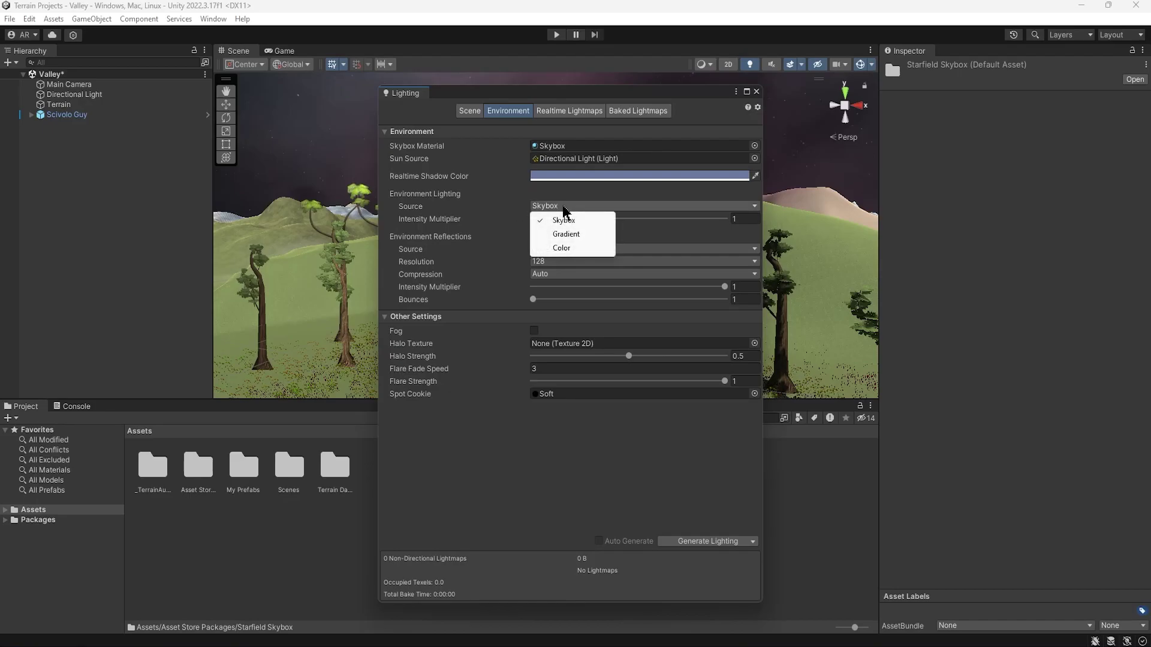
left_click(570, 248)
Step: Set the environment's ambient color to a muted purple with RGB 105, 72, 130, and close the color picker and Lighting window
left_click(571, 219)
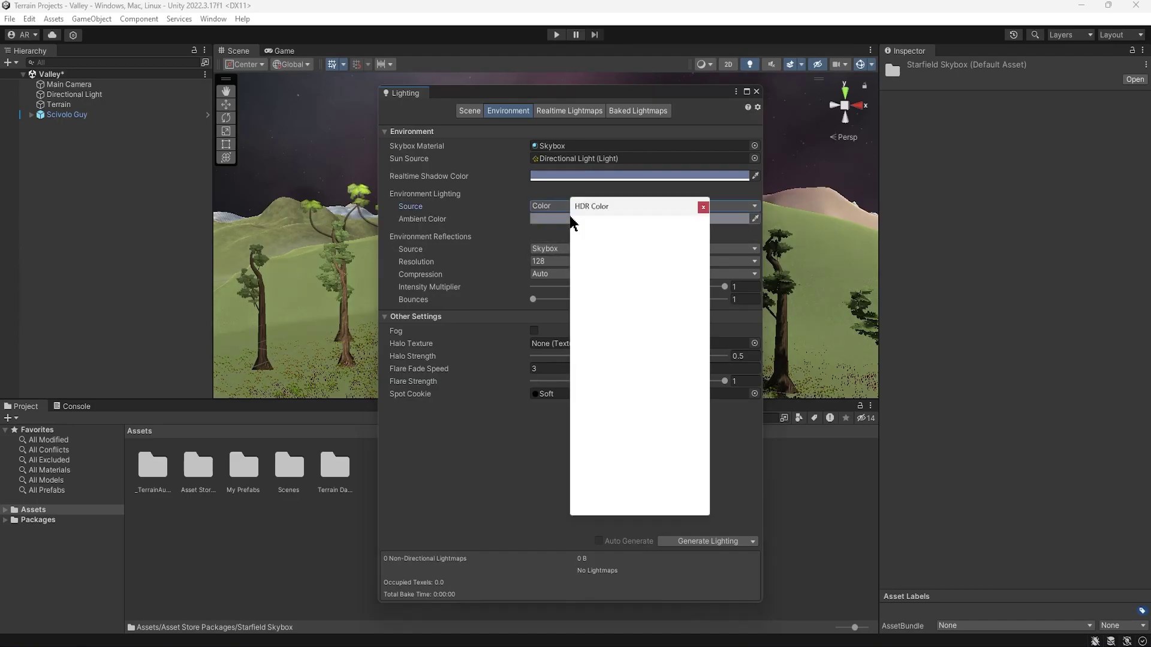
mouse_move(653, 310)
left_mouse_down()
mouse_move(682, 282)
mouse_move(673, 373)
mouse_move(668, 285)
mouse_move(618, 282)
mouse_move(650, 316)
mouse_move(707, 324)
mouse_move(690, 315)
mouse_move(698, 286)
left_mouse_up()
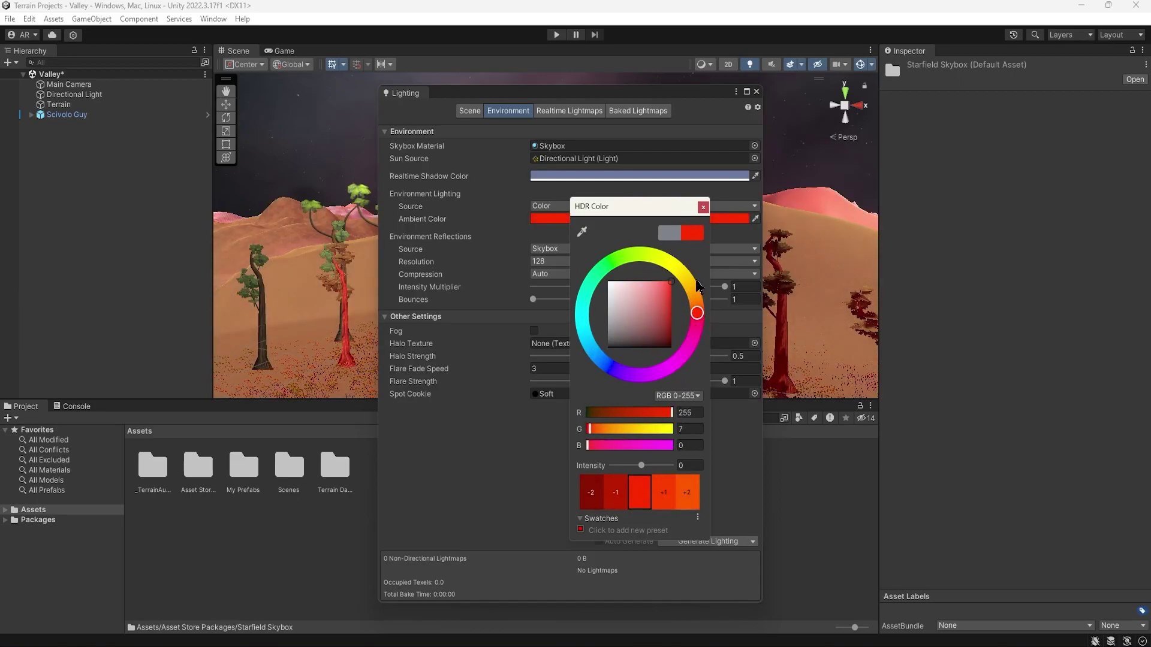
left_click_drag(617, 374, 603, 362)
left_click_drag(667, 317, 654, 307)
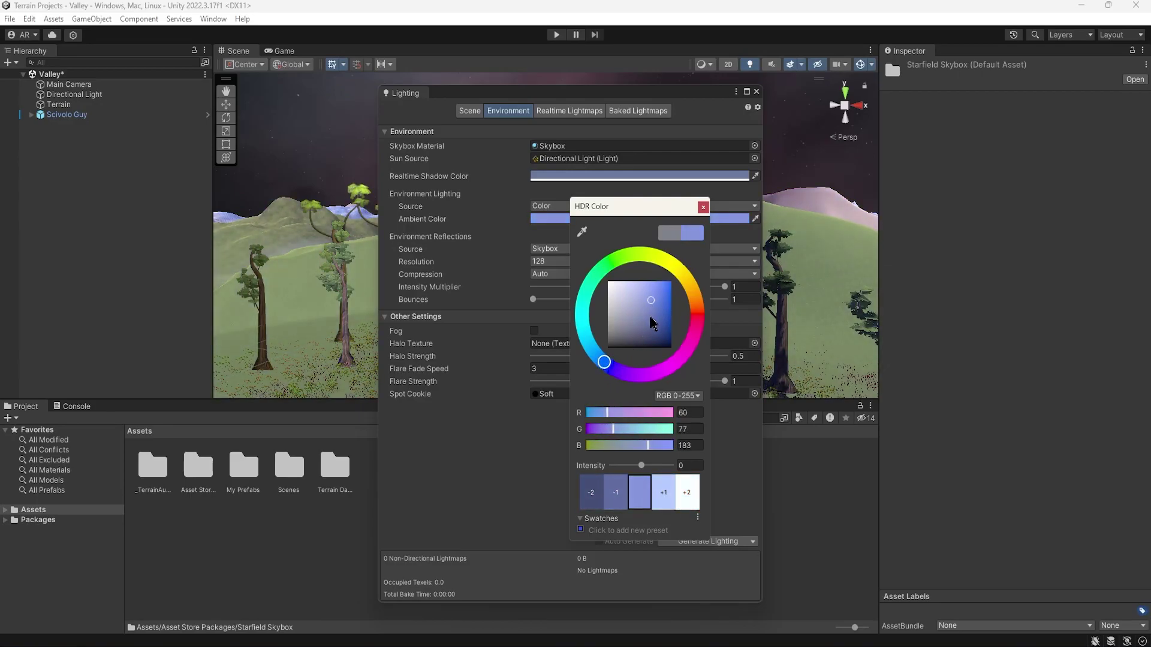
left_click_drag(604, 362, 651, 381)
mouse_move(648, 310)
left_mouse_down()
mouse_move(664, 295)
mouse_move(656, 314)
mouse_move(626, 287)
mouse_move(650, 288)
mouse_move(619, 277)
mouse_move(641, 283)
mouse_move(627, 290)
mouse_move(631, 305)
mouse_move(670, 316)
mouse_move(672, 350)
mouse_move(693, 251)
left_mouse_up()
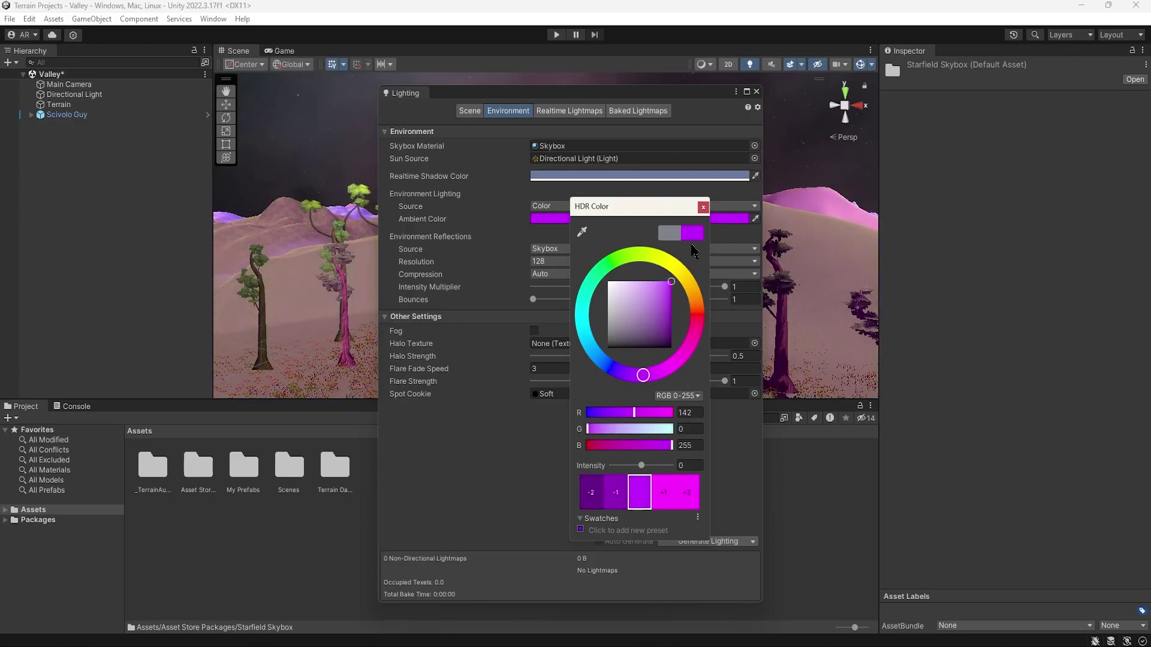
left_click_drag(674, 289, 637, 314)
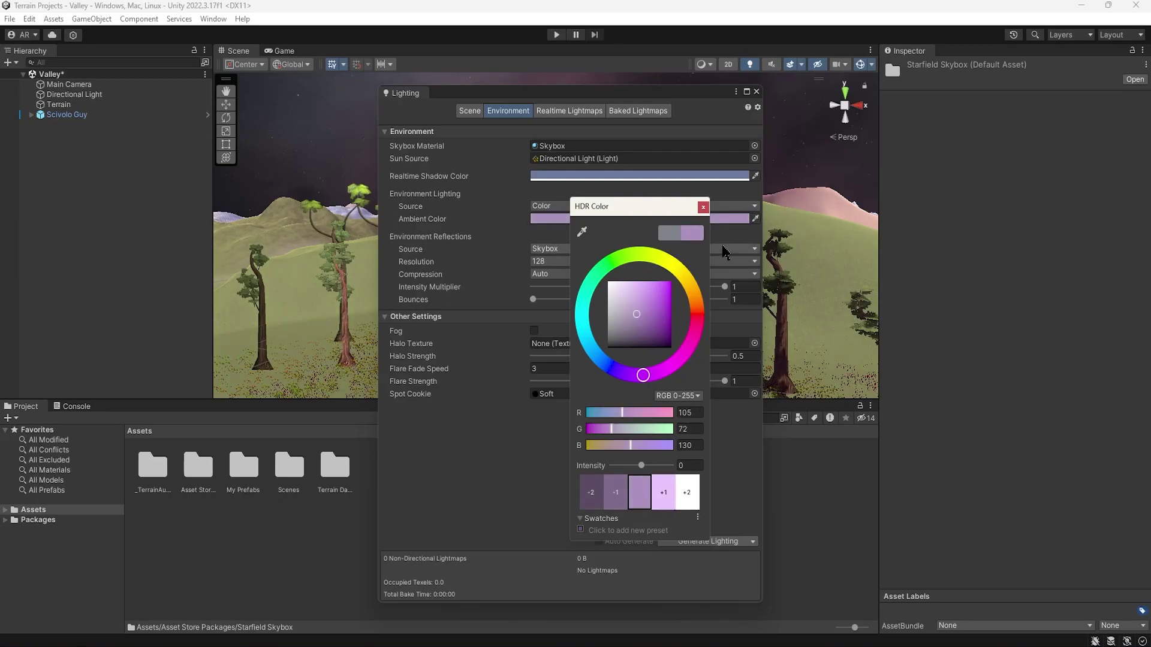
left_click(703, 207)
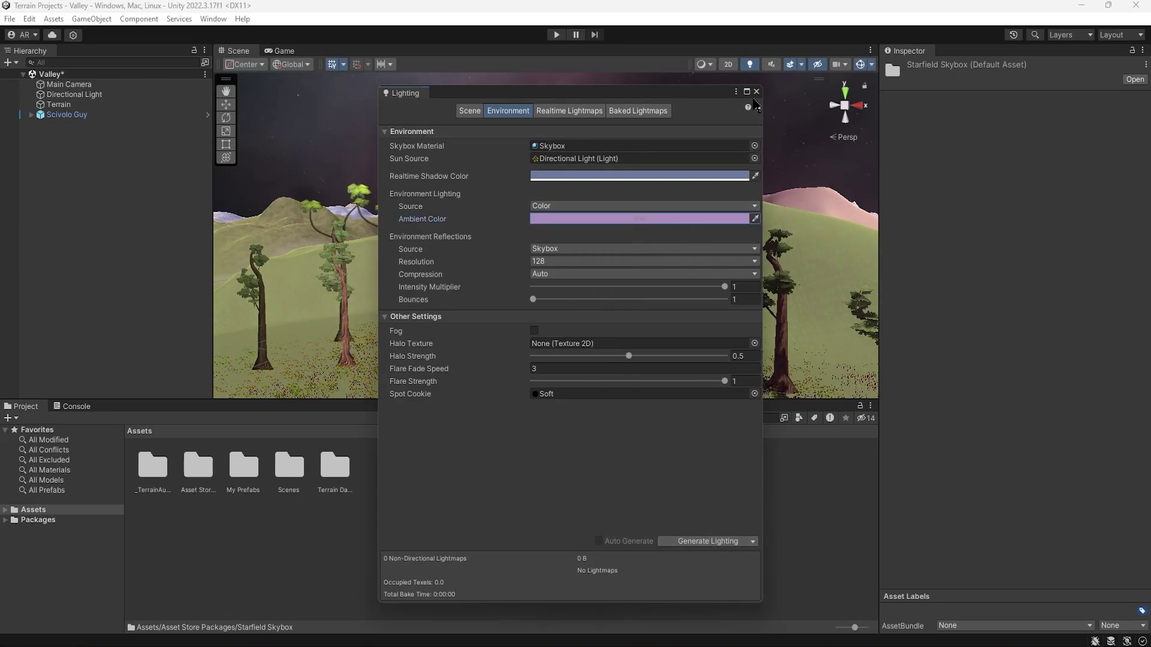
left_click(757, 91)
Step: Play-test the Valley scene by walking the character through the flowers and over the hills under the new lighting, and end play mode
left_click(556, 35)
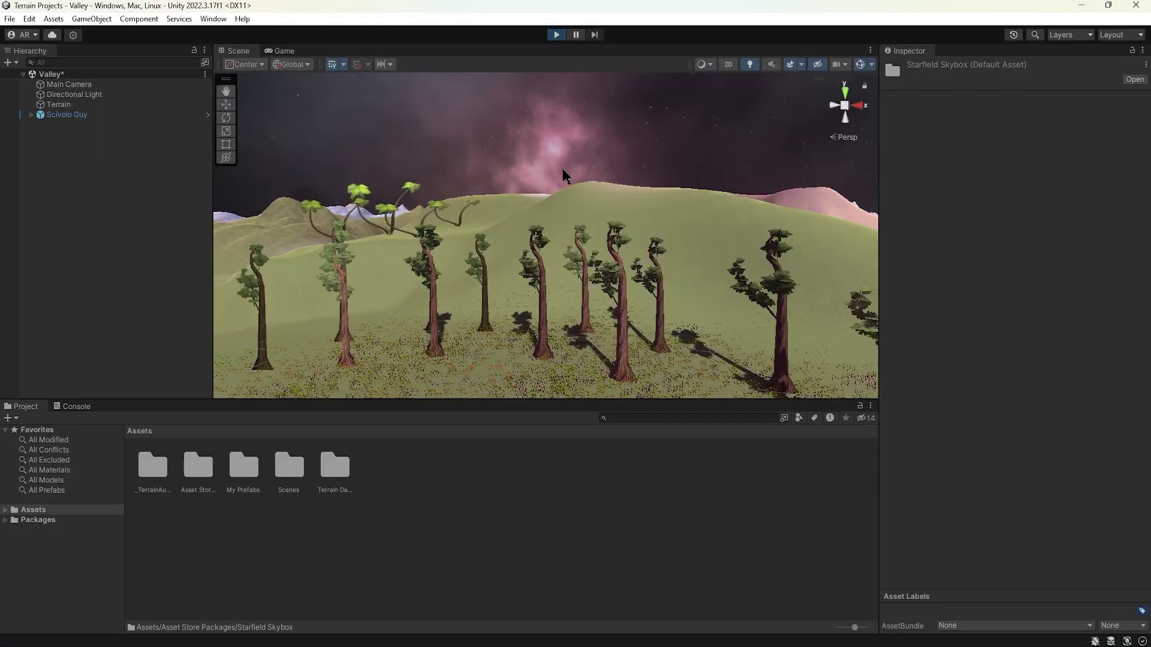
key("w")
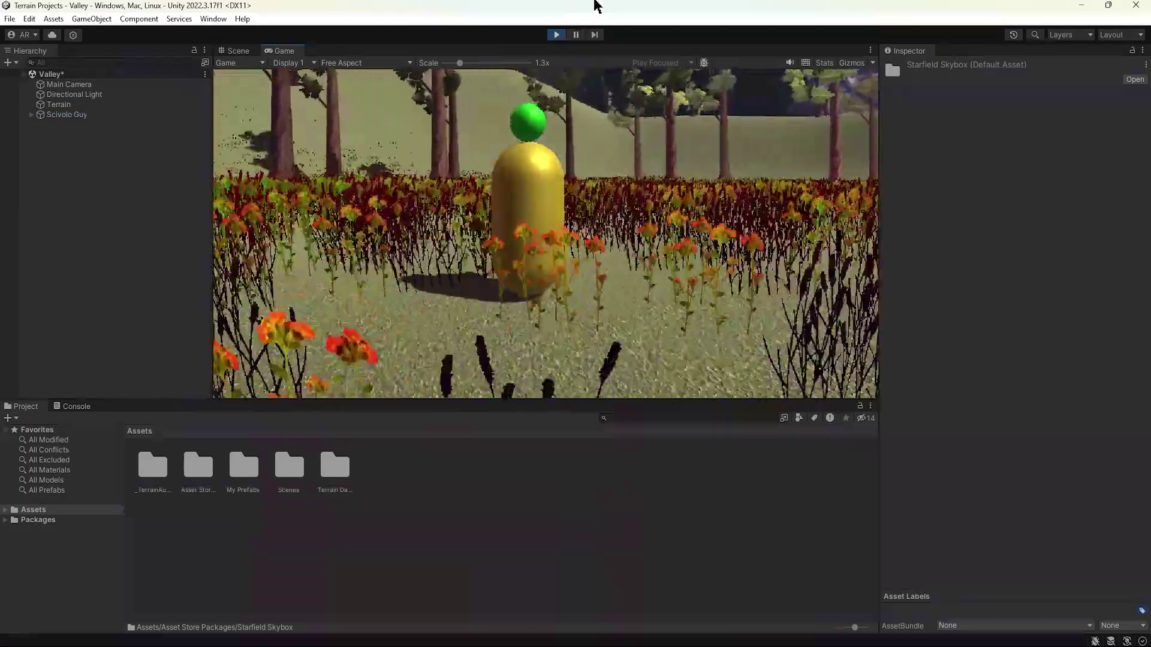
key("w")
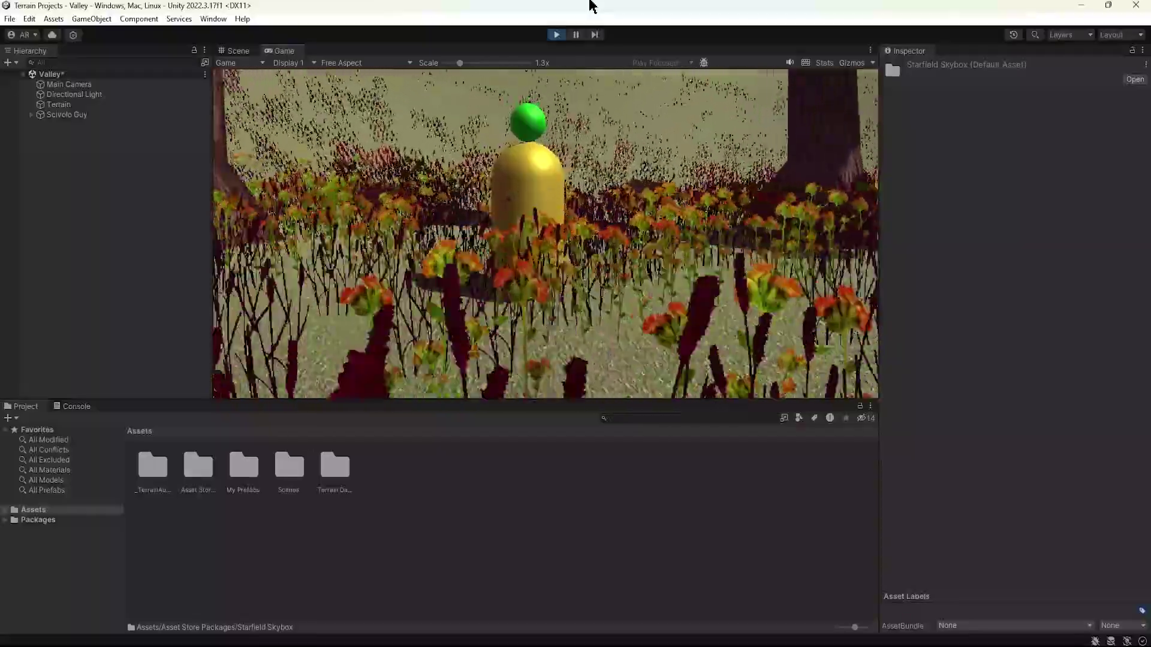
key("w")
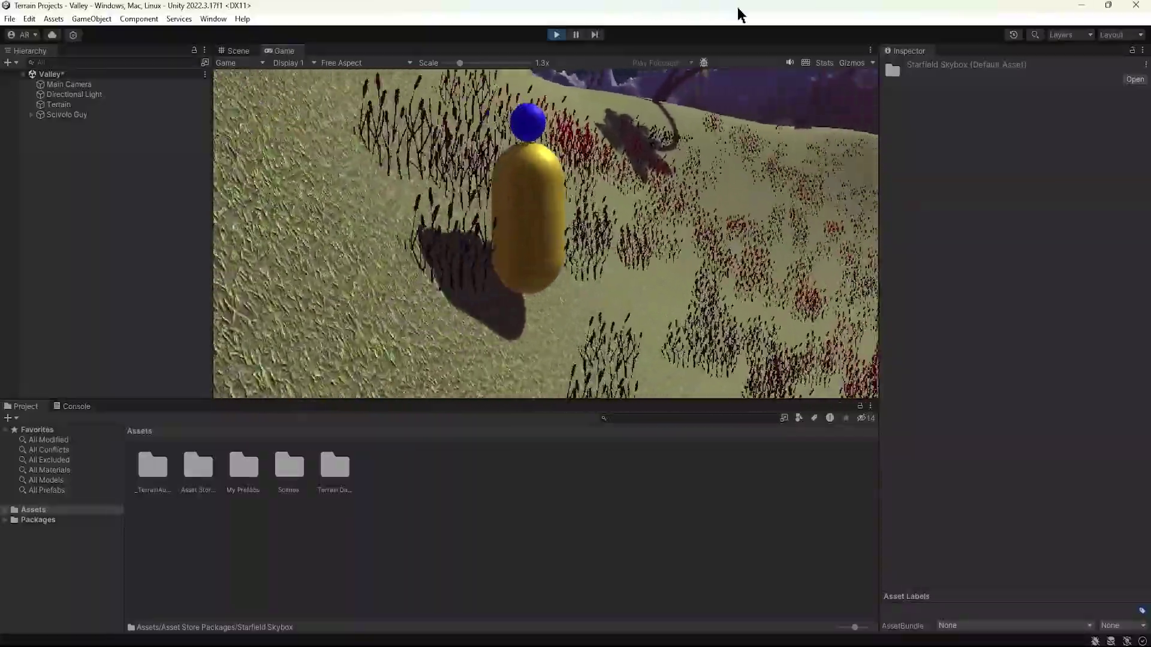
key("w")
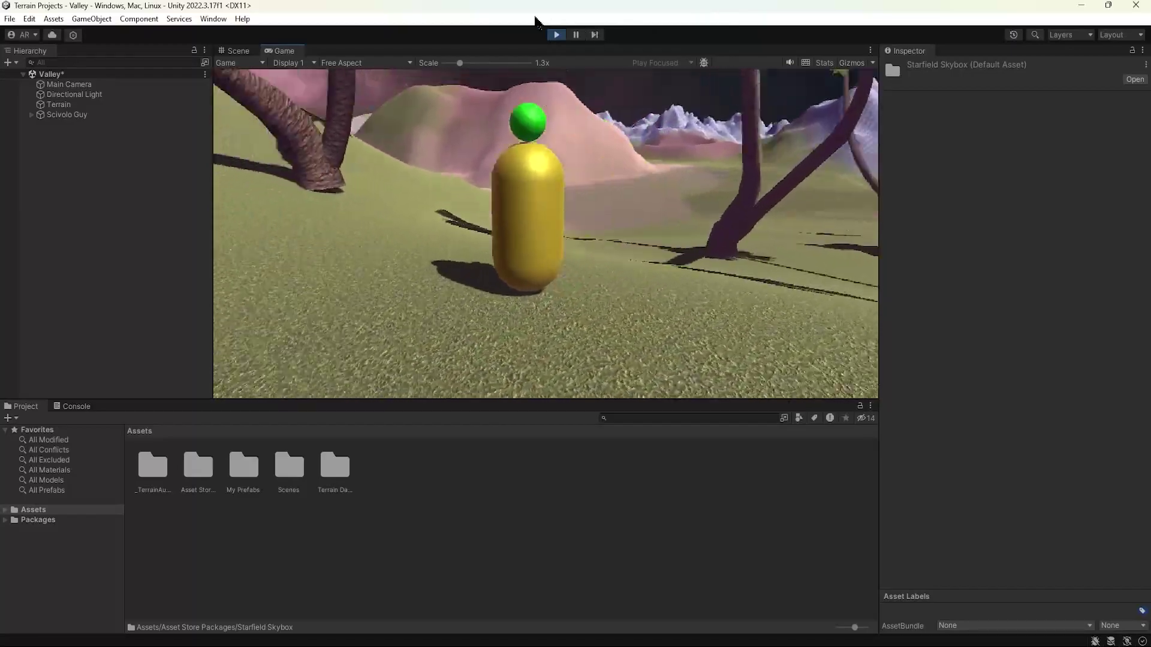
key("w")
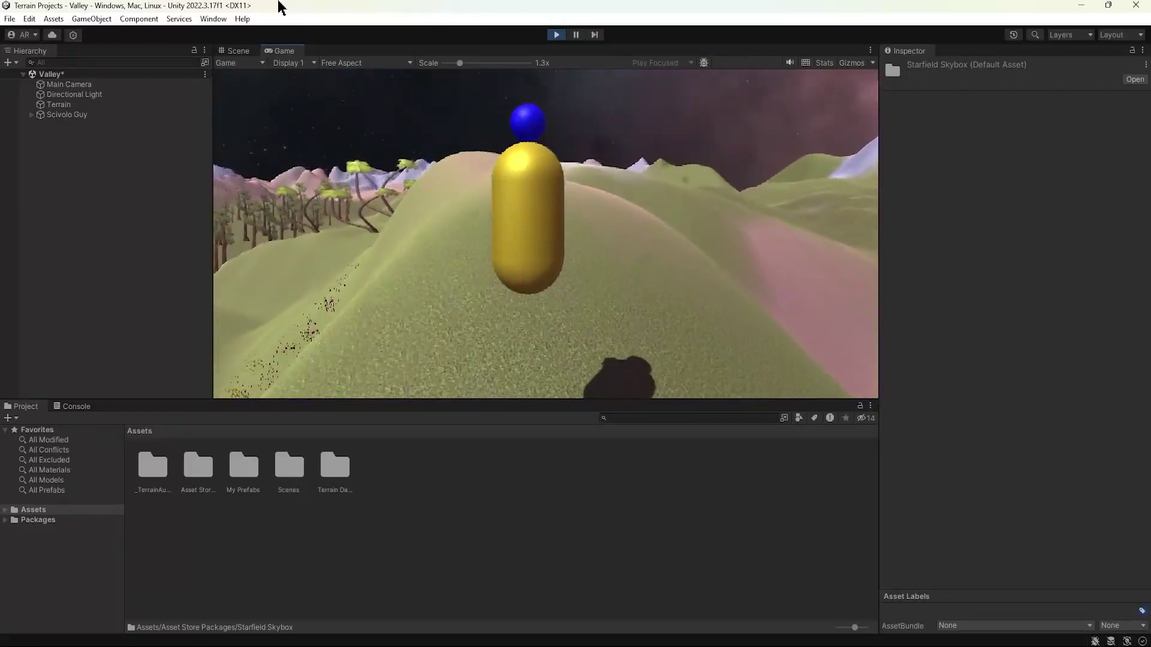
key("w")
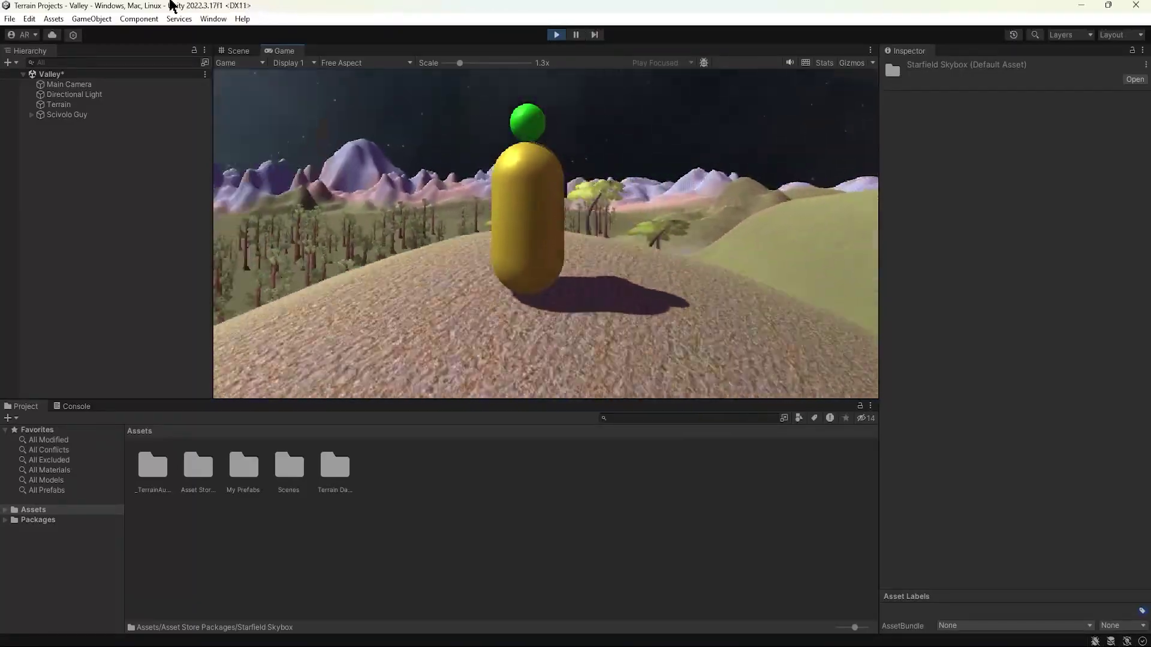
key("s")
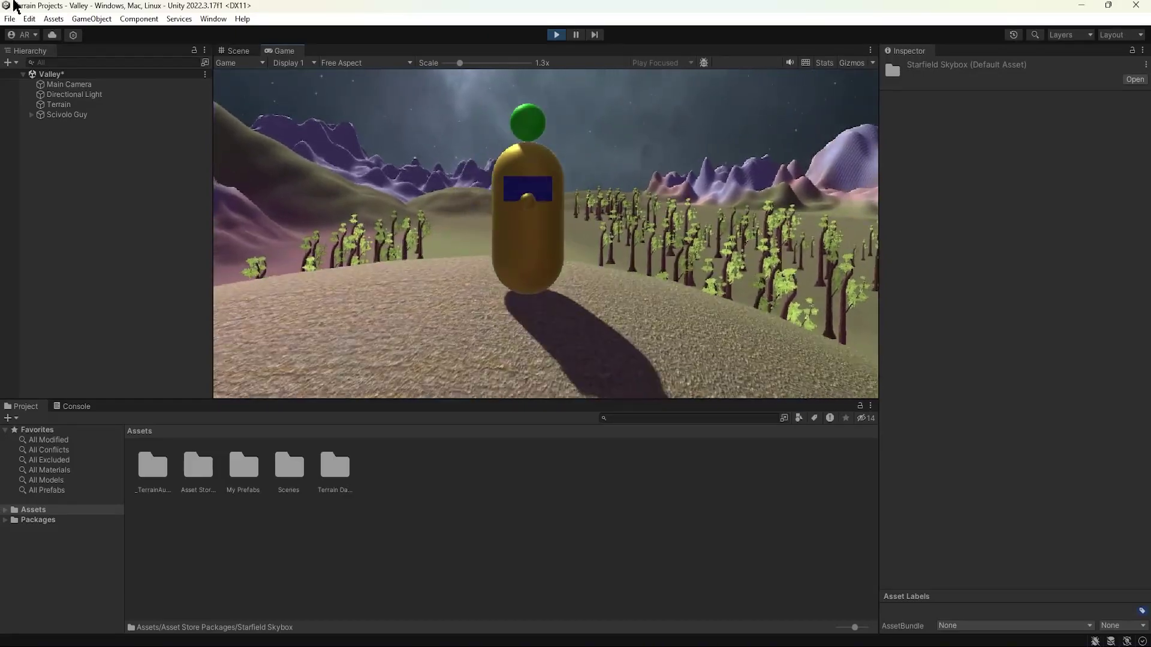
key("w")
key("w")
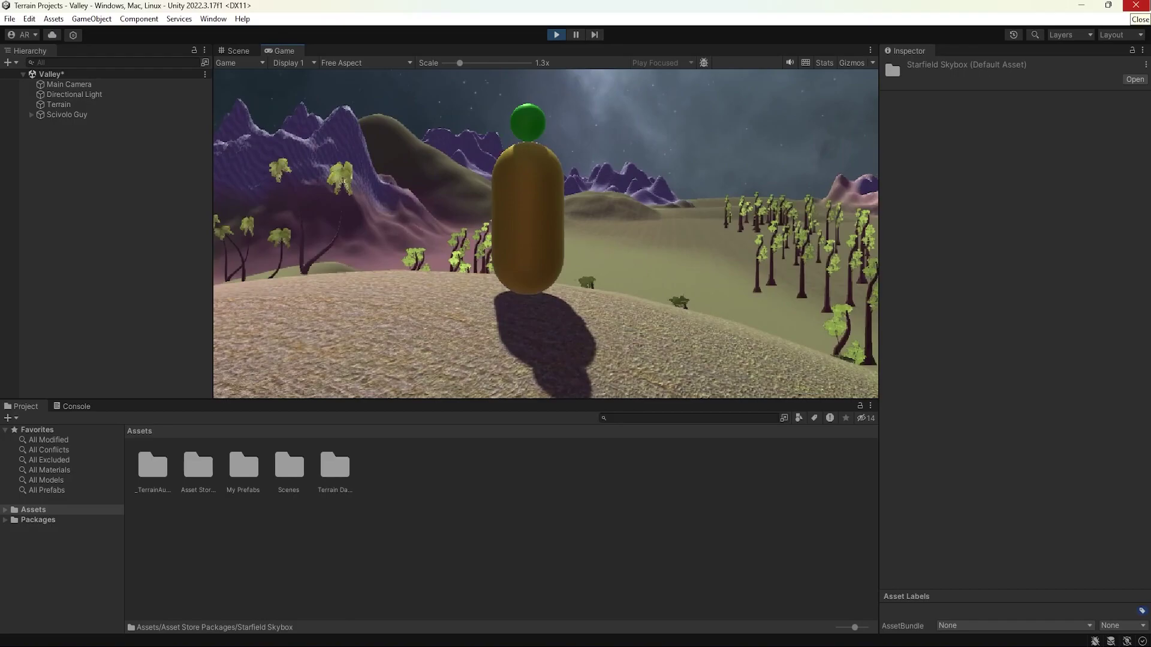
key("d")
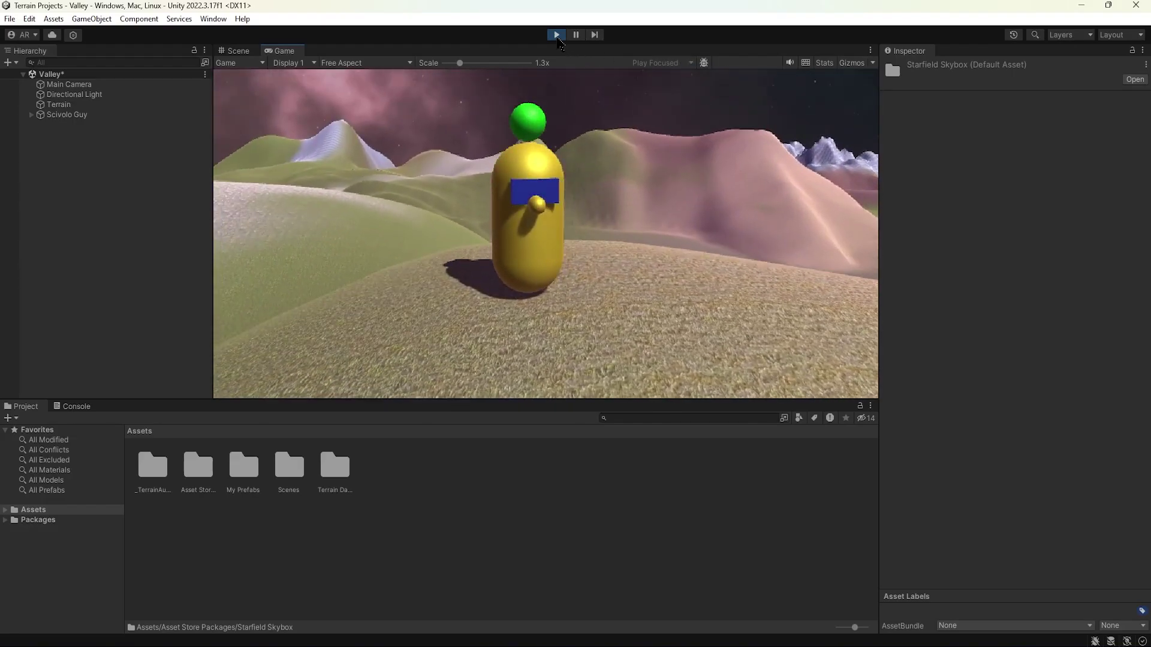
left_click(556, 36)
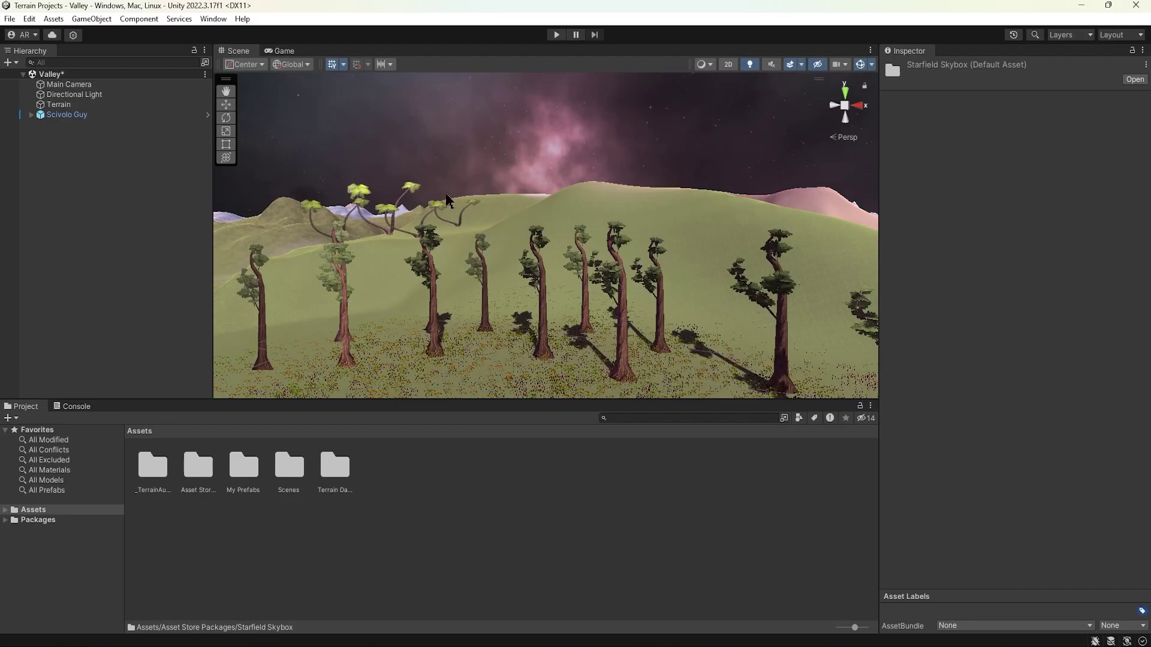
Step: Examine the valley's hills, trees and mountains against the starfield sky from several angles and distances in the scene
right_click_drag(535, 234, 126, 249)
right_click_drag(251, 249, 290, 282)
key("w")
key("s")
scroll(290, 282, "up", 5)
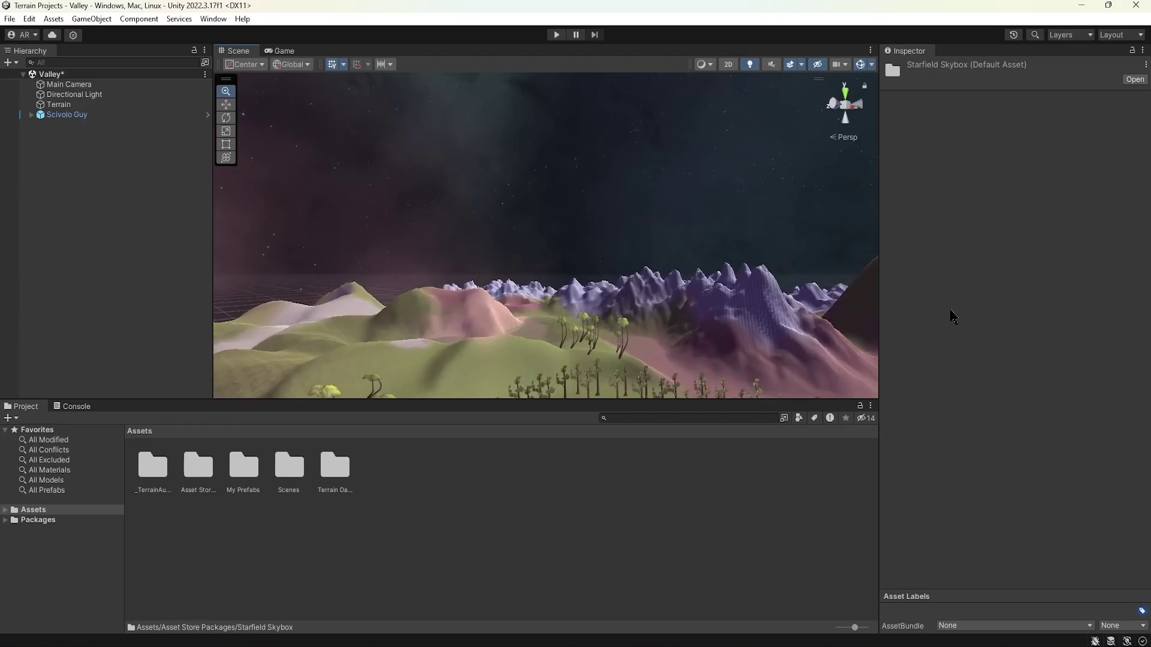
right_click_drag(519, 280, 467, 286)
scroll(467, 286, "up", 5)
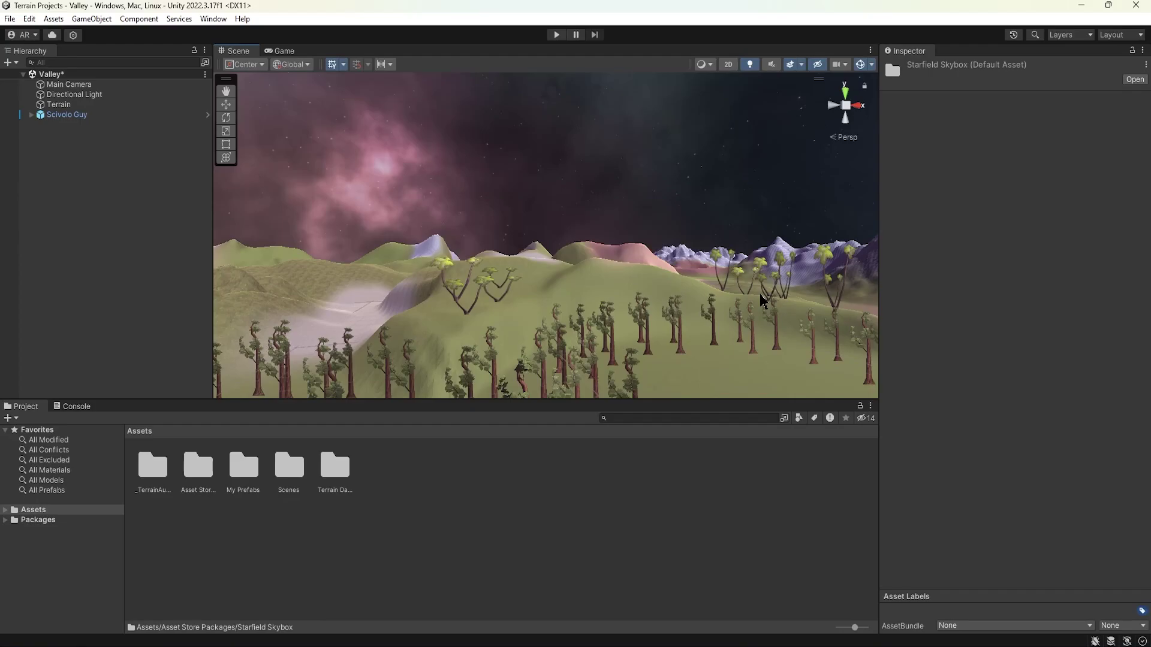
middle_click_drag(760, 296, 507, 282)
left_click_drag(665, 259, 525, 264, "alt")
scroll(526, 264, "down", 10)
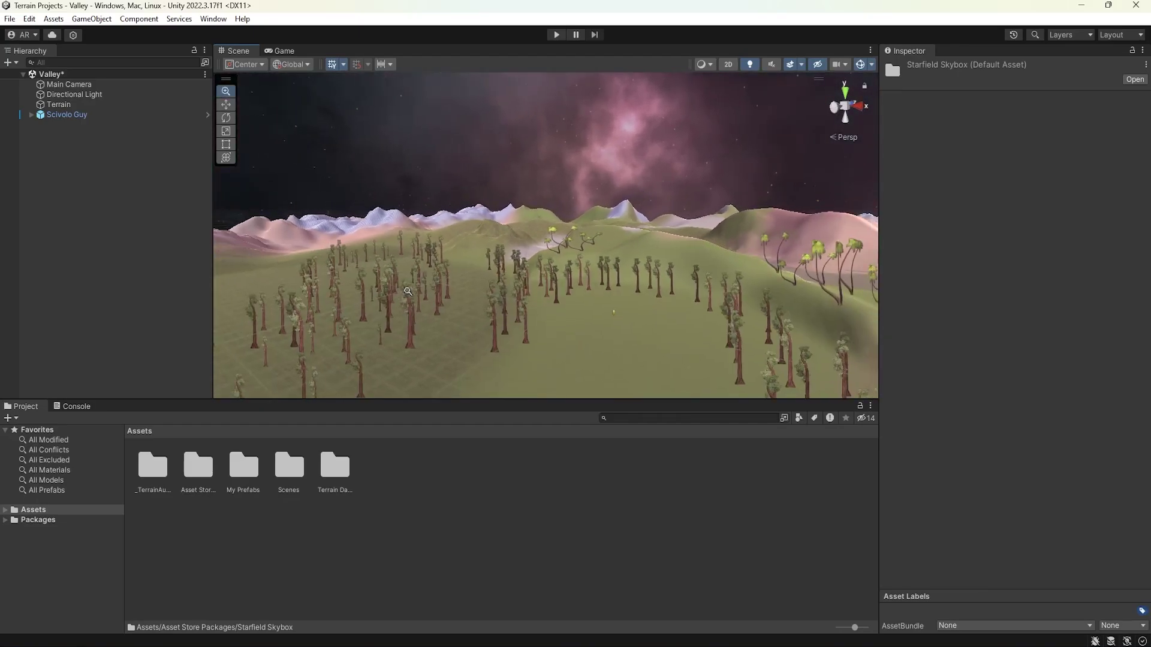
scroll(504, 282, "down", 3)
left_click_drag(483, 301, 683, 341, "alt")
scroll(686, 301, "up", 3)
left_click_drag(686, 302, 524, 229, "alt")
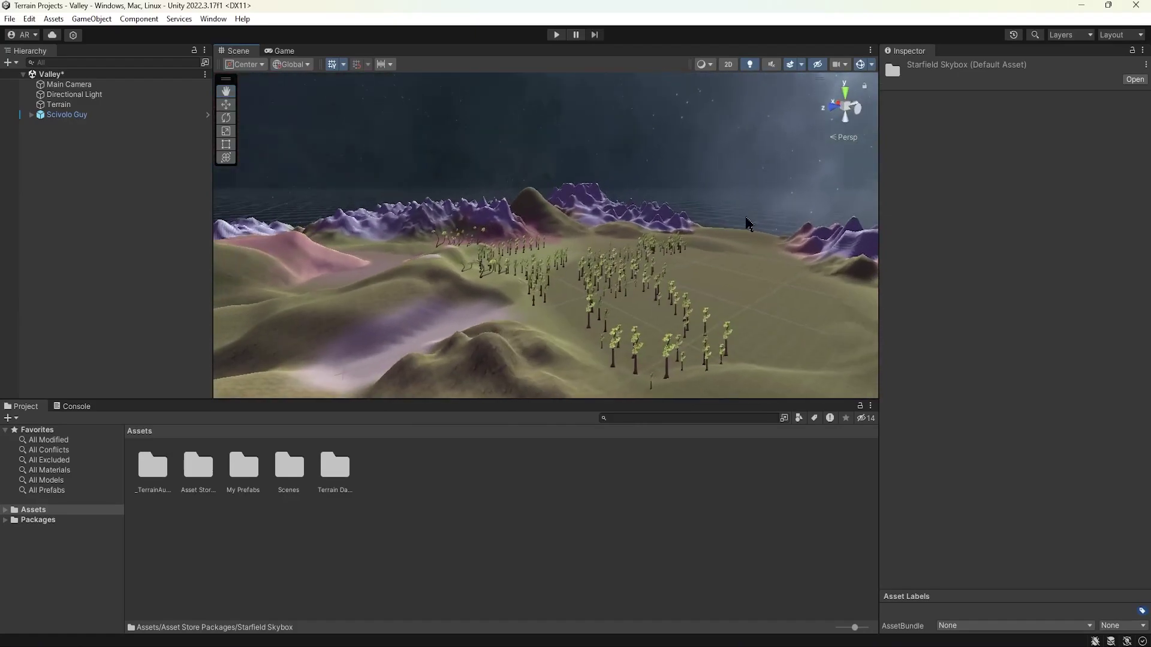